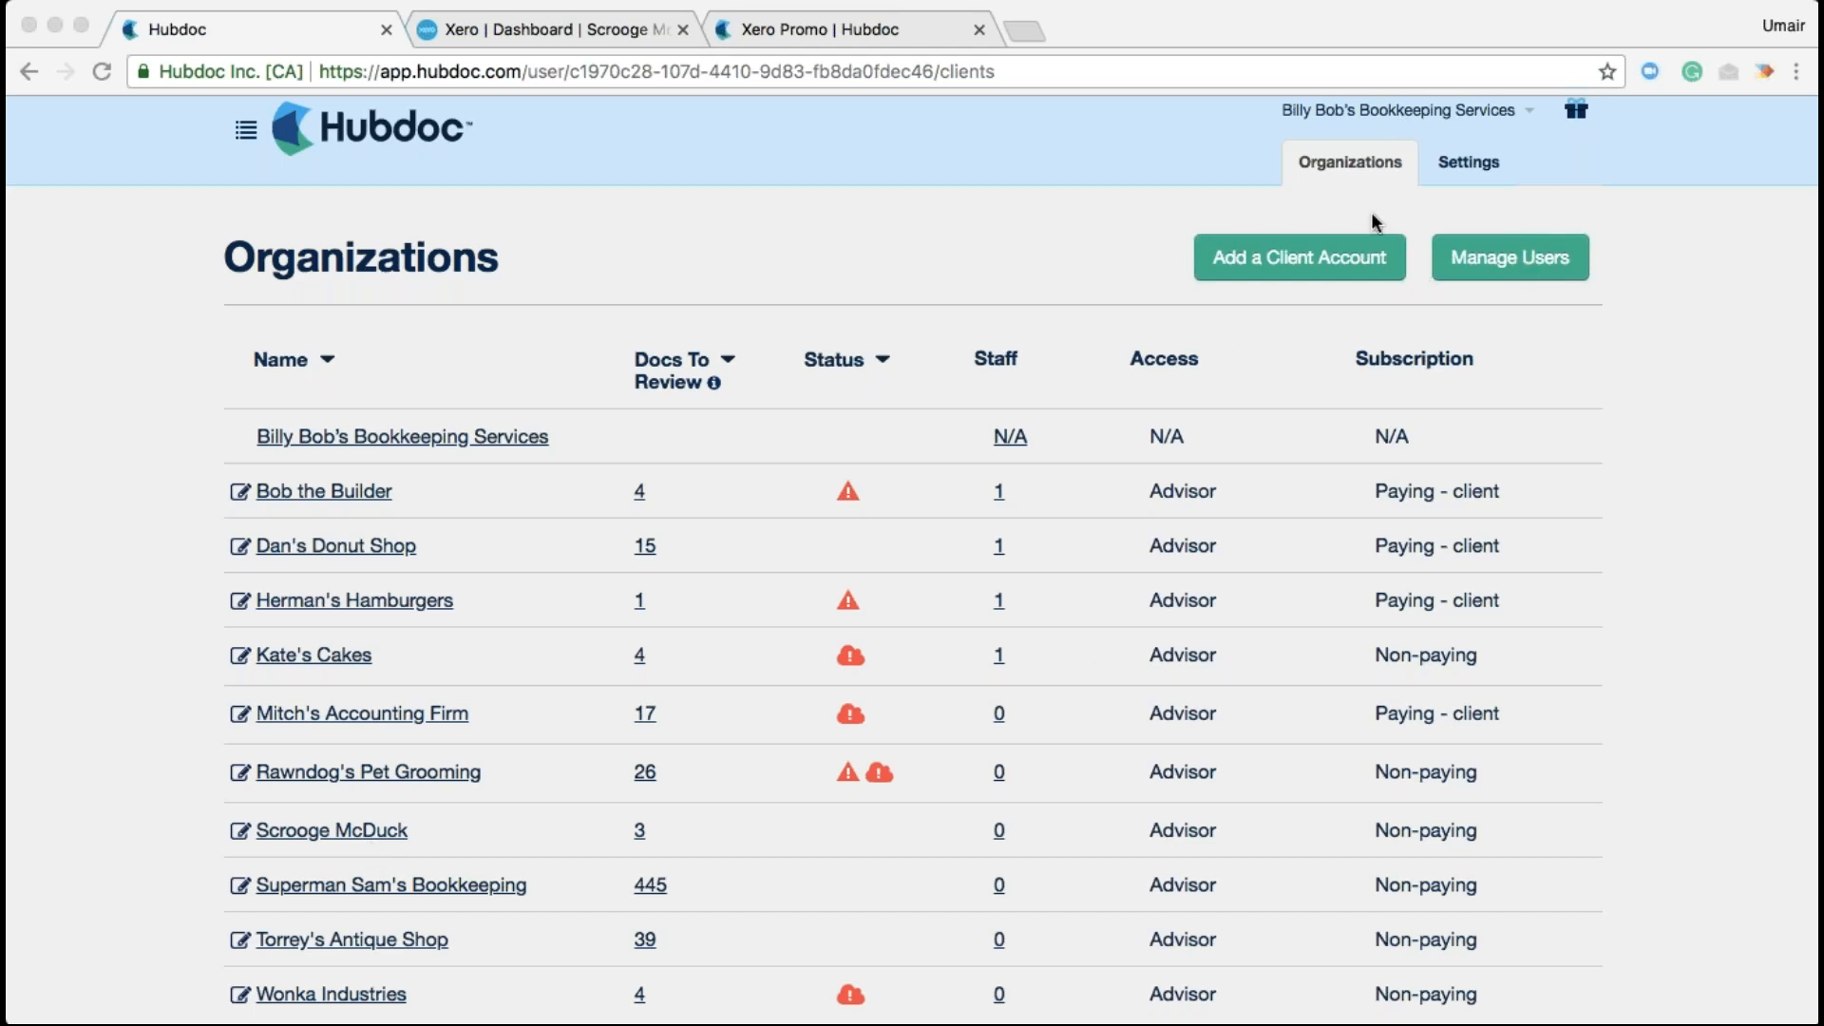
Under Add a Client Account in Billing, enter the new client's e-mail address
click(1362, 261)
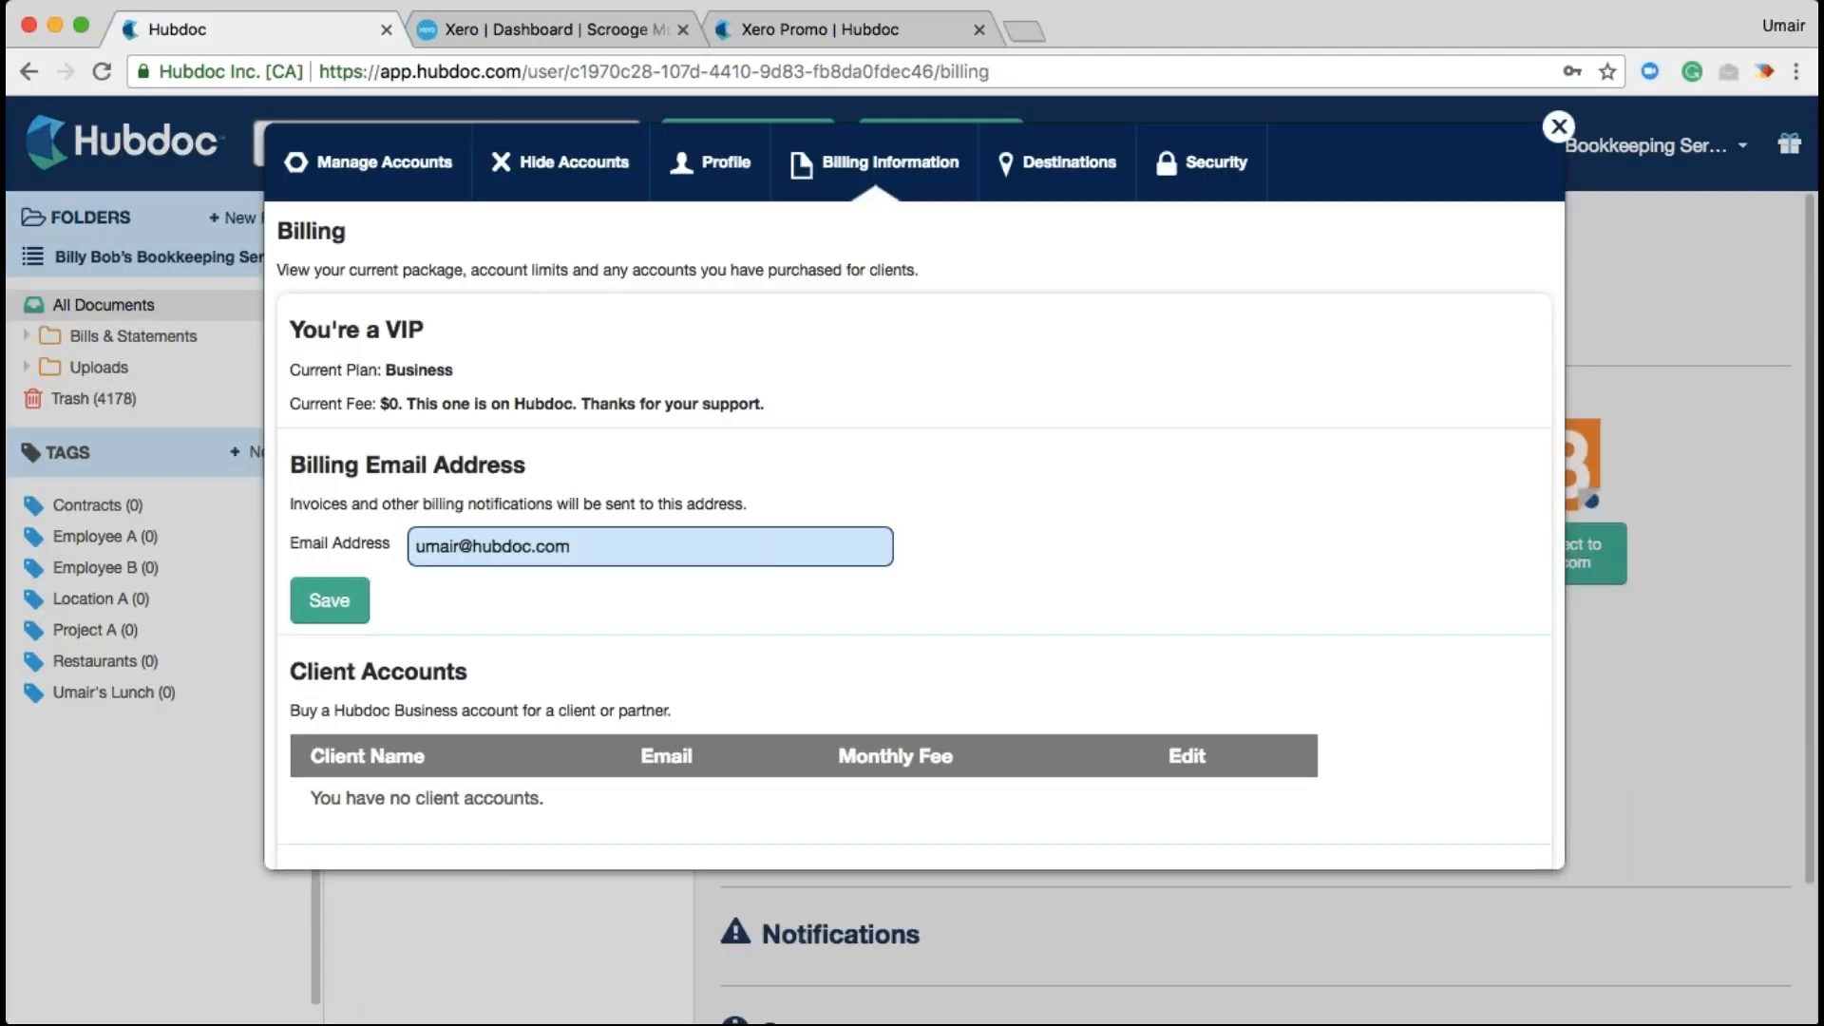
scroll(1274, 629, down, 3)
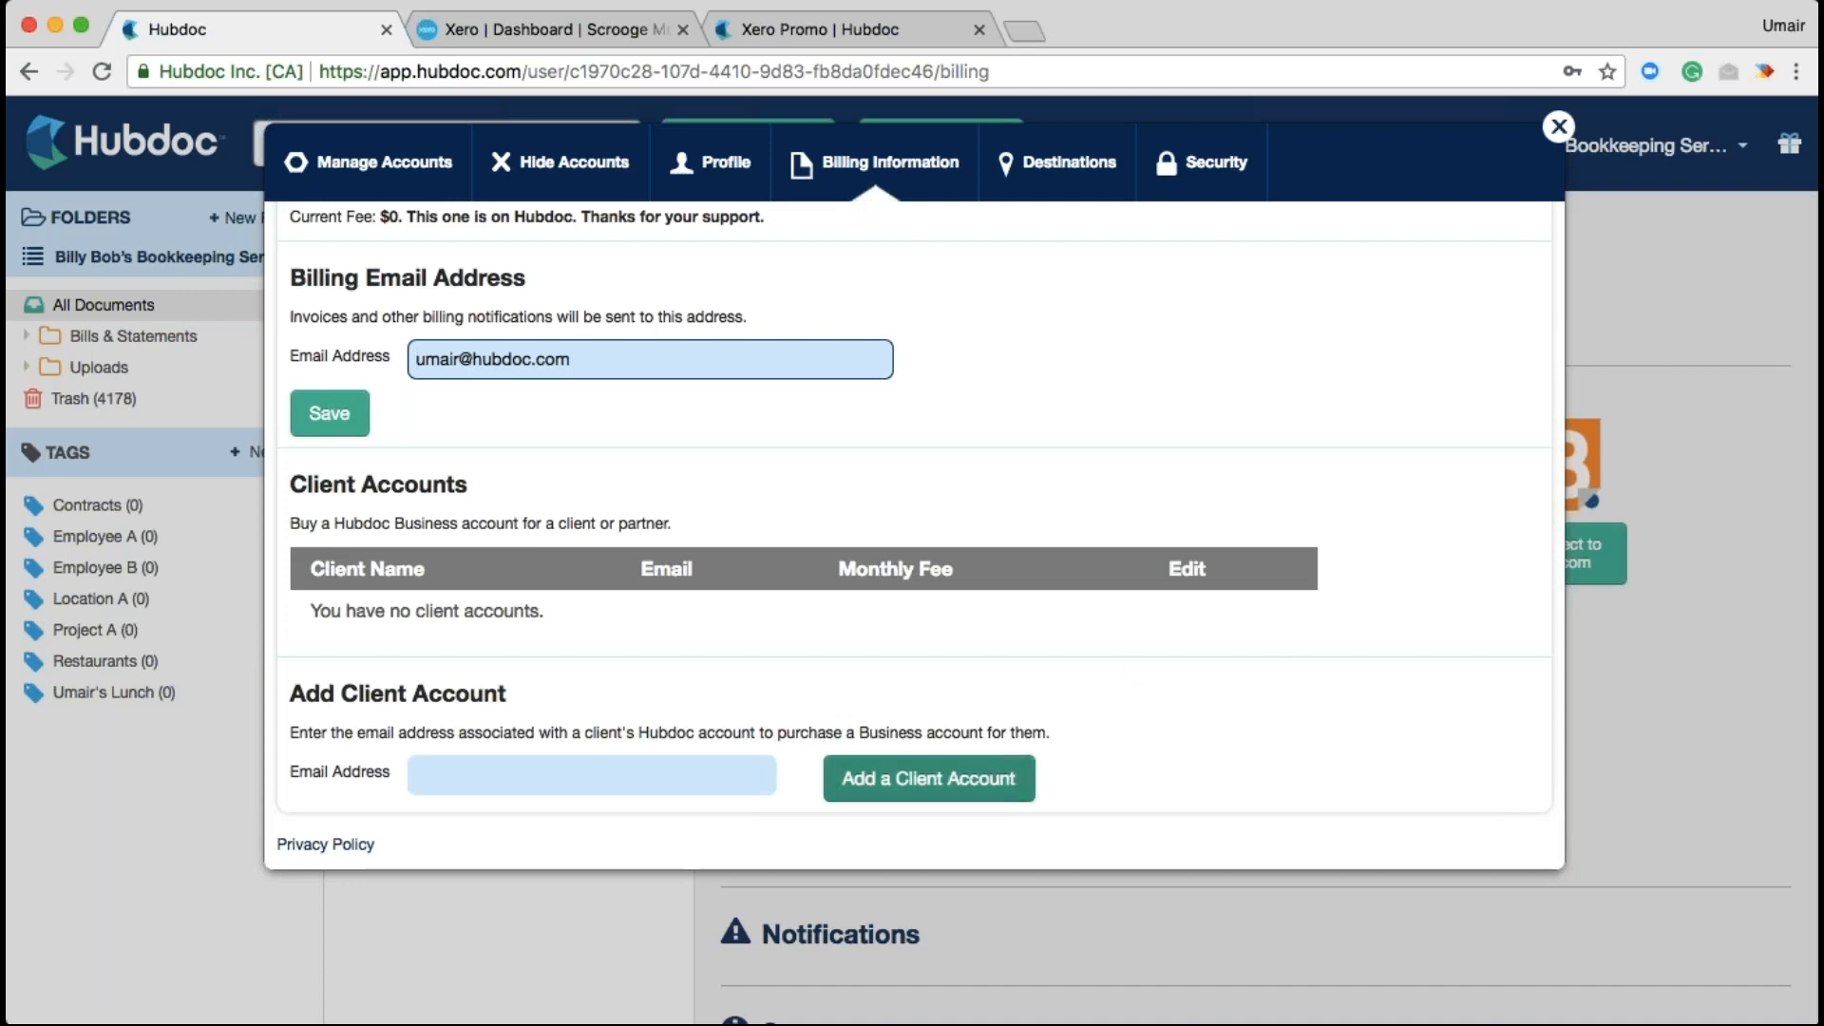
click(608, 775)
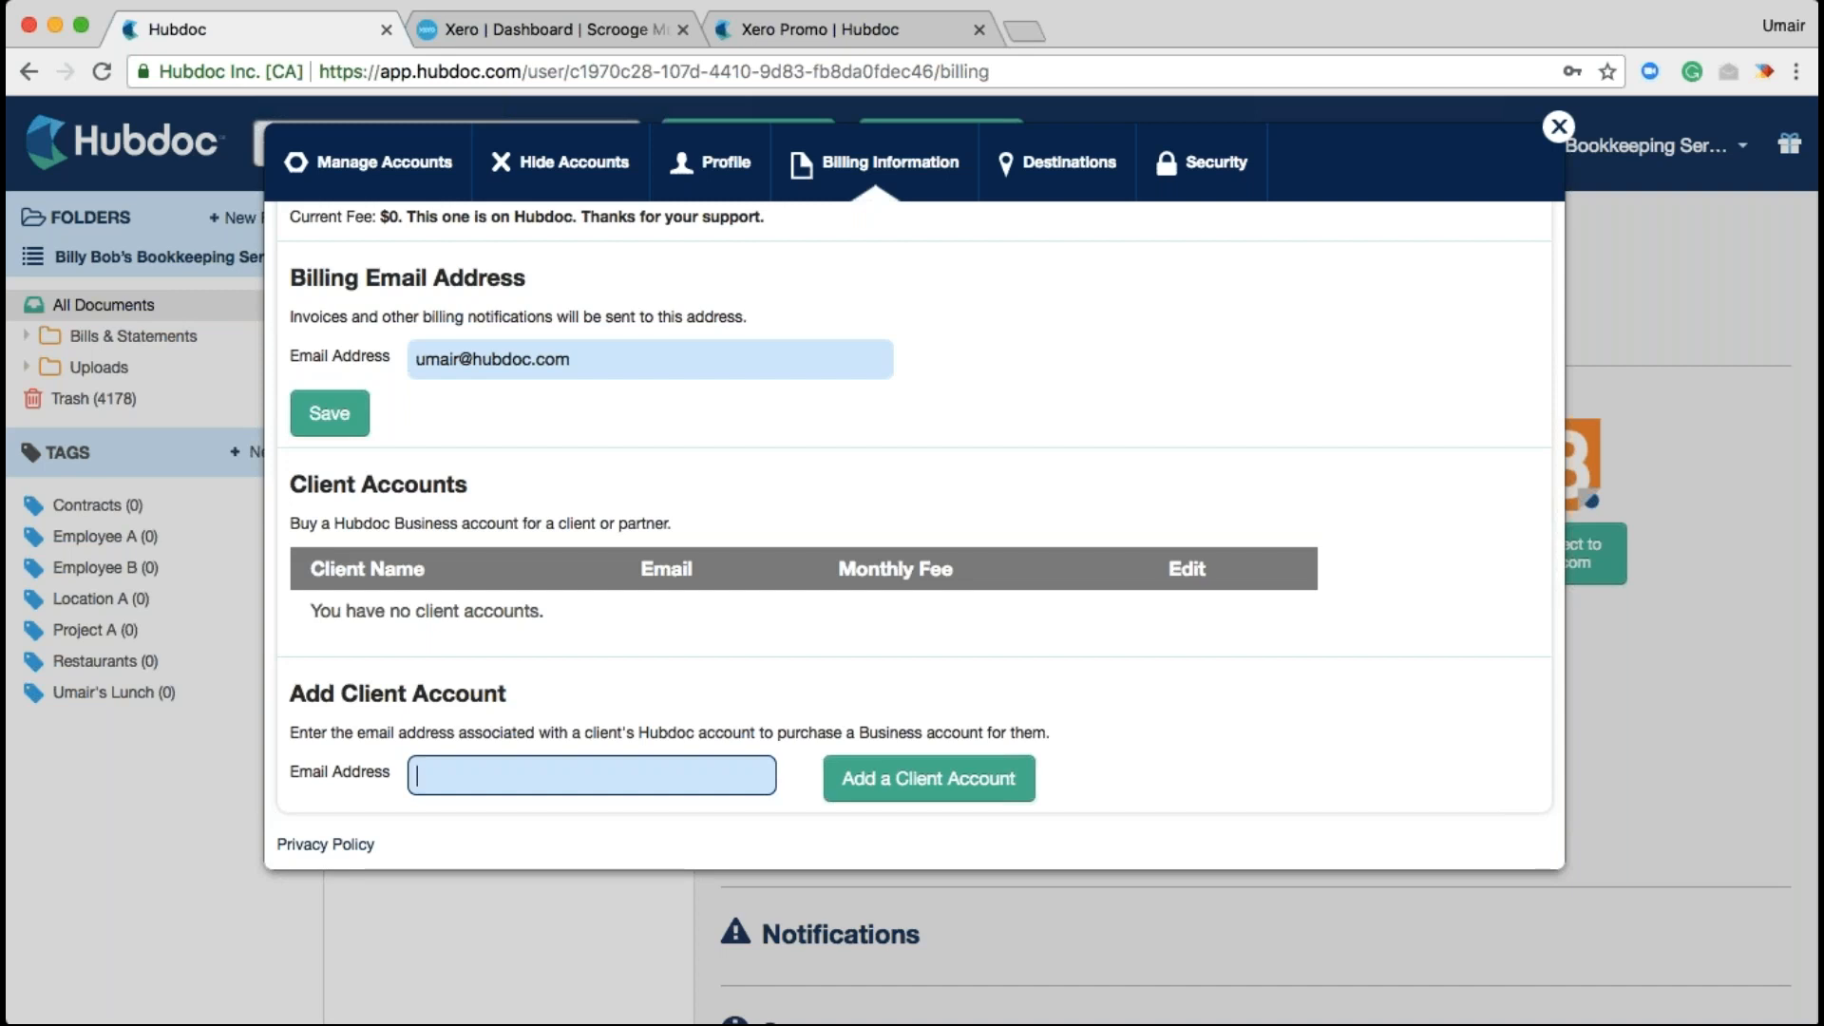
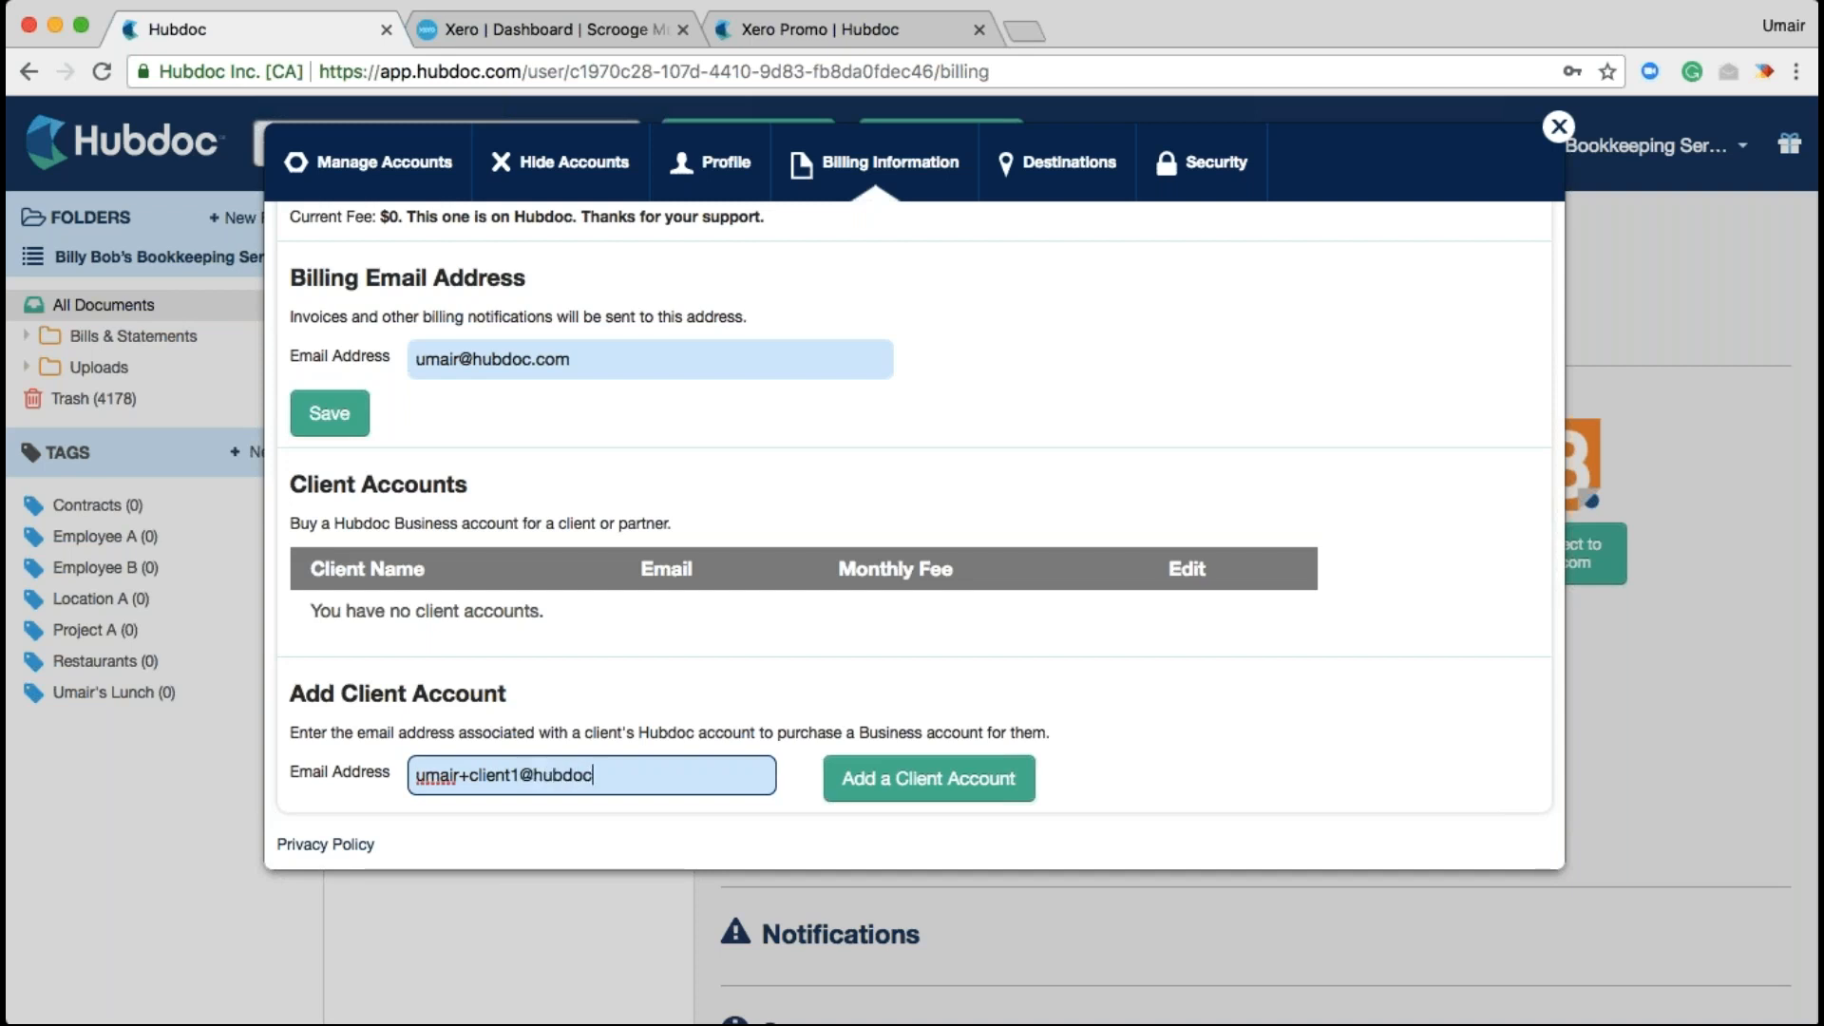
Close Billing and pick My Hubdoc to return to the Organizations list
click(1555, 127)
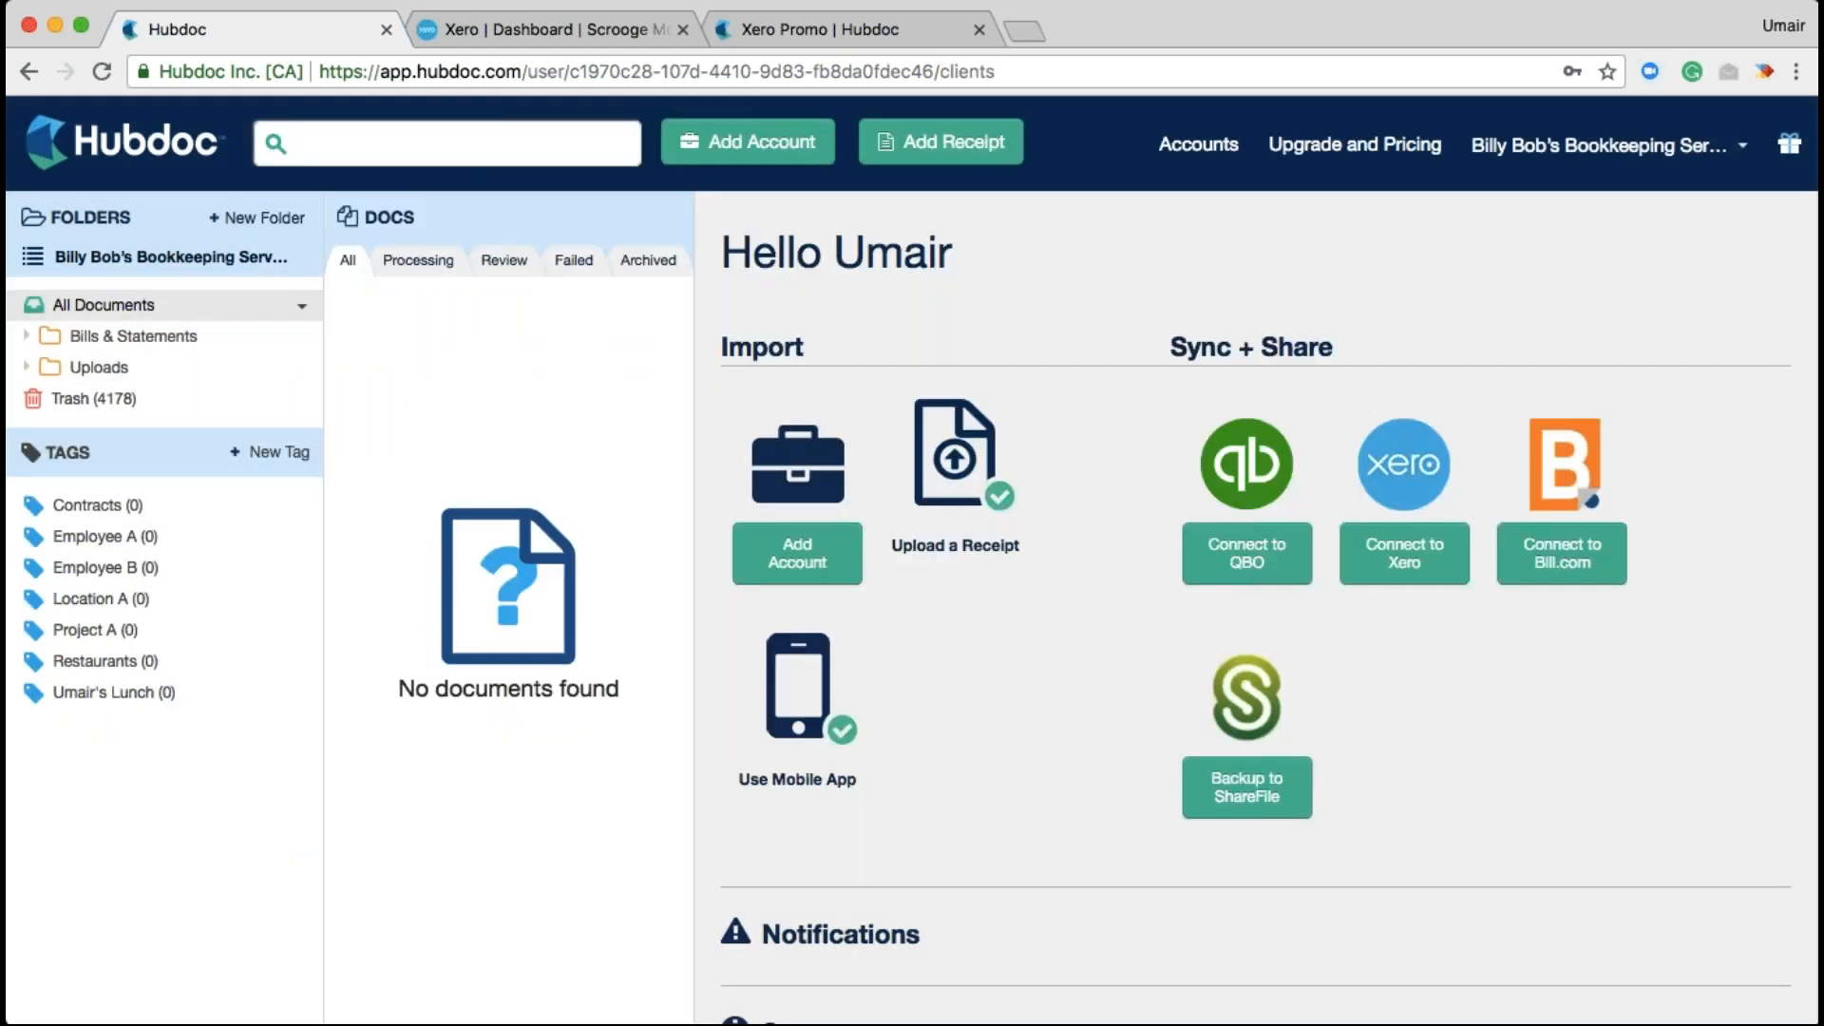
click(152, 256)
click(96, 302)
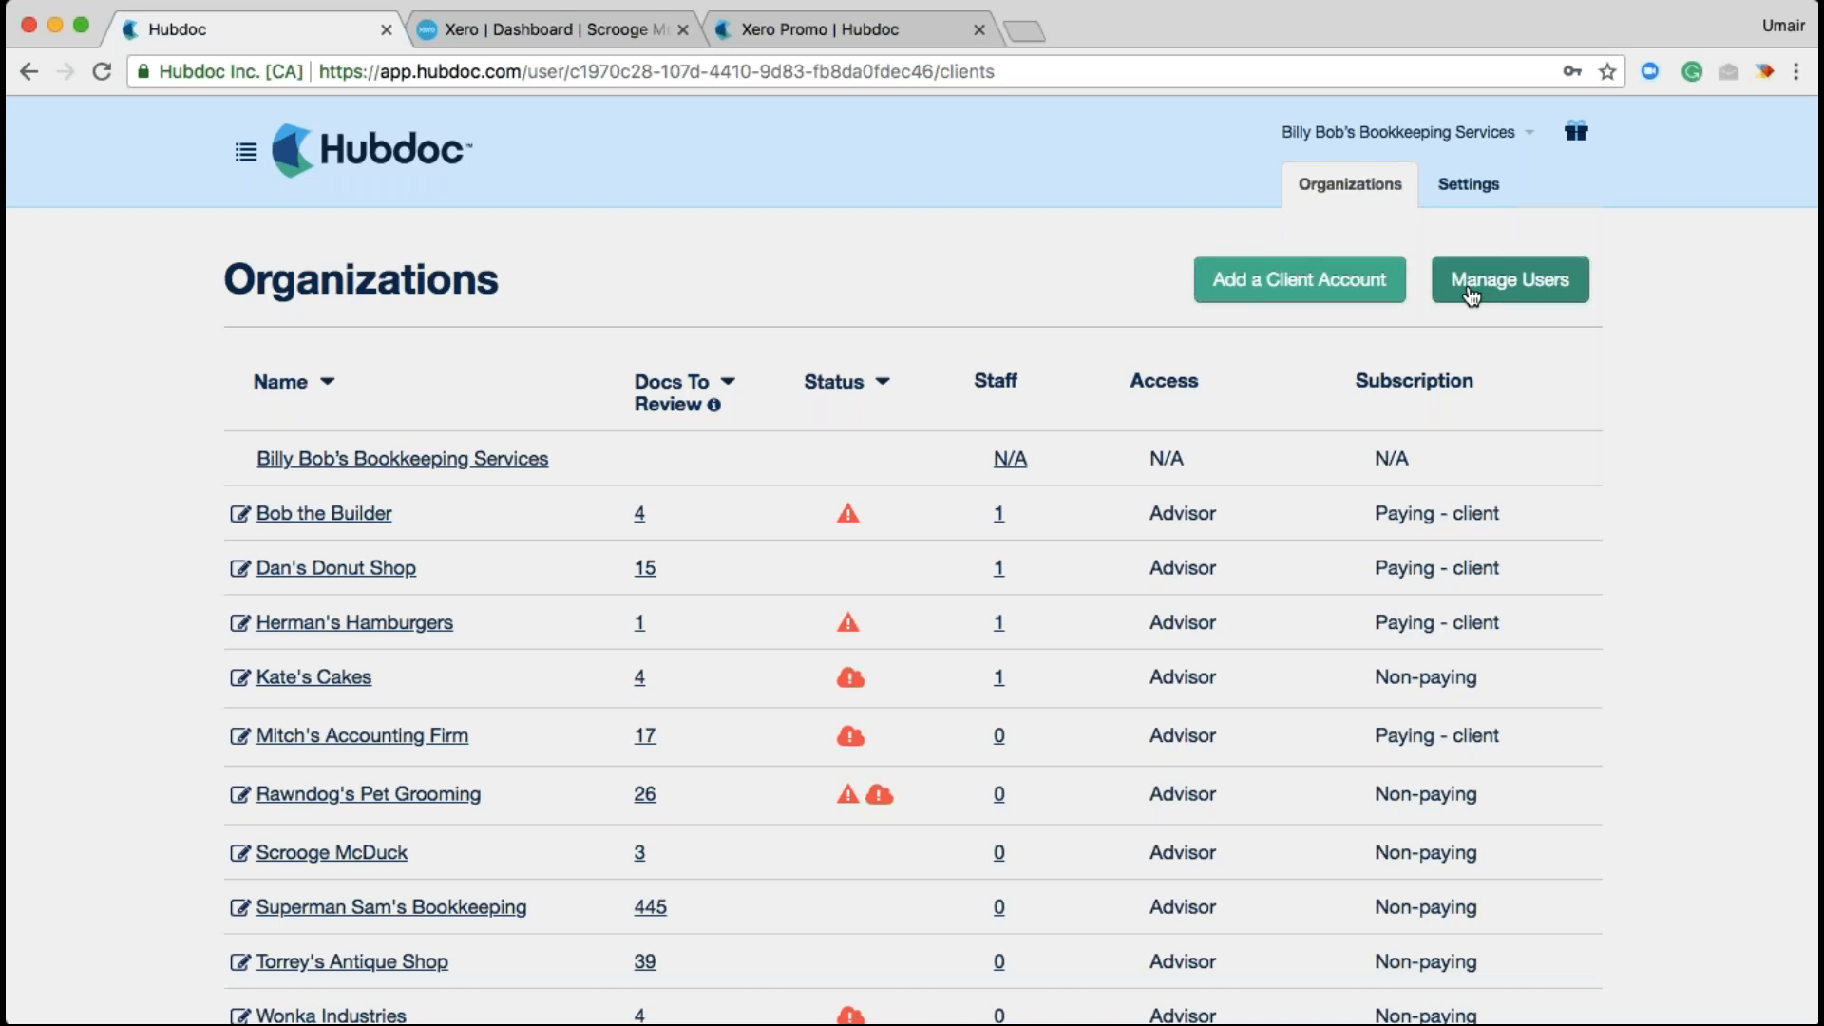
click(1470, 294)
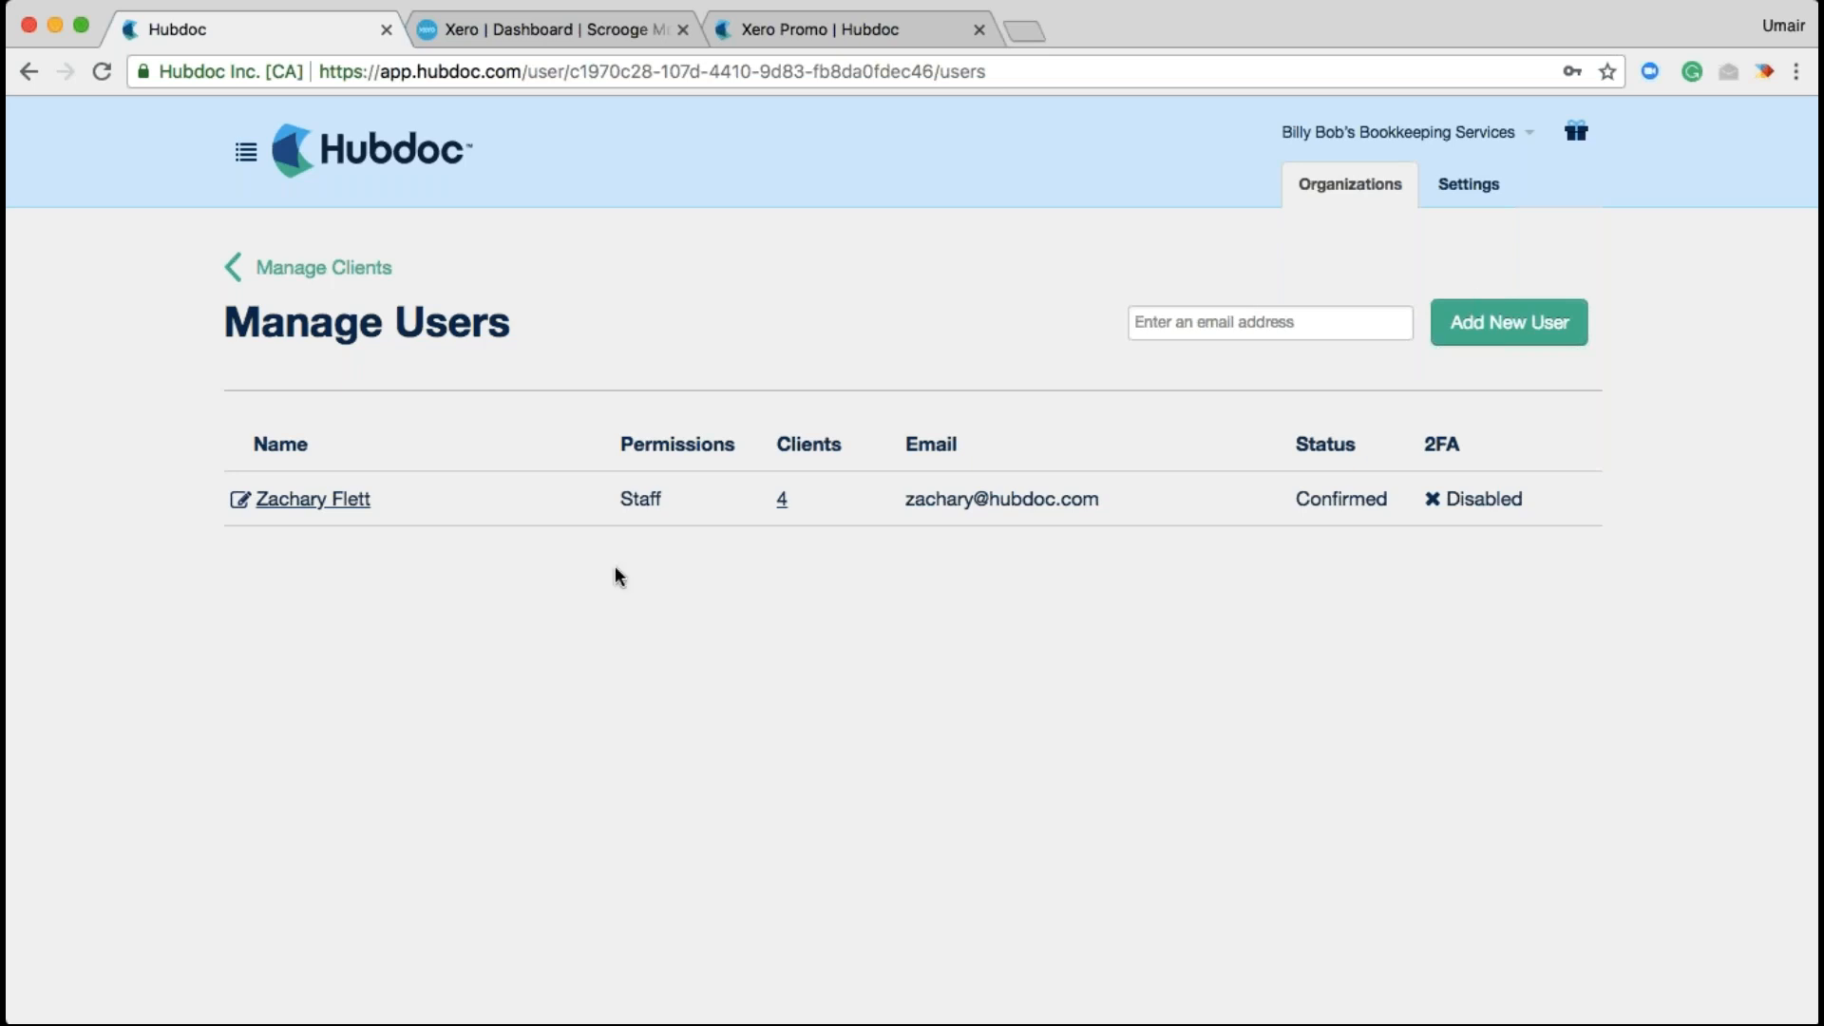
click(312, 498)
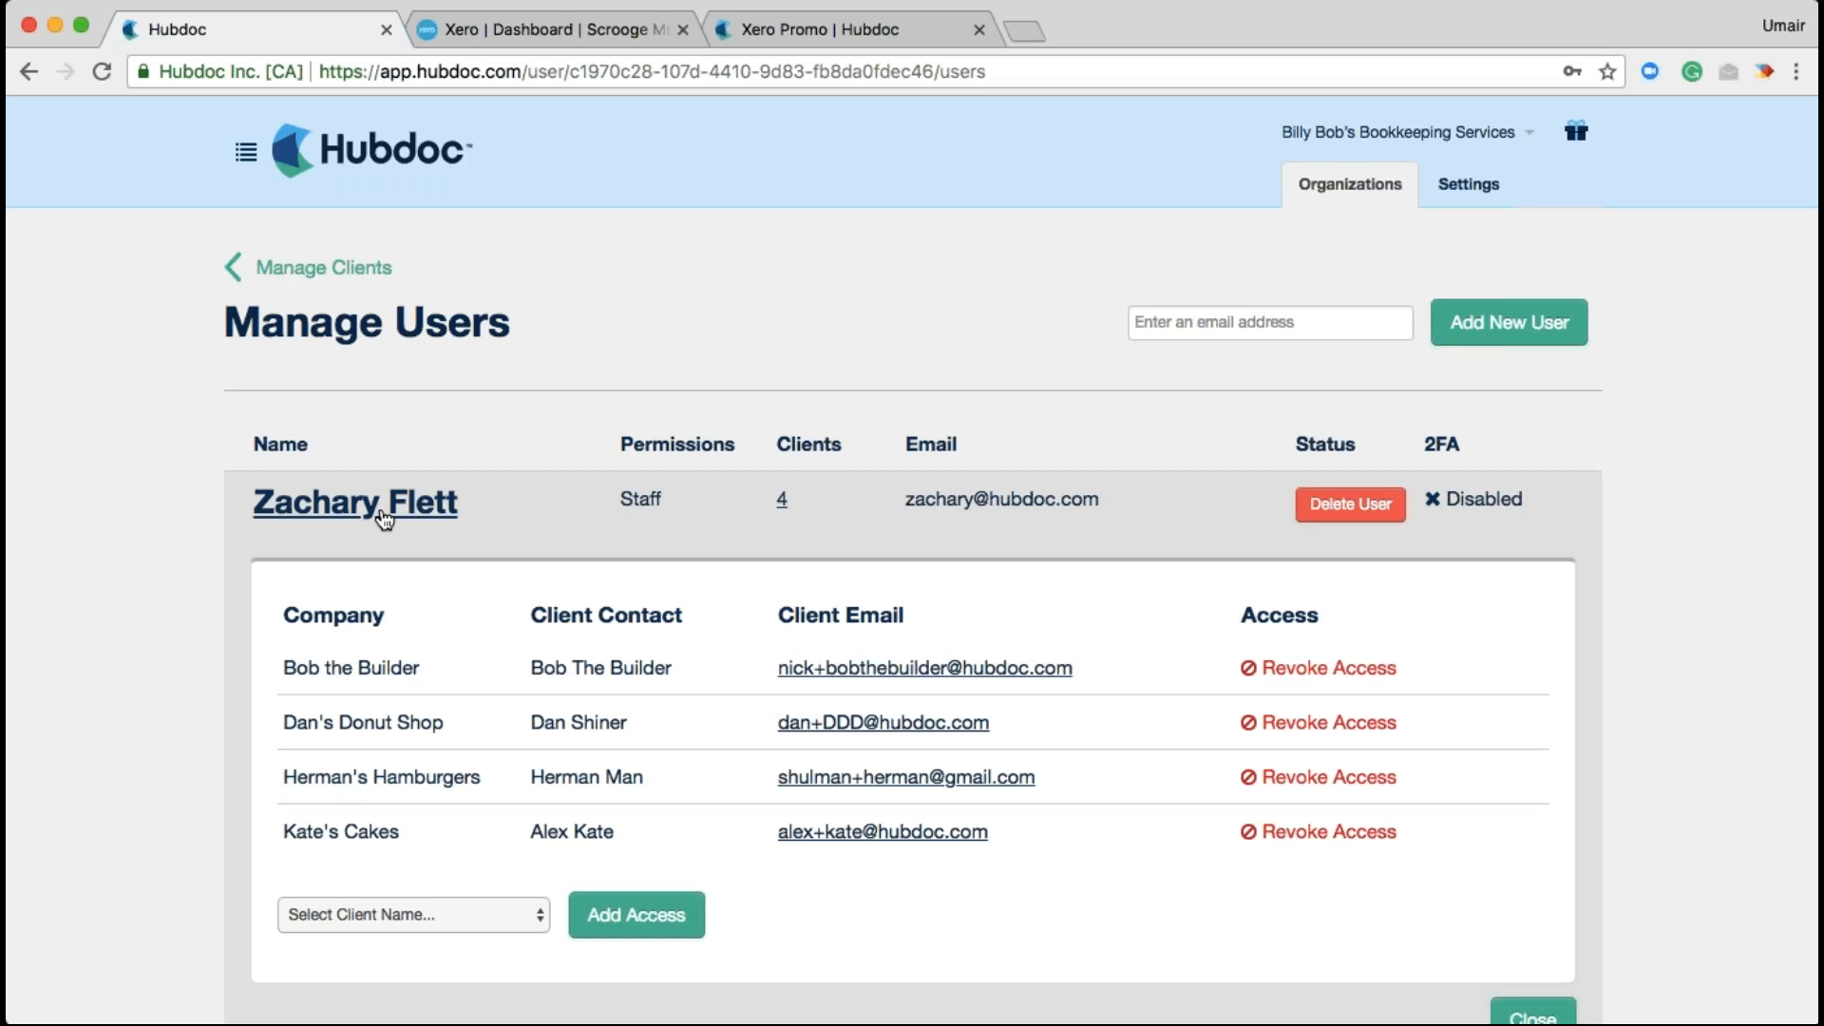
click(386, 927)
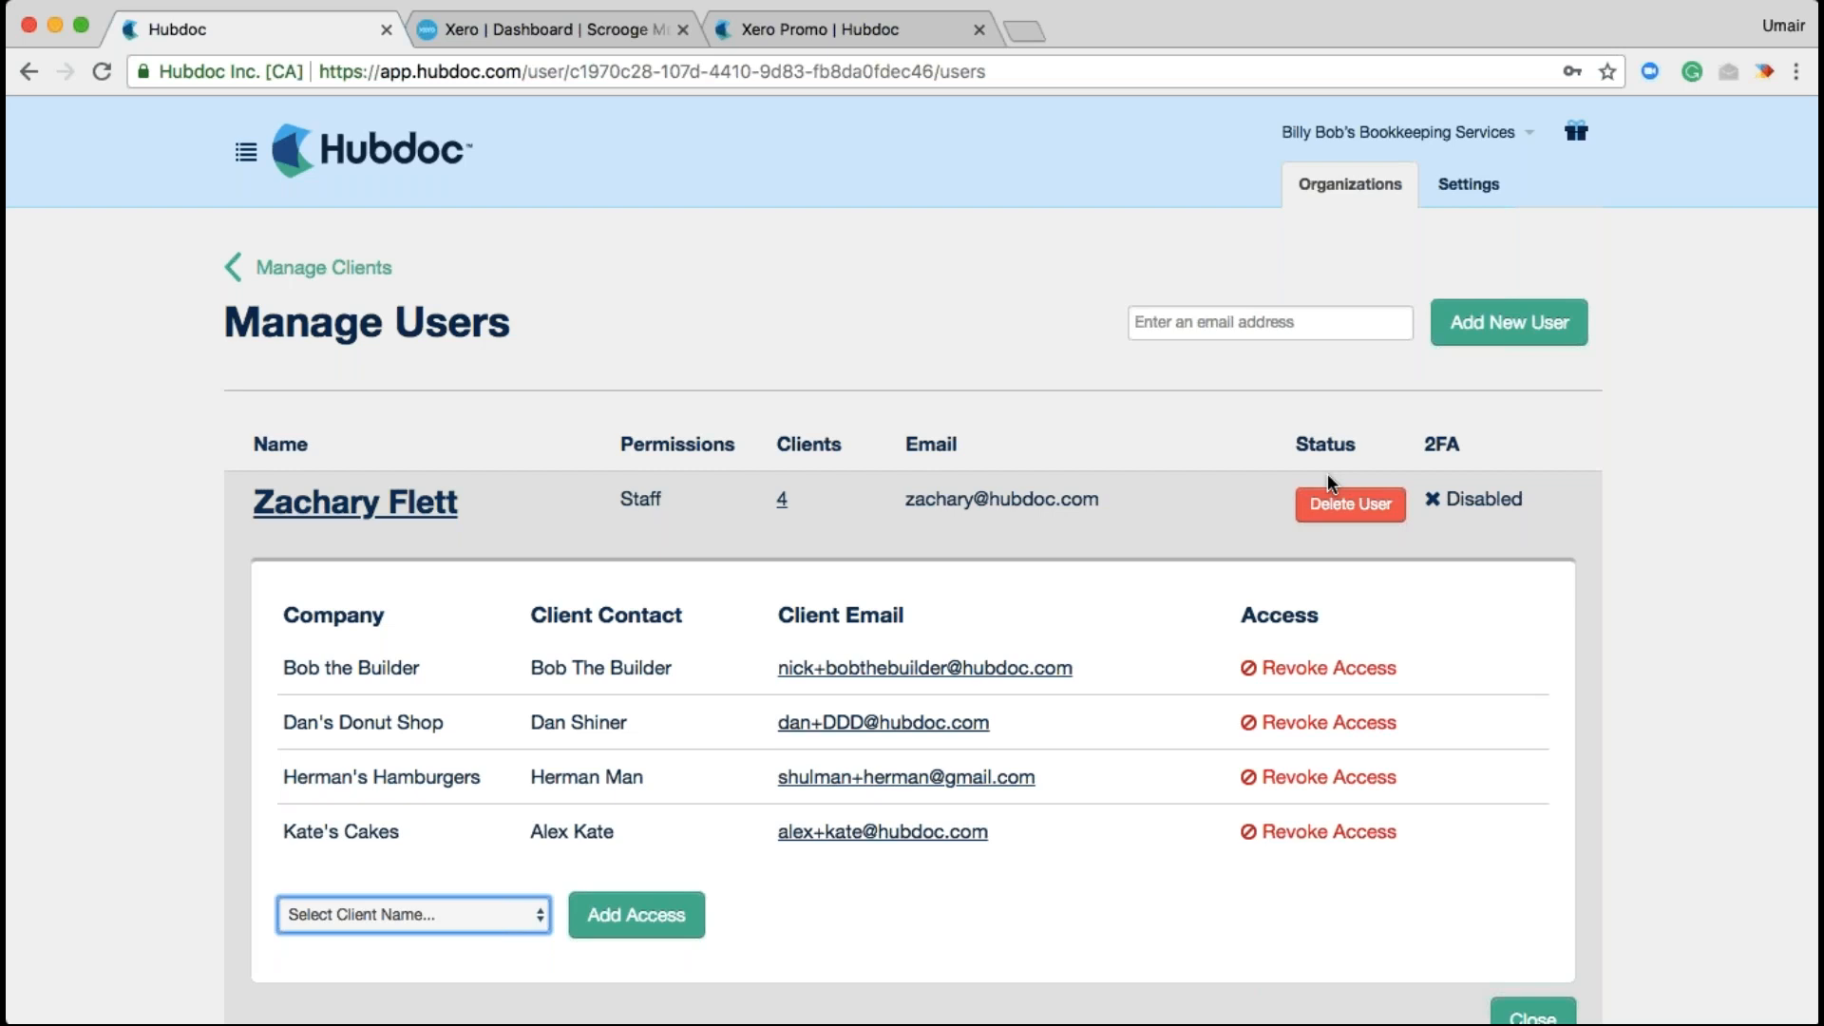
click(284, 269)
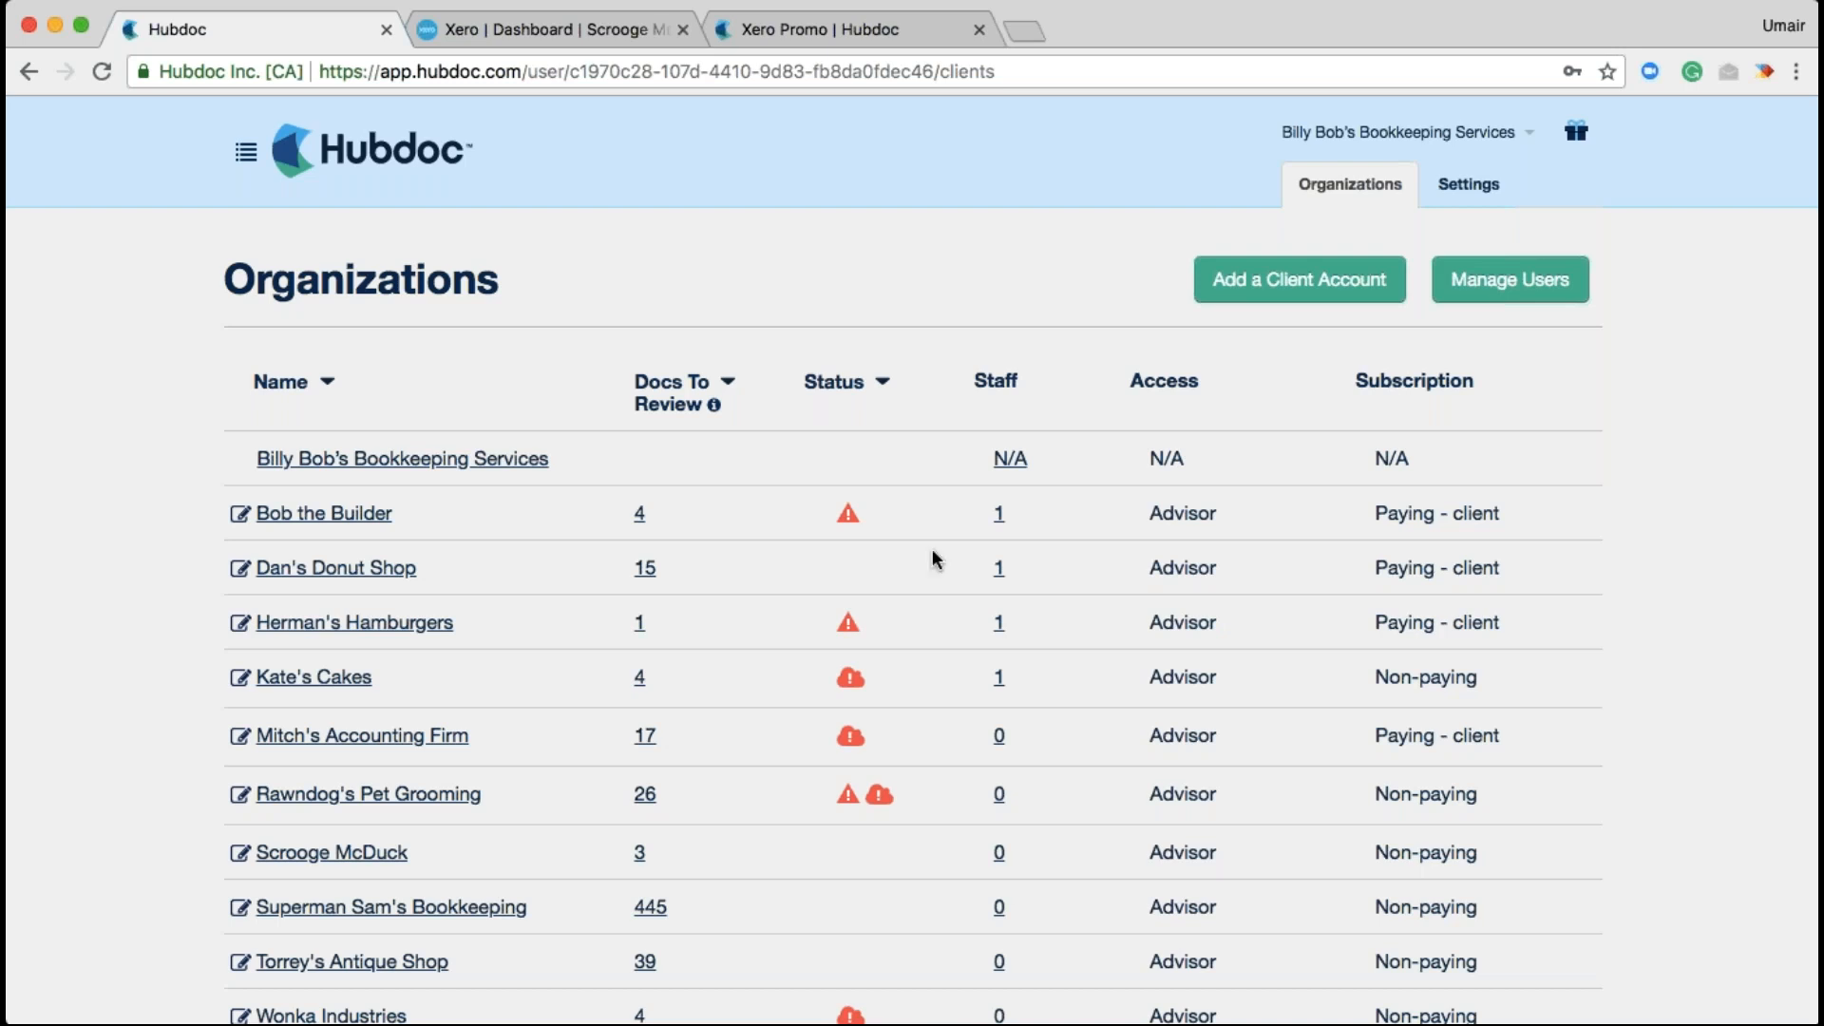
scroll(1312, 771, down, 1)
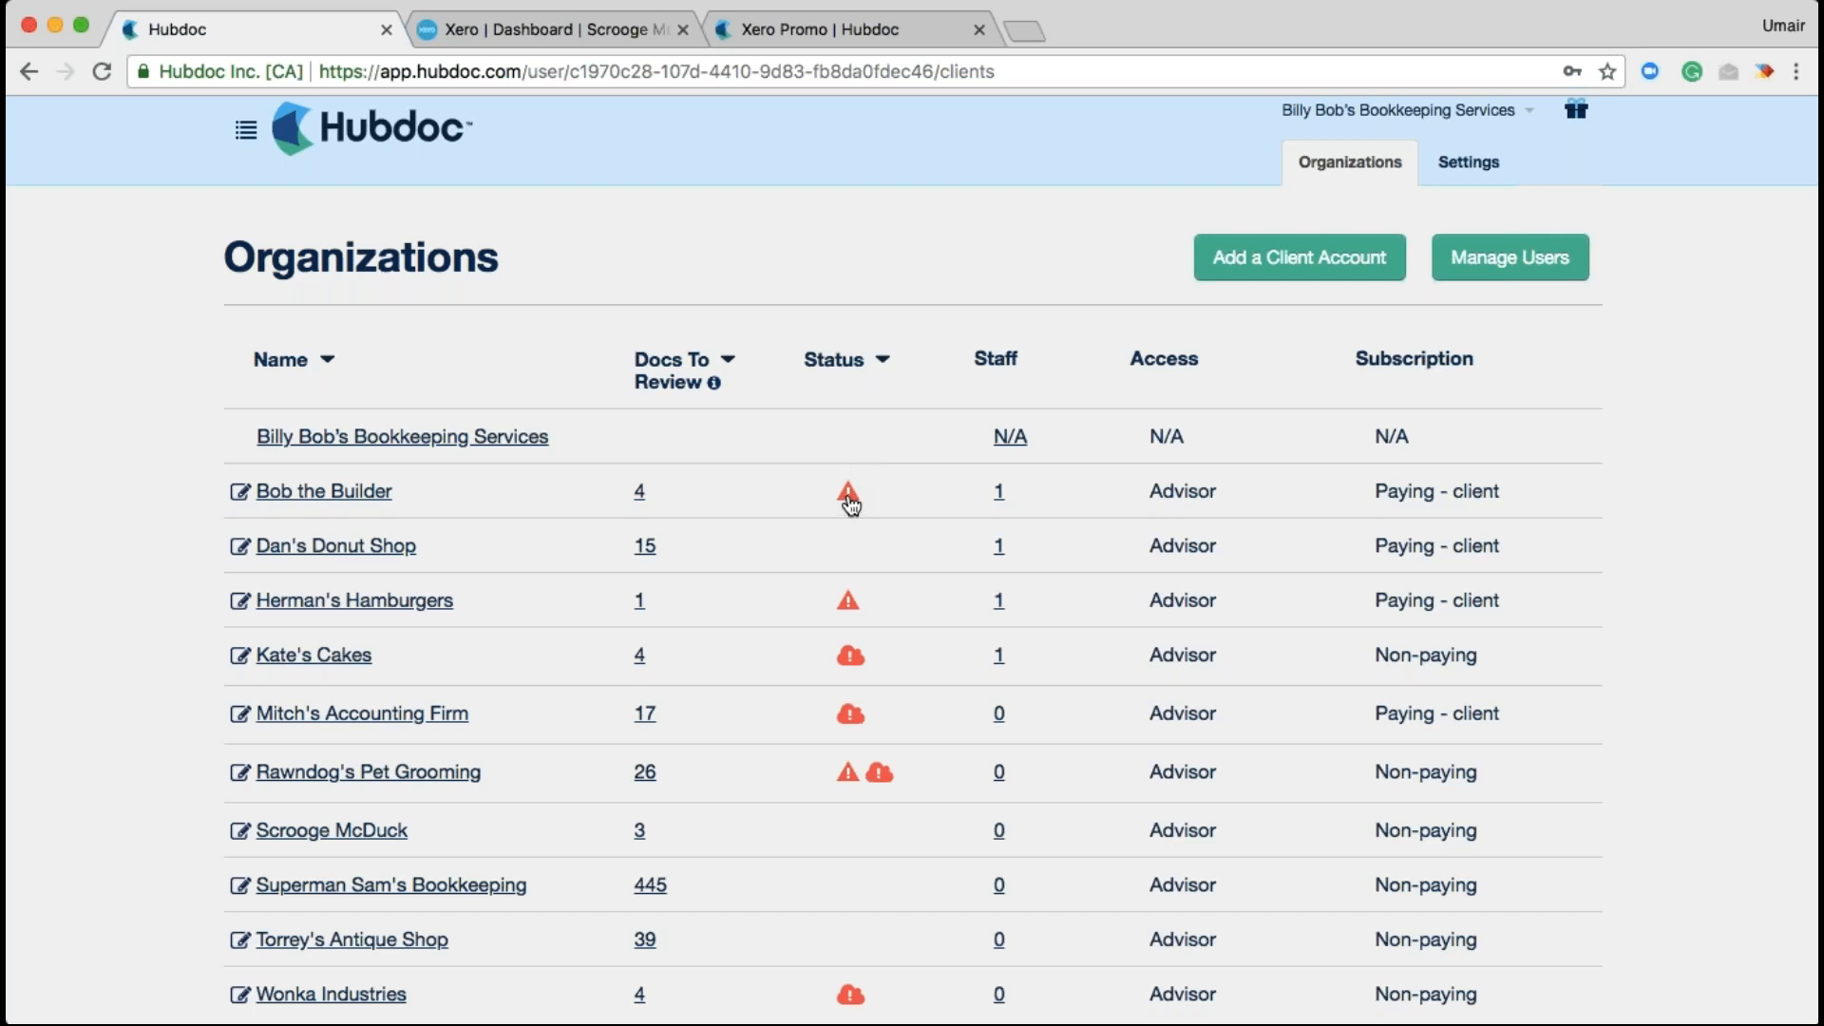
click(849, 500)
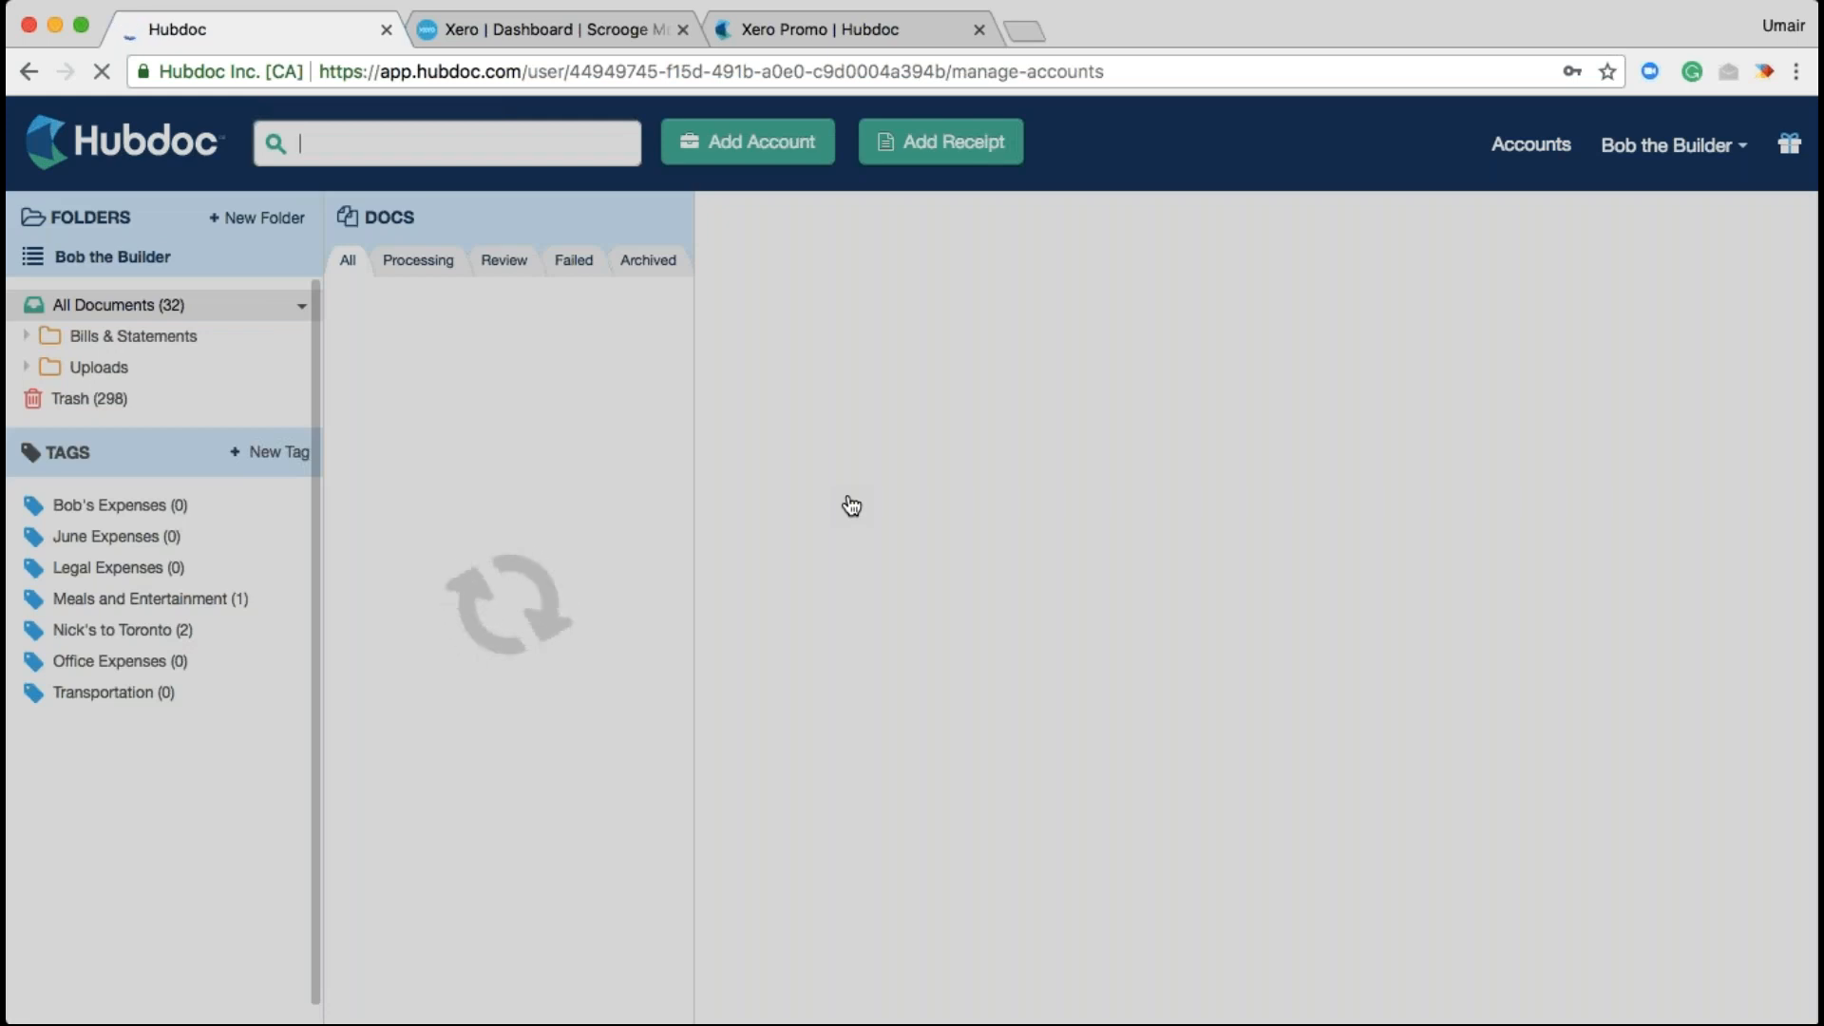
scroll(826, 700, down, 3)
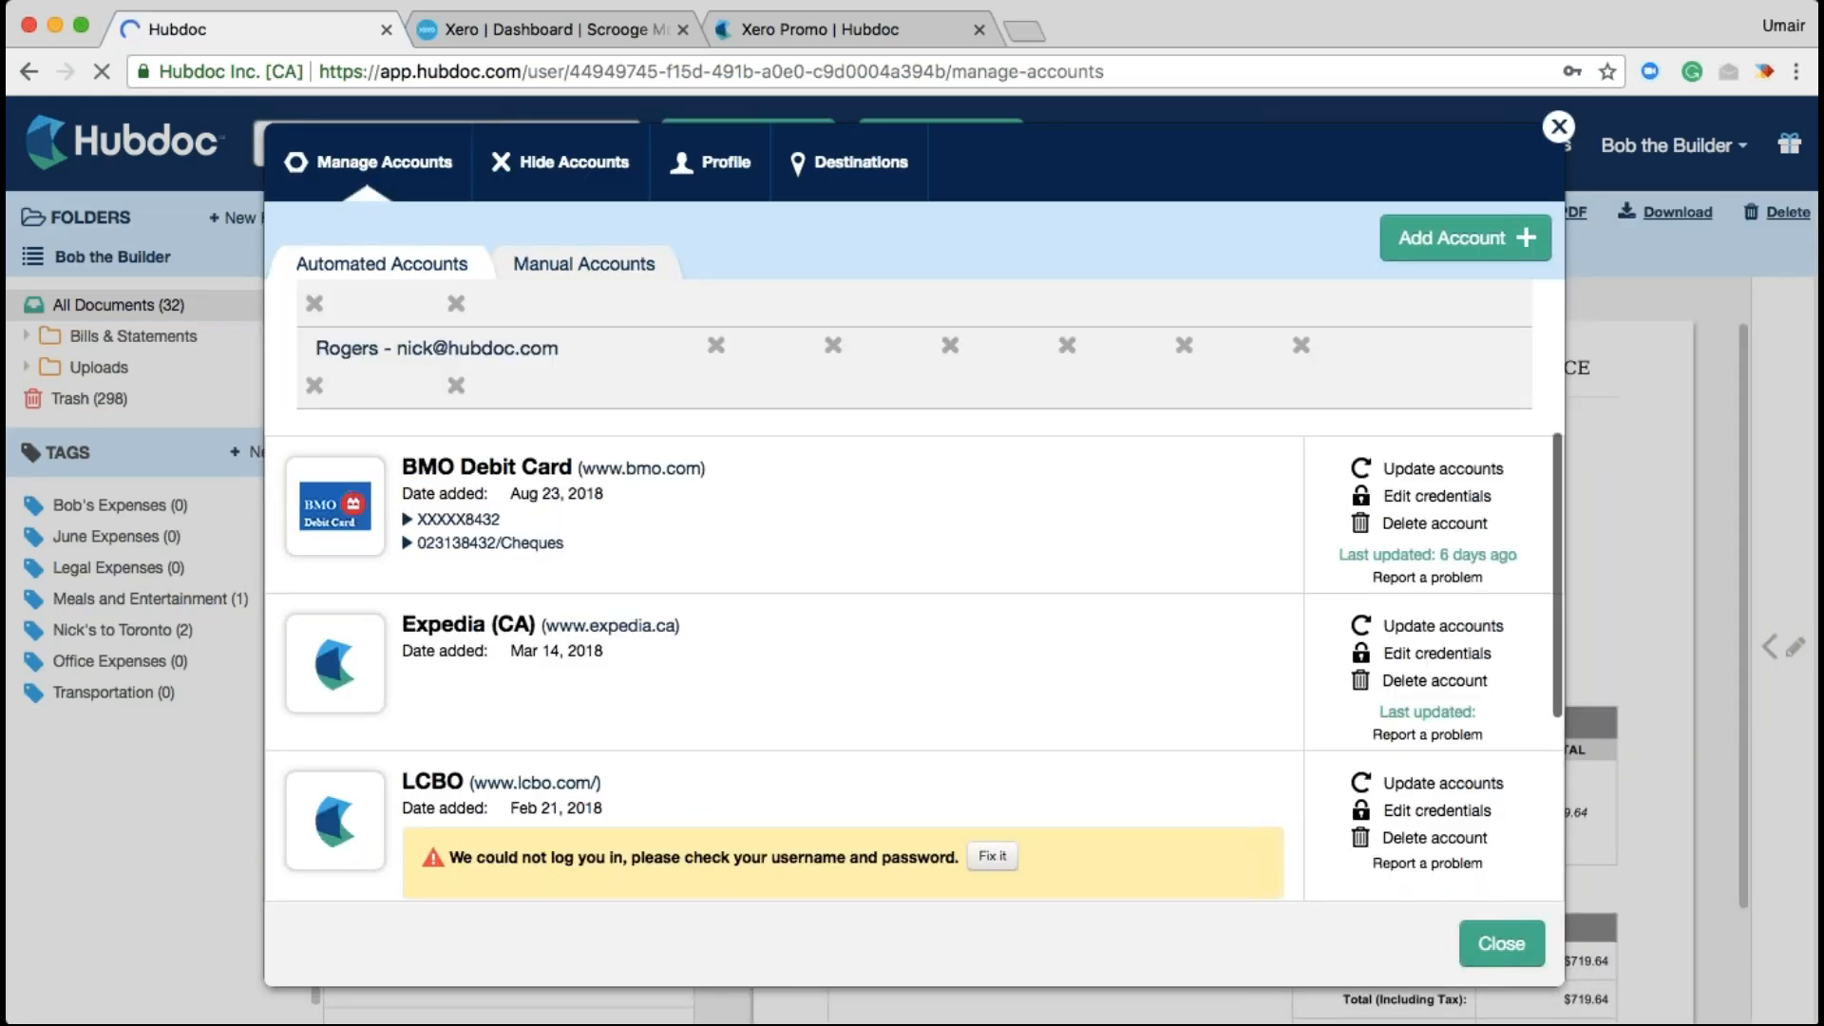
scroll(699, 698, down, 3)
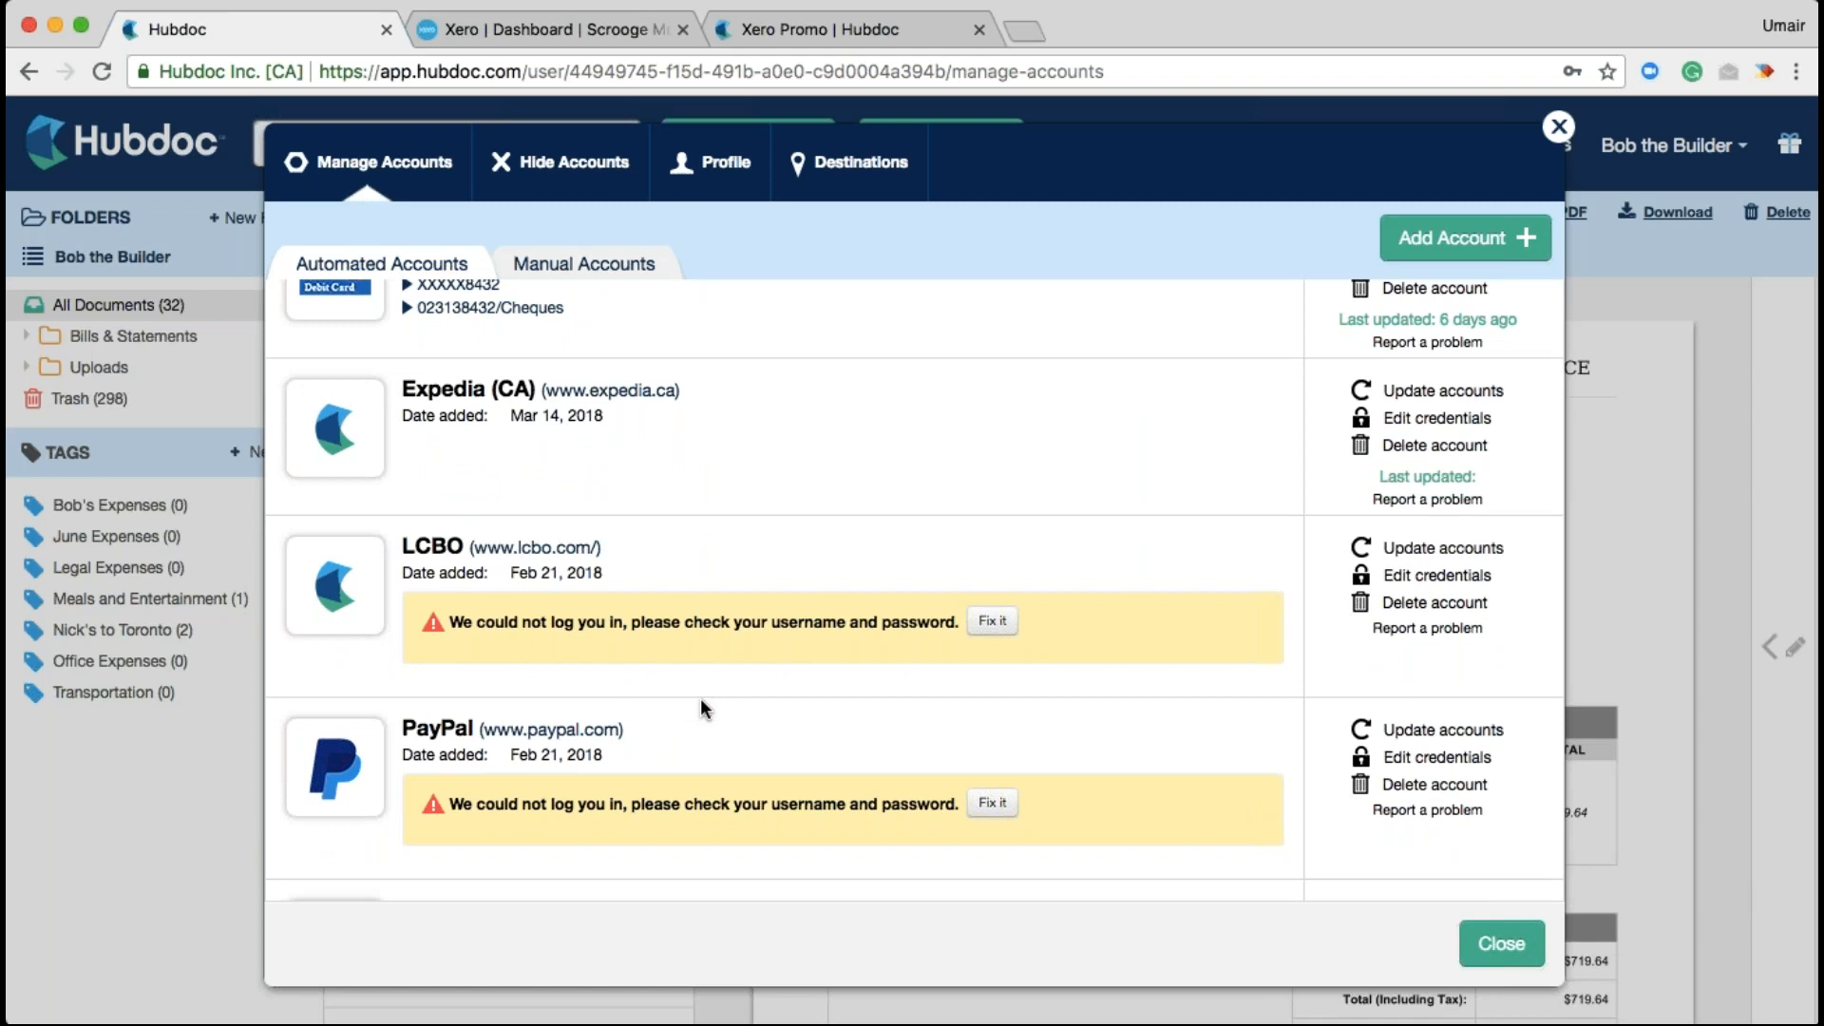
key(Escape)
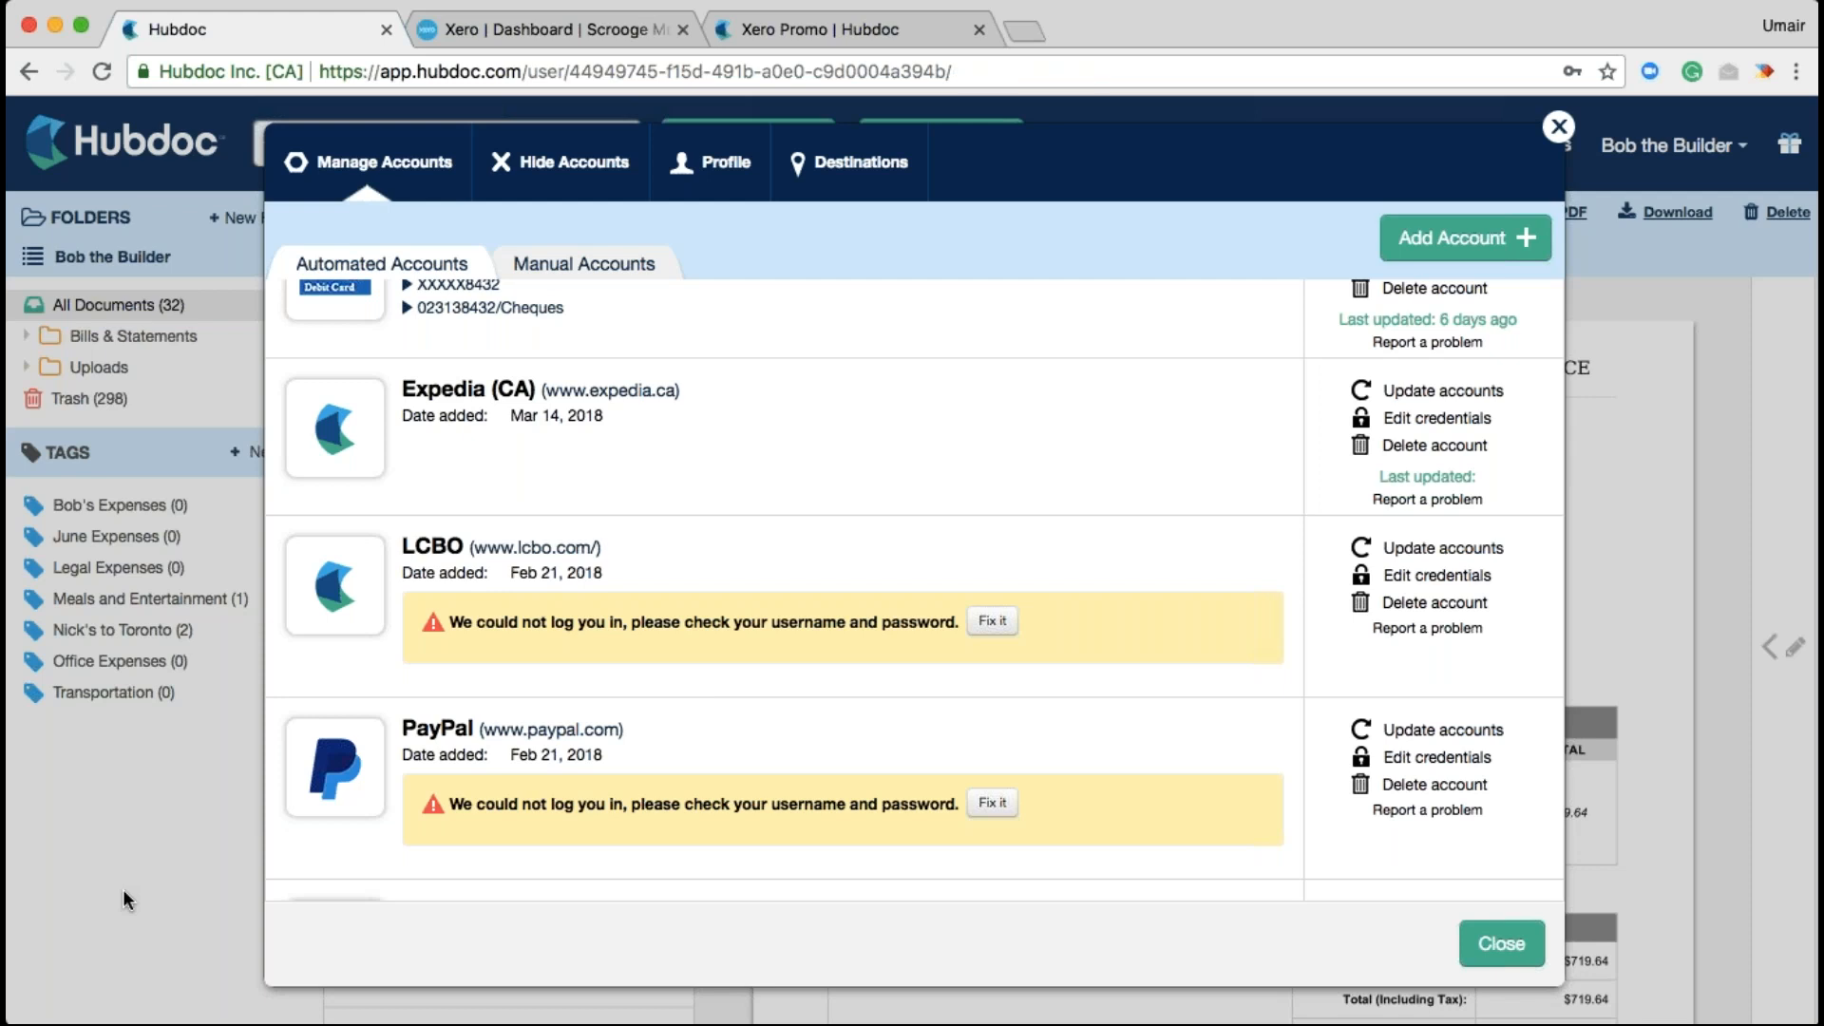
click(63, 256)
click(76, 321)
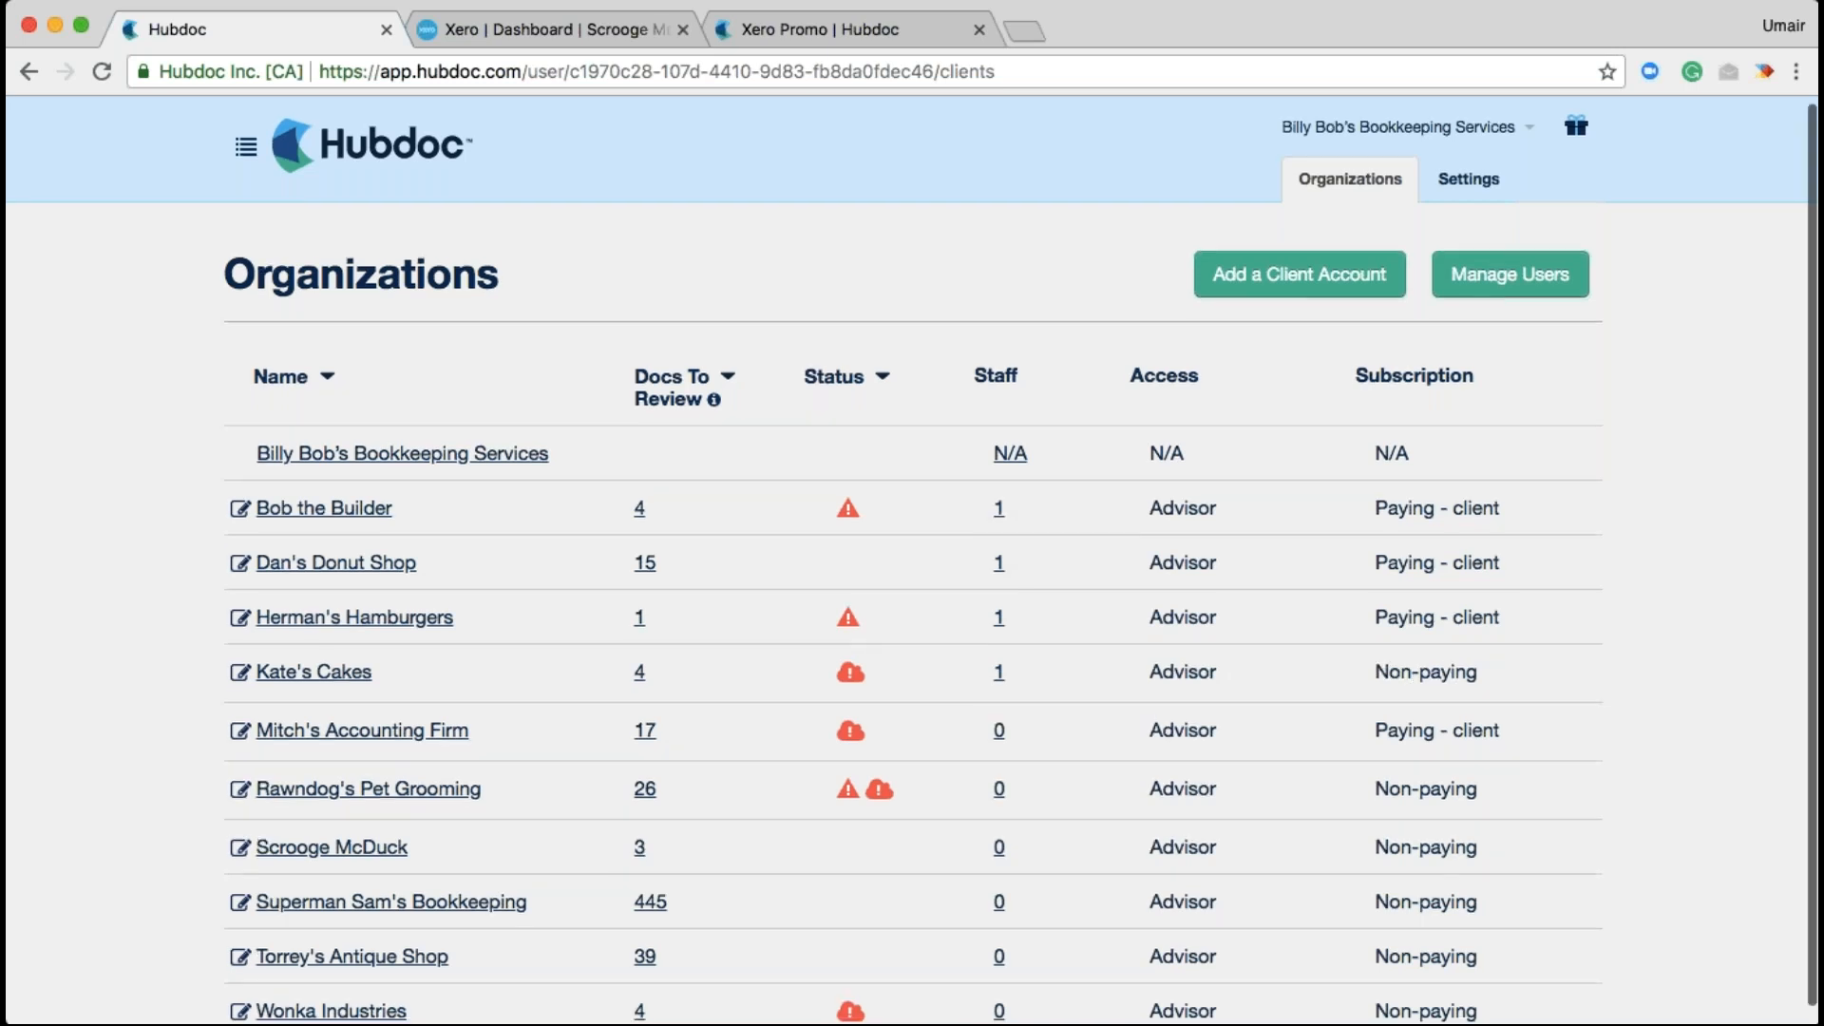
Open the Scrooge McDuck client from the Organizations list
scroll(994, 537, down, 1)
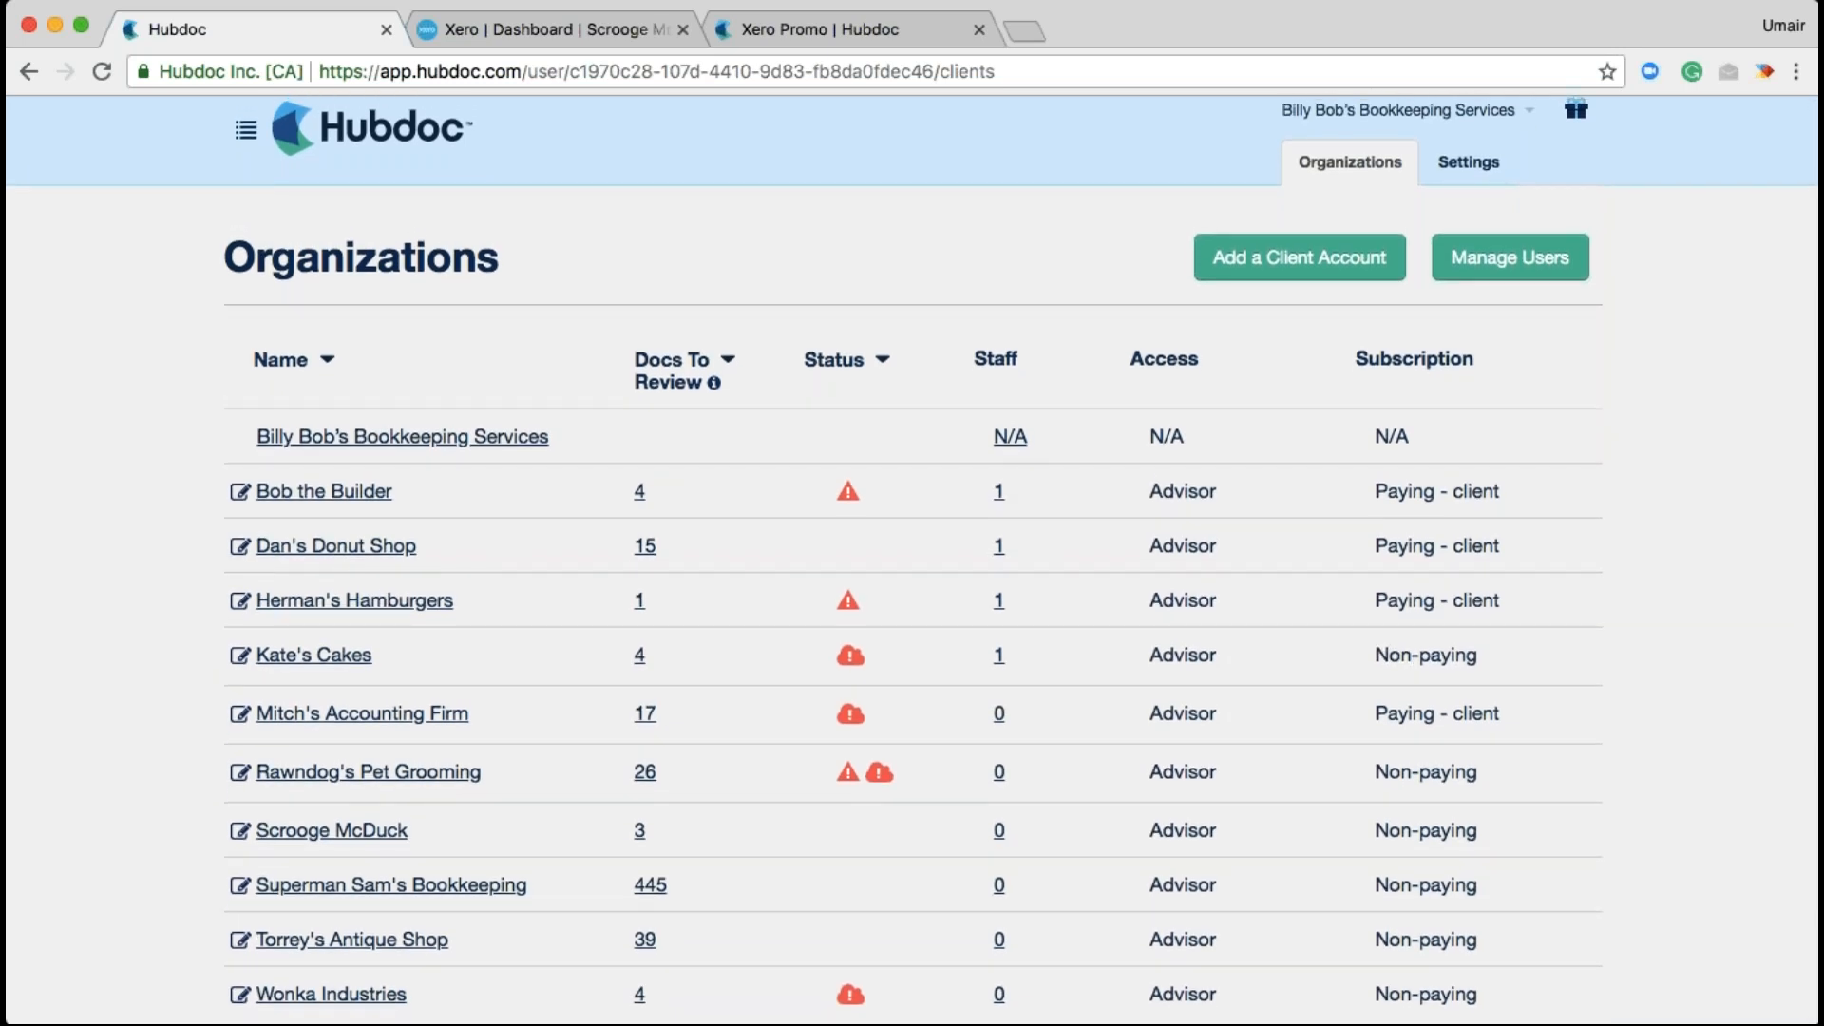
click(349, 833)
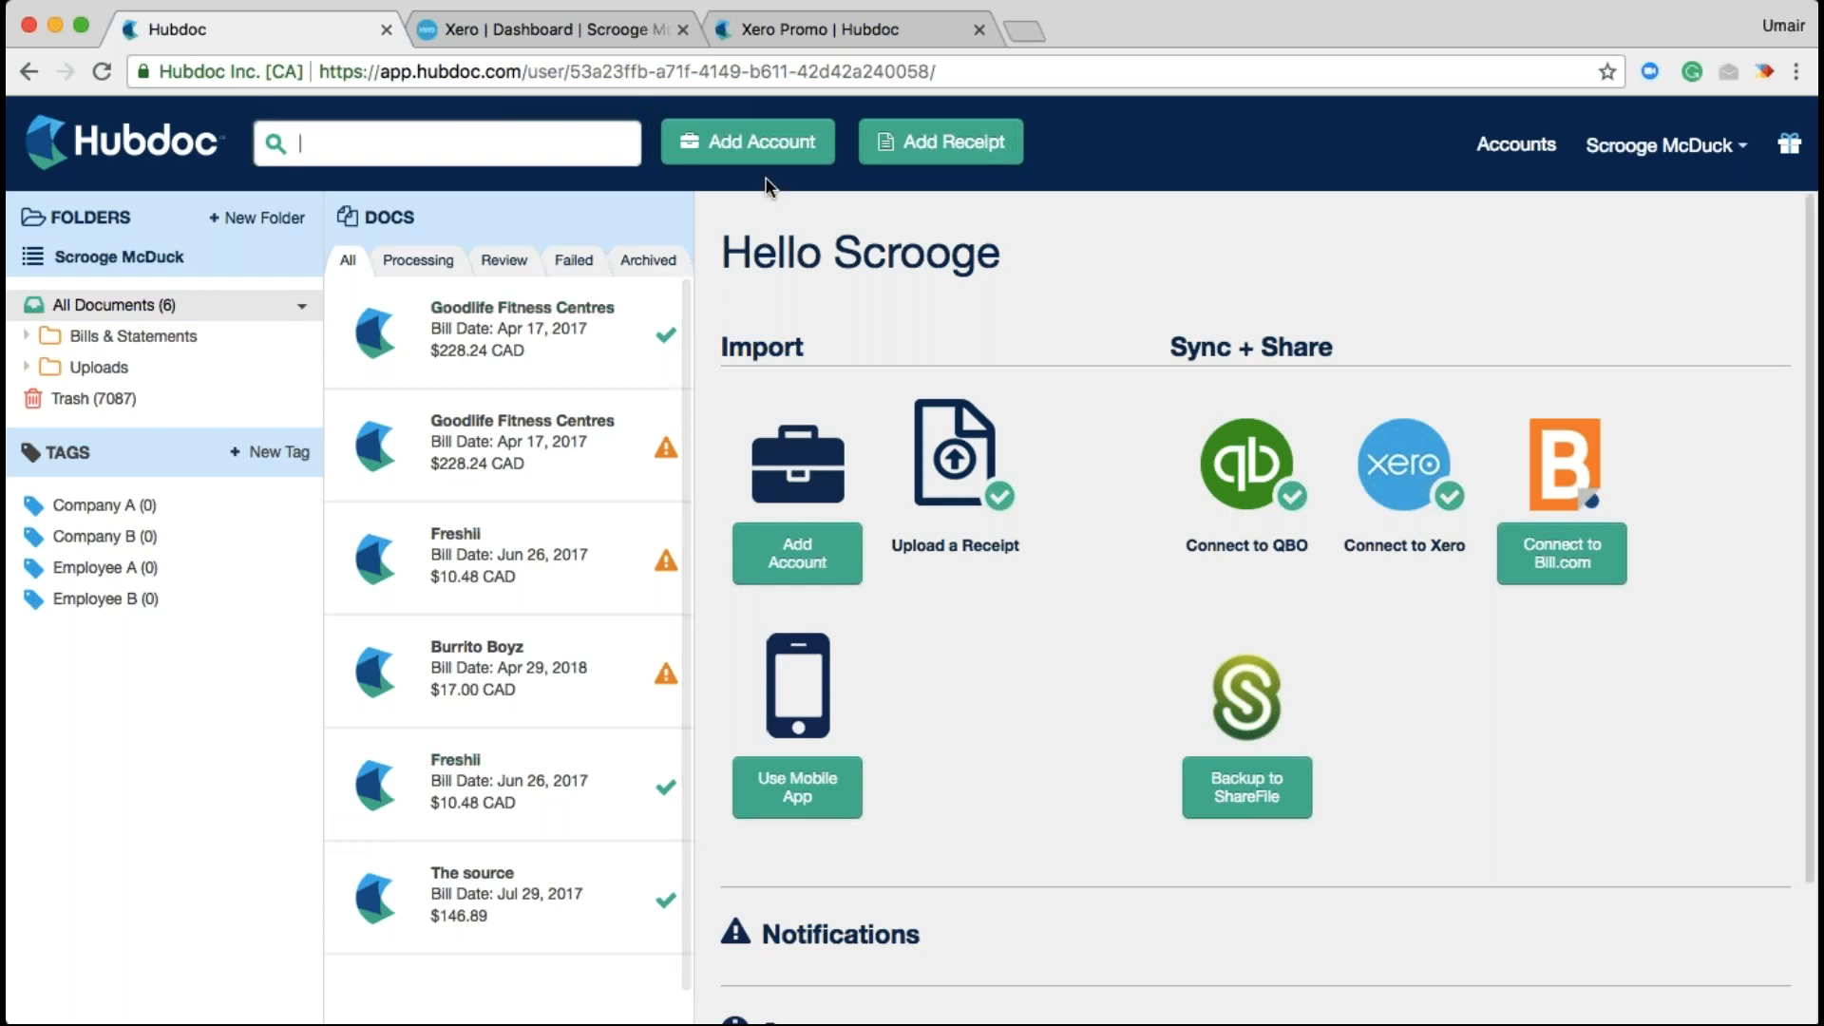
Start a new account for Scrooge McDuck, searching 'bank of ame' and choosing Bank of America
click(713, 160)
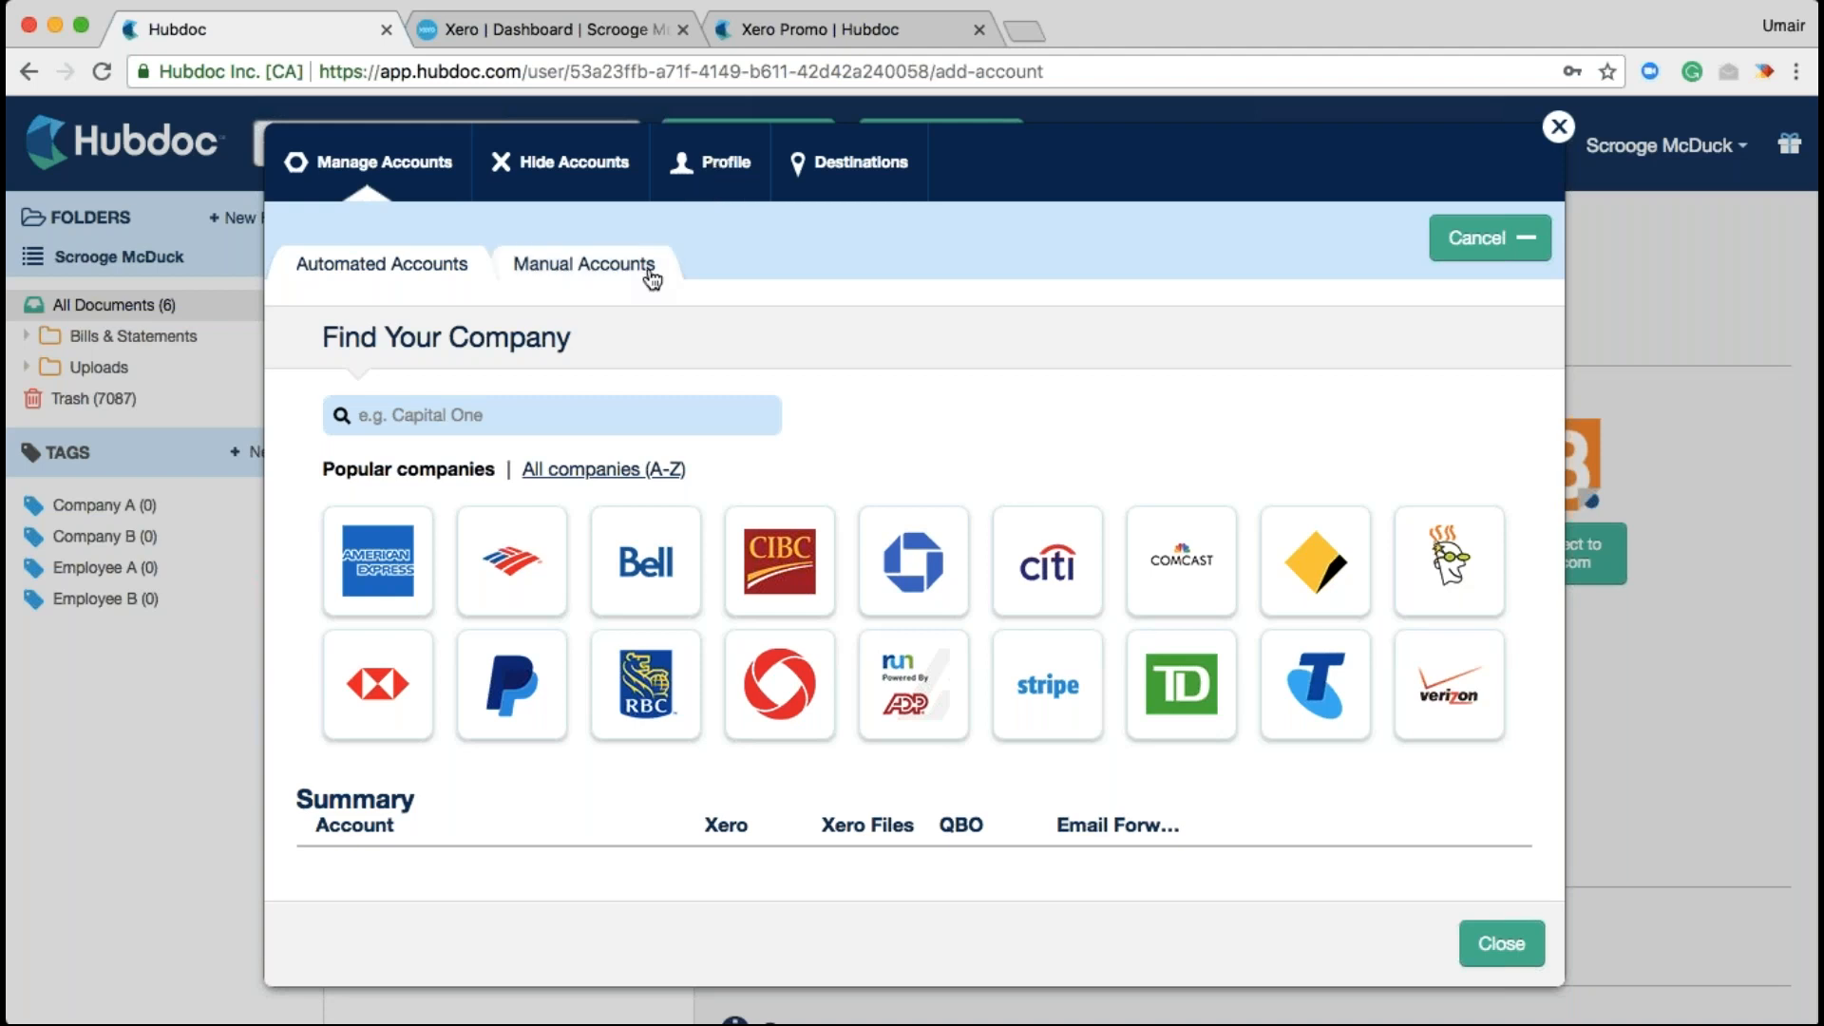
click(544, 411)
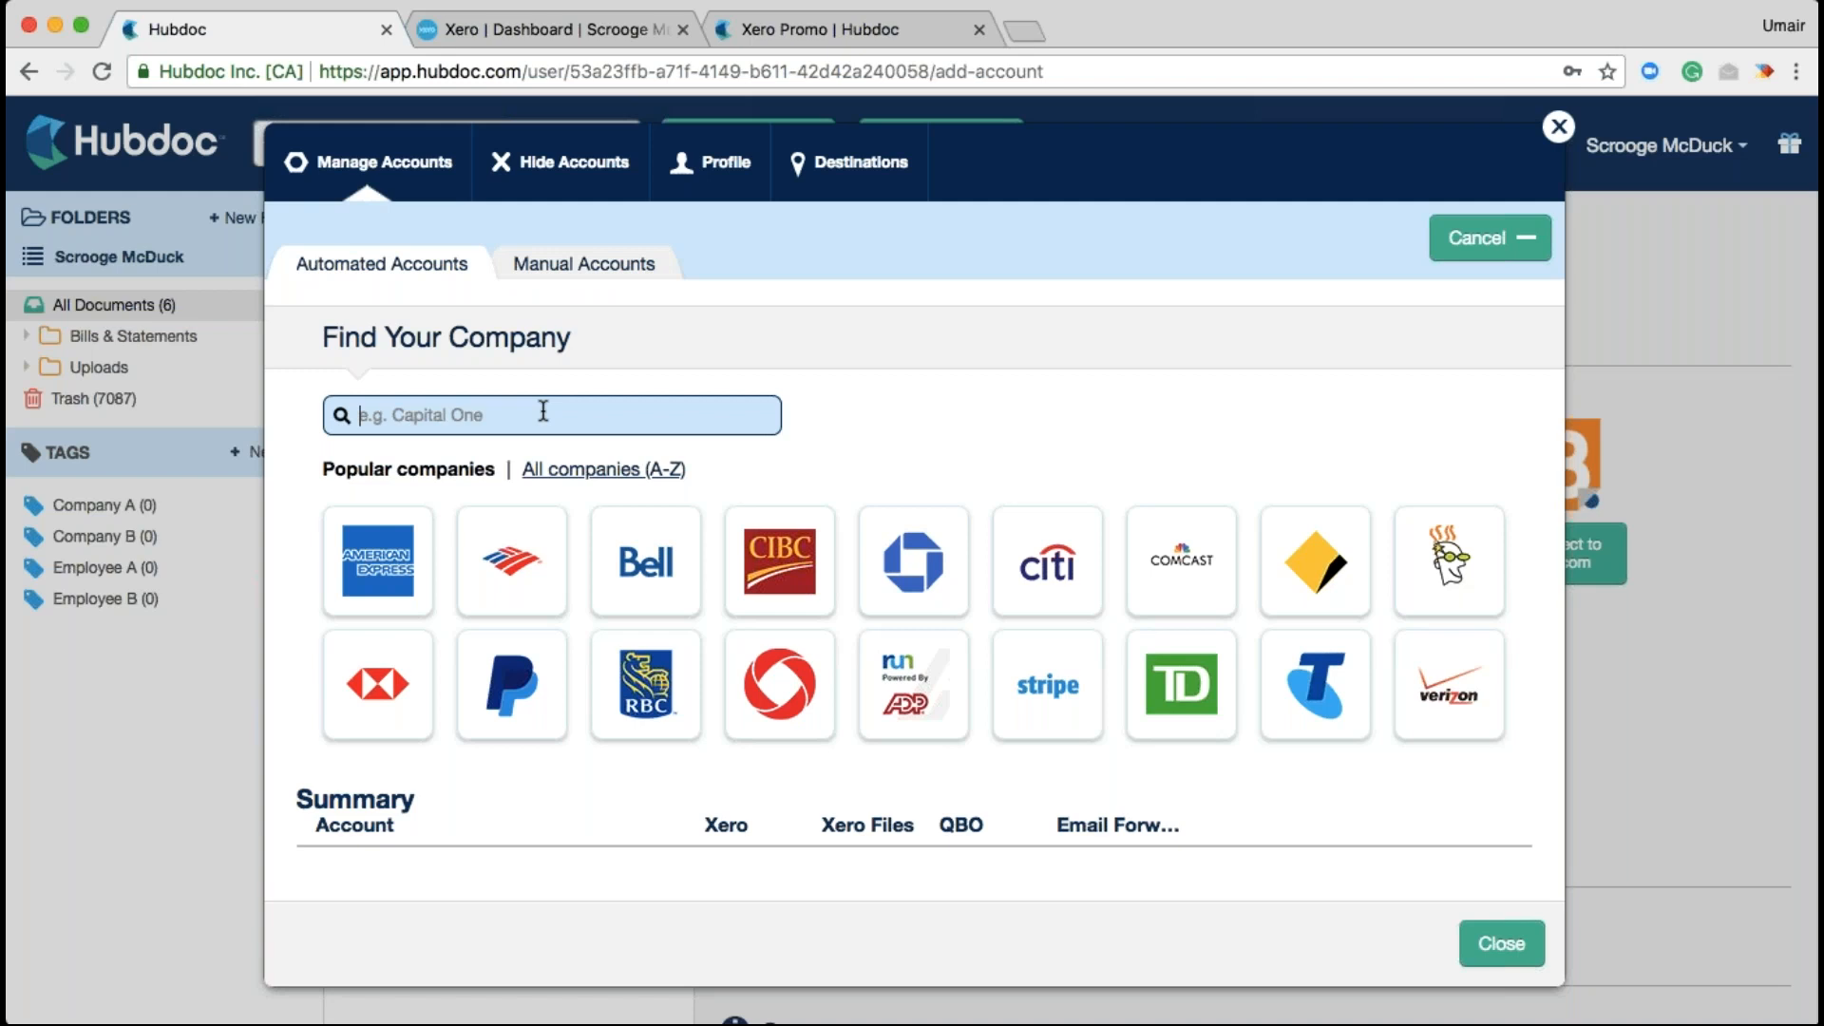
text(bank of ame)
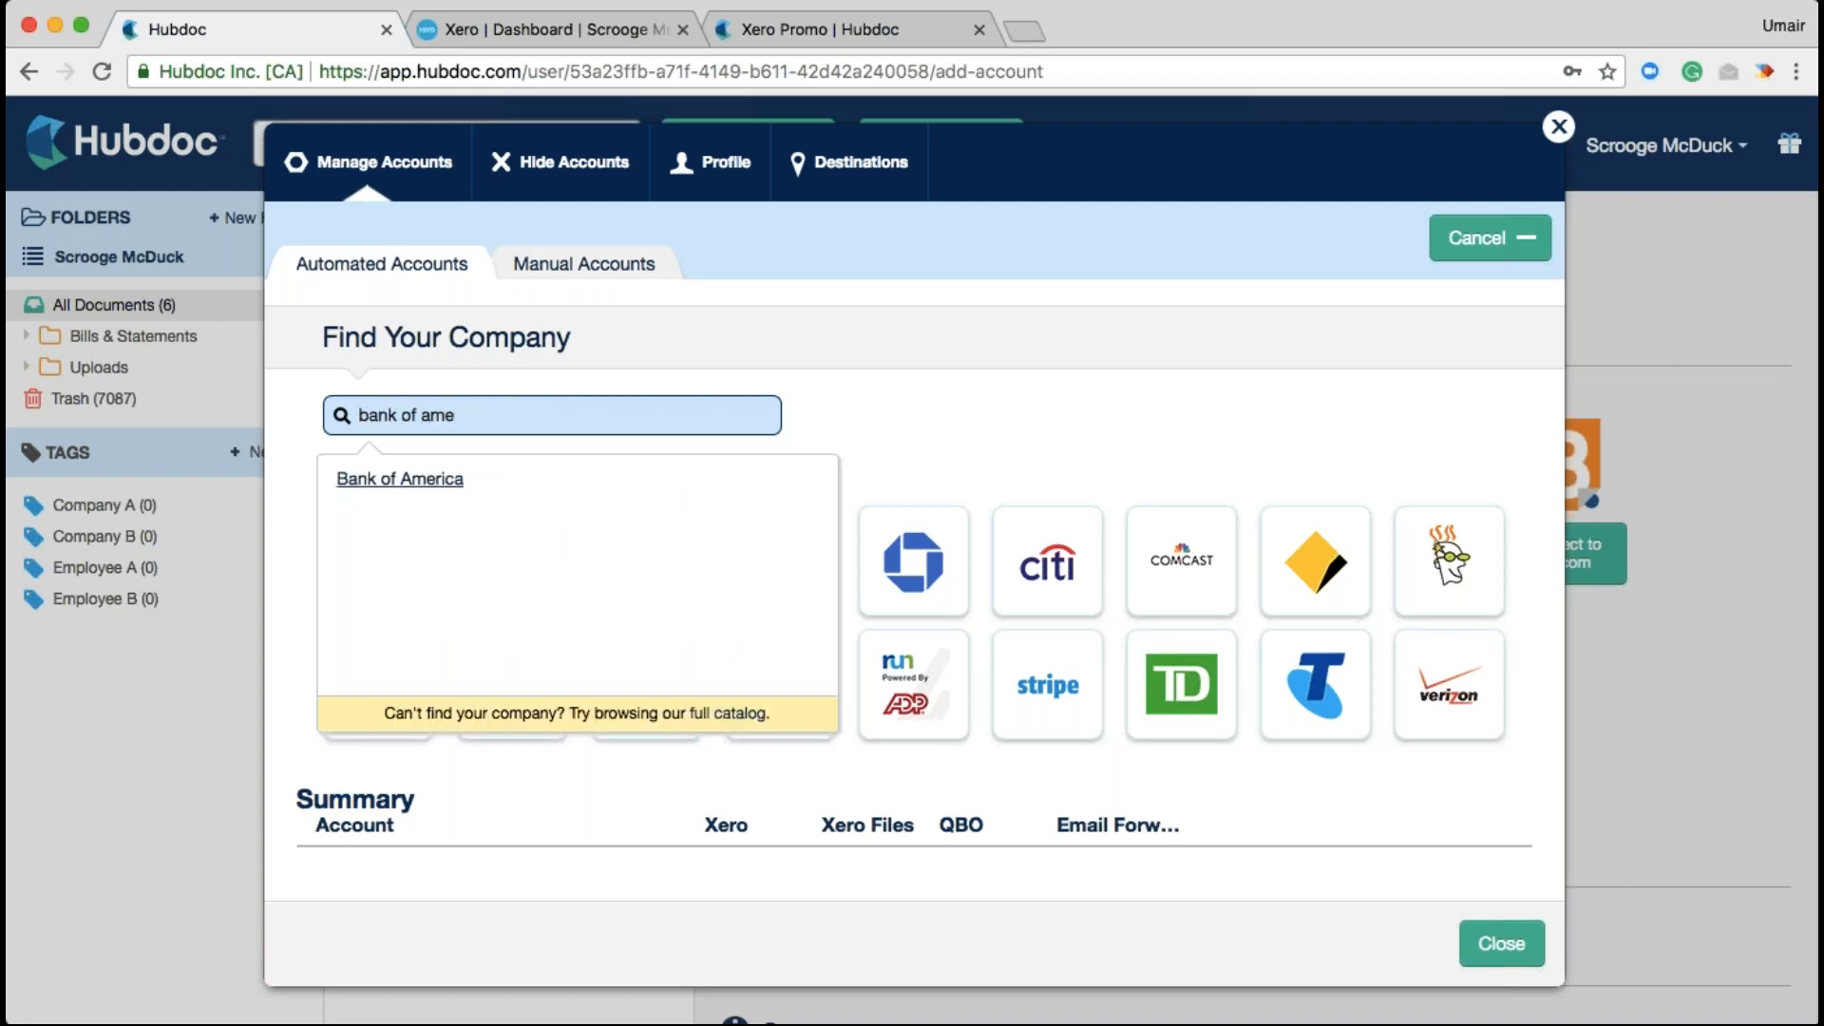
click(400, 479)
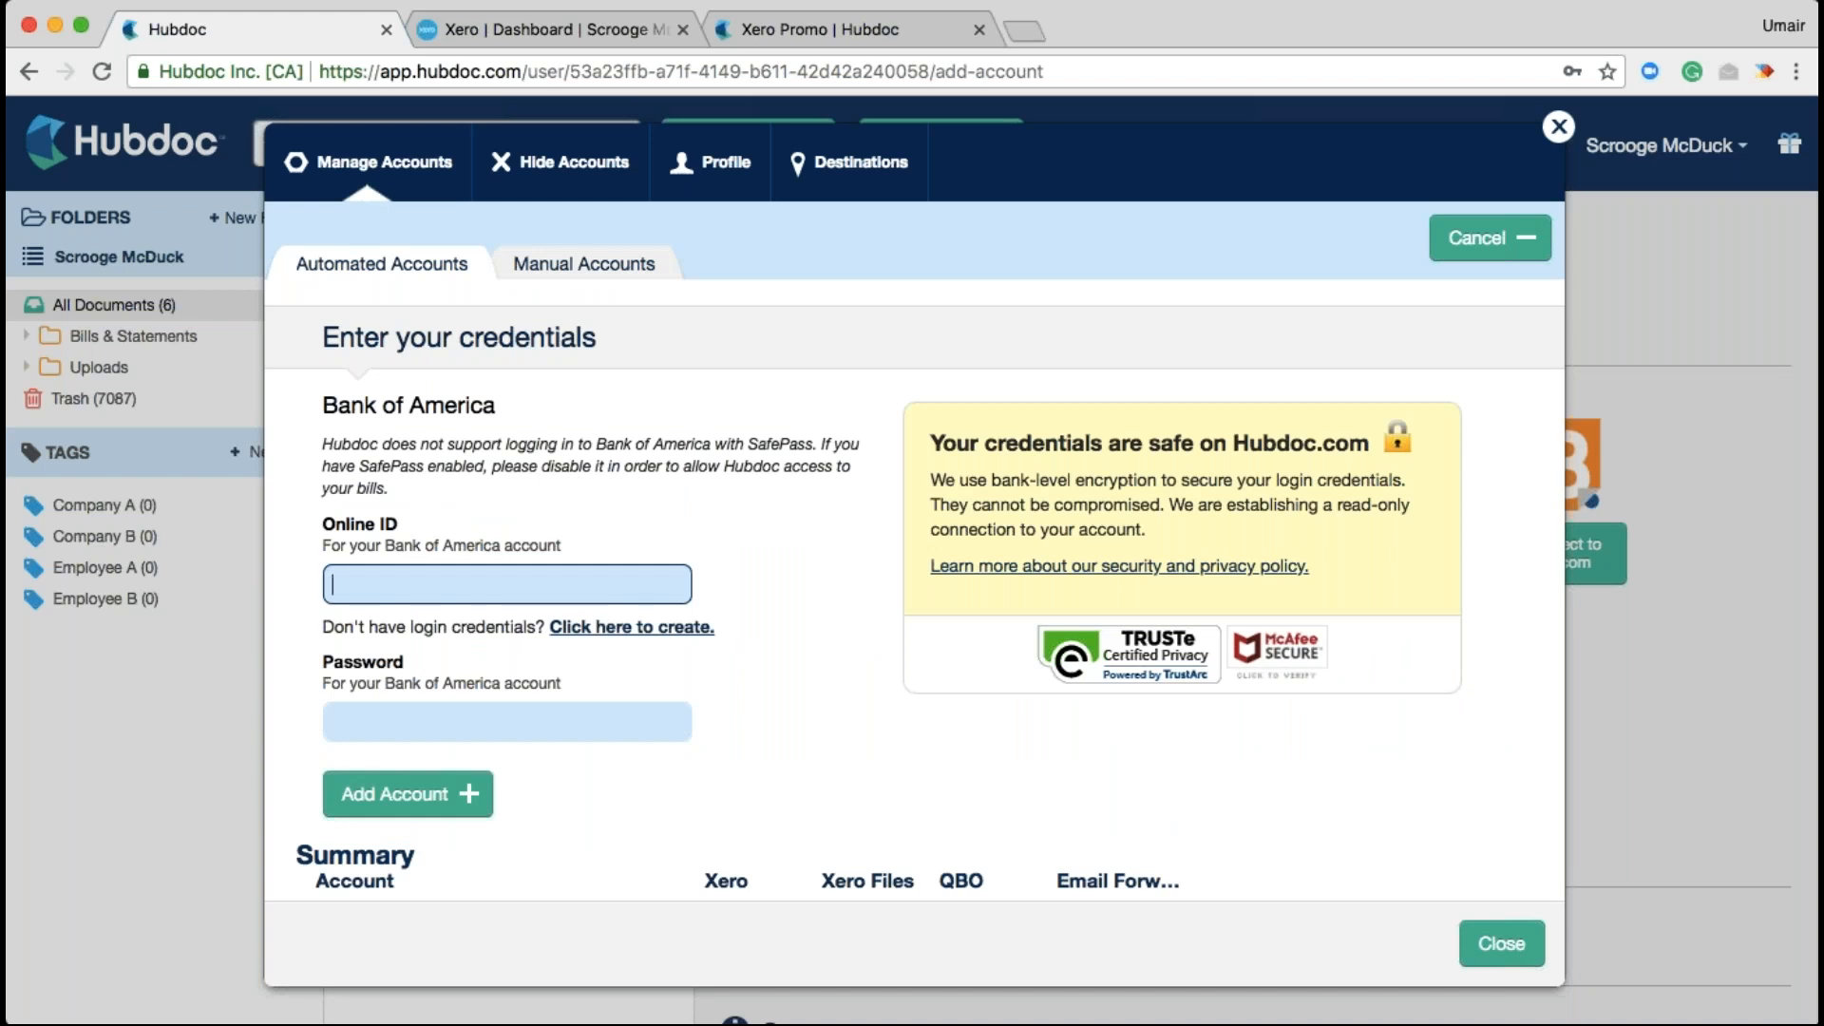
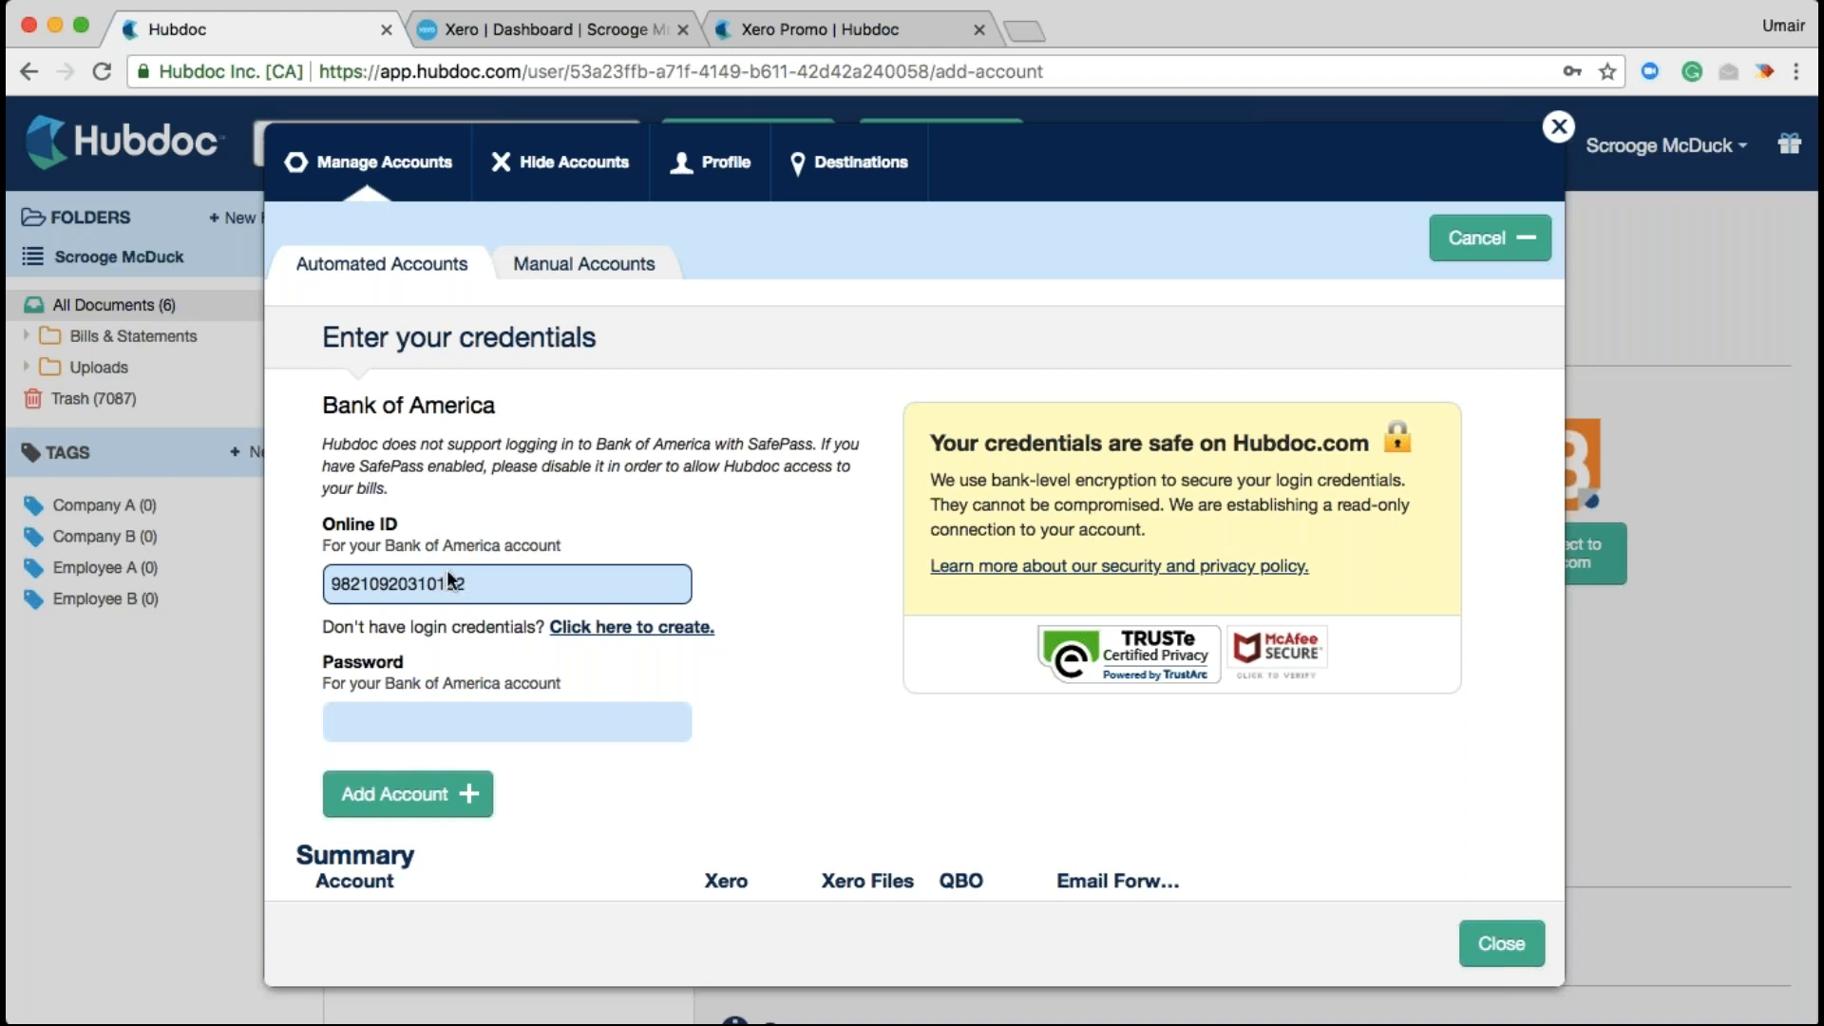
Enter the Bank of America Online ID and password and add the account
key(Tab)
text(•••••••••••••)
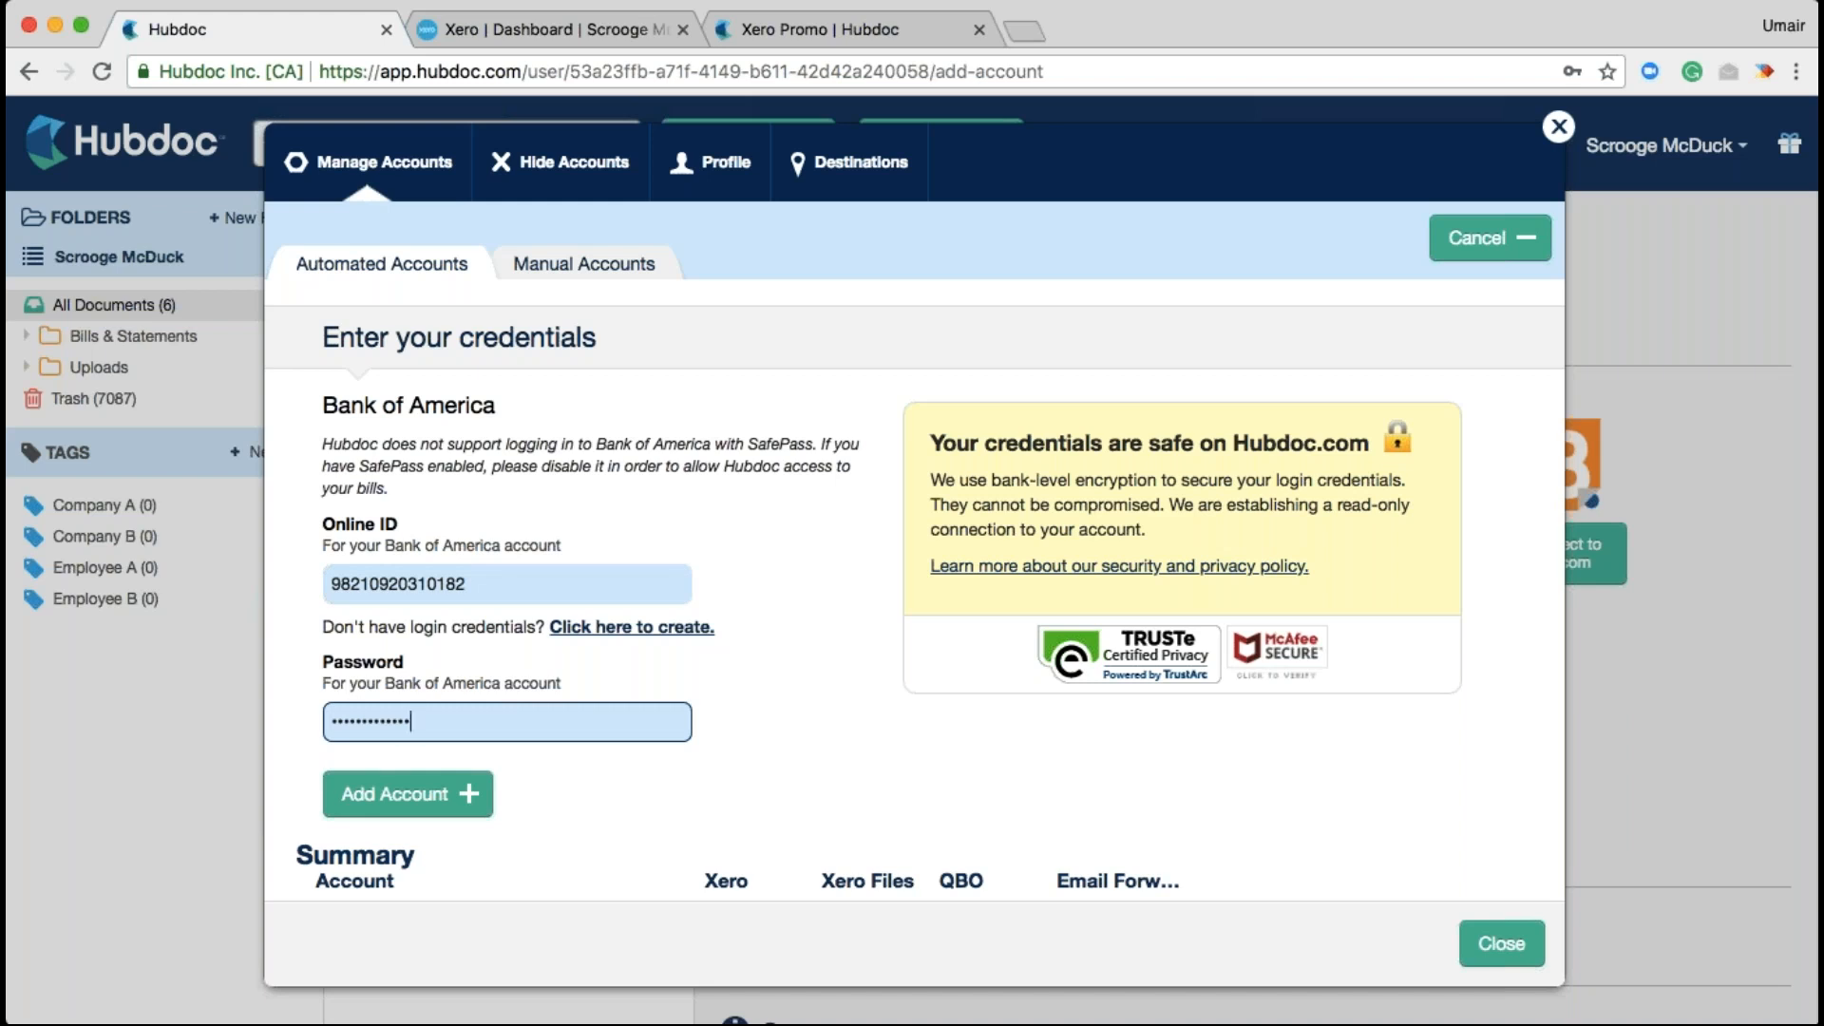
click(372, 815)
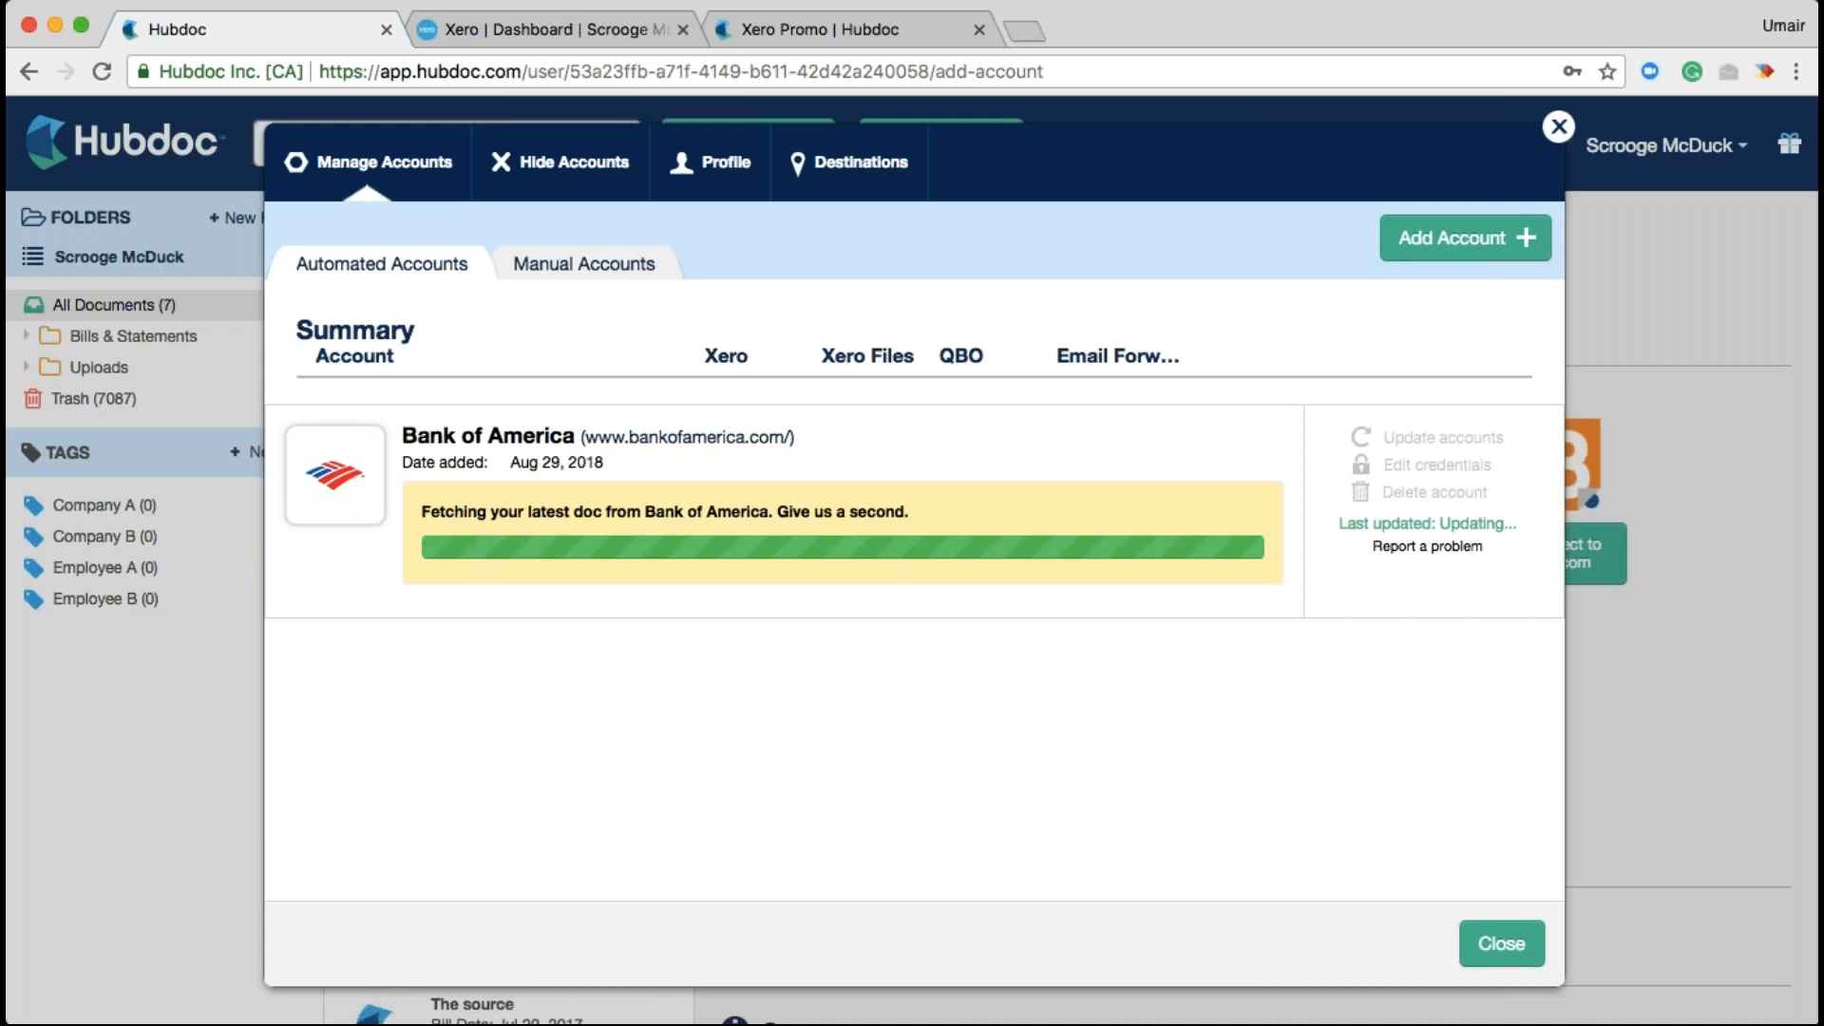
Close Manage Accounts to see the Bank of America documents on the dashboard
click(211, 813)
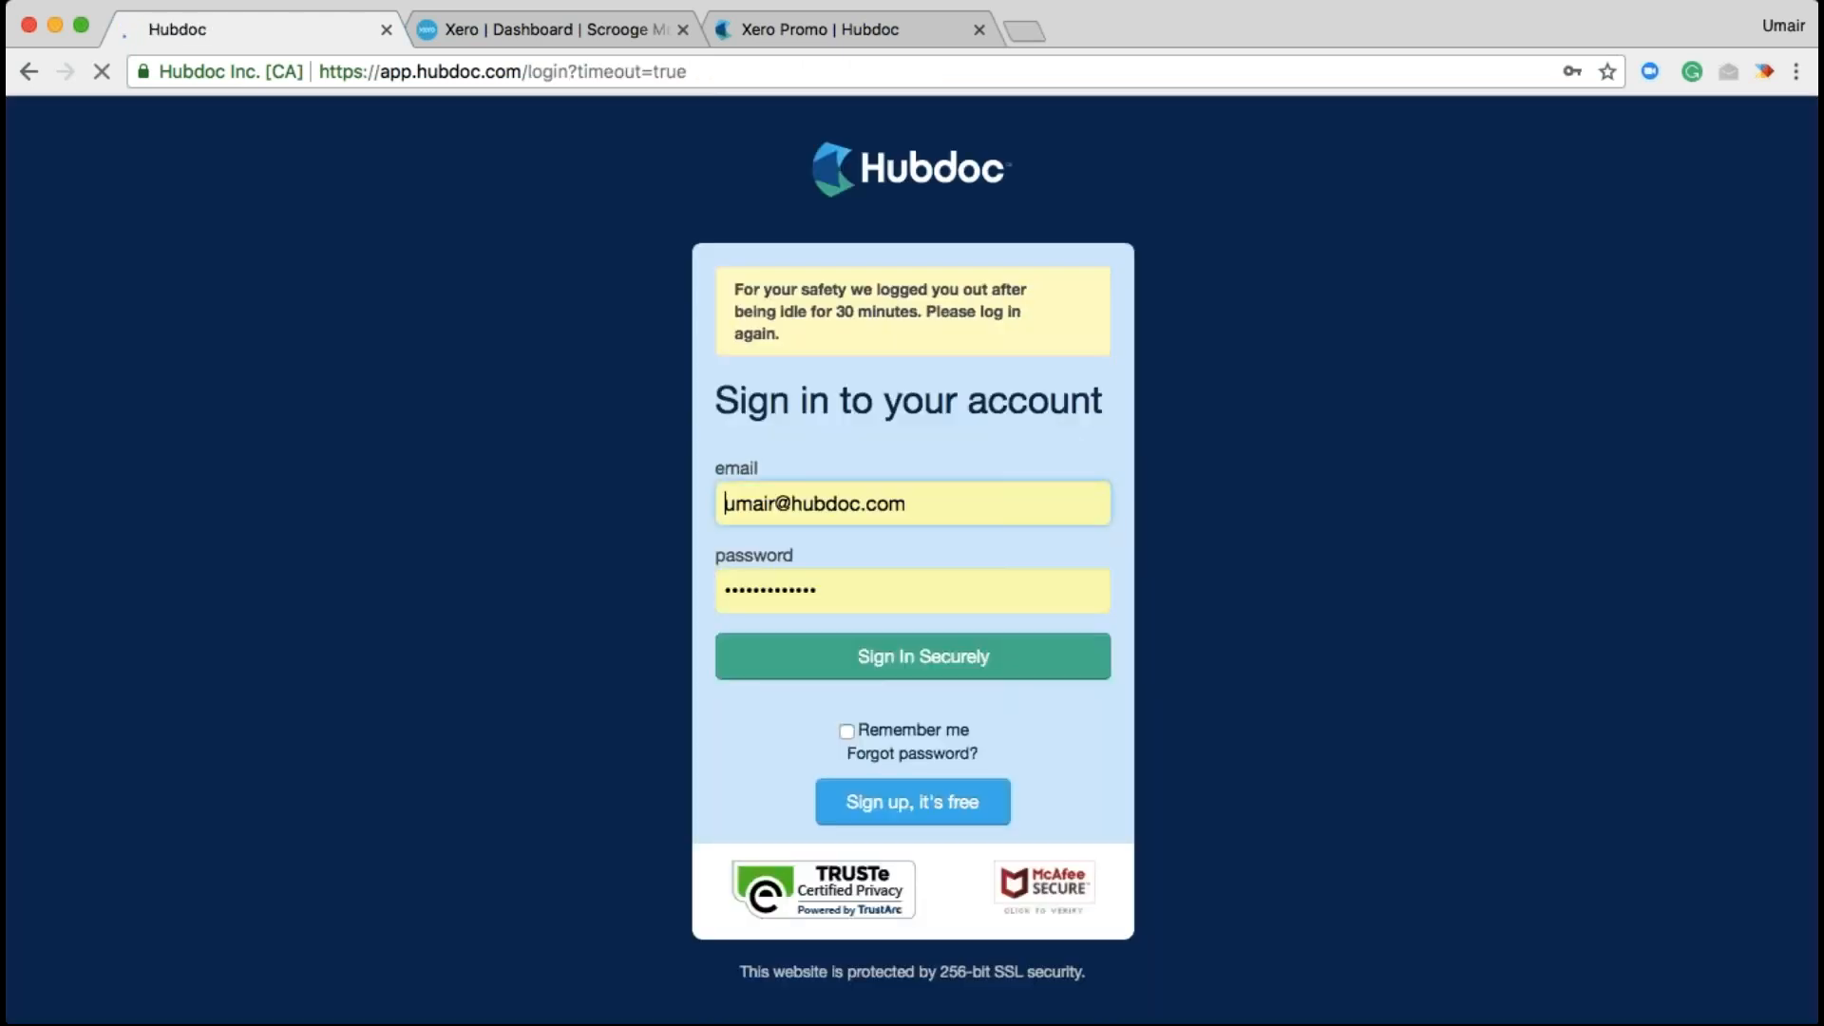
Sign in and open the client with 3 documents to review
click(875, 662)
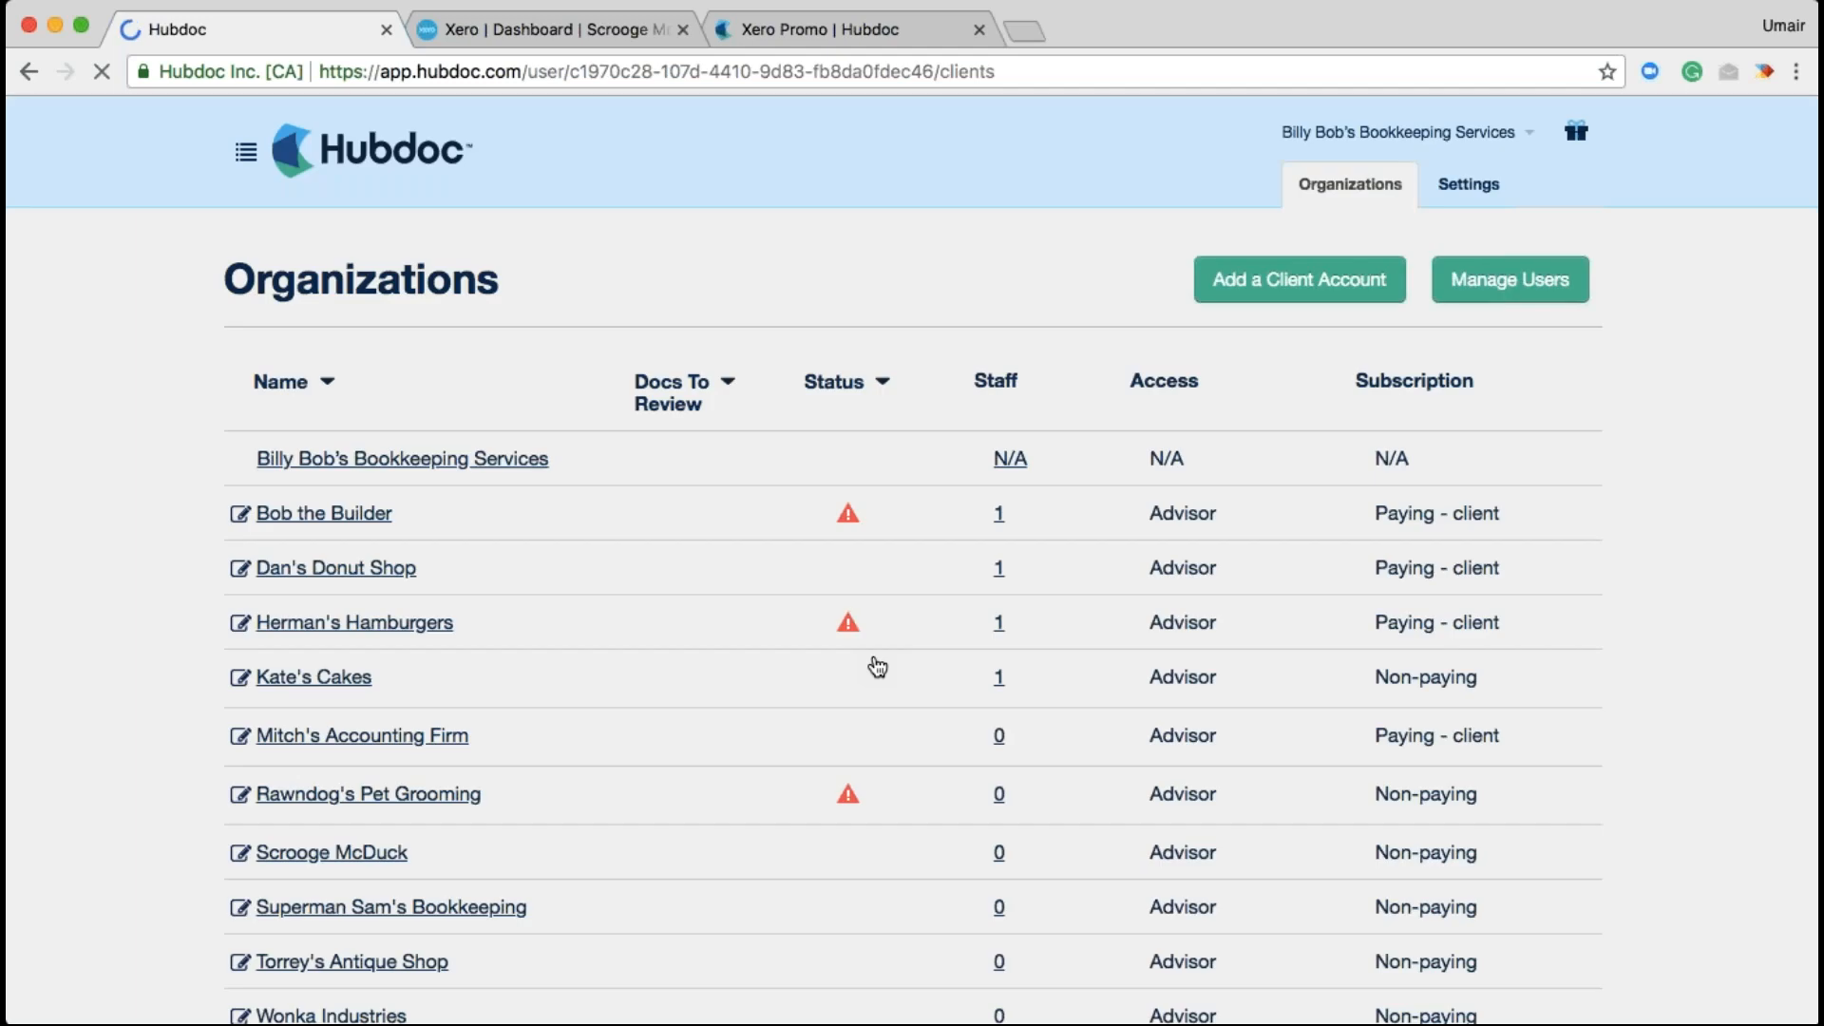
scroll(443, 822, down, 1)
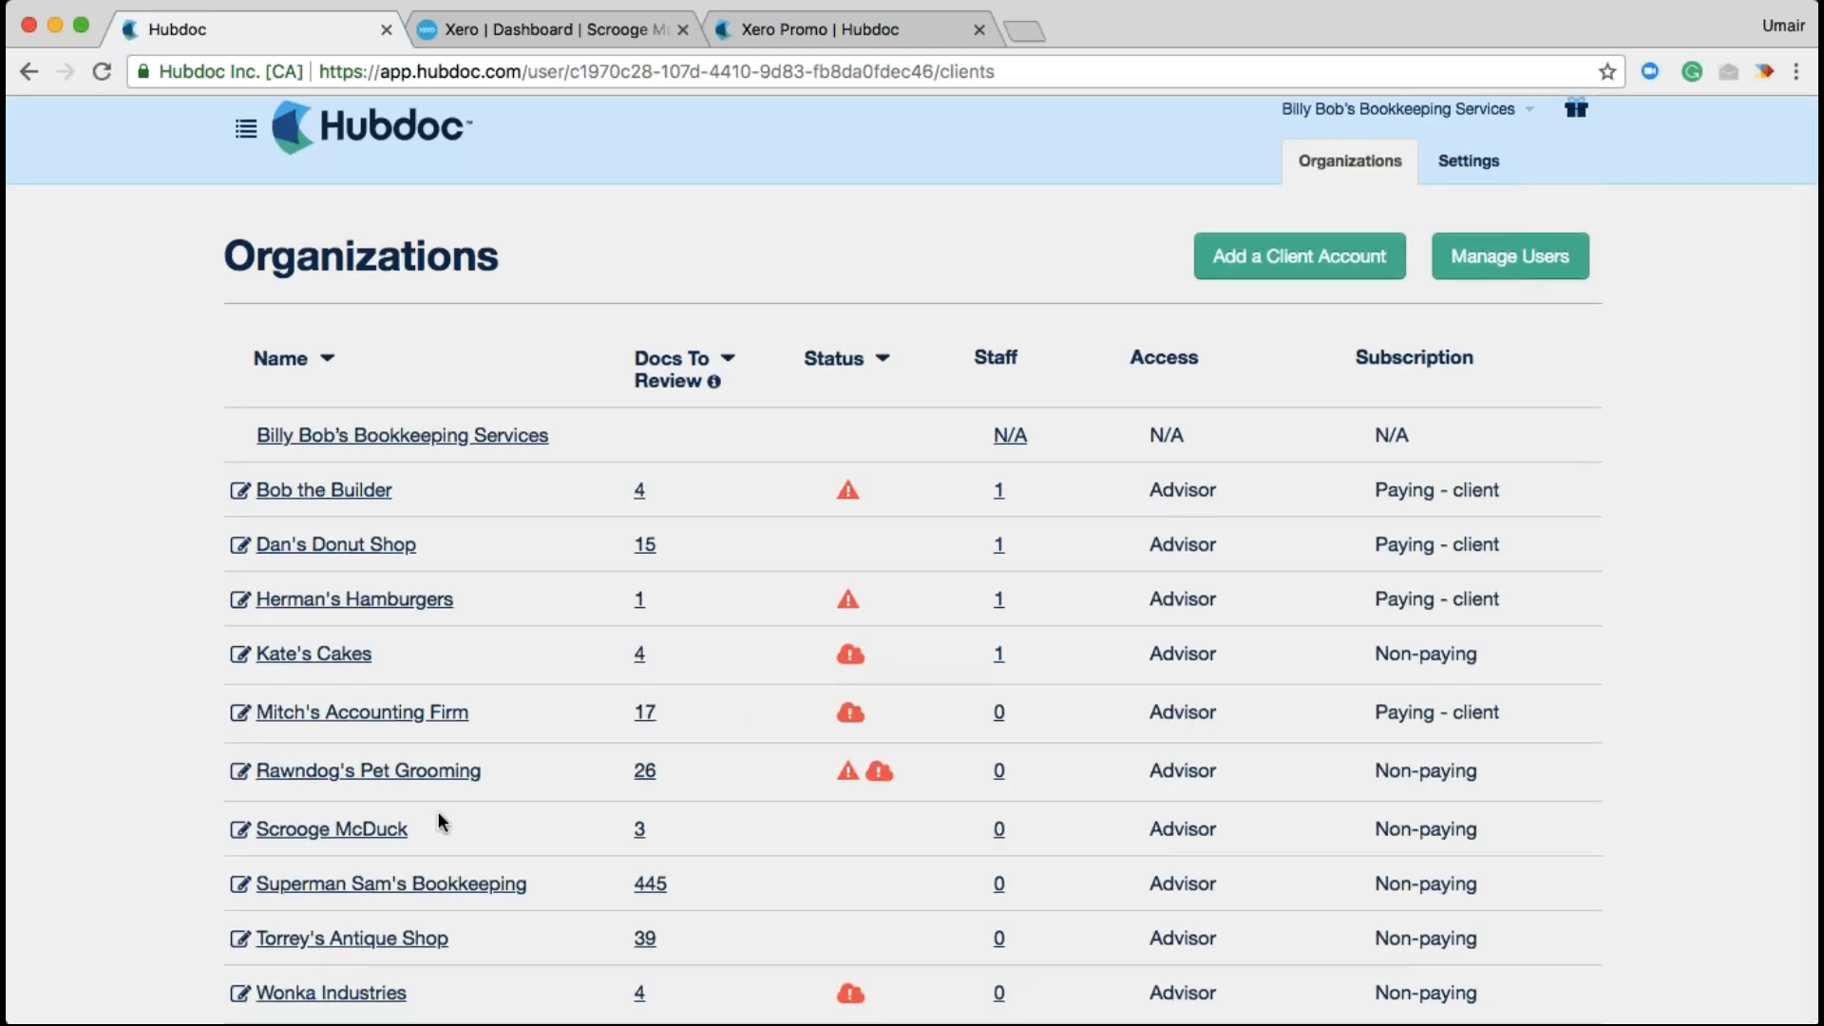
click(343, 833)
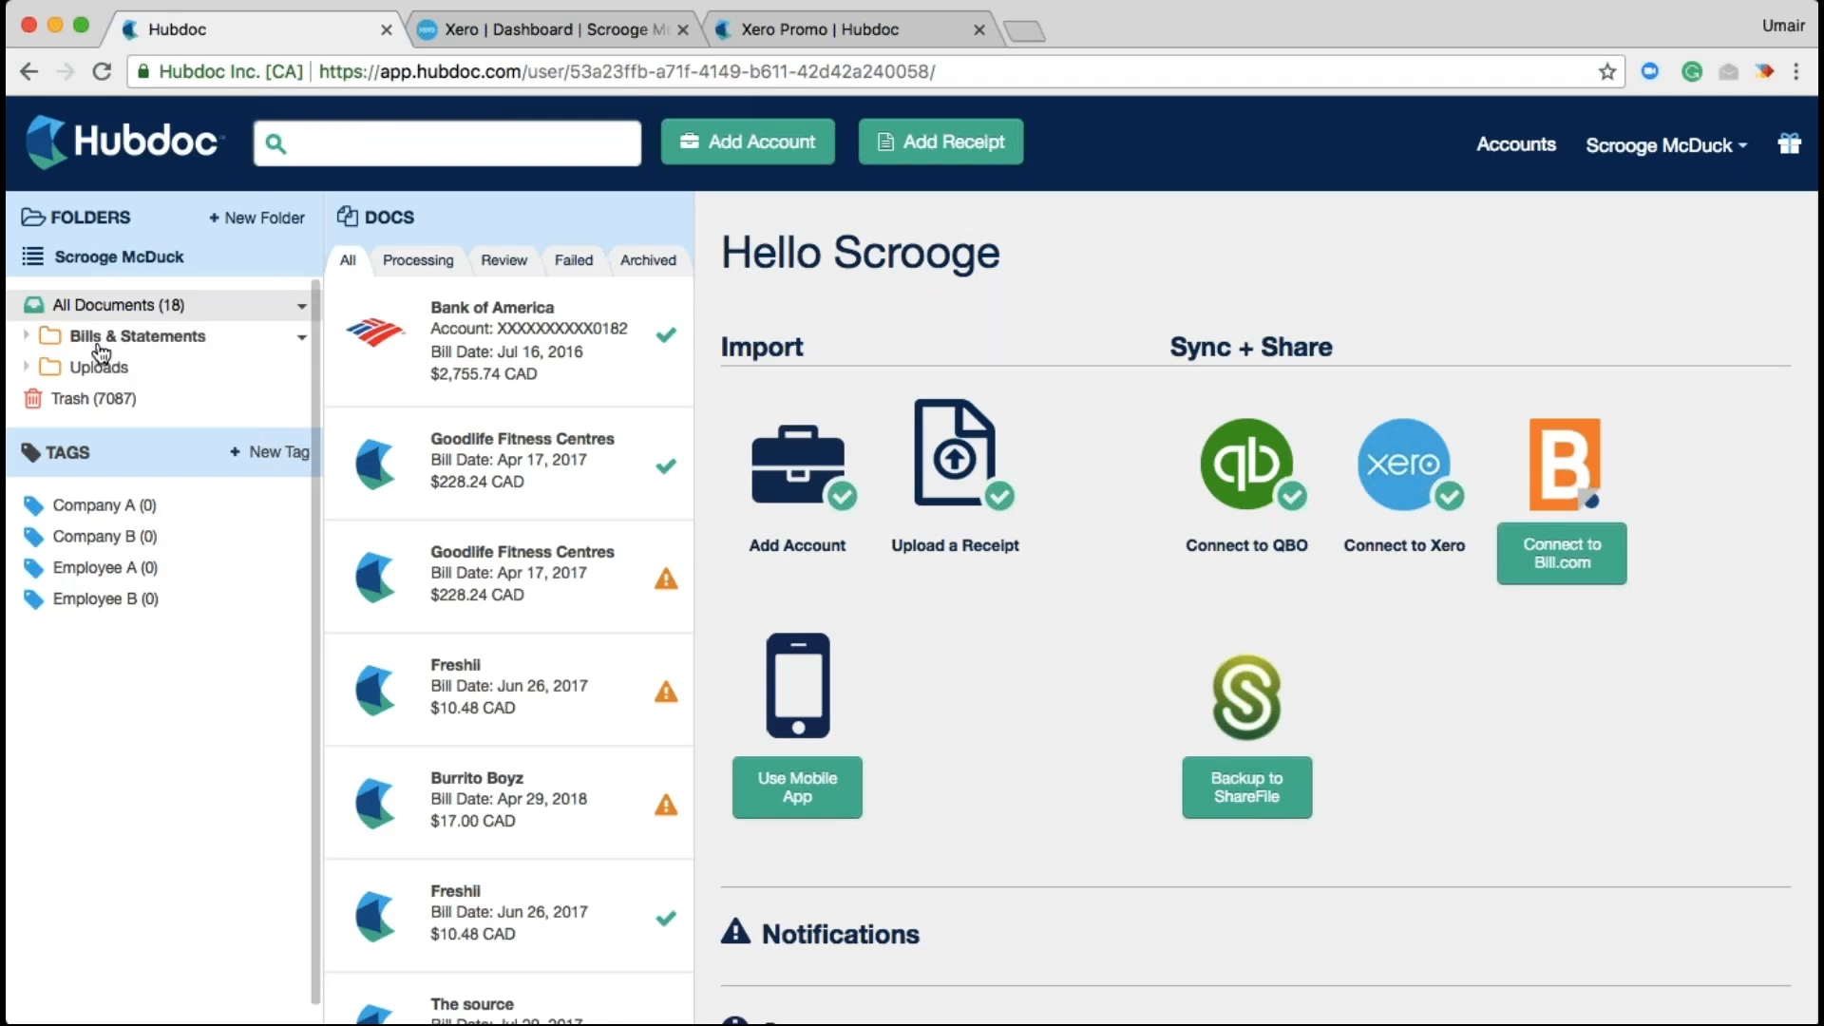
Open Bills & Statements > Bank of America account folder and scroll through the Jul 16, 2016 statement
click(100, 346)
click(103, 369)
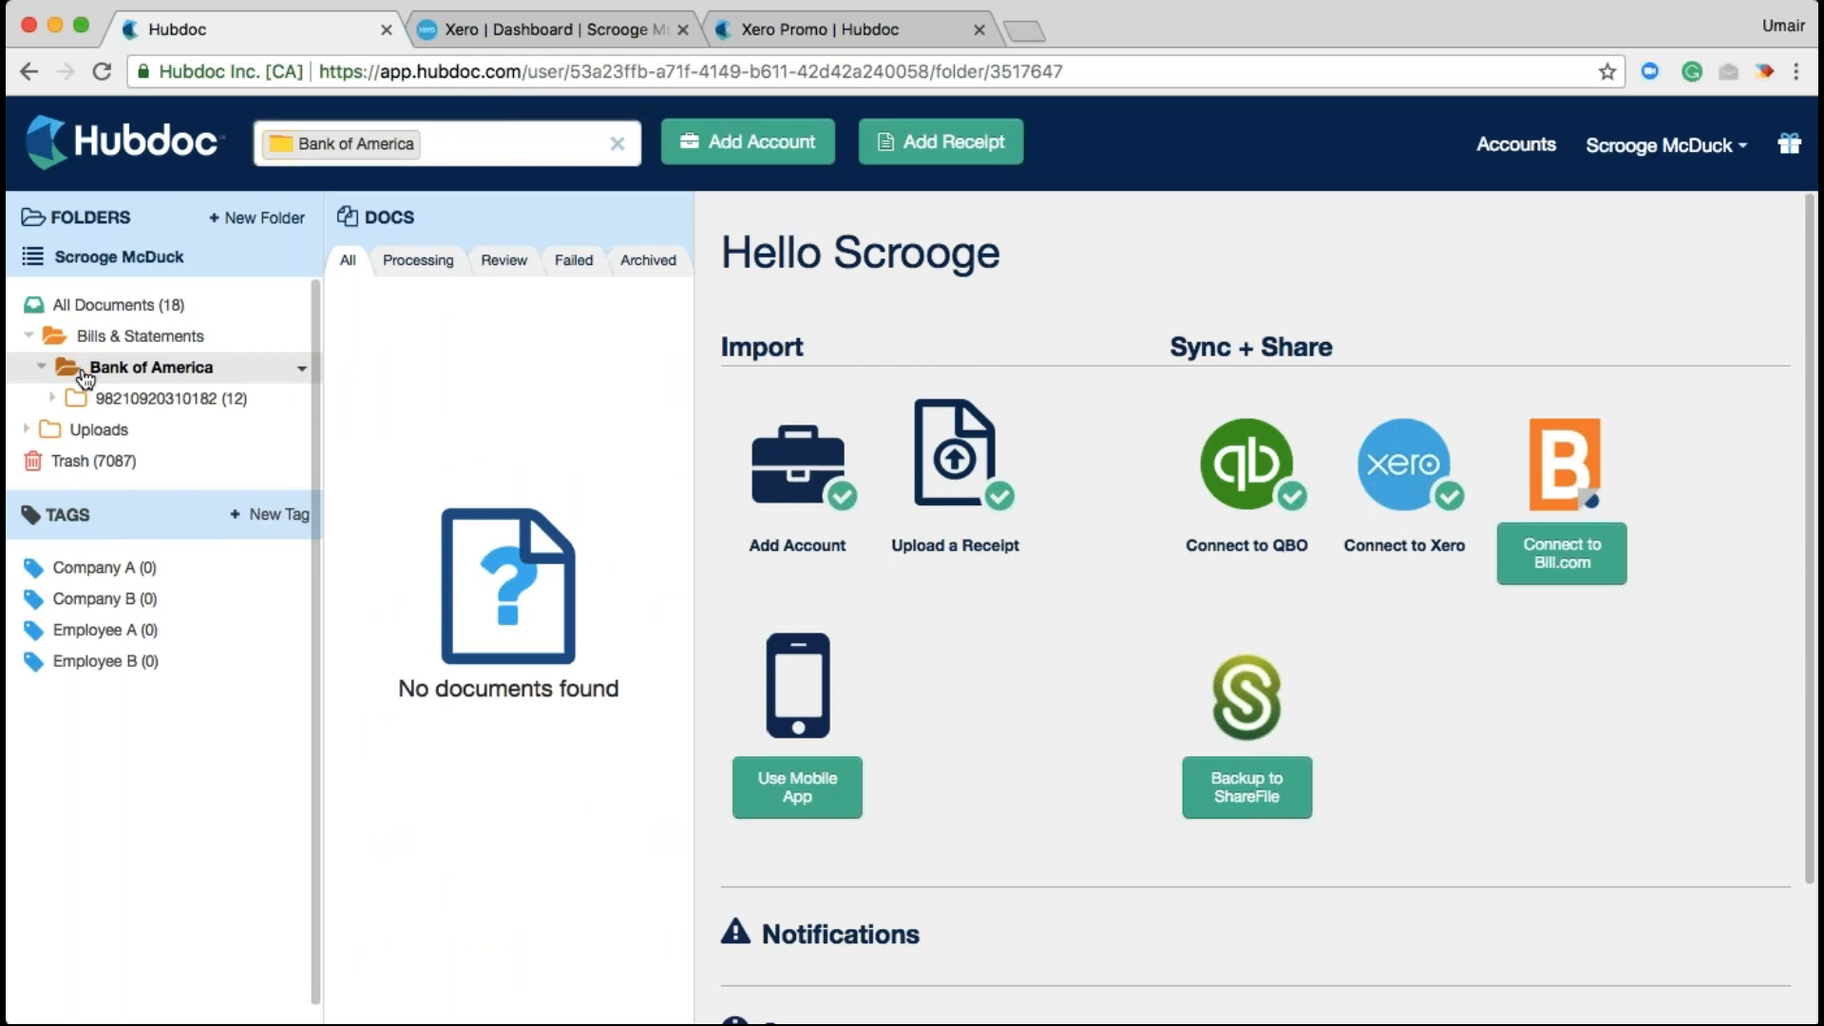
click(104, 403)
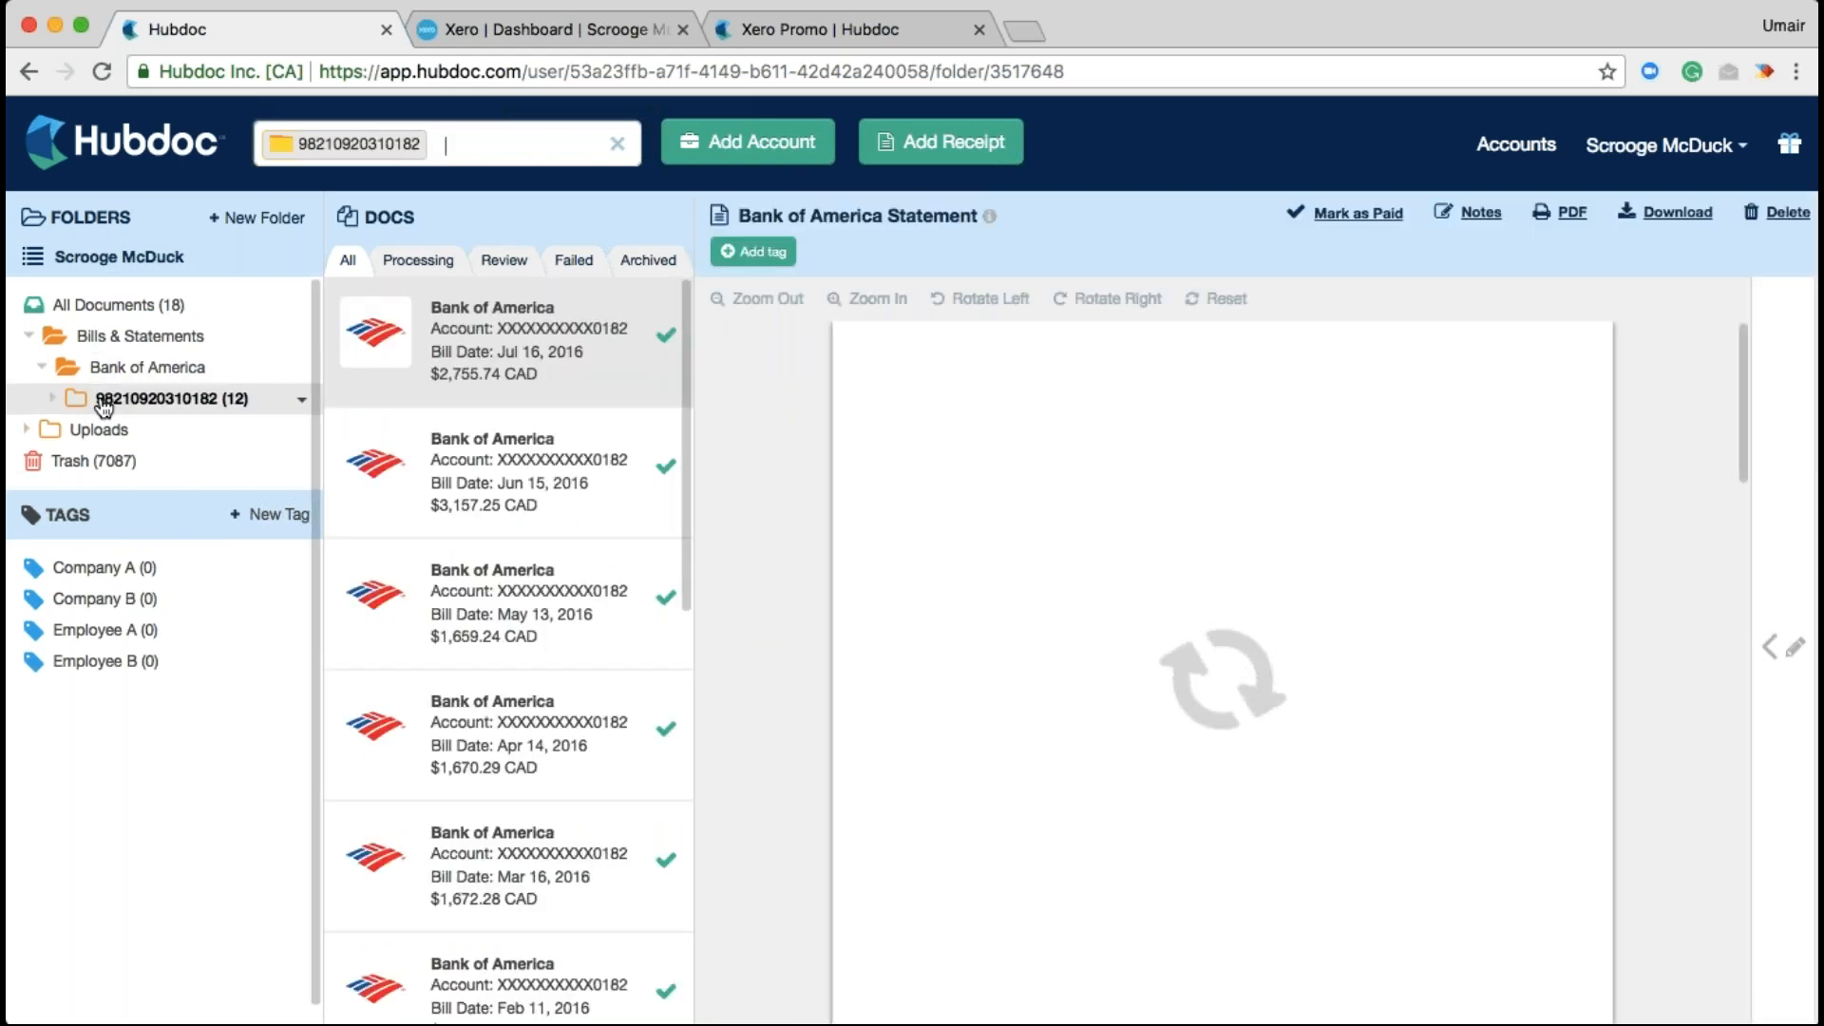
scroll(508, 653, down, 10)
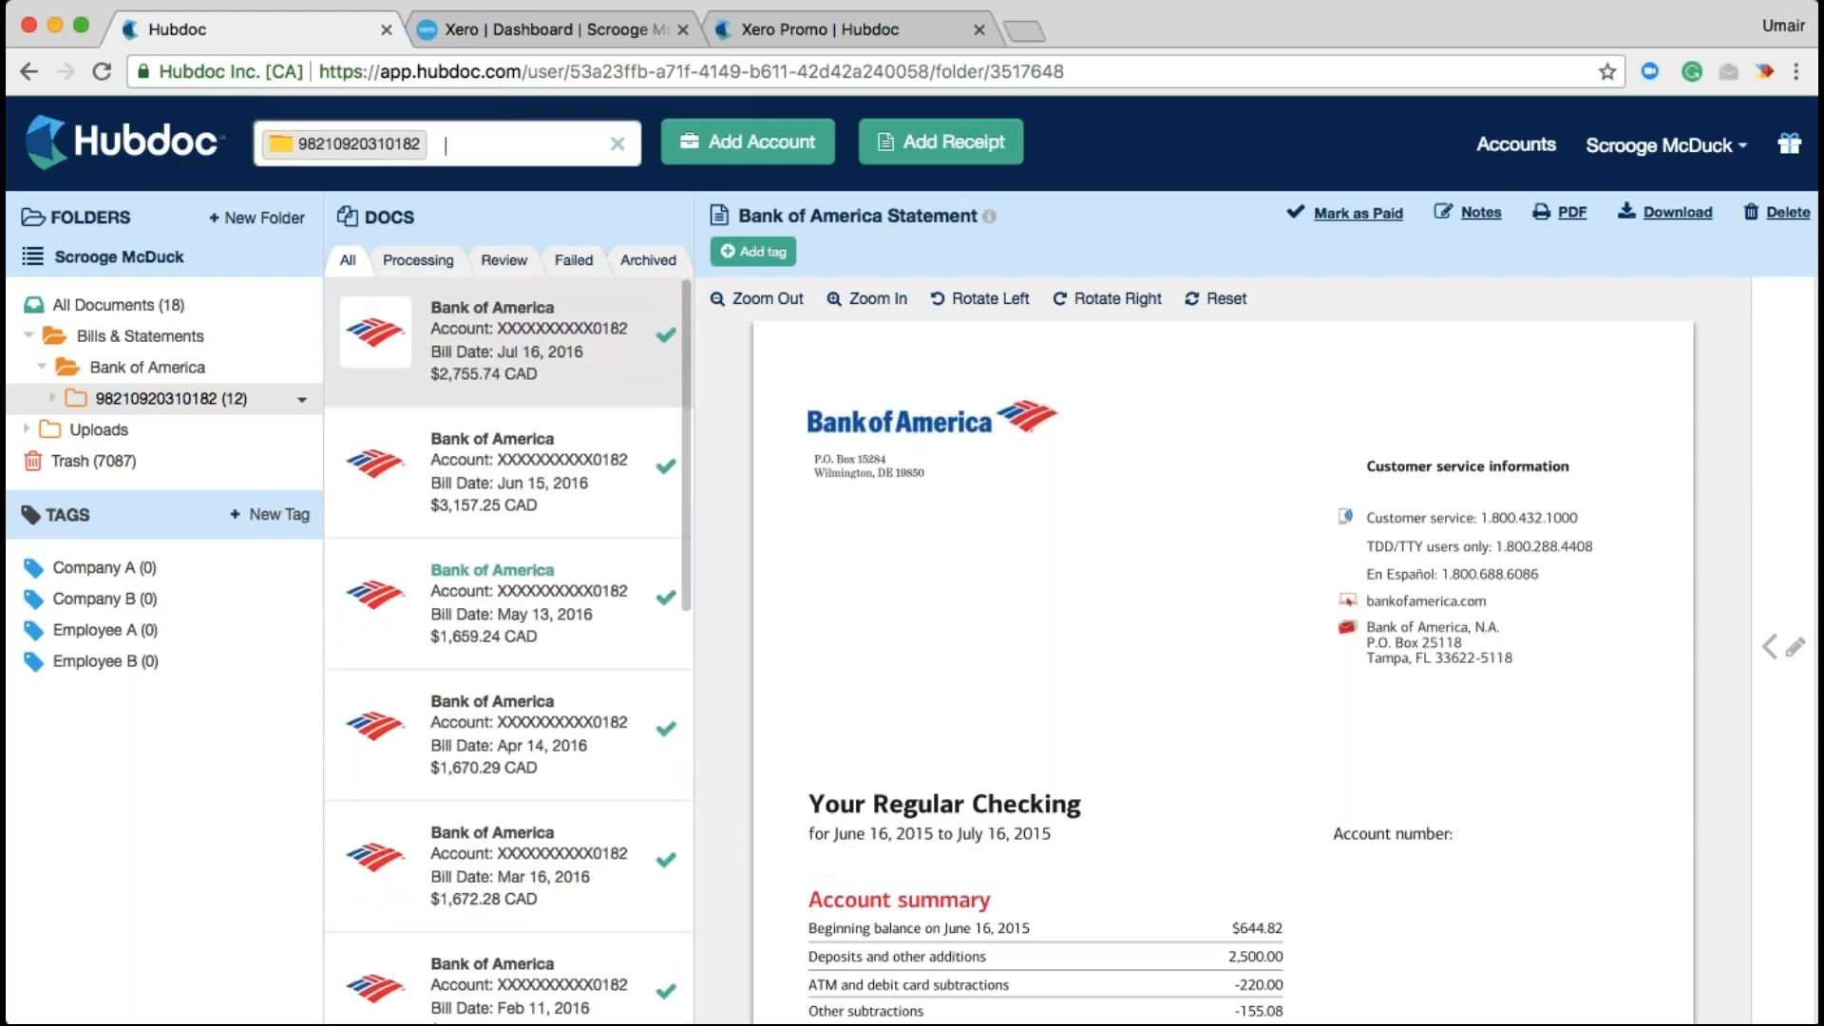
scroll(980, 558, down, 10)
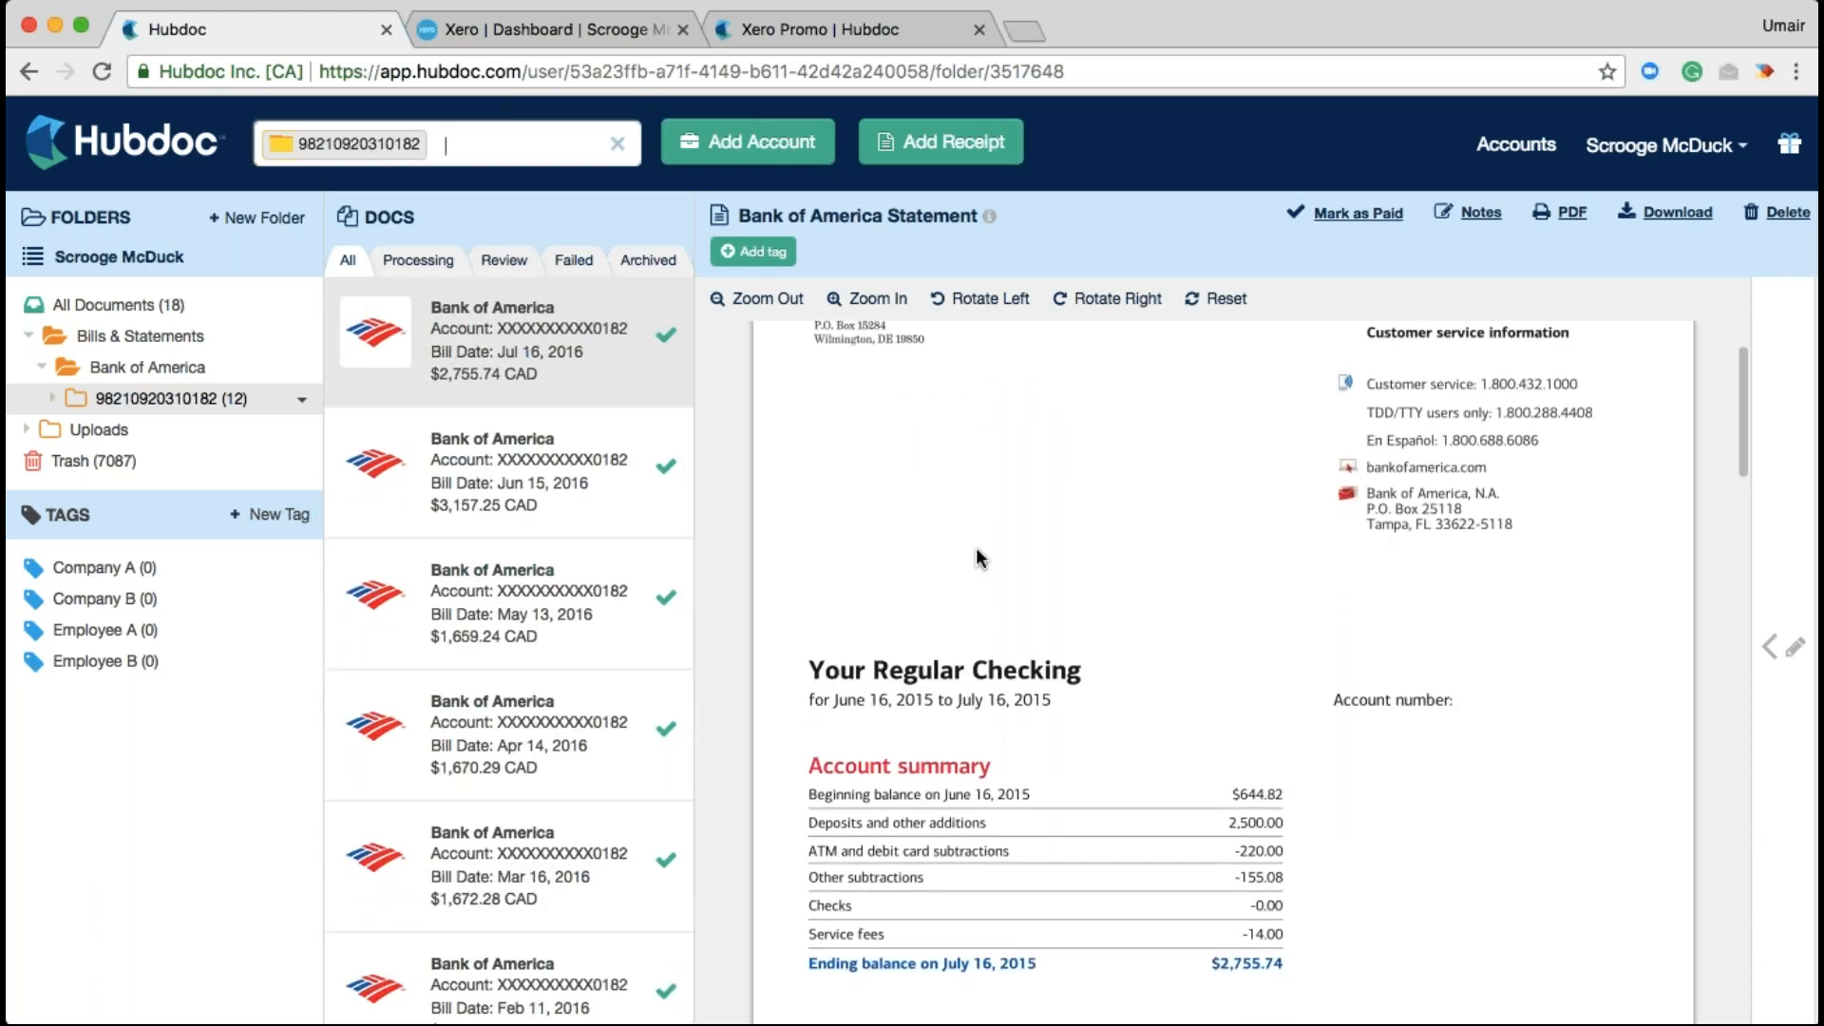
scroll(978, 558, down, 15)
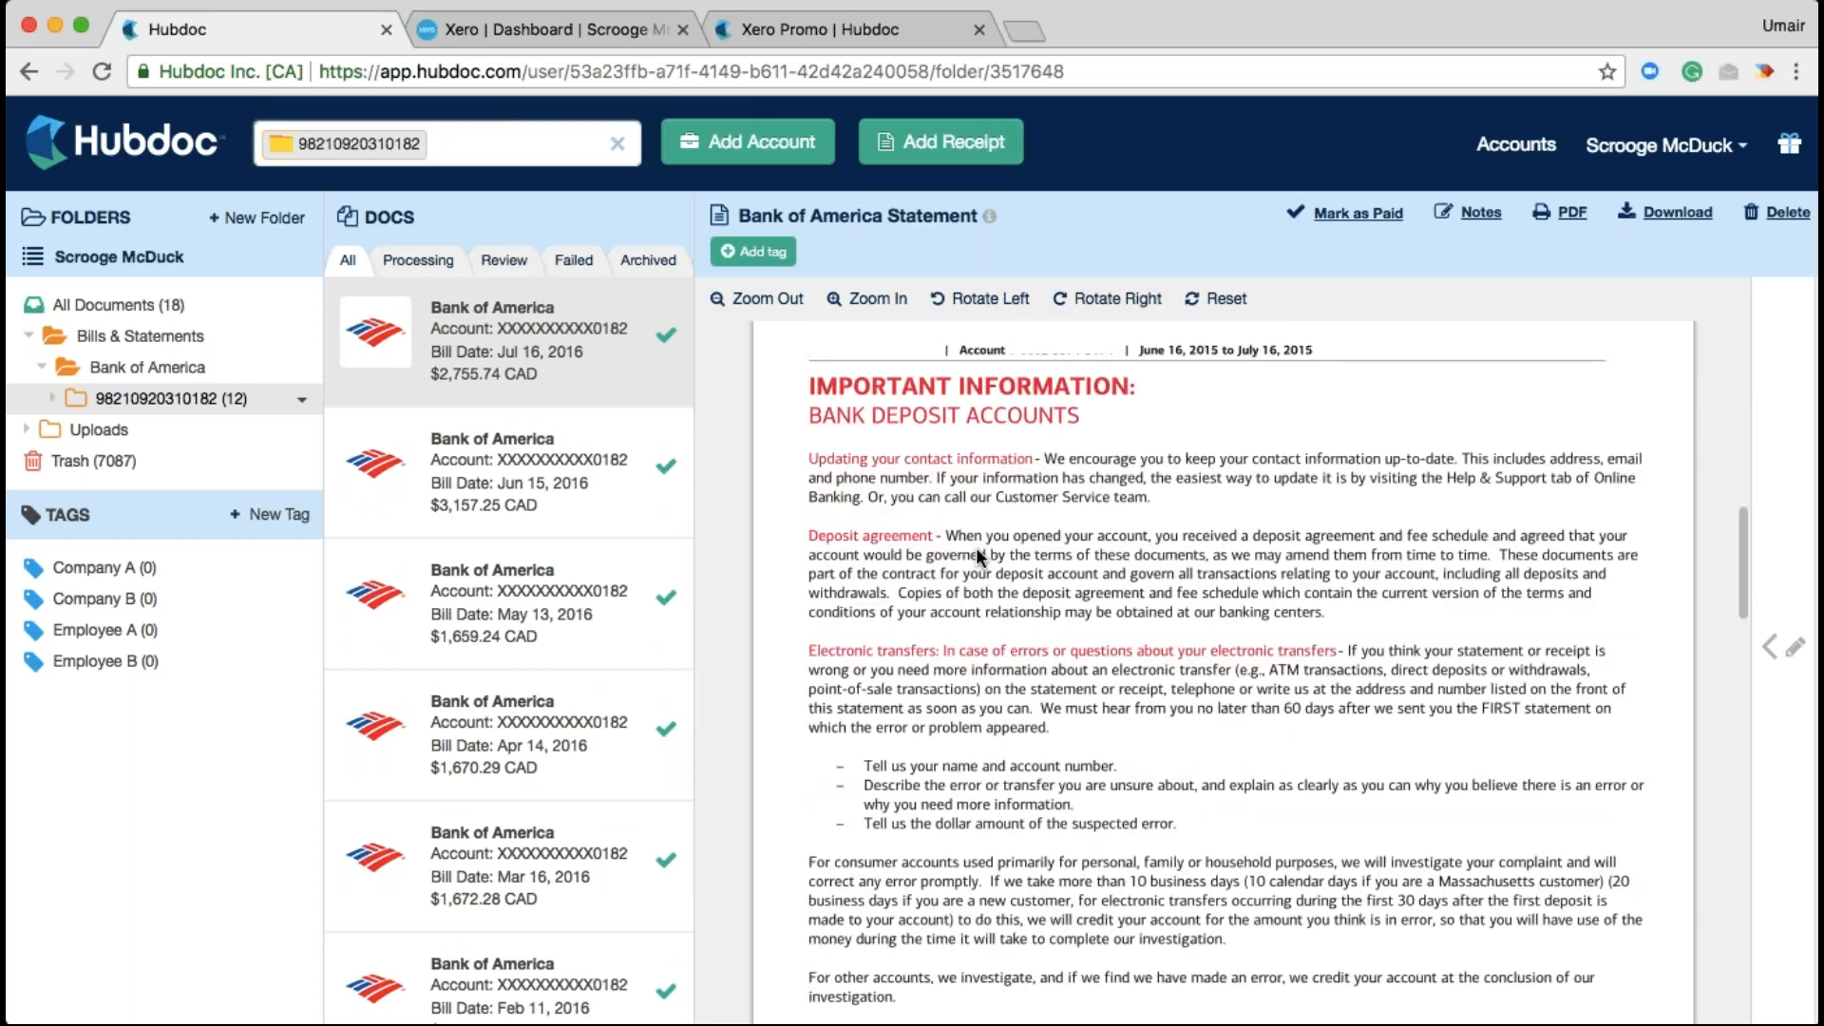
scroll(977, 557, down, 7)
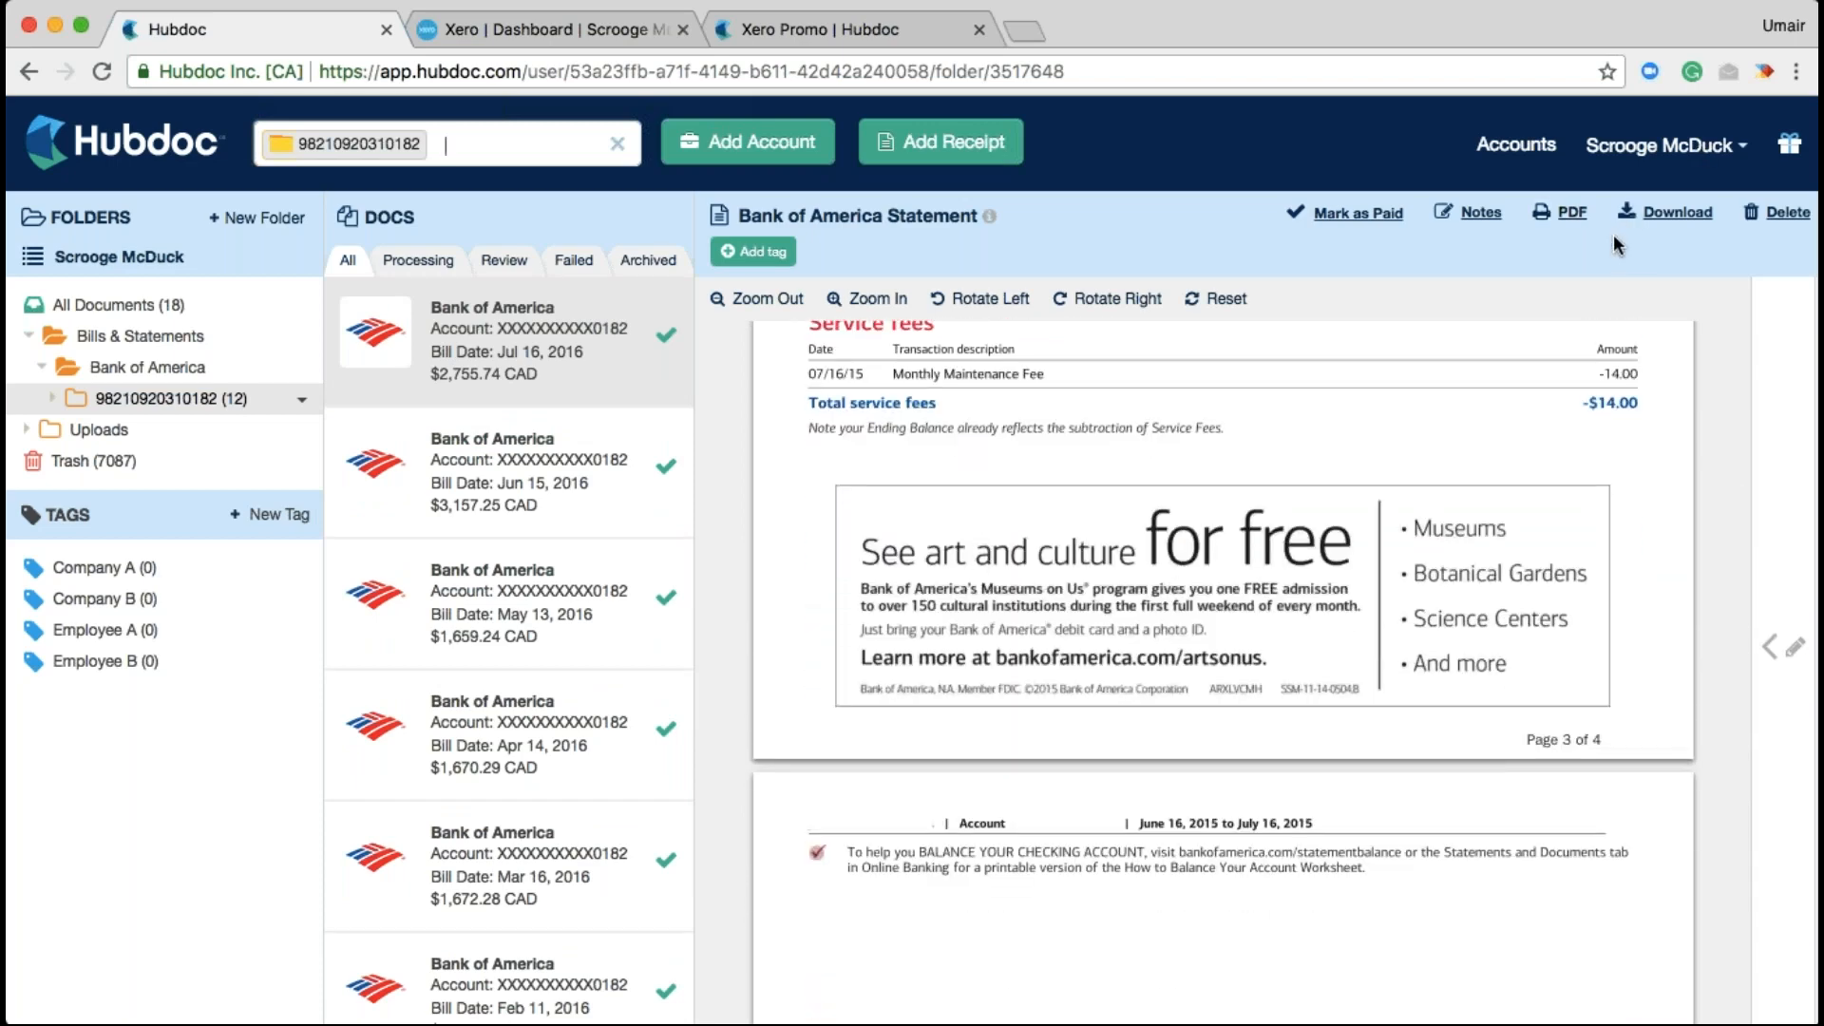
scroll(1349, 717, down, 5)
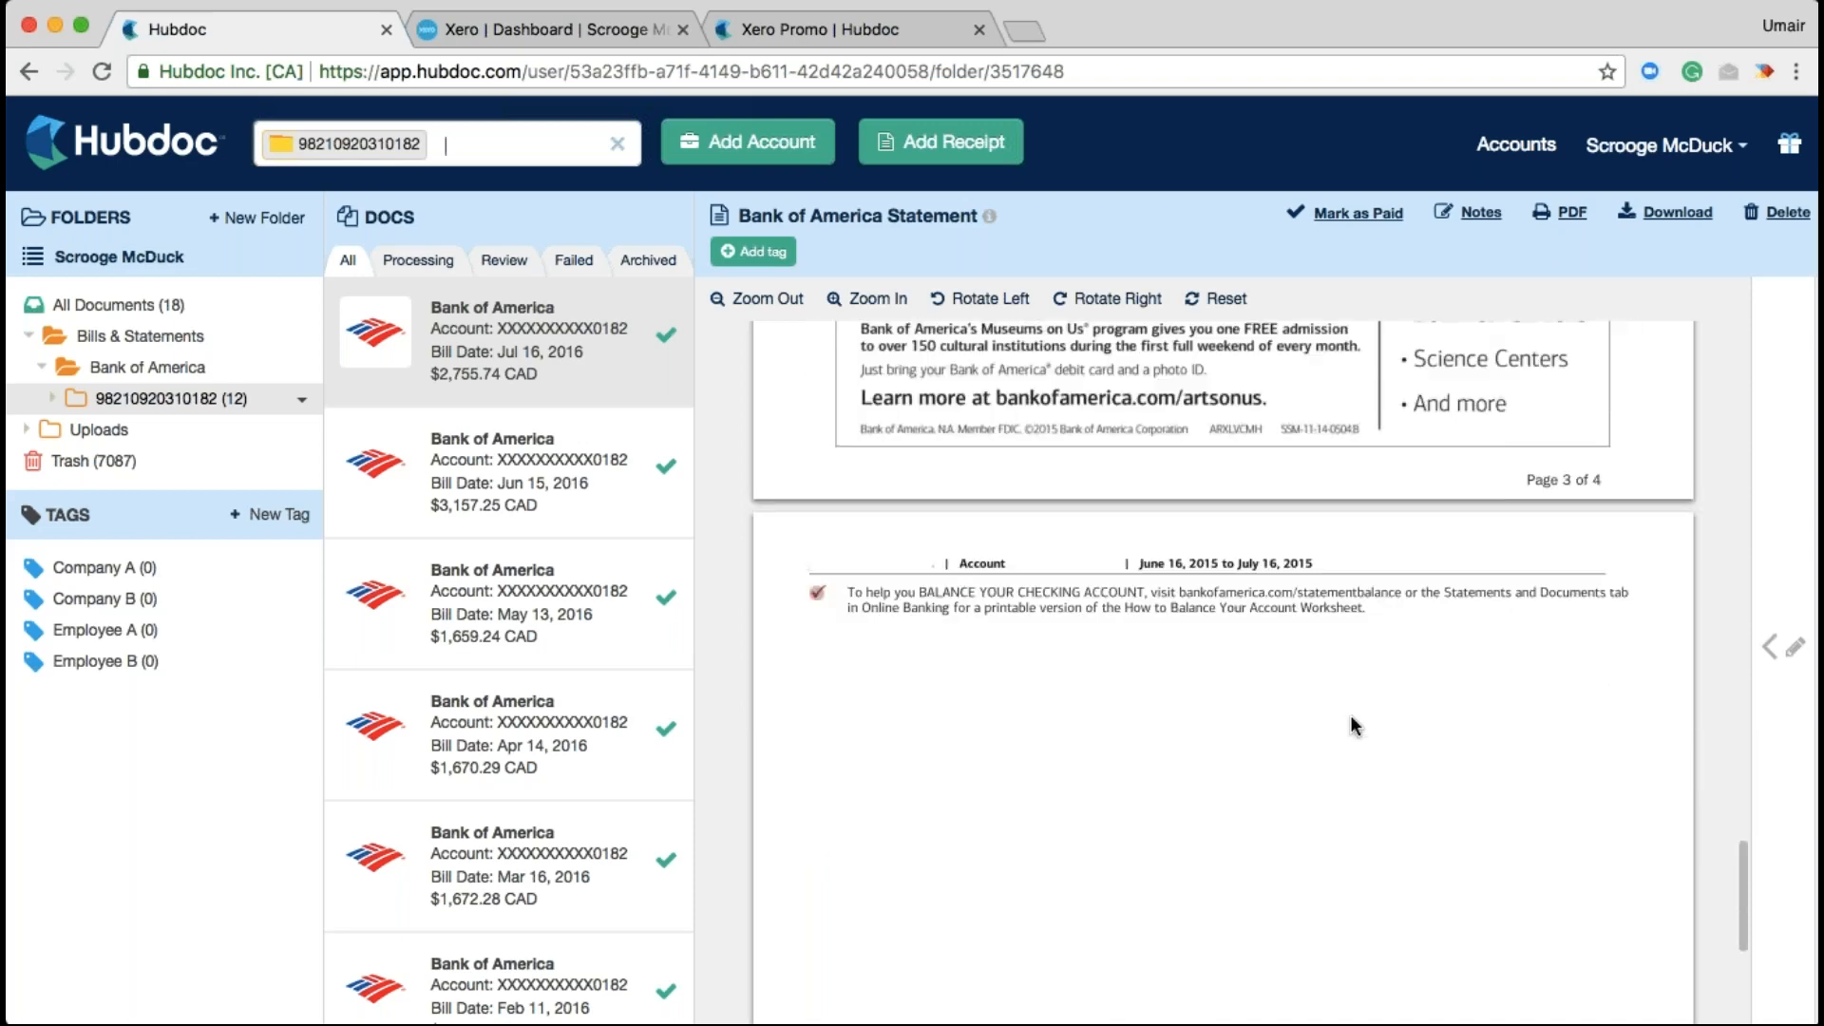
scroll(1351, 718, up, 10)
scroll(1355, 727, up, 15)
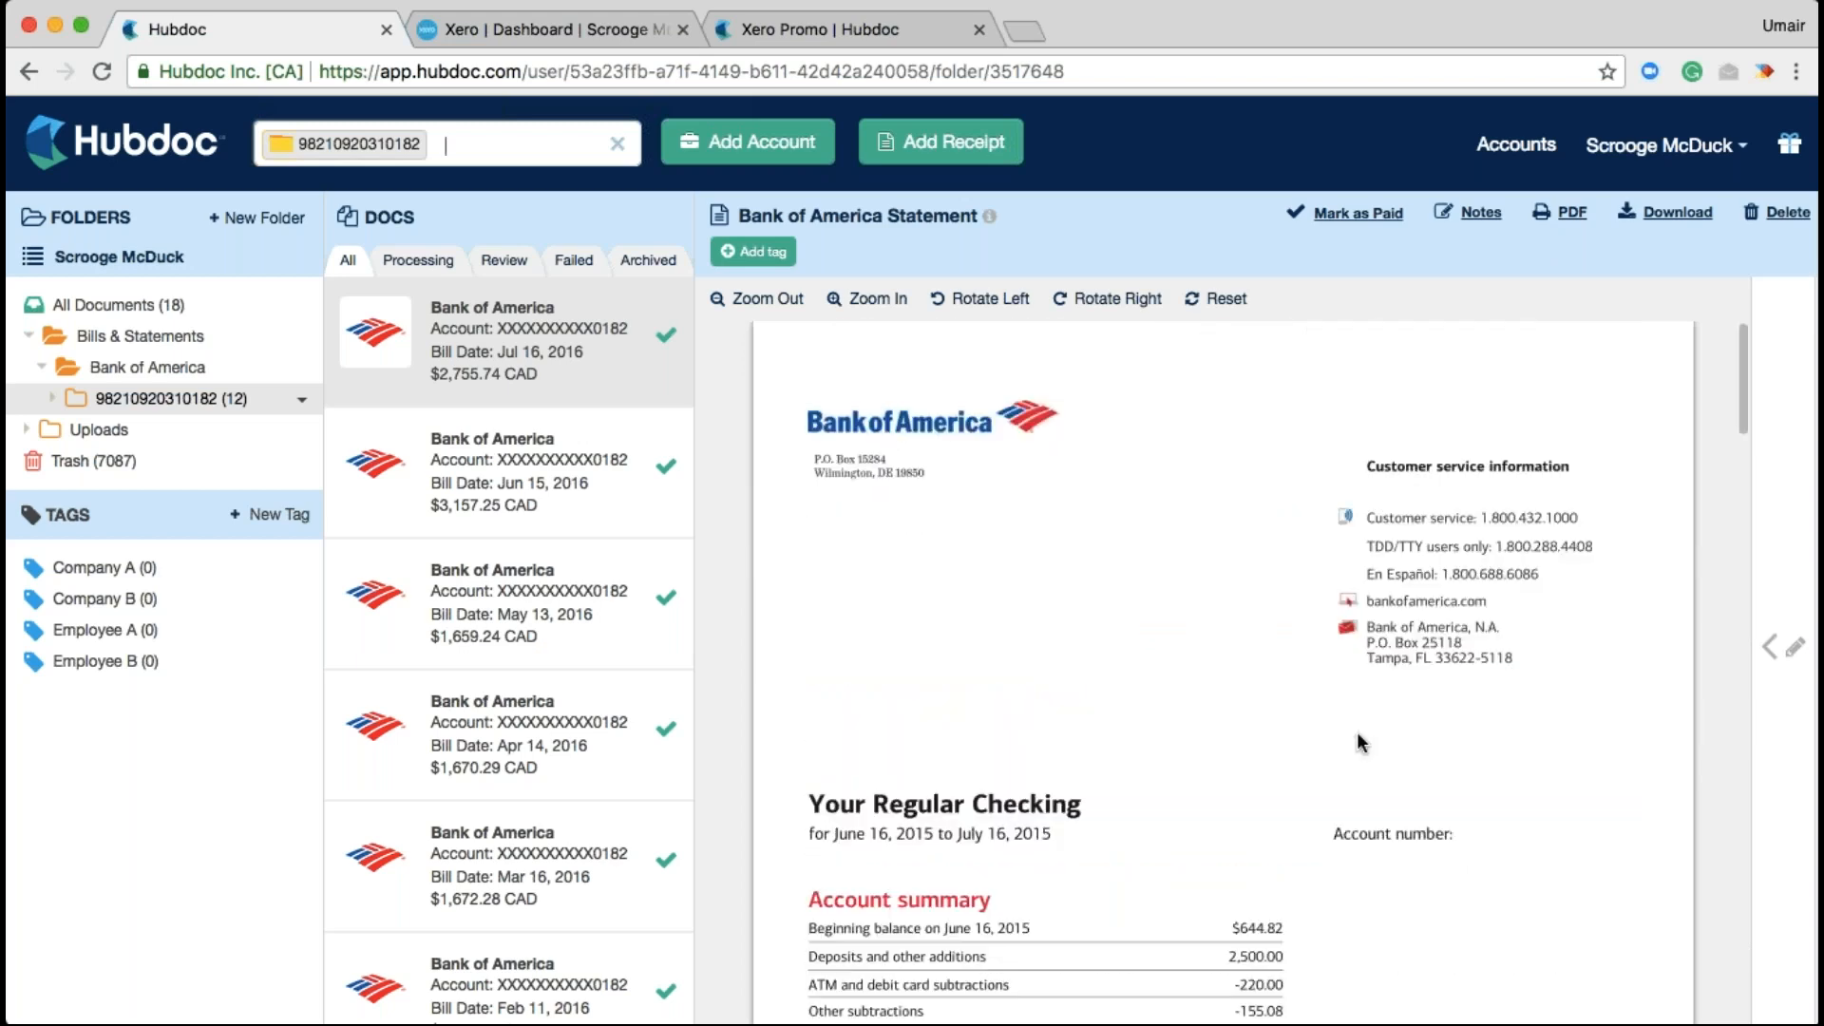
Connect a Comcast account using the saved e-mail and password, then close the account manager
click(799, 144)
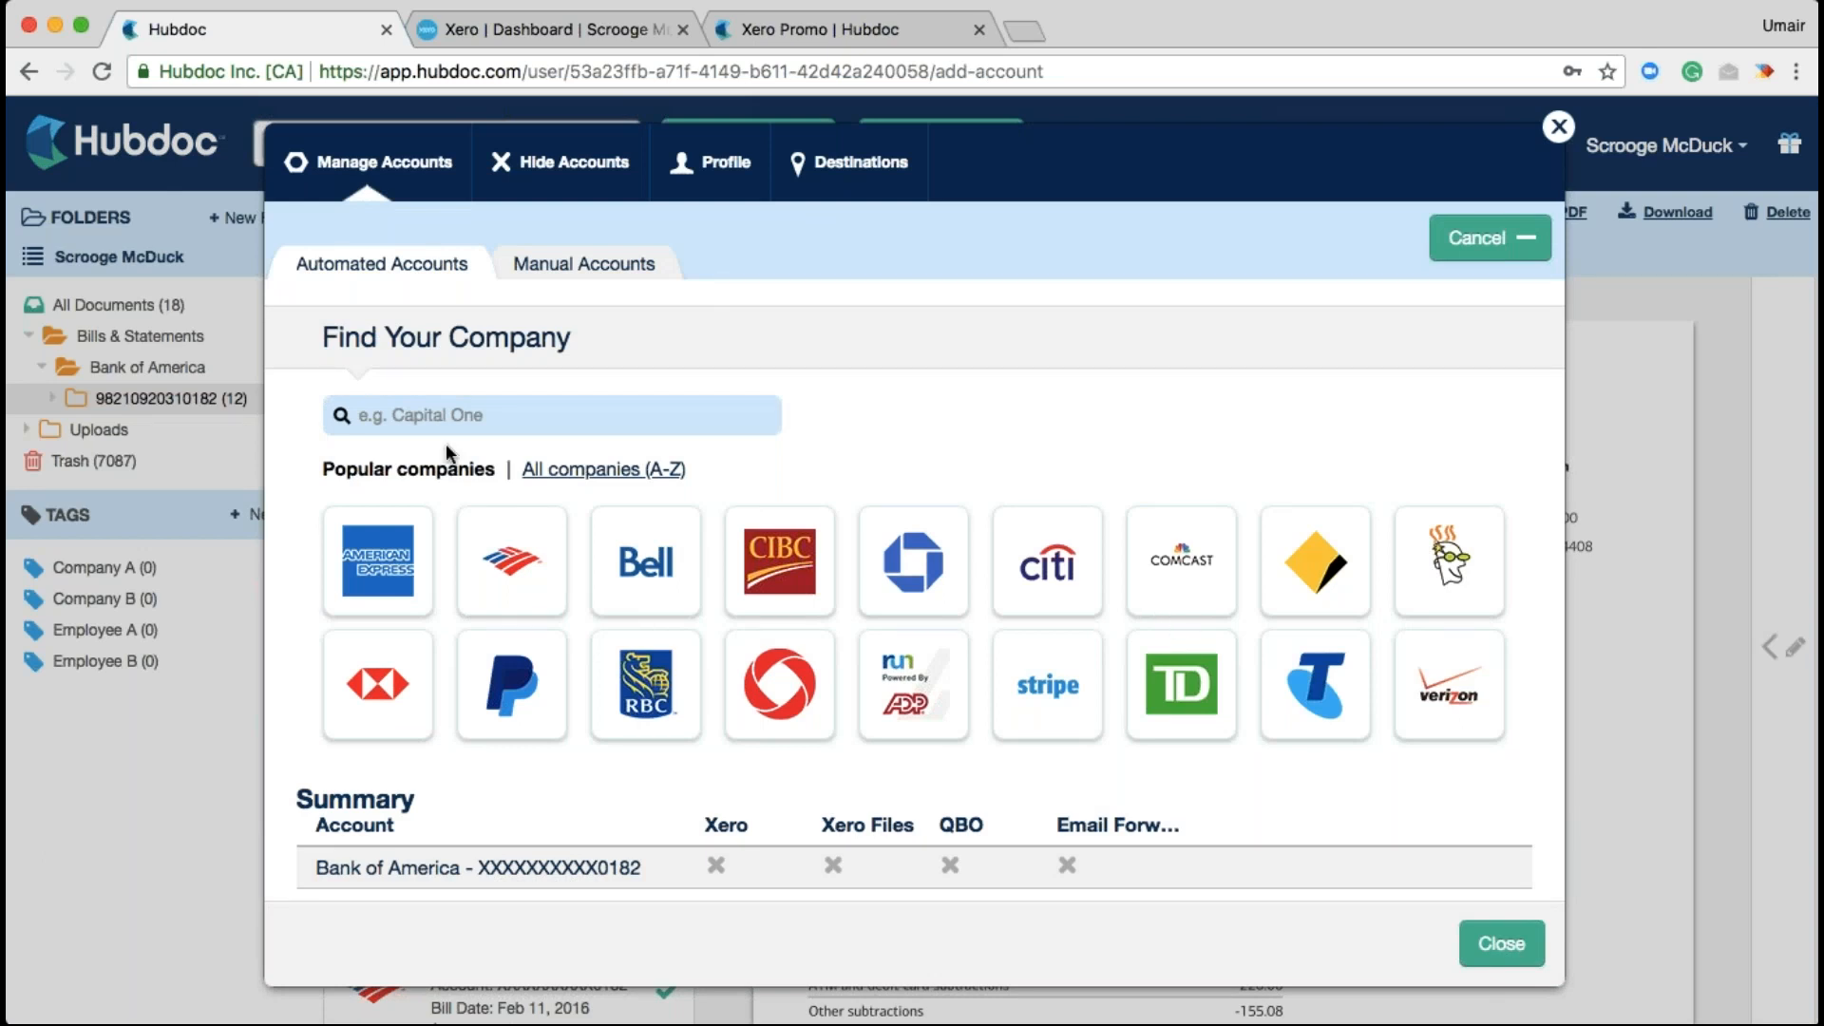
click(1175, 574)
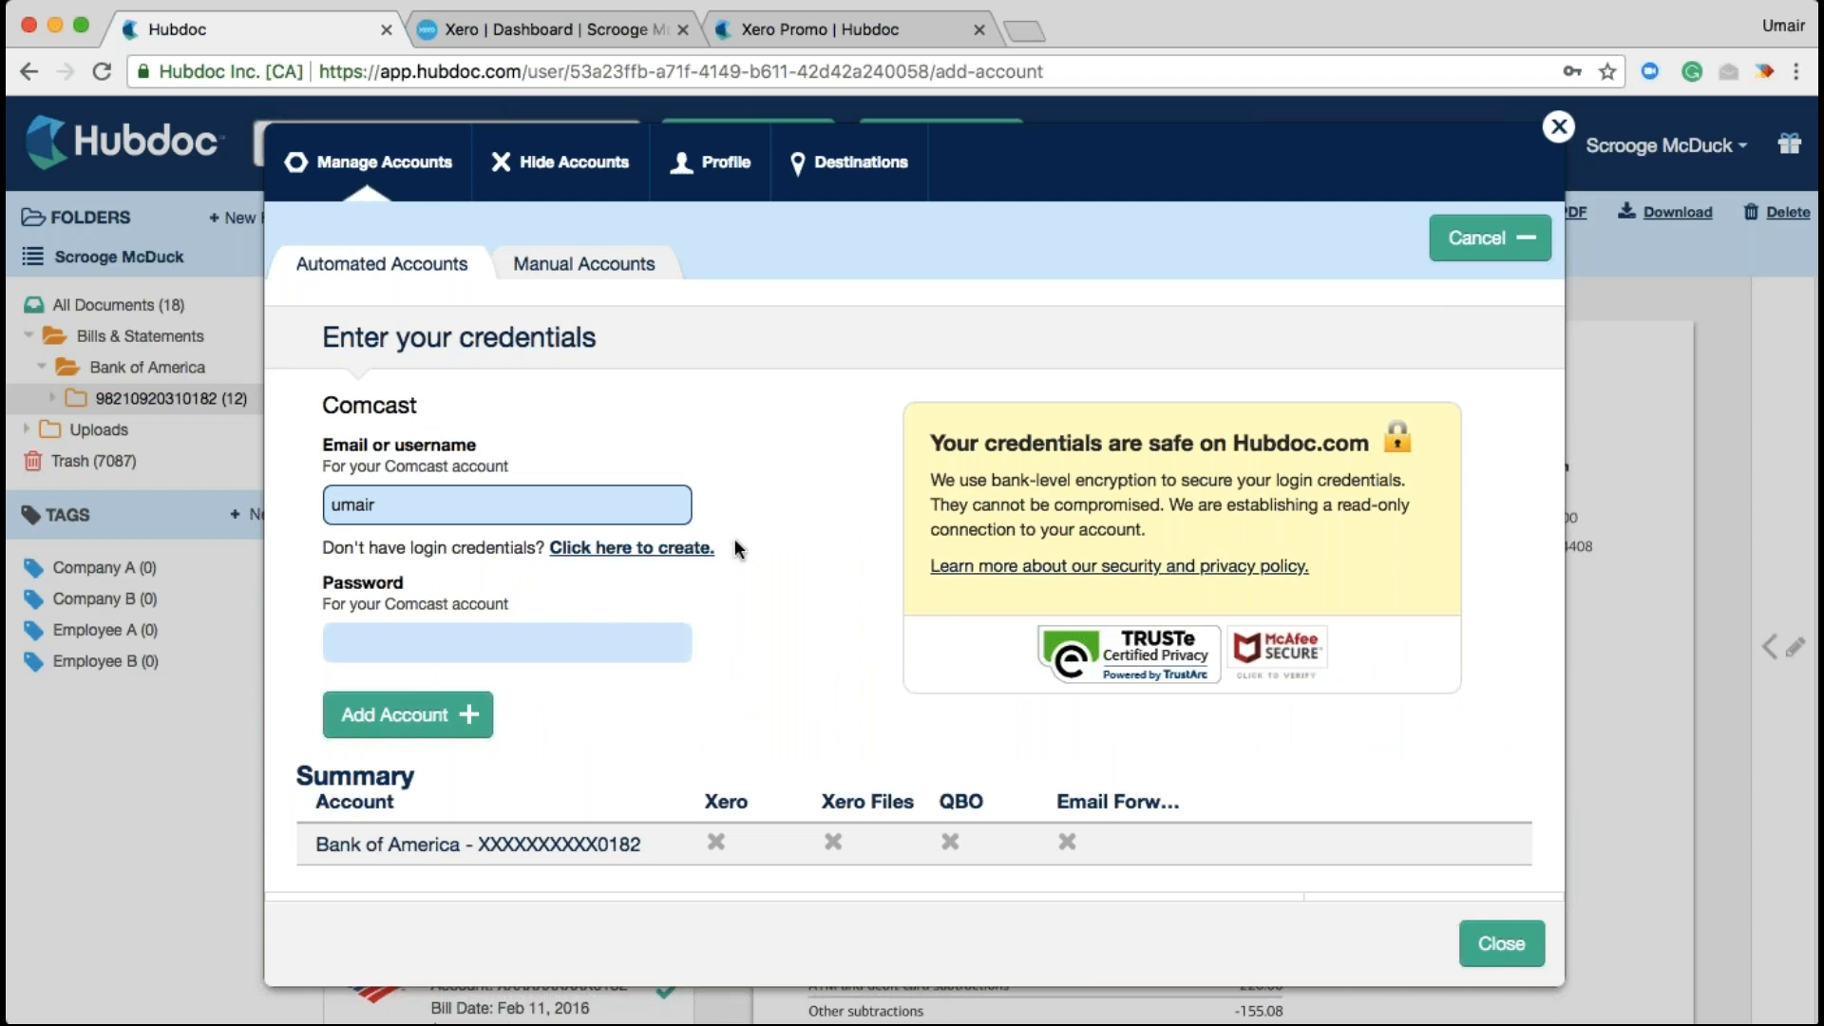
click(585, 541)
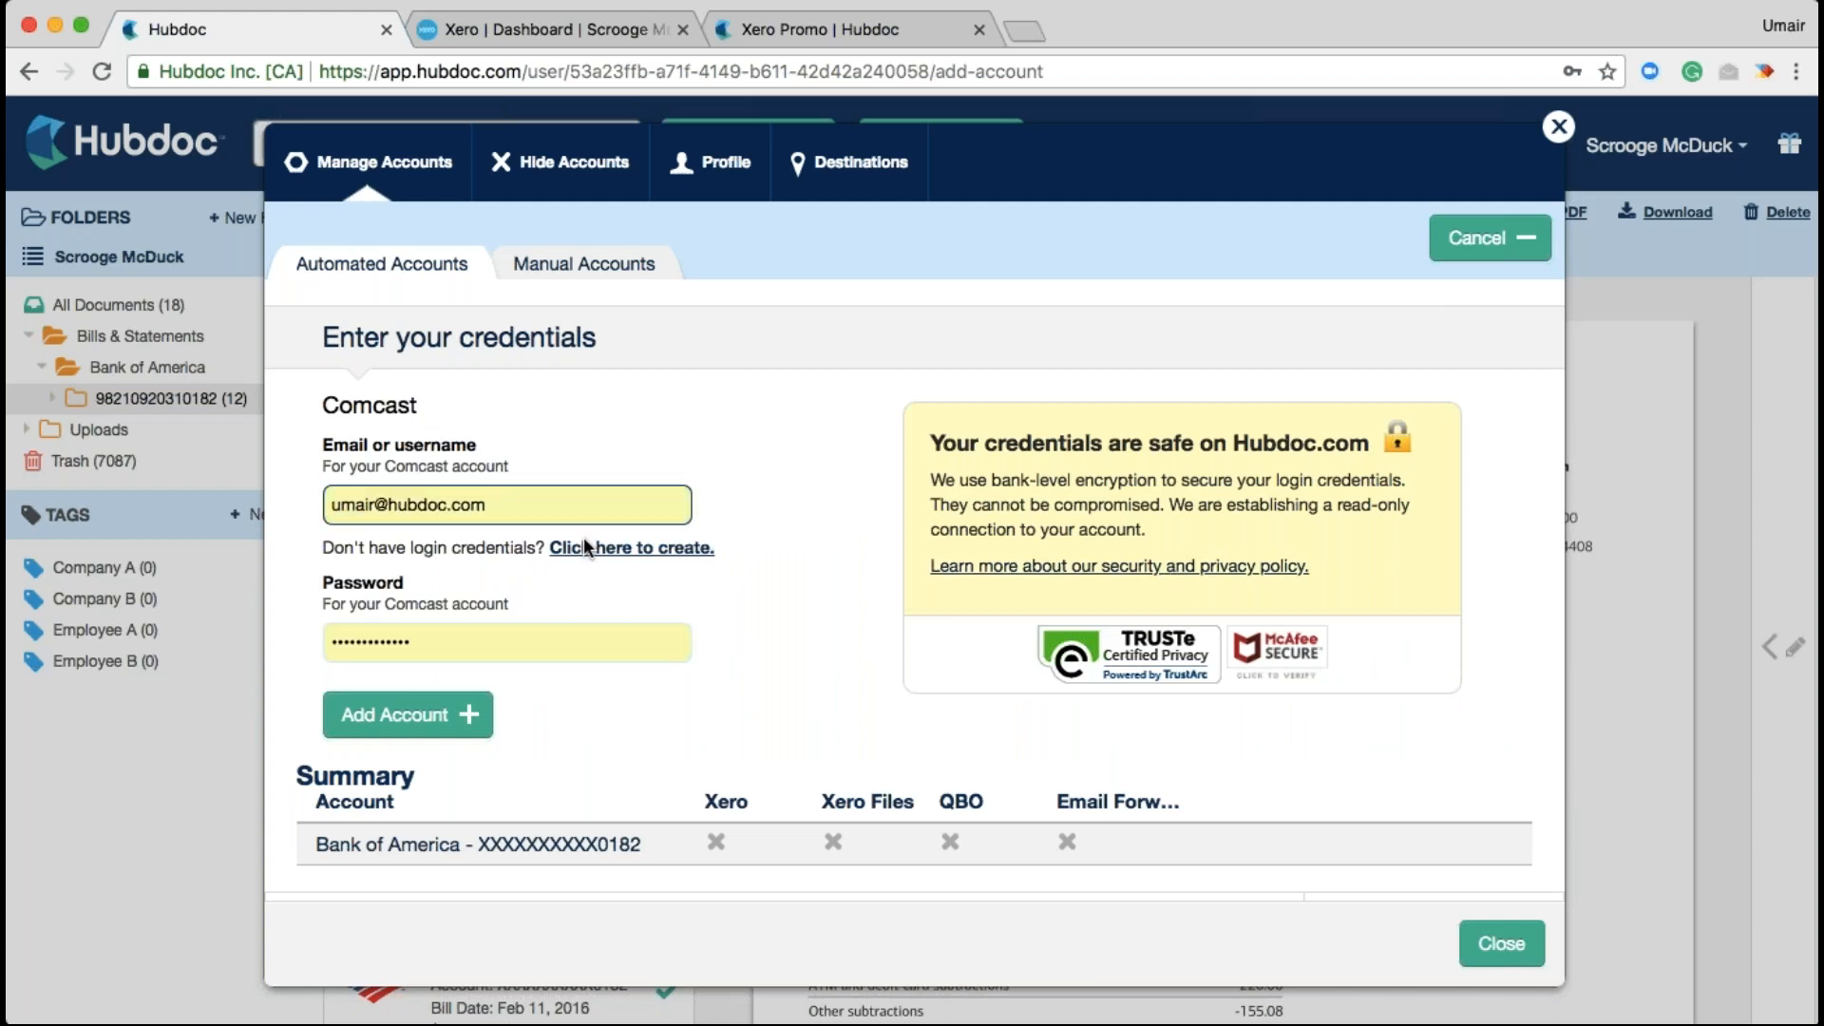
click(458, 730)
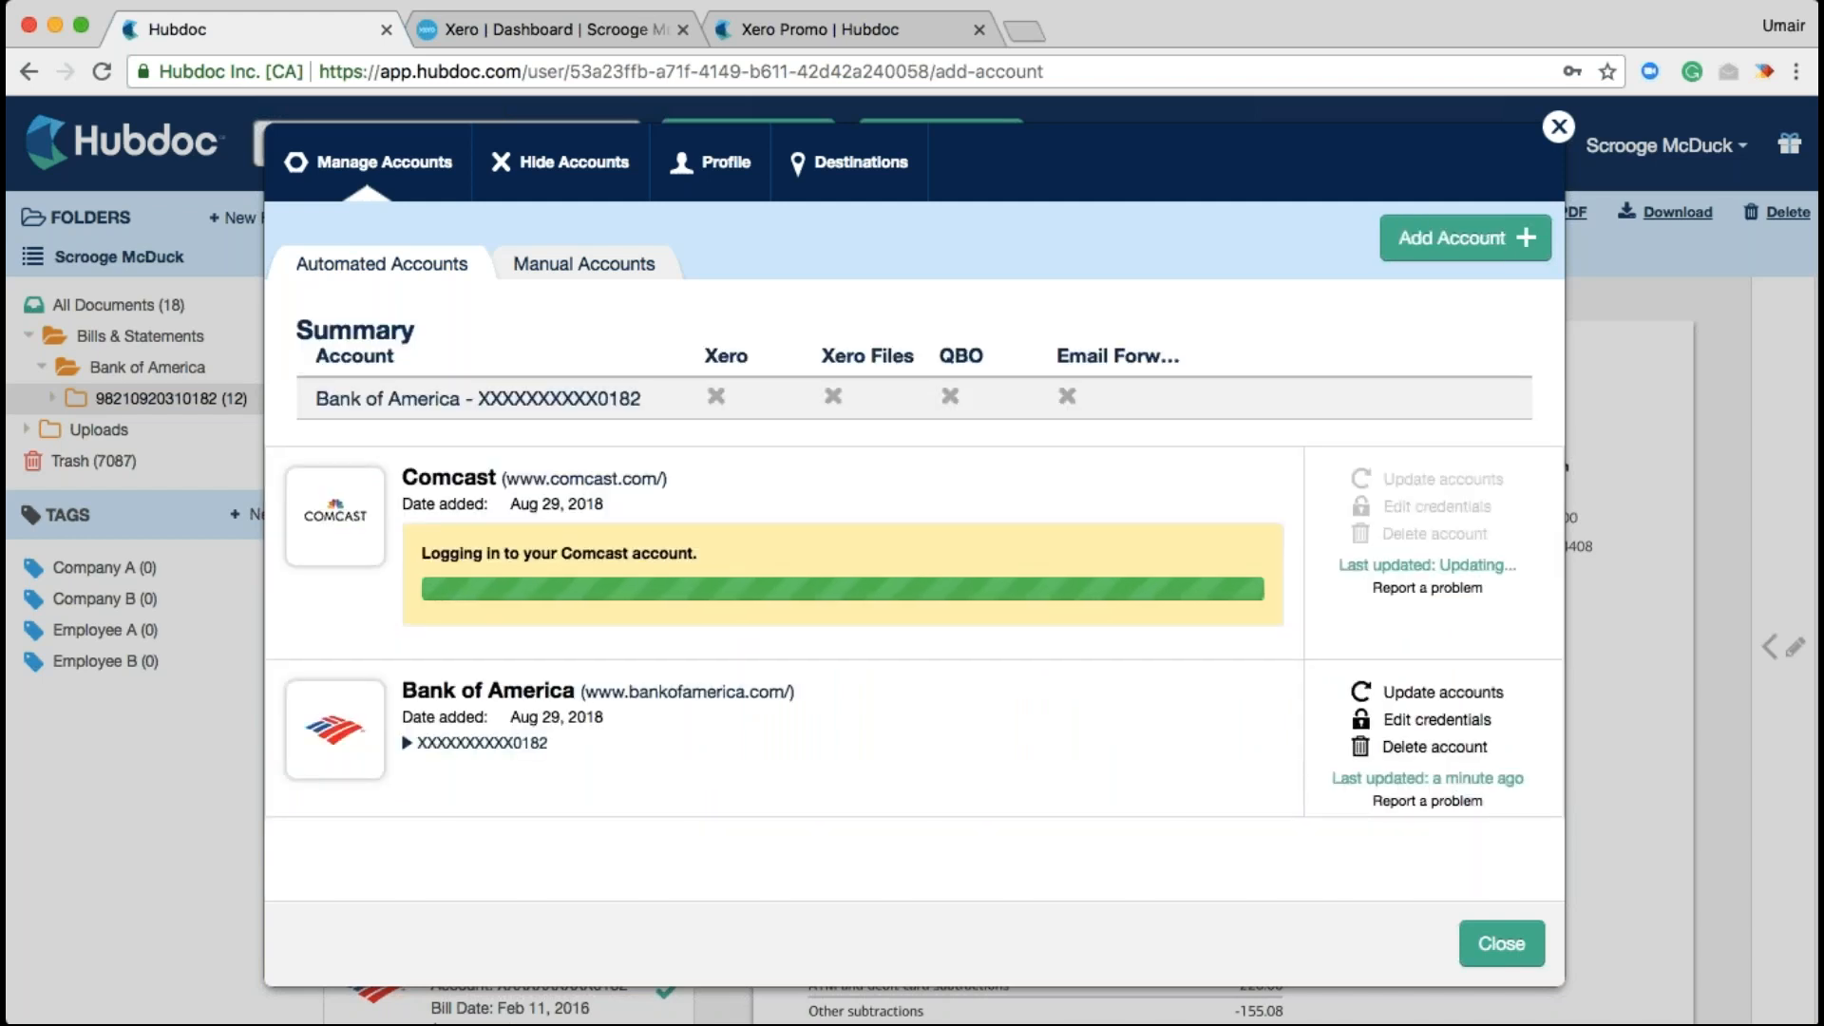
click(197, 788)
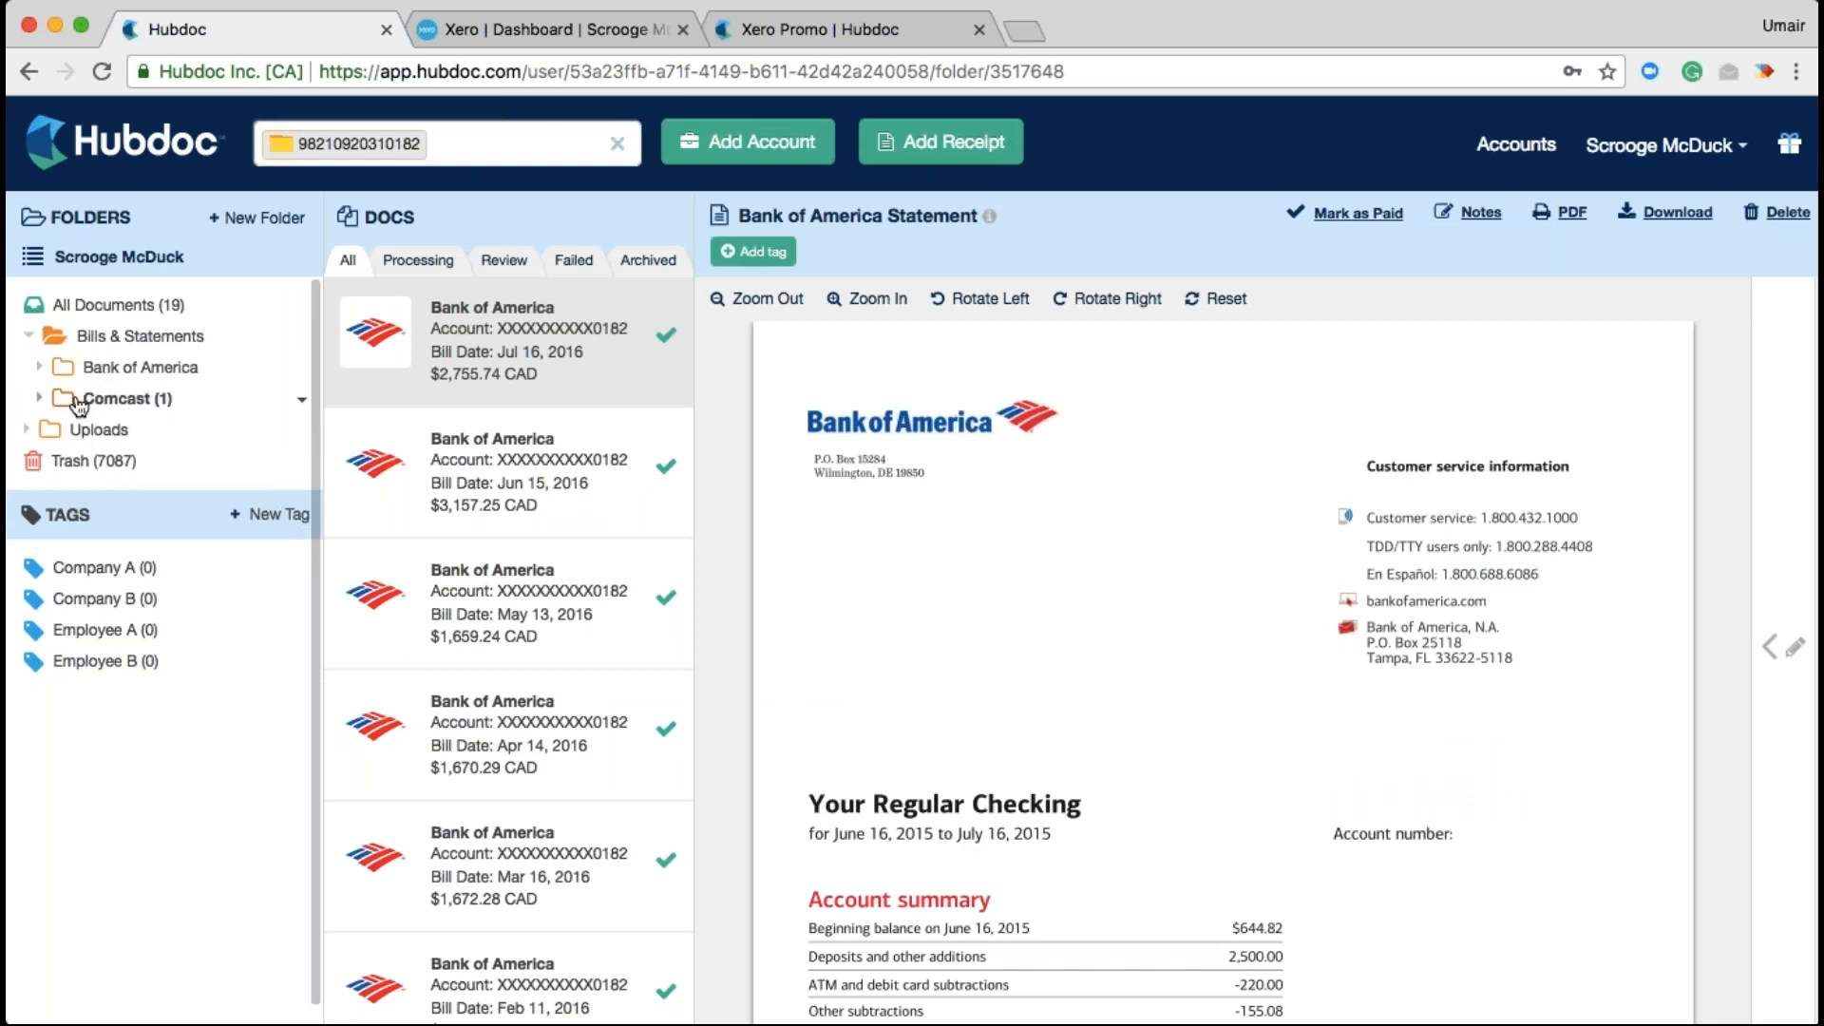
Open the Comcast folder and scroll through the May 22, 2016 $235.82 CAD invoice
click(80, 401)
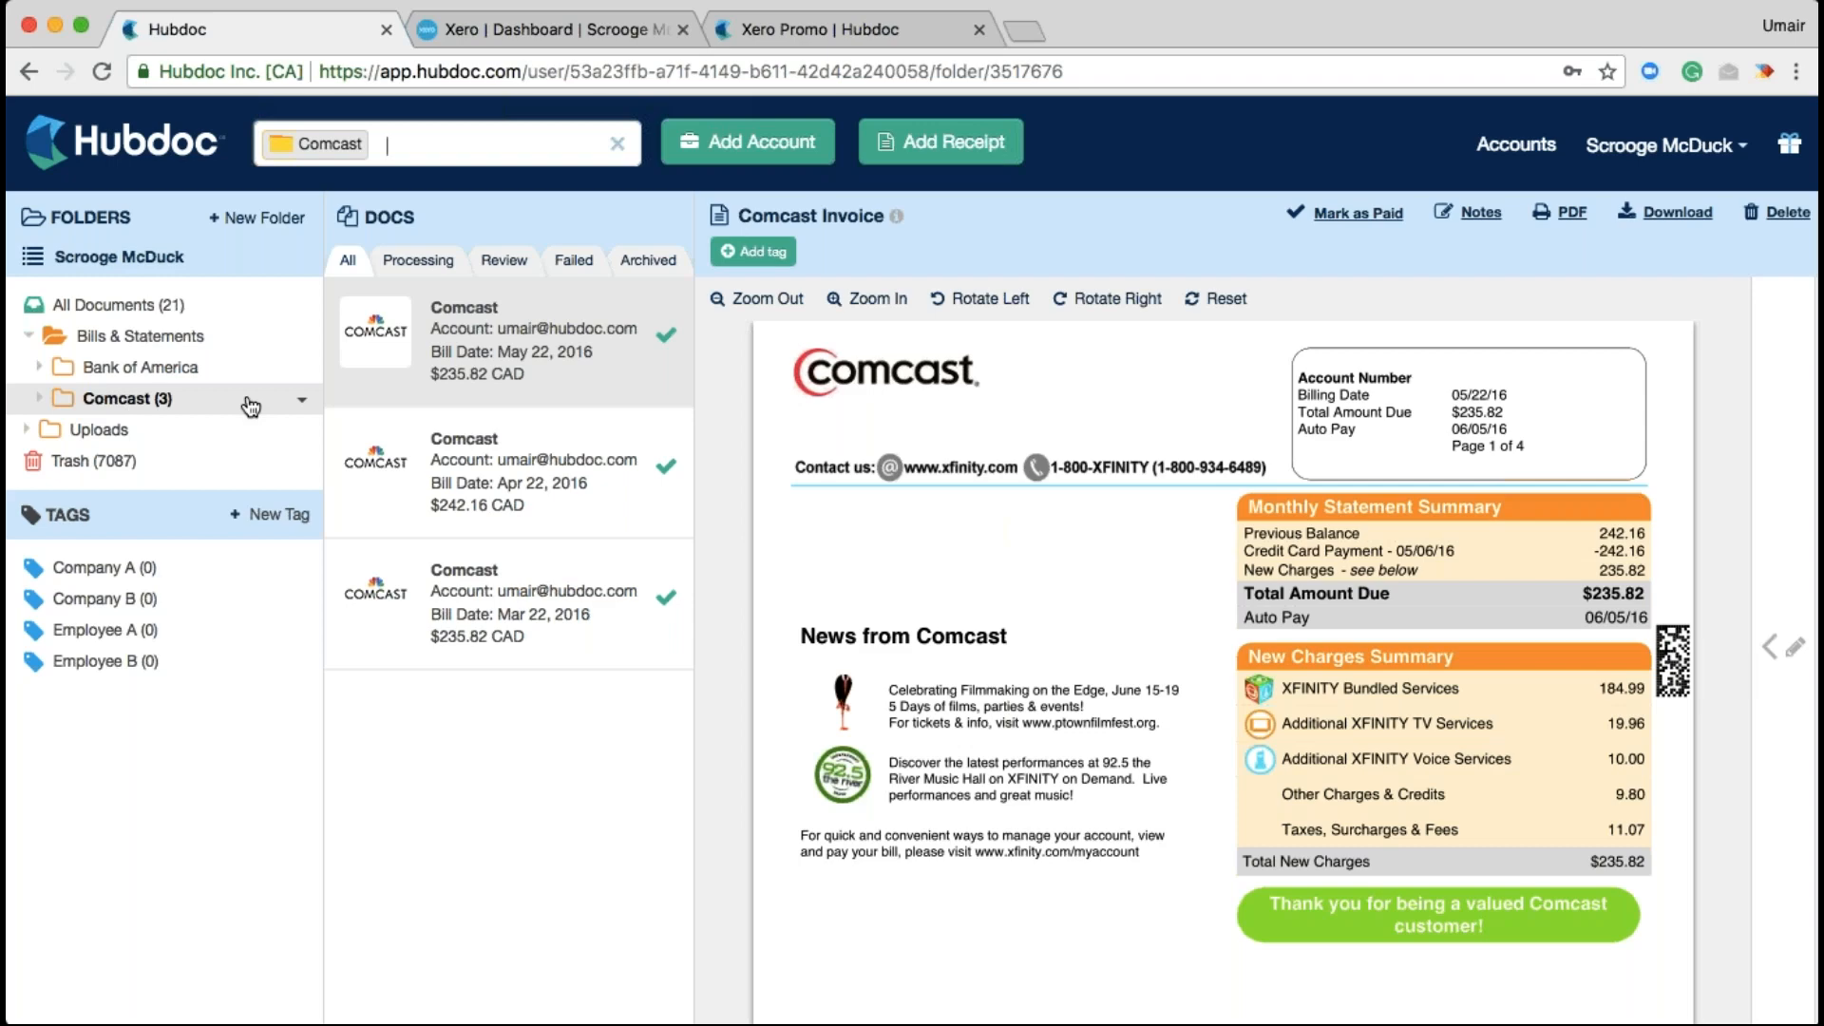
scroll(997, 634, down, 10)
scroll(997, 625, down, 20)
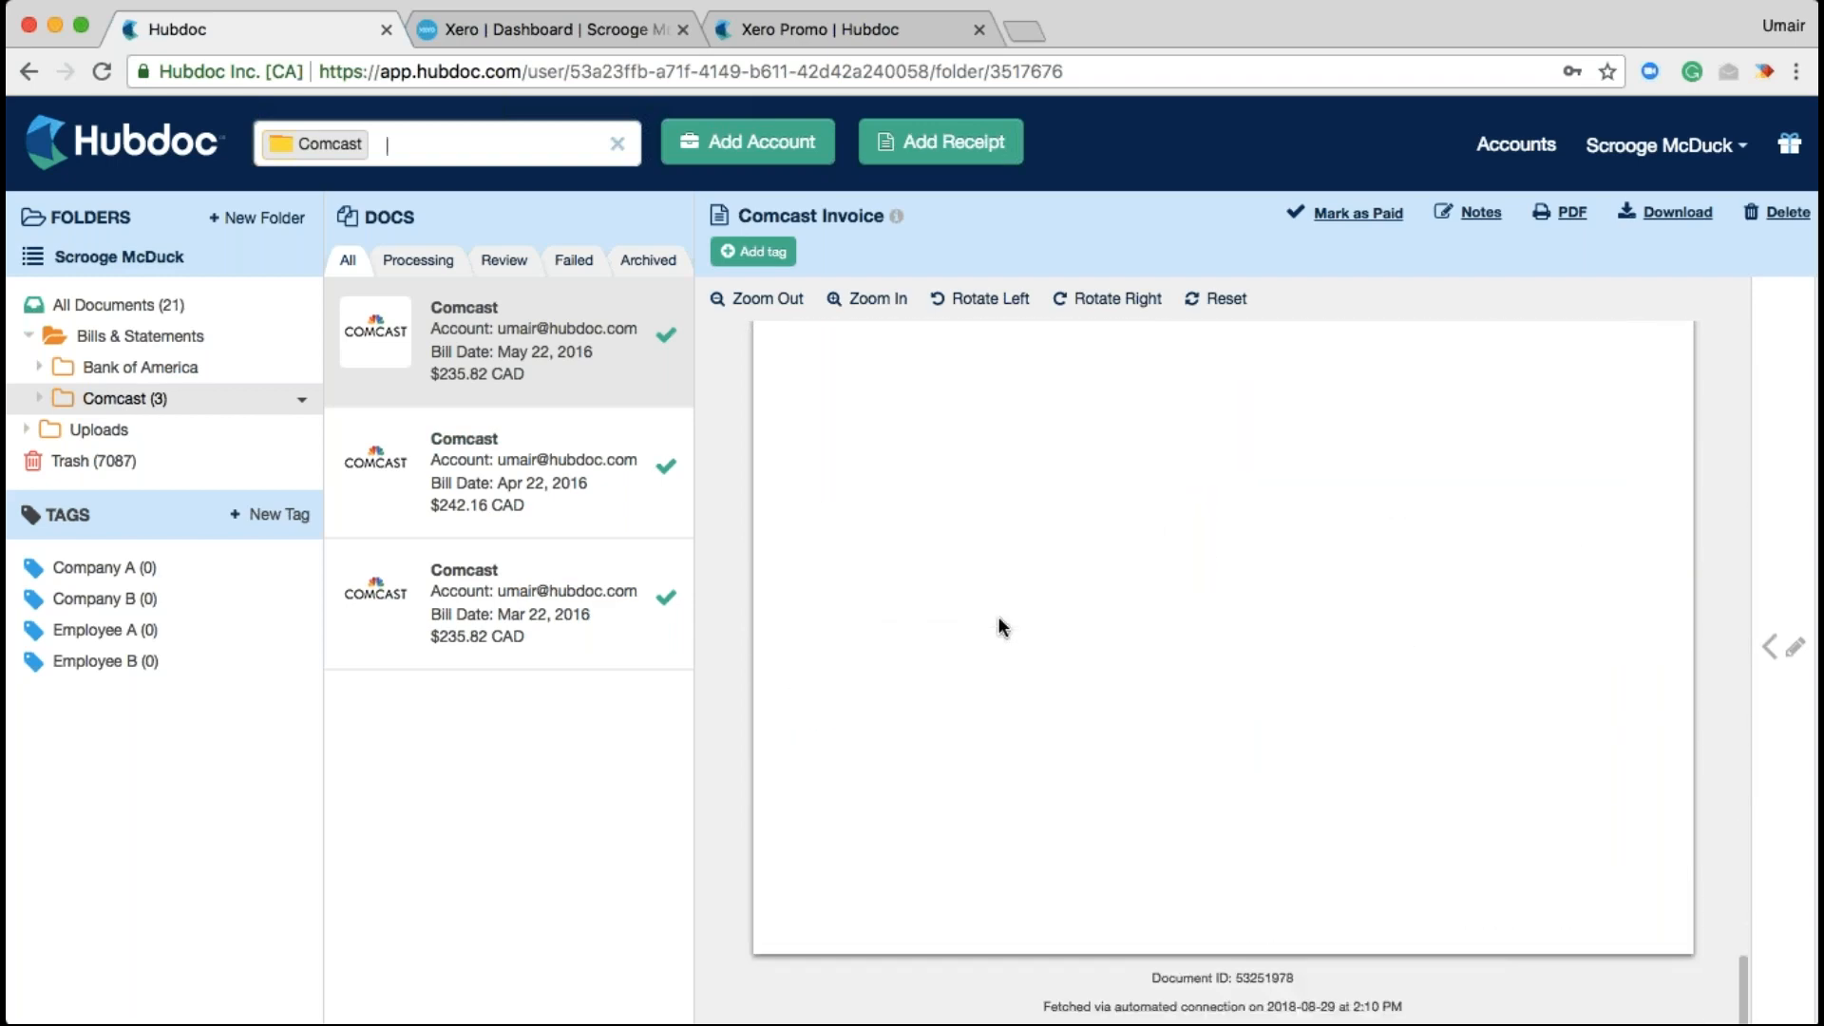
scroll(997, 625, up, 20)
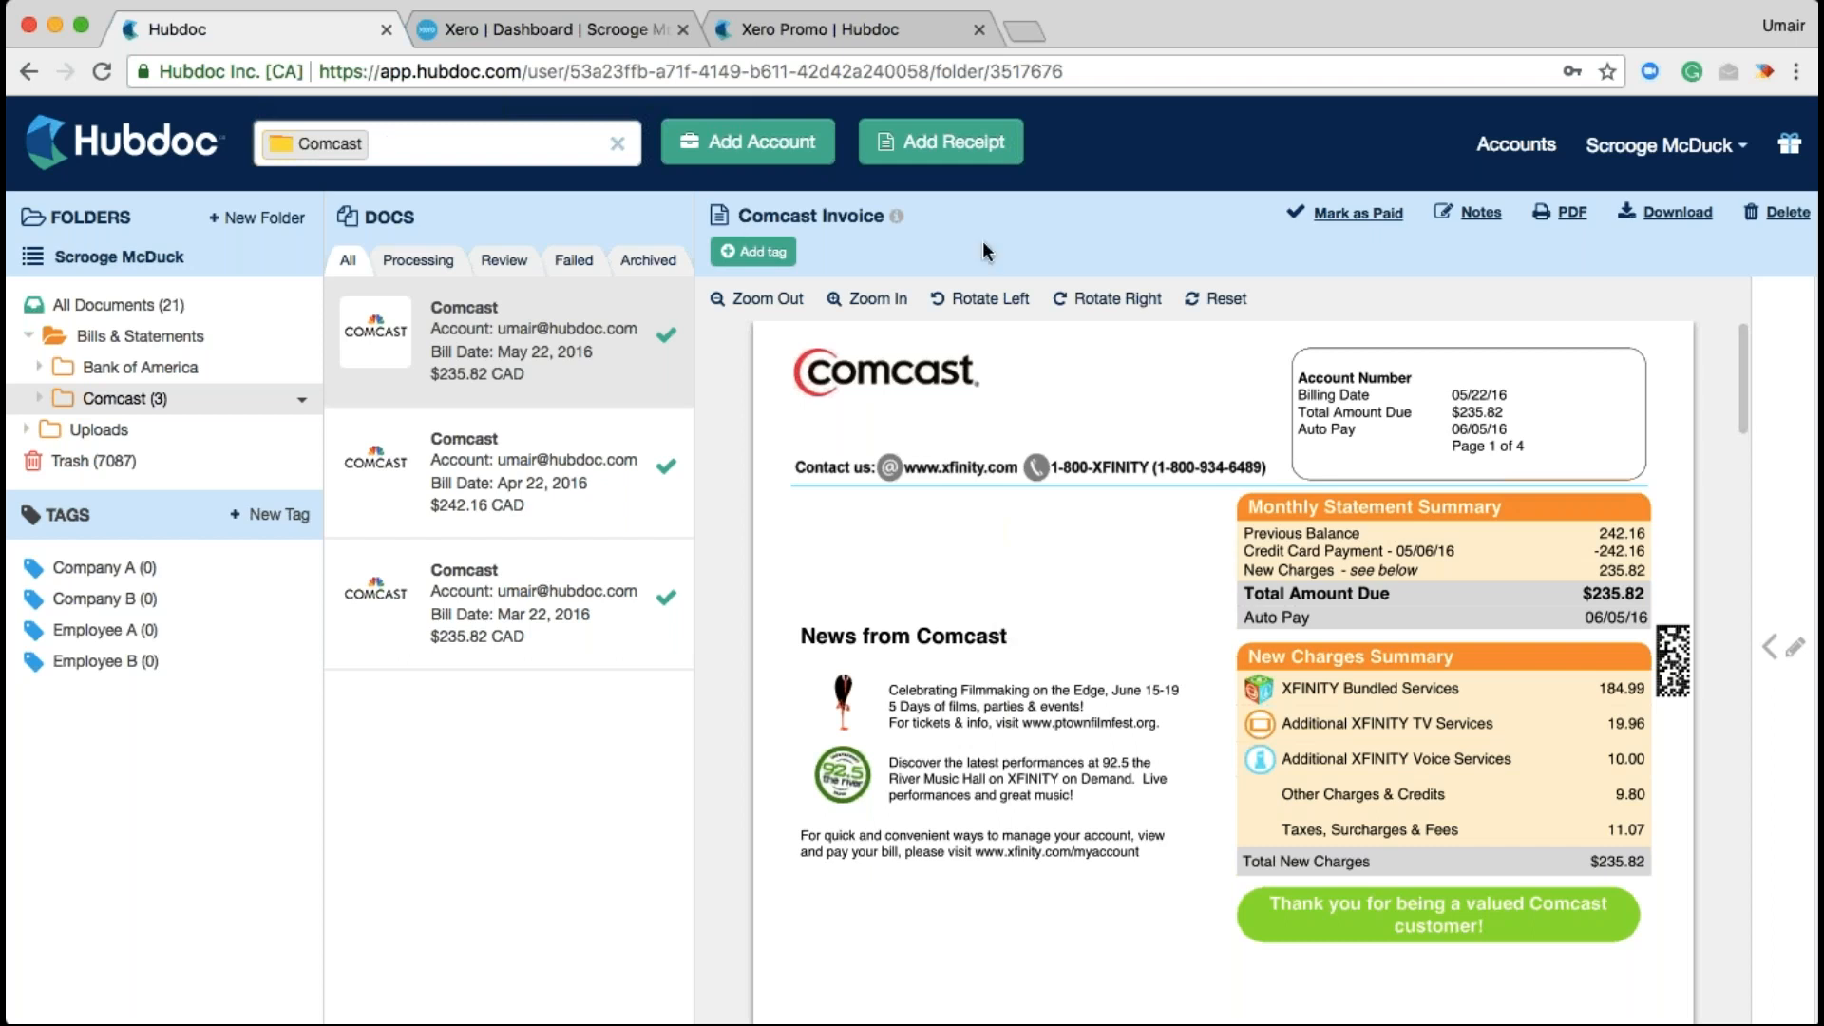
Open the Add Receipt upload window, which offers a file drop area and email submission
click(940, 142)
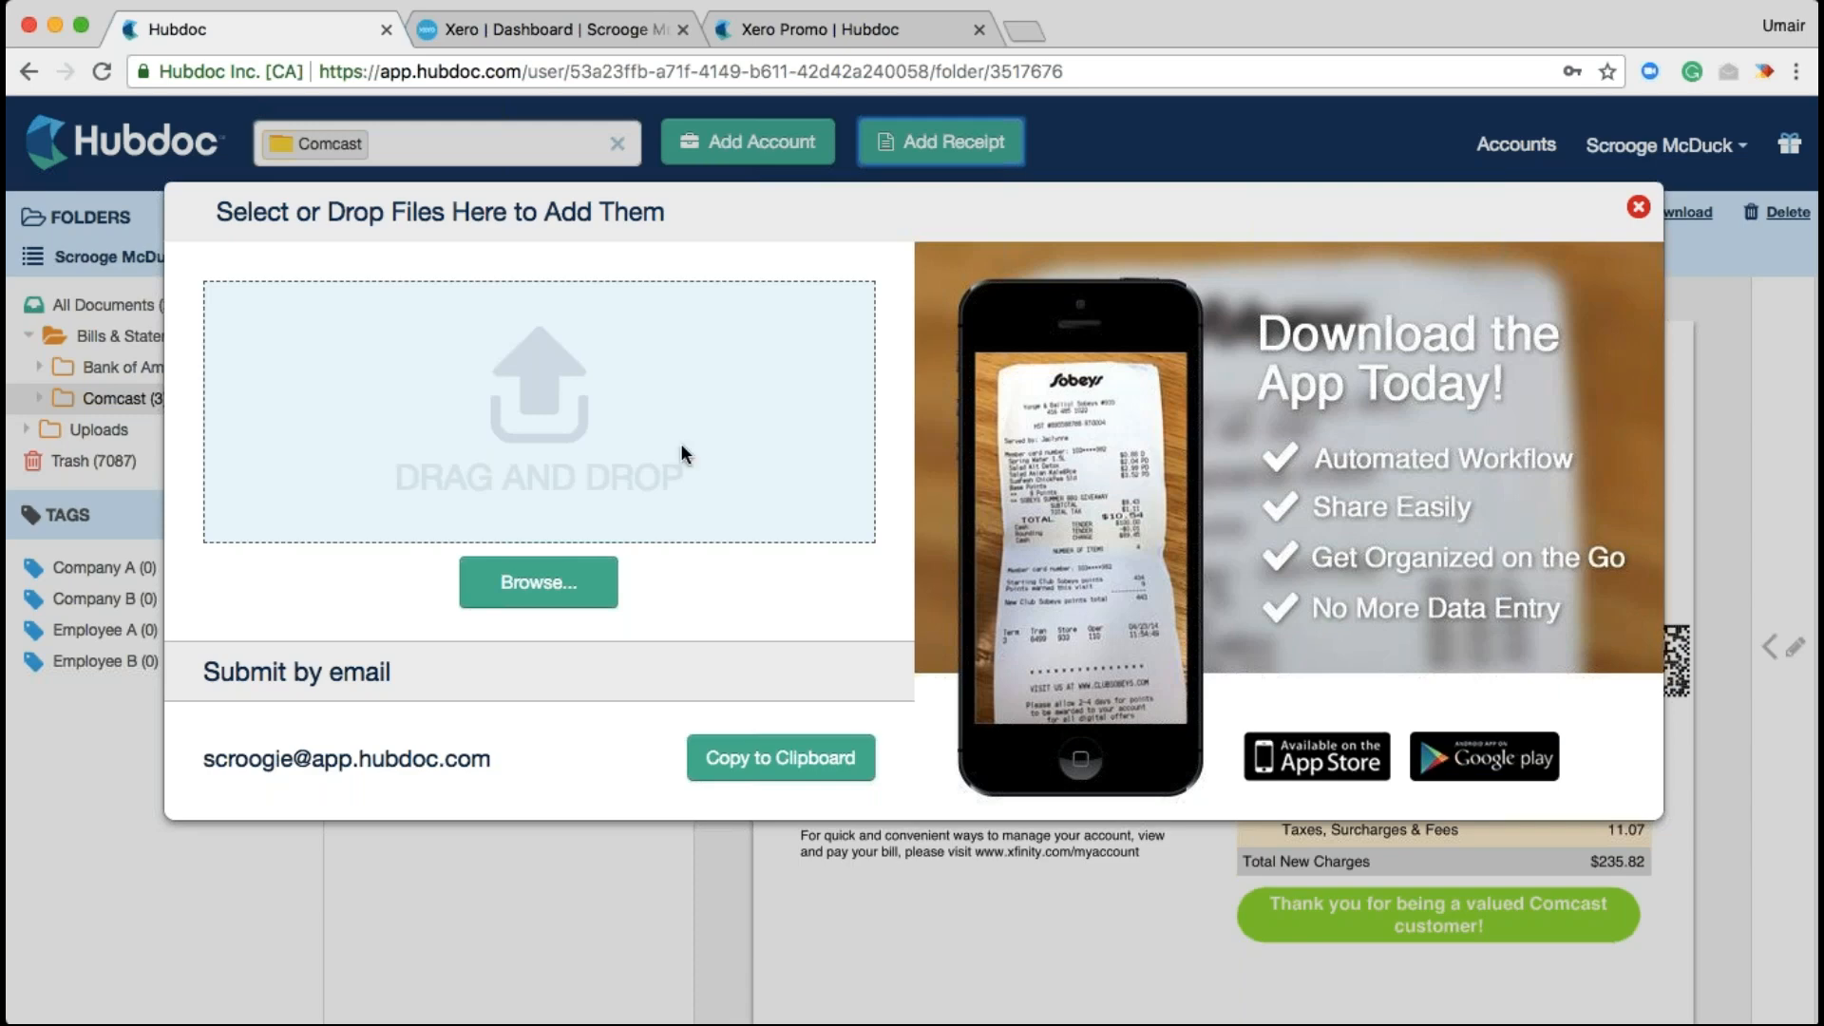
Upload the freshii_20170626_$10.48.jpg receipt image and close the upload window
click(582, 593)
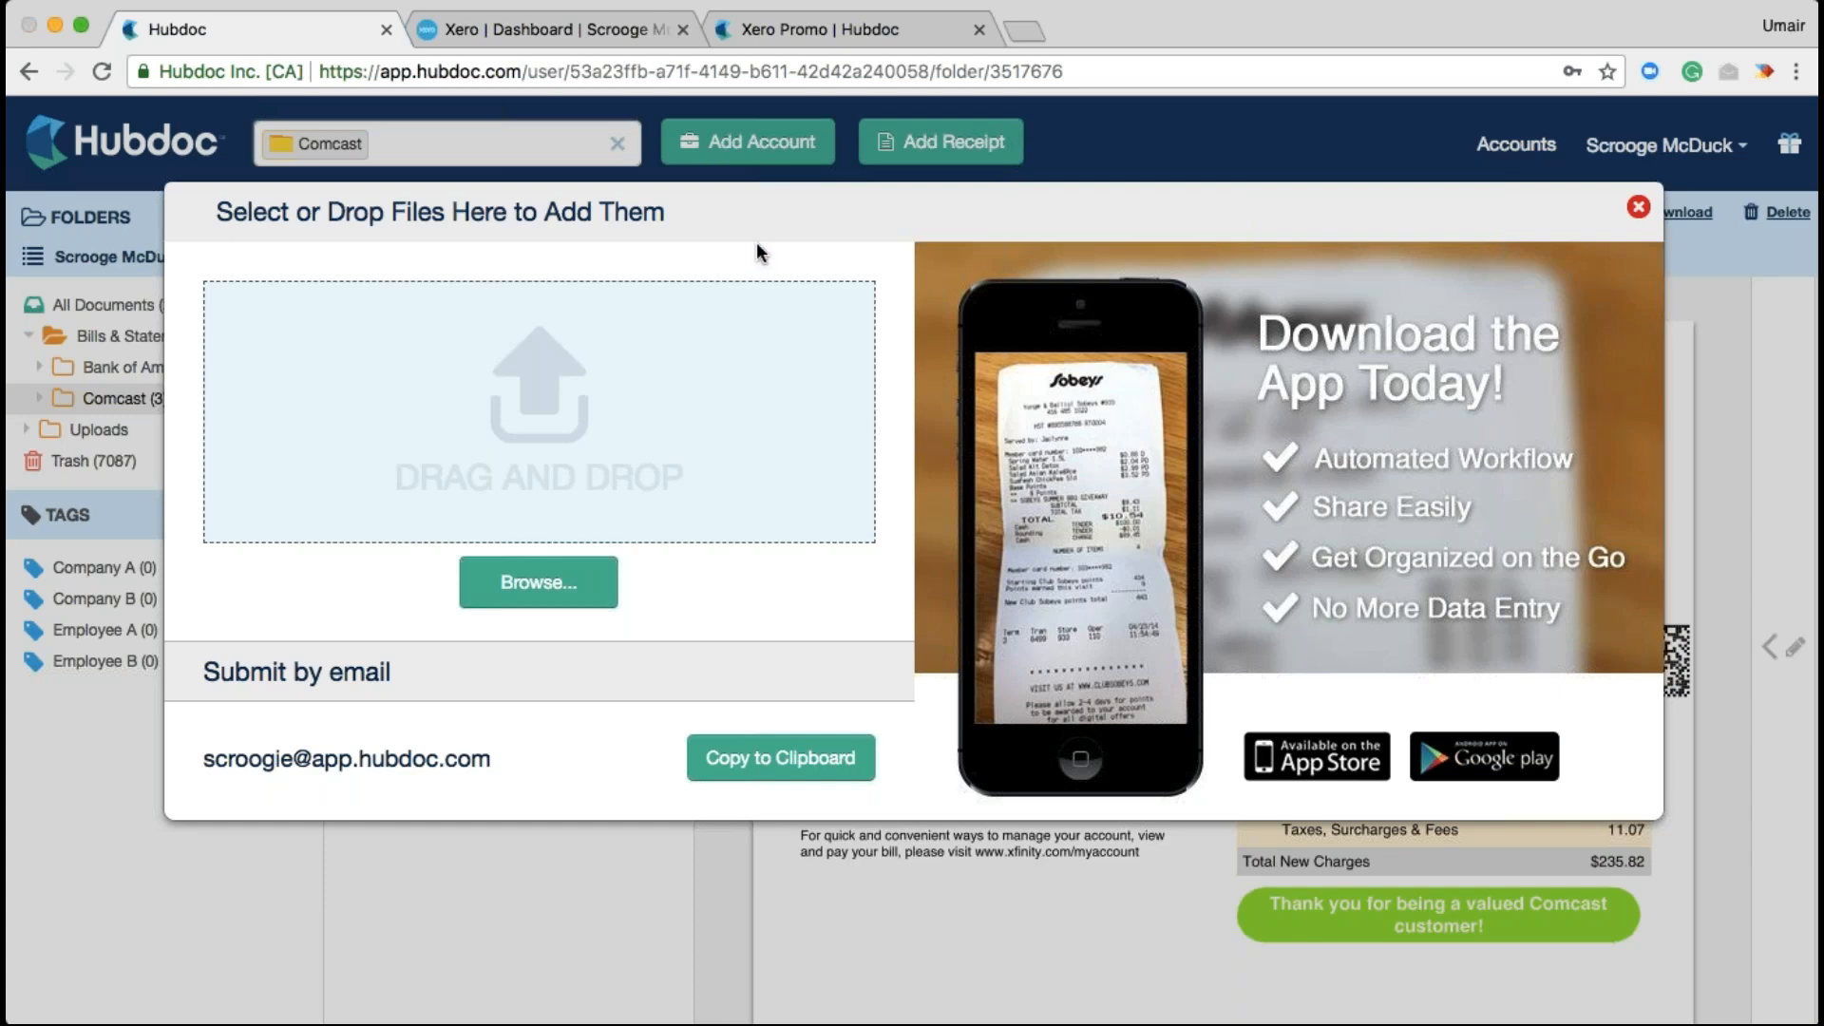
click(1155, 919)
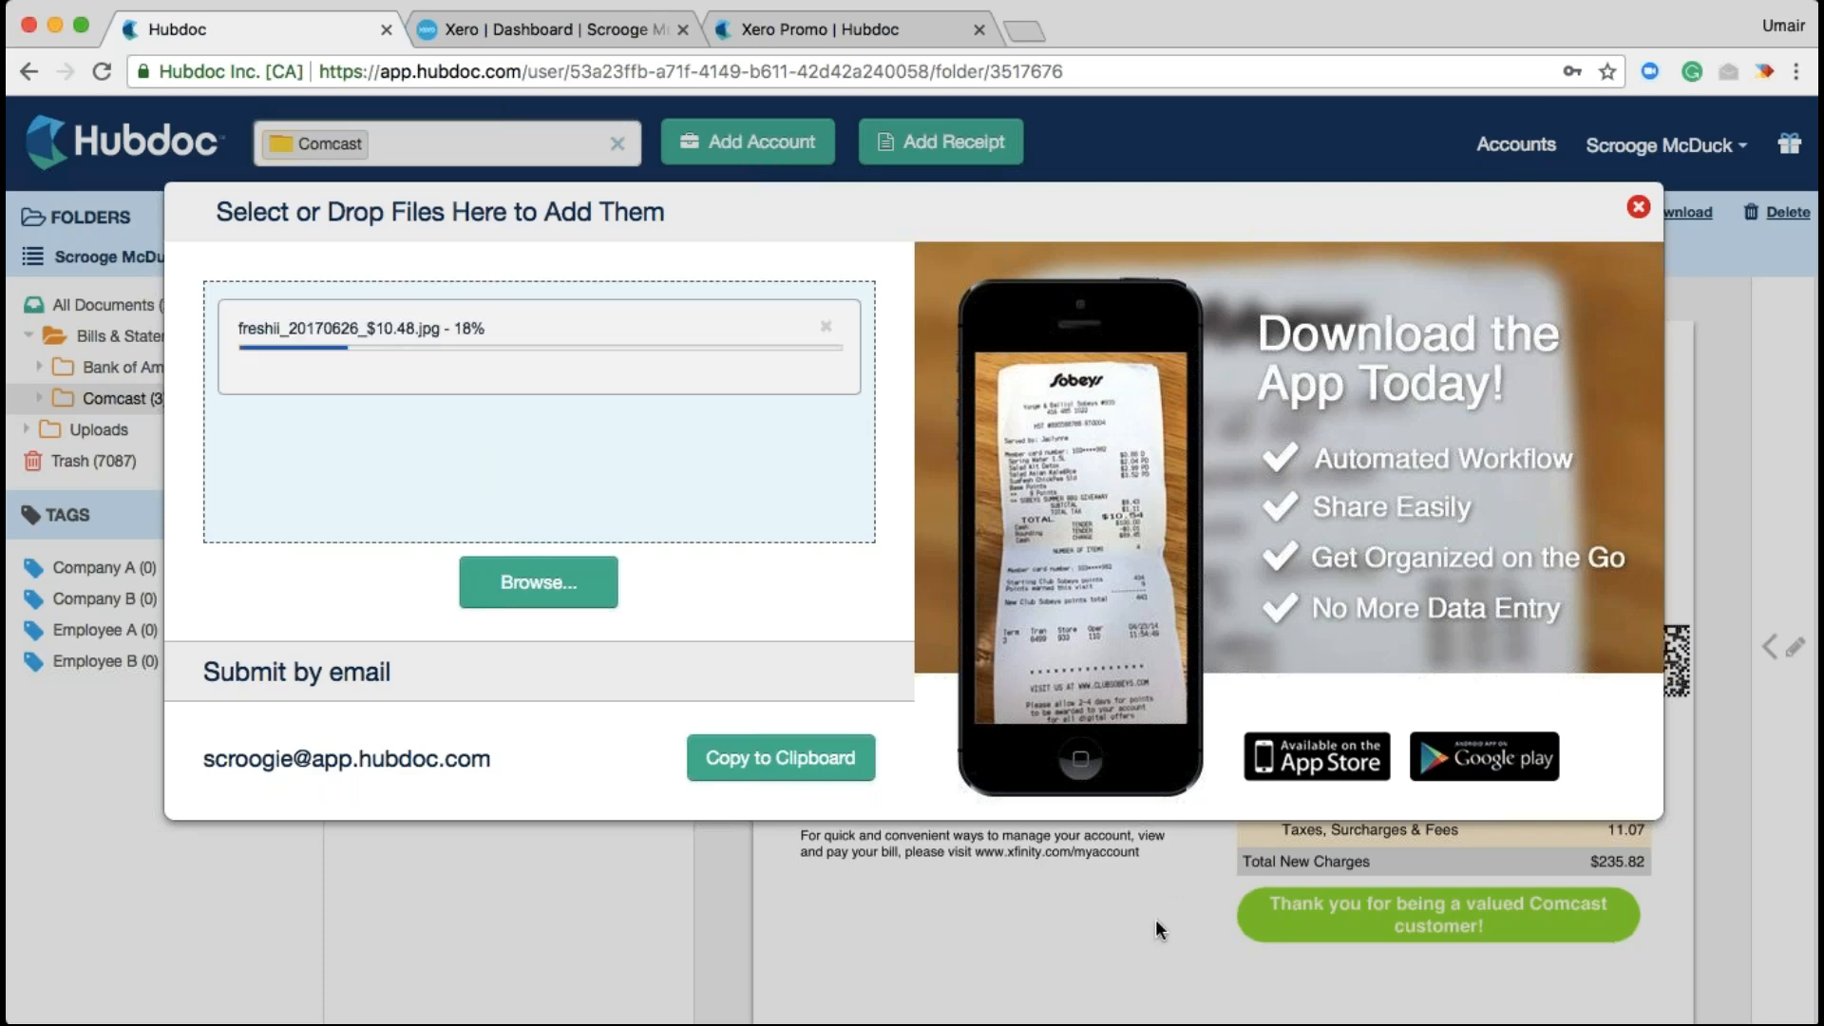
click(1155, 920)
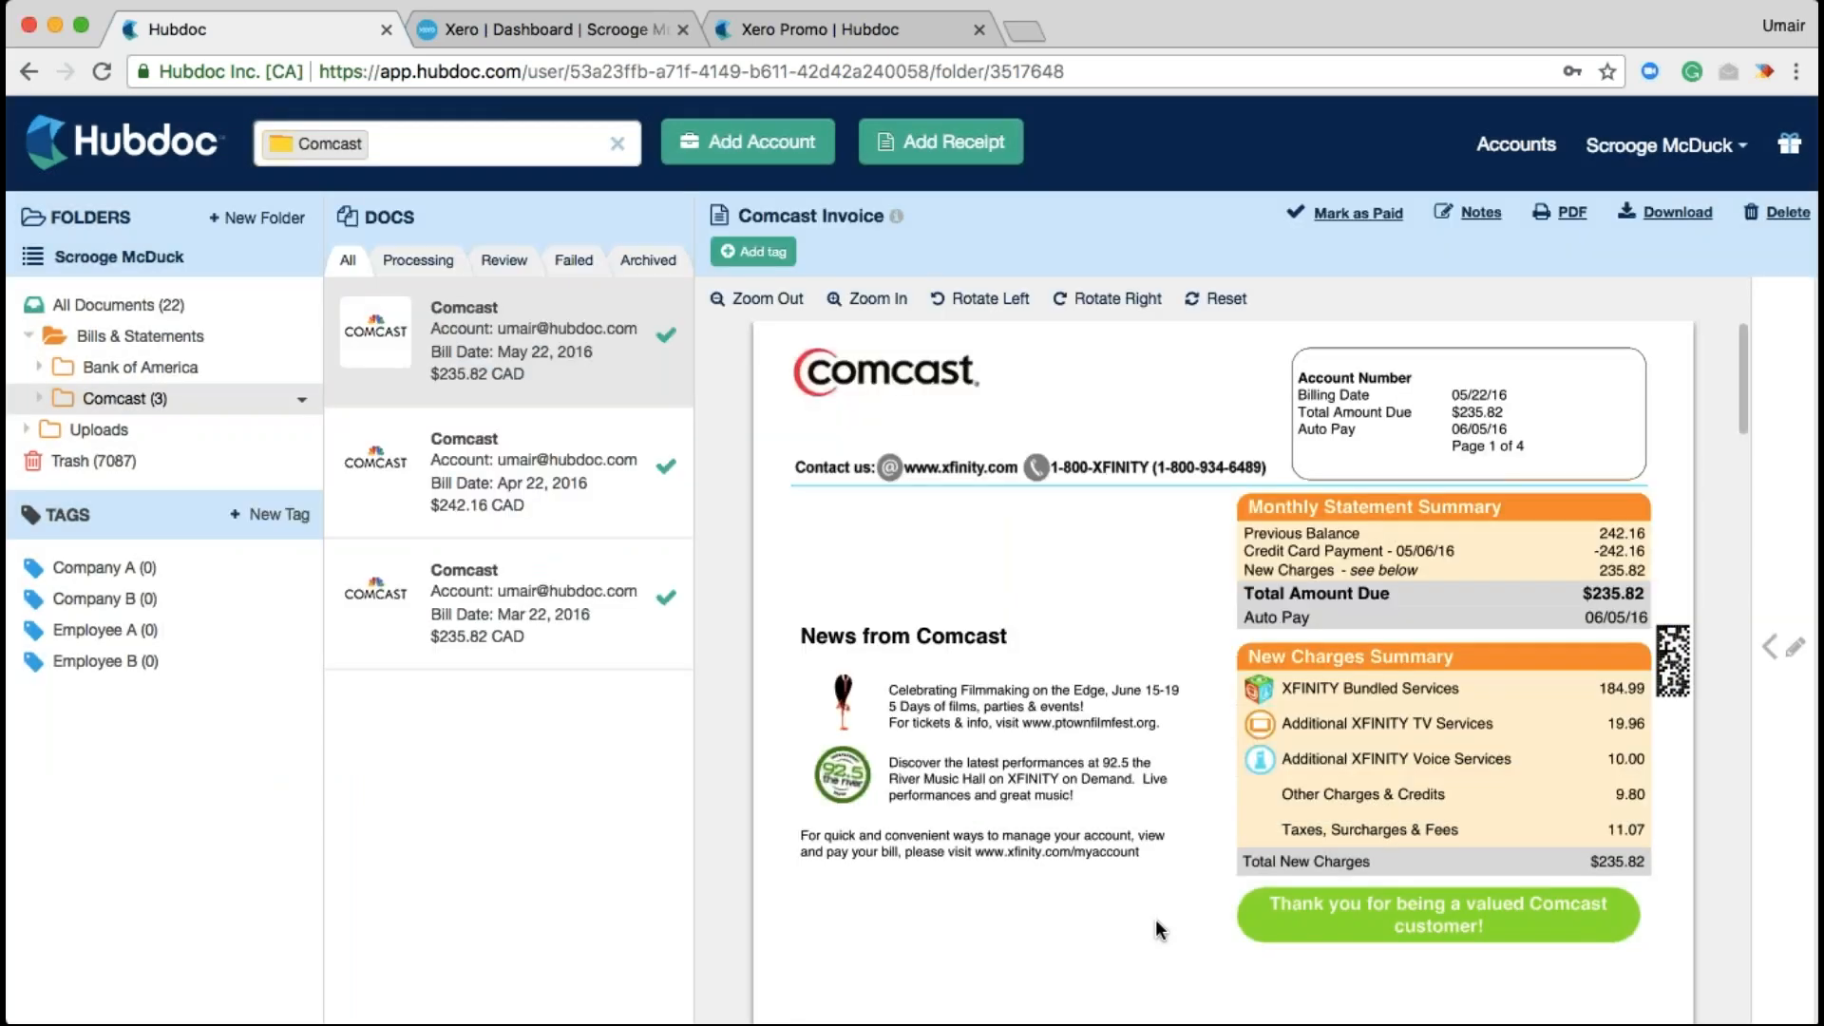
Show All Documents (22), collapse Bills & Statements, and expand Uploads to list its vendor subfolders
click(617, 144)
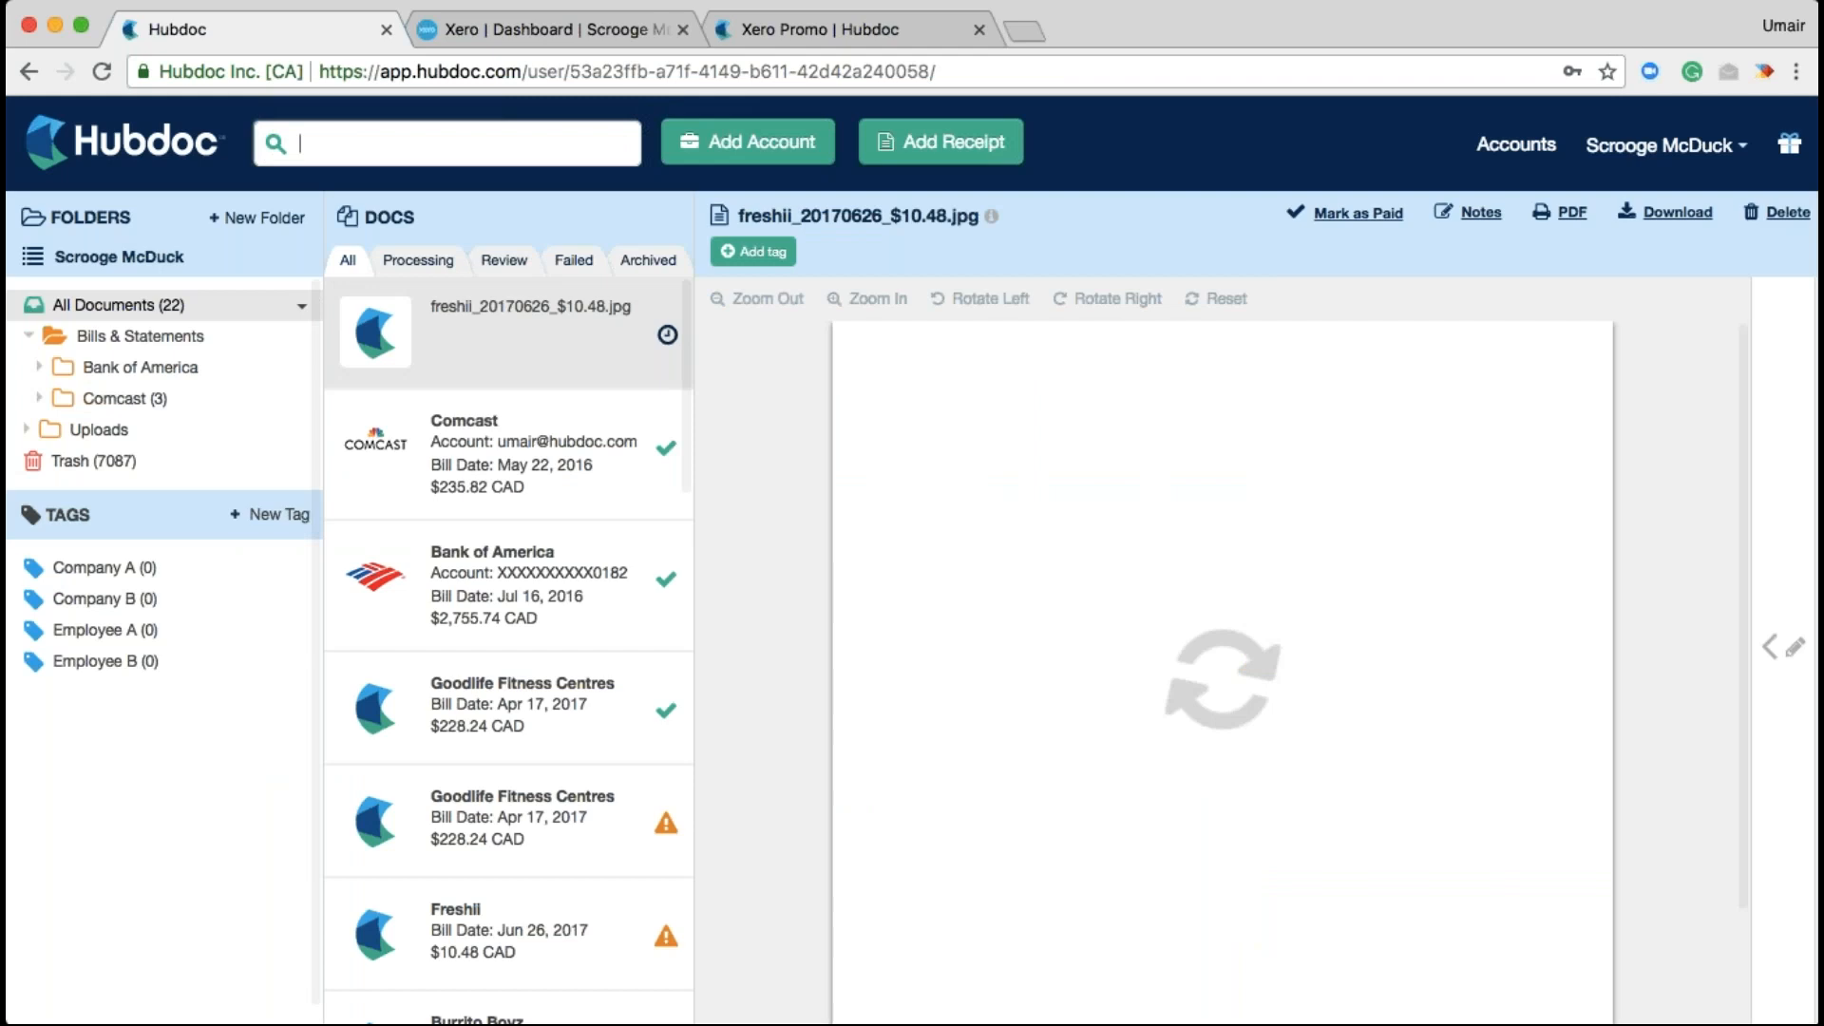
scroll(1111, 740, down, 1)
scroll(1111, 731, down, 7)
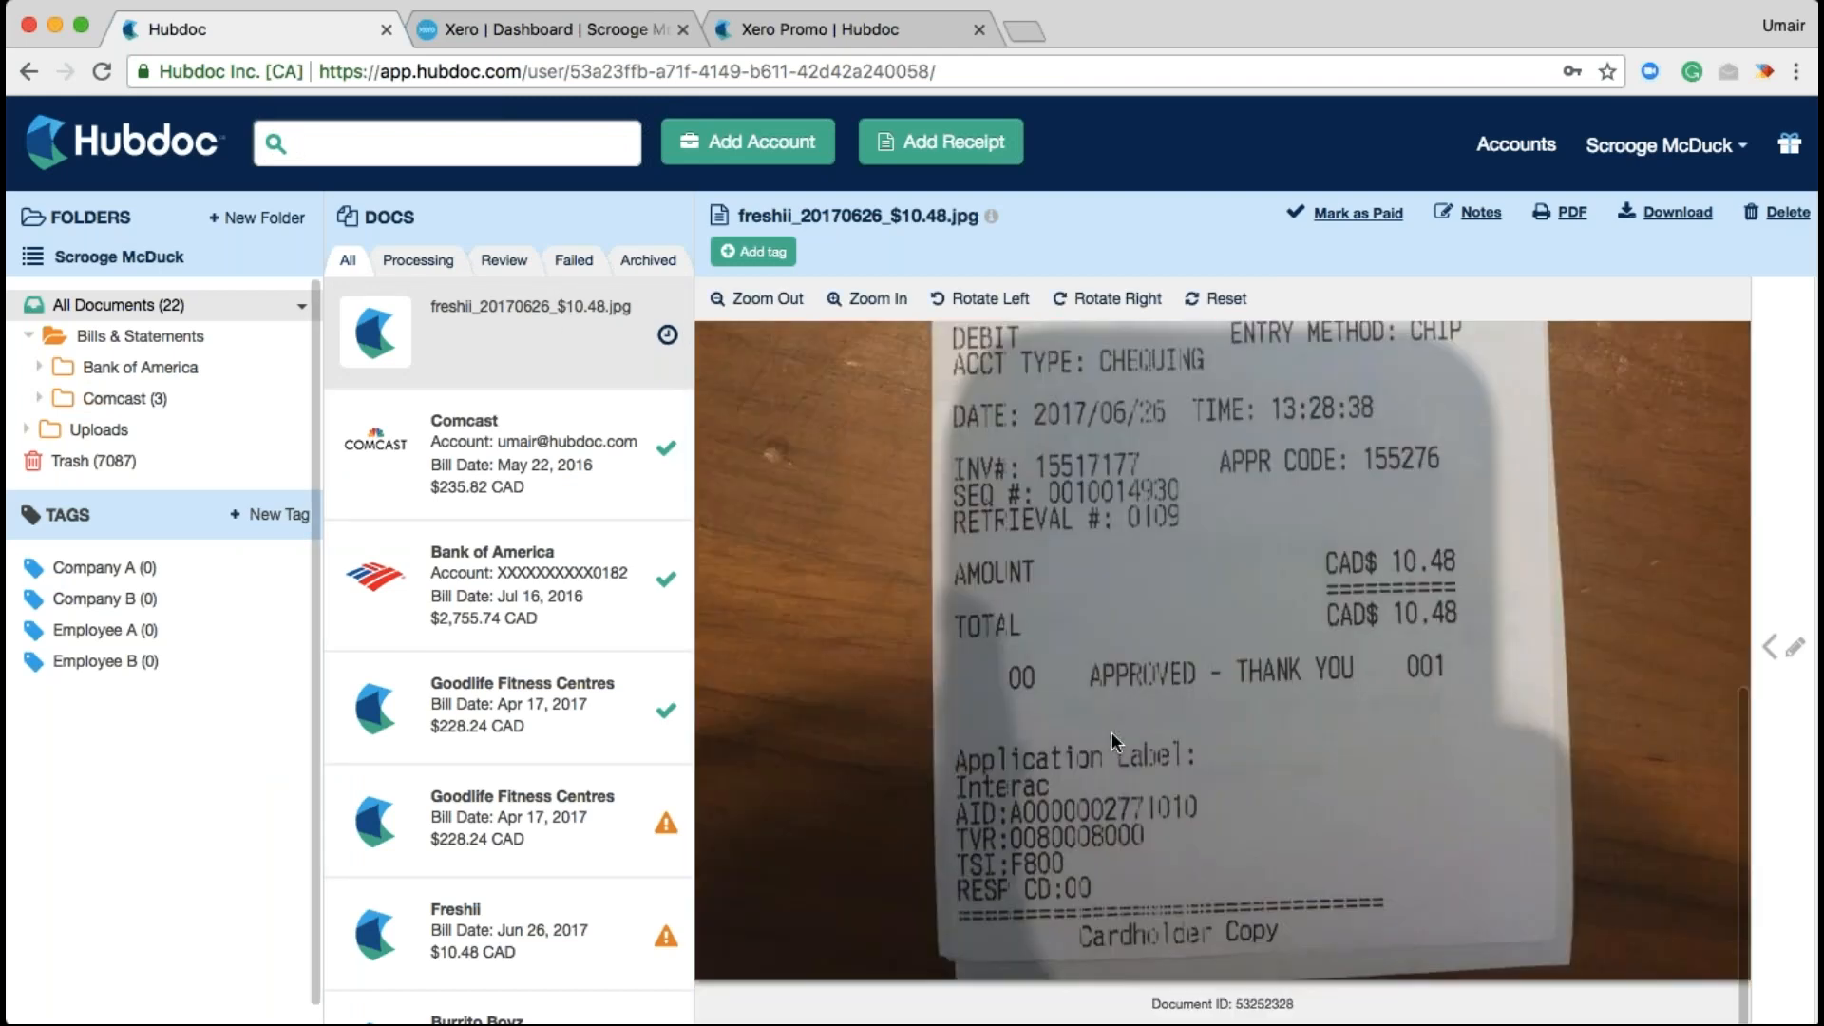
scroll(1112, 731, up, 8)
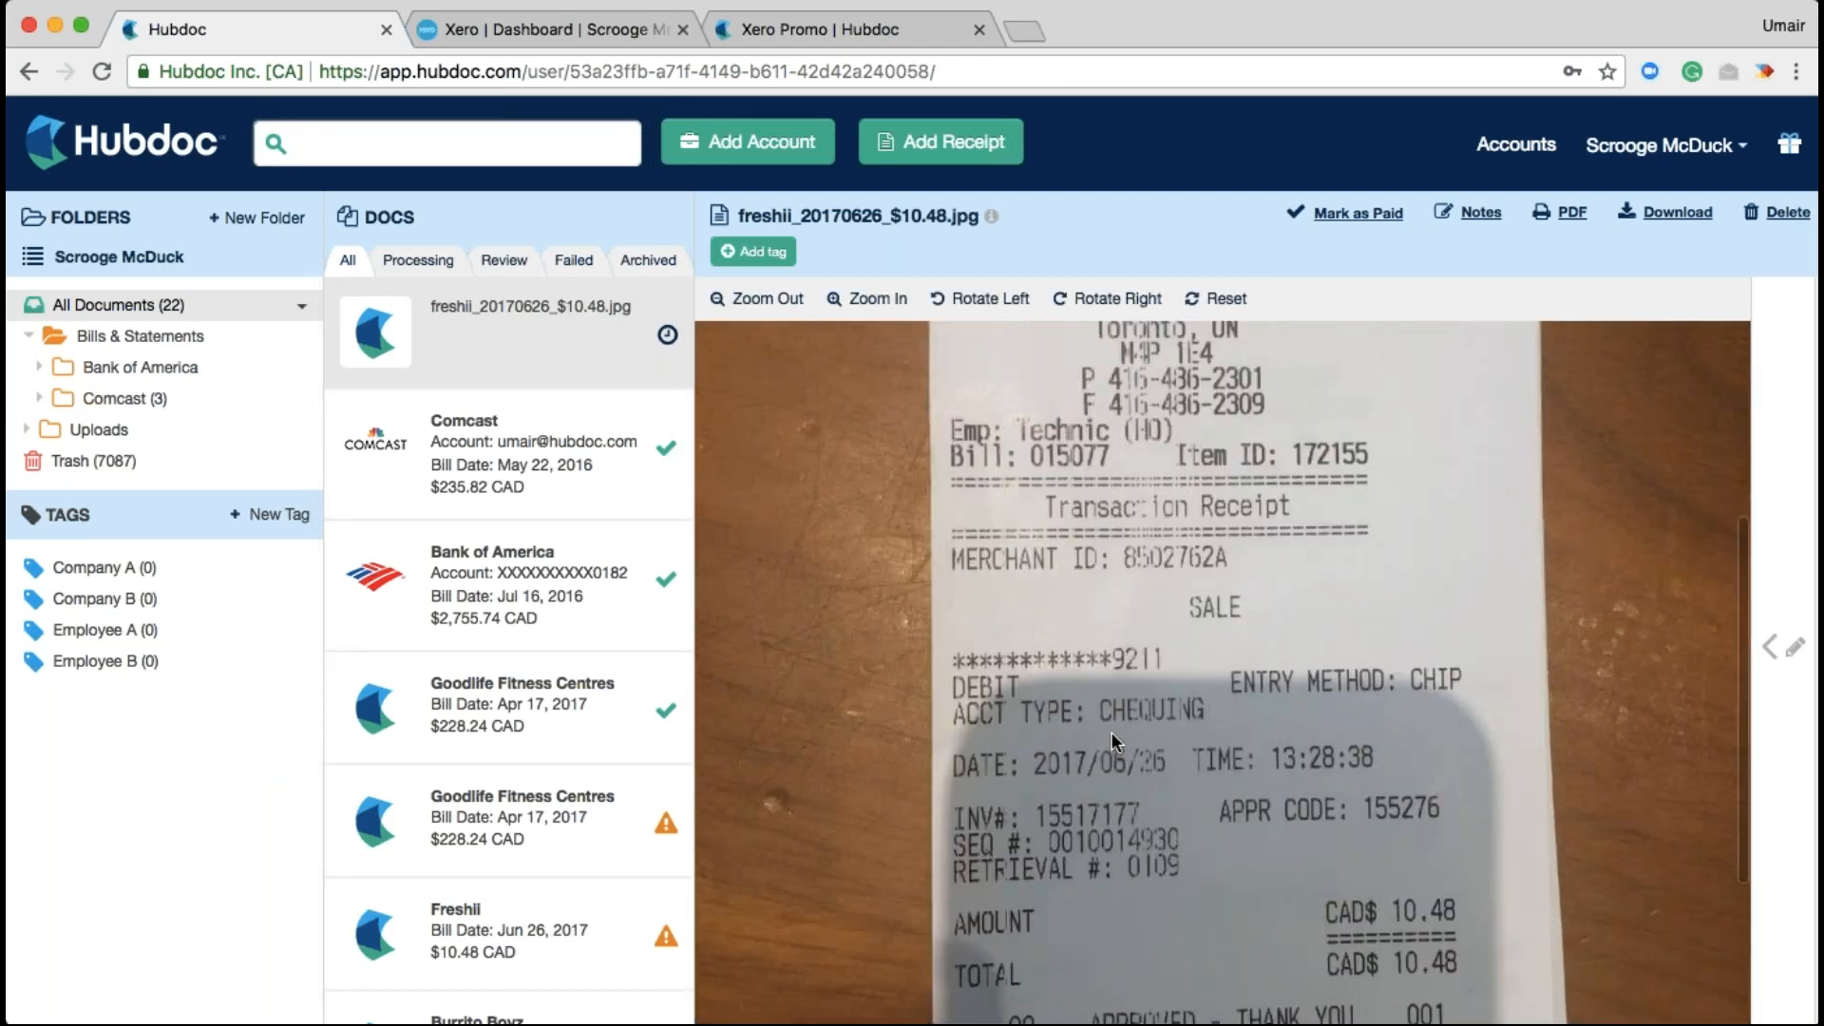
scroll(1111, 734, up, 2)
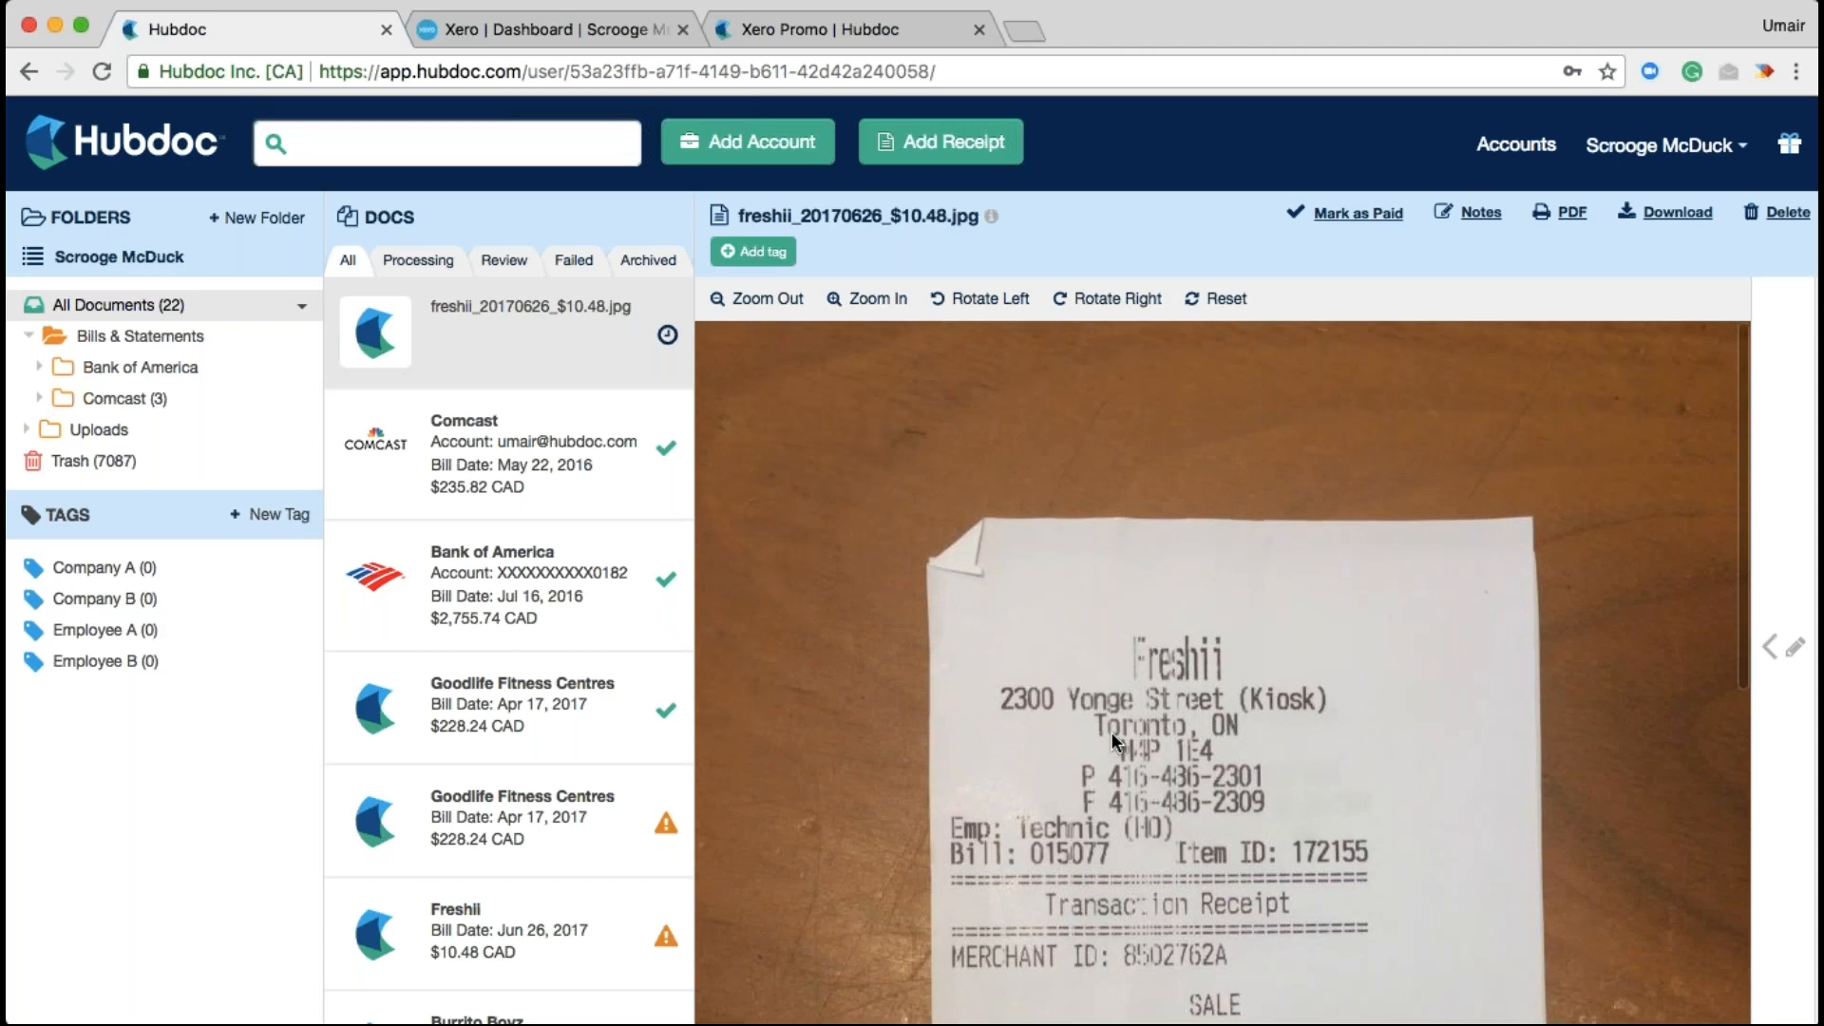
scroll(1109, 731, down, 10)
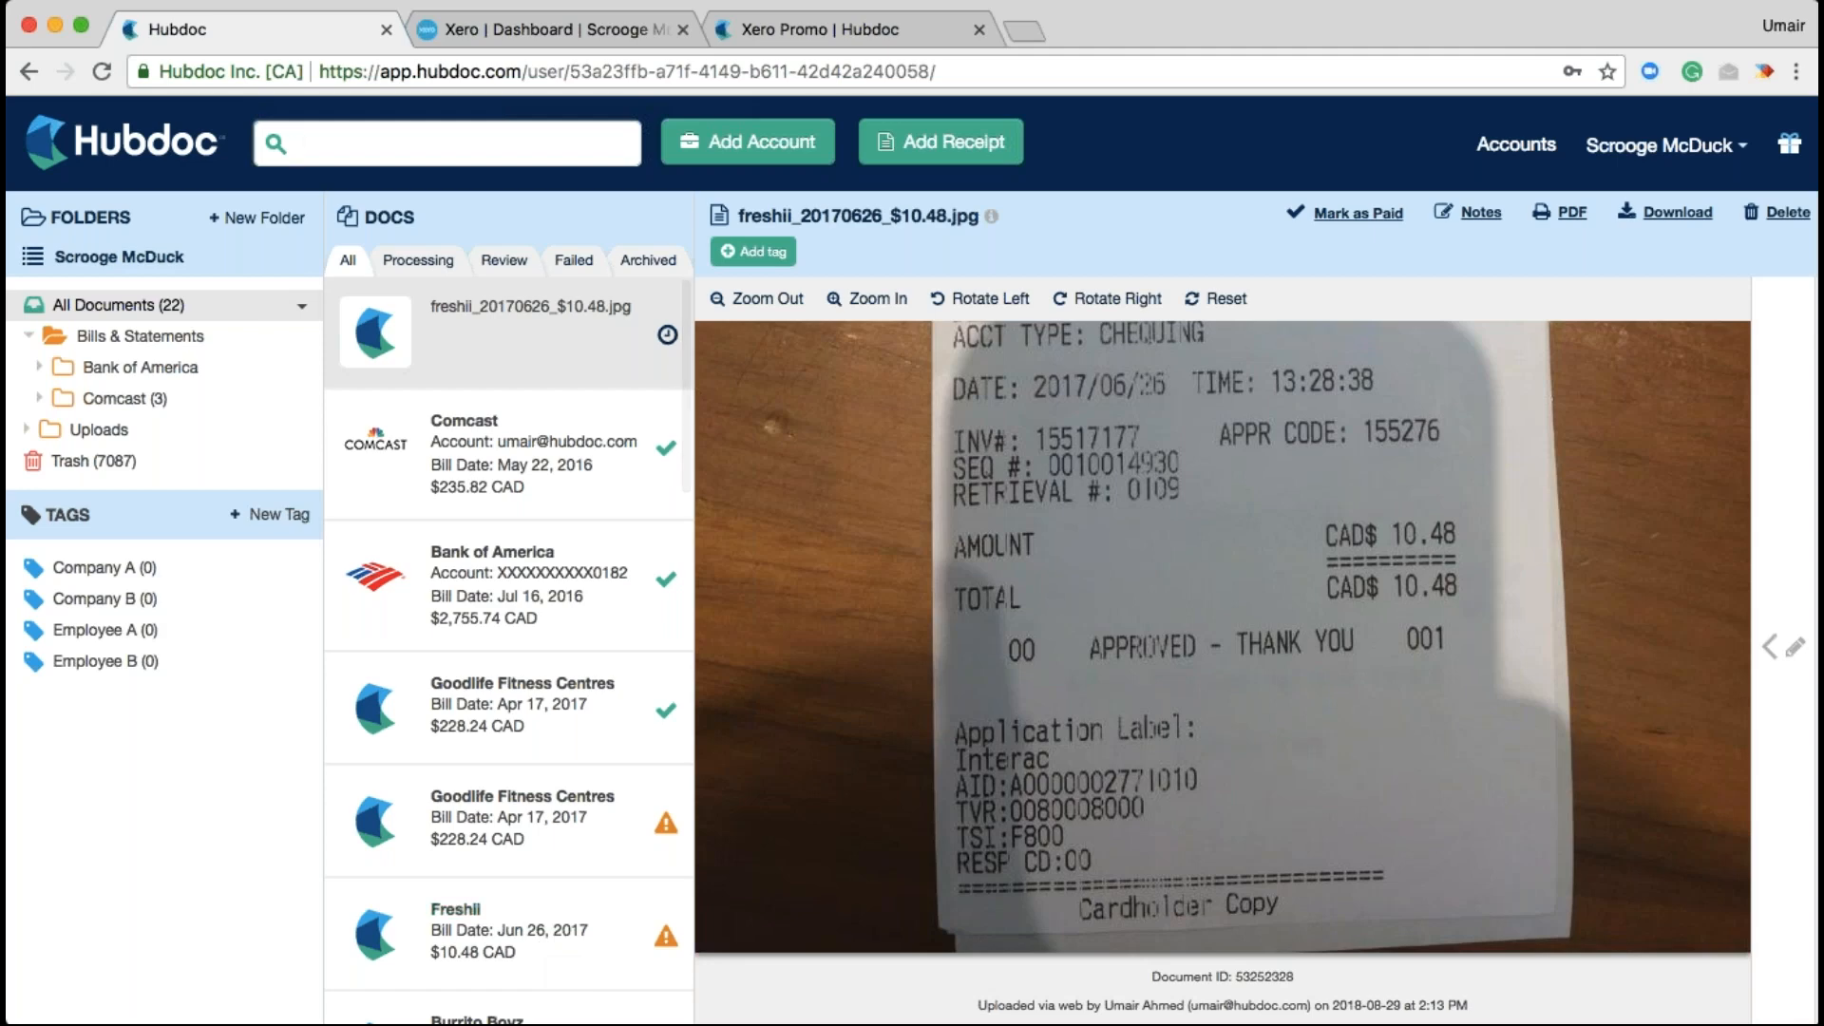
click(59, 332)
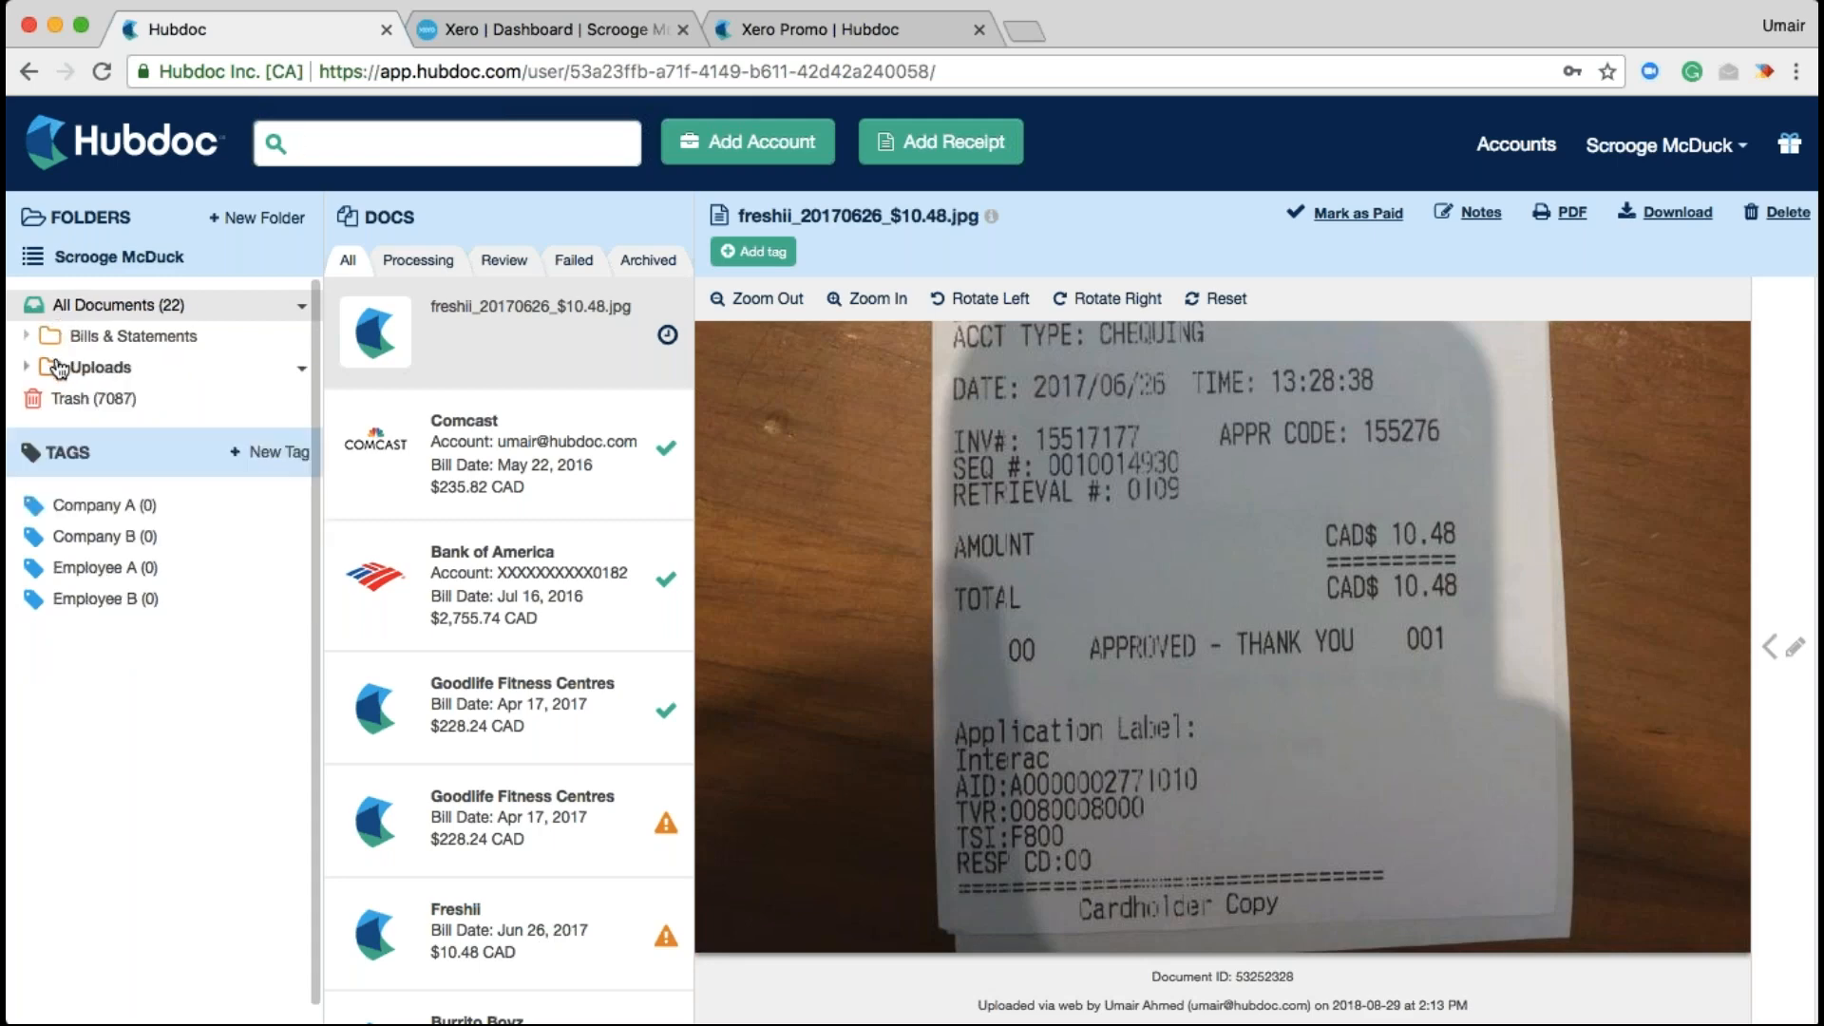
click(59, 369)
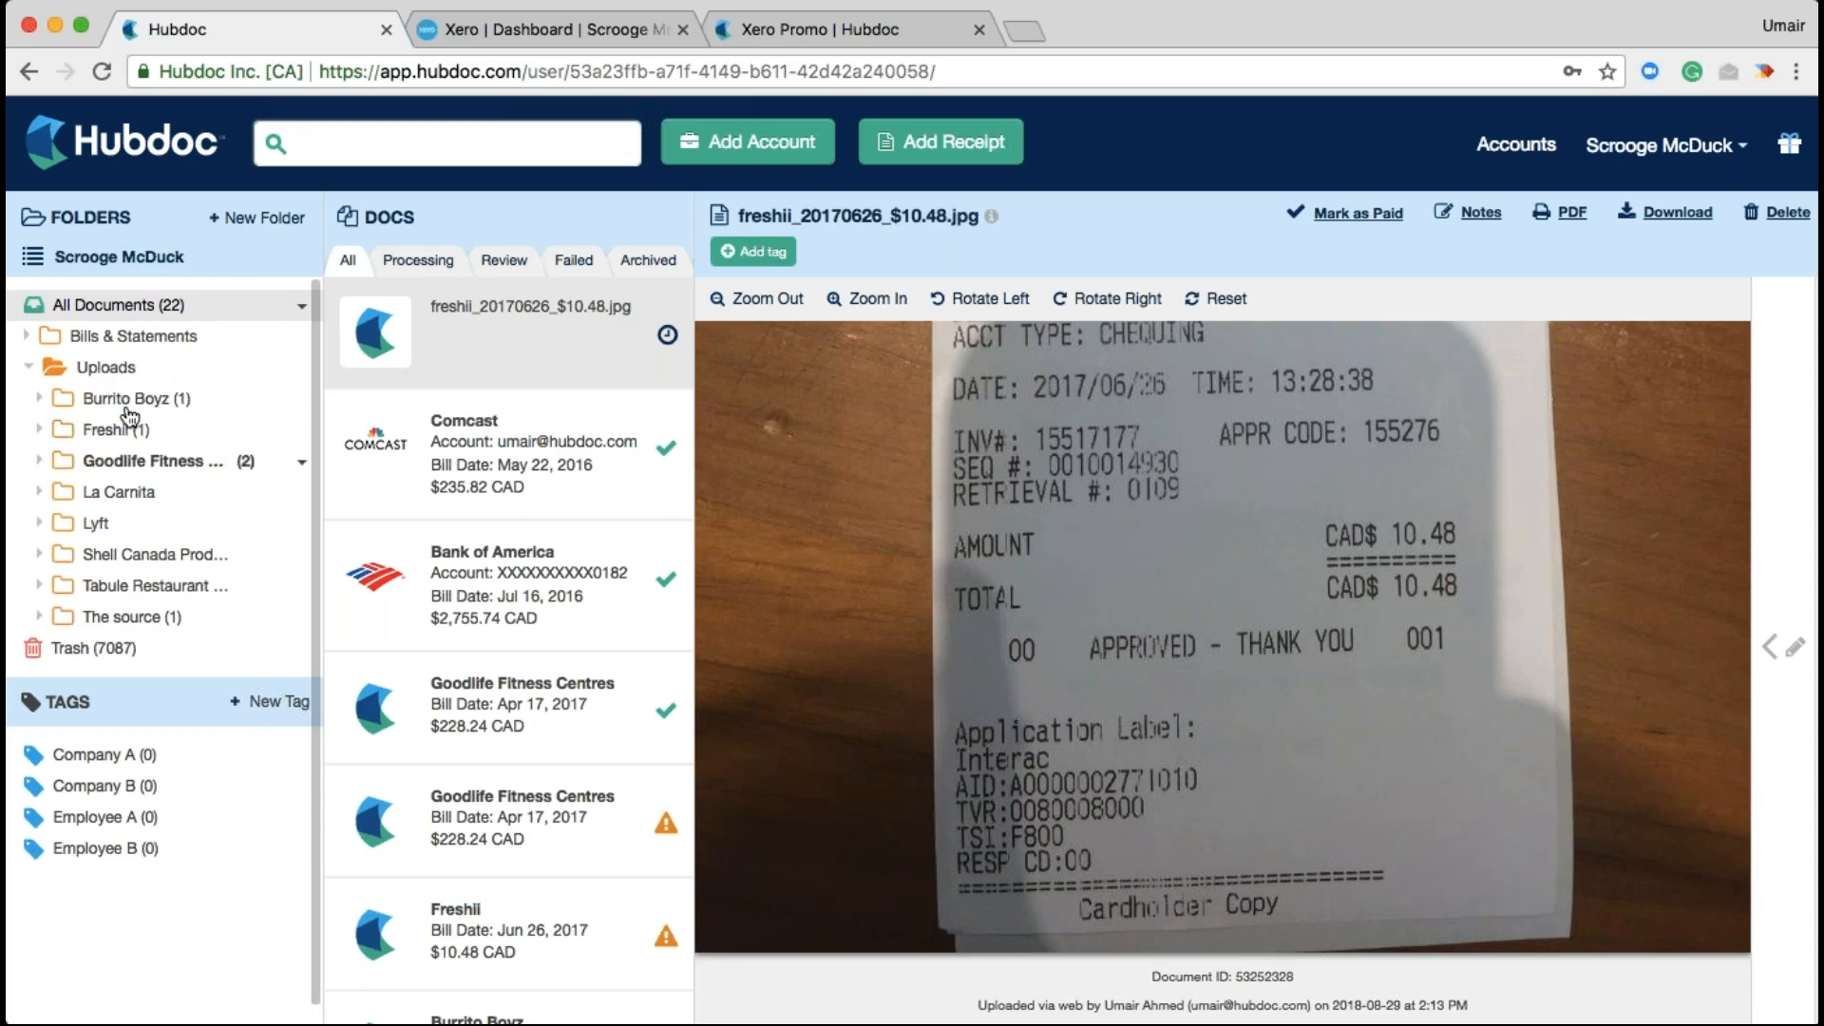
Collapse the Uploads folder and return to the All Documents list of 22
click(54, 371)
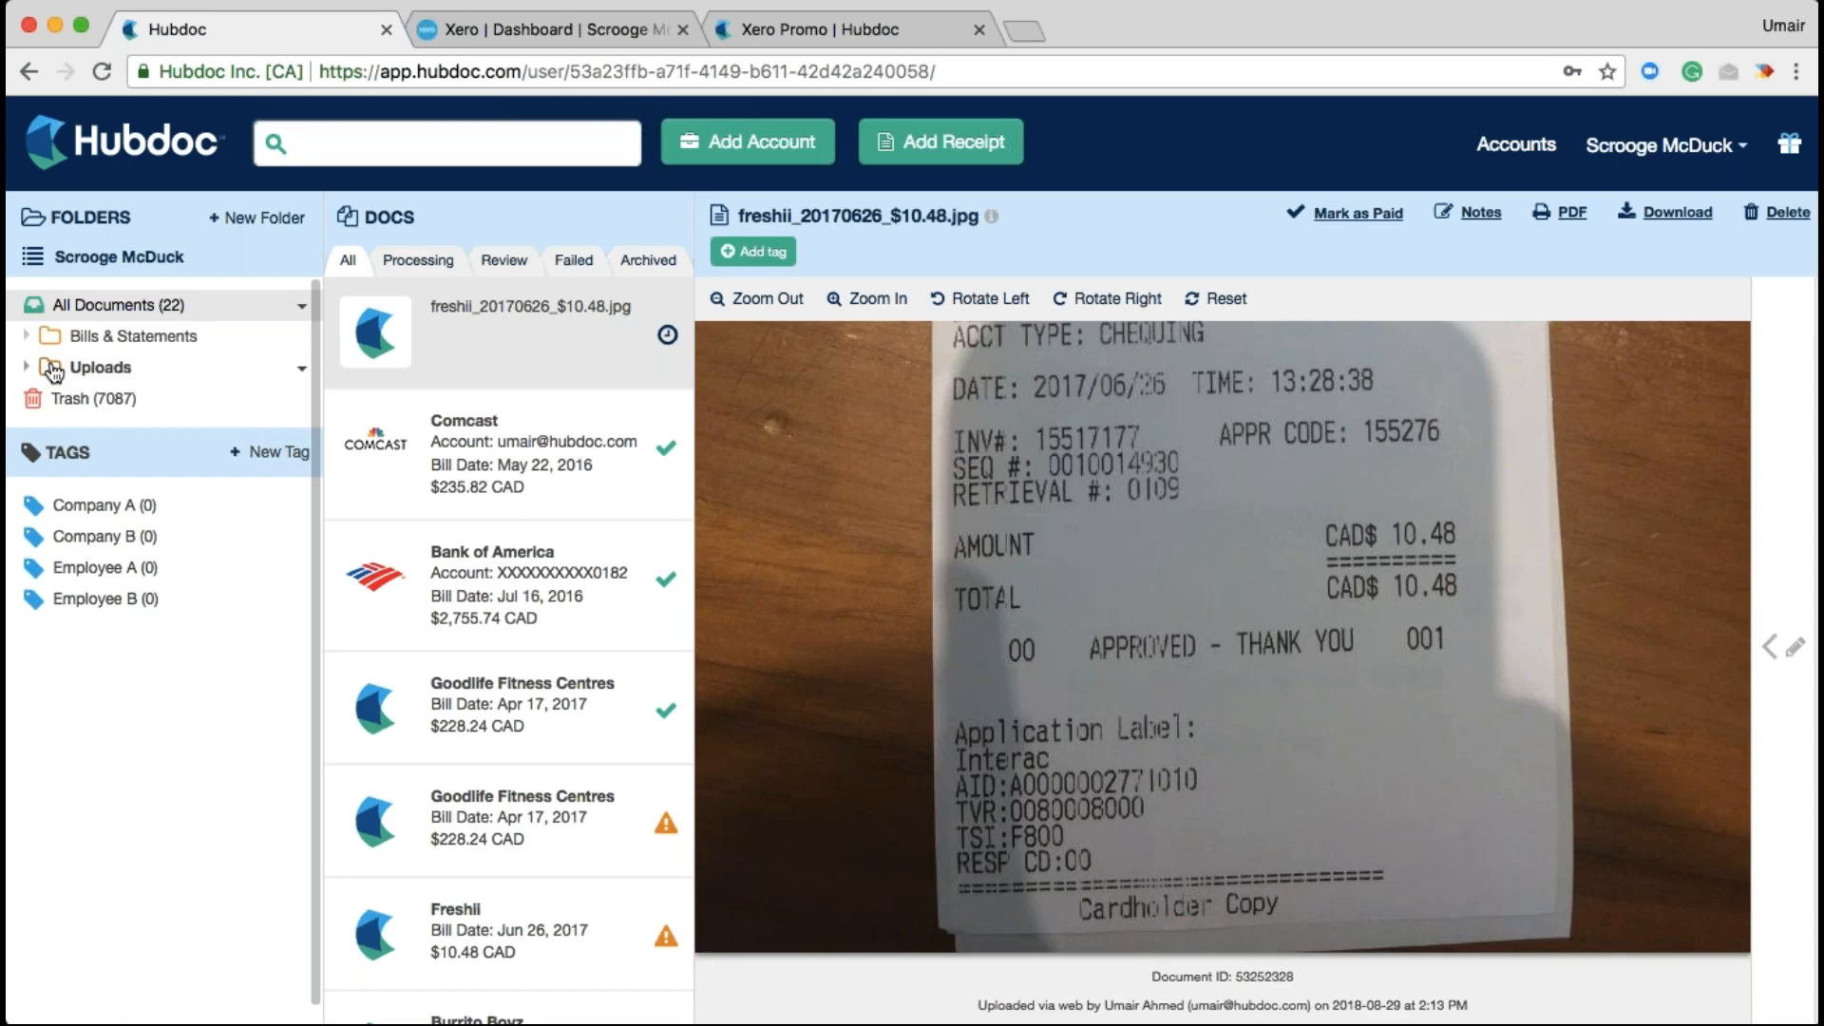
click(597, 145)
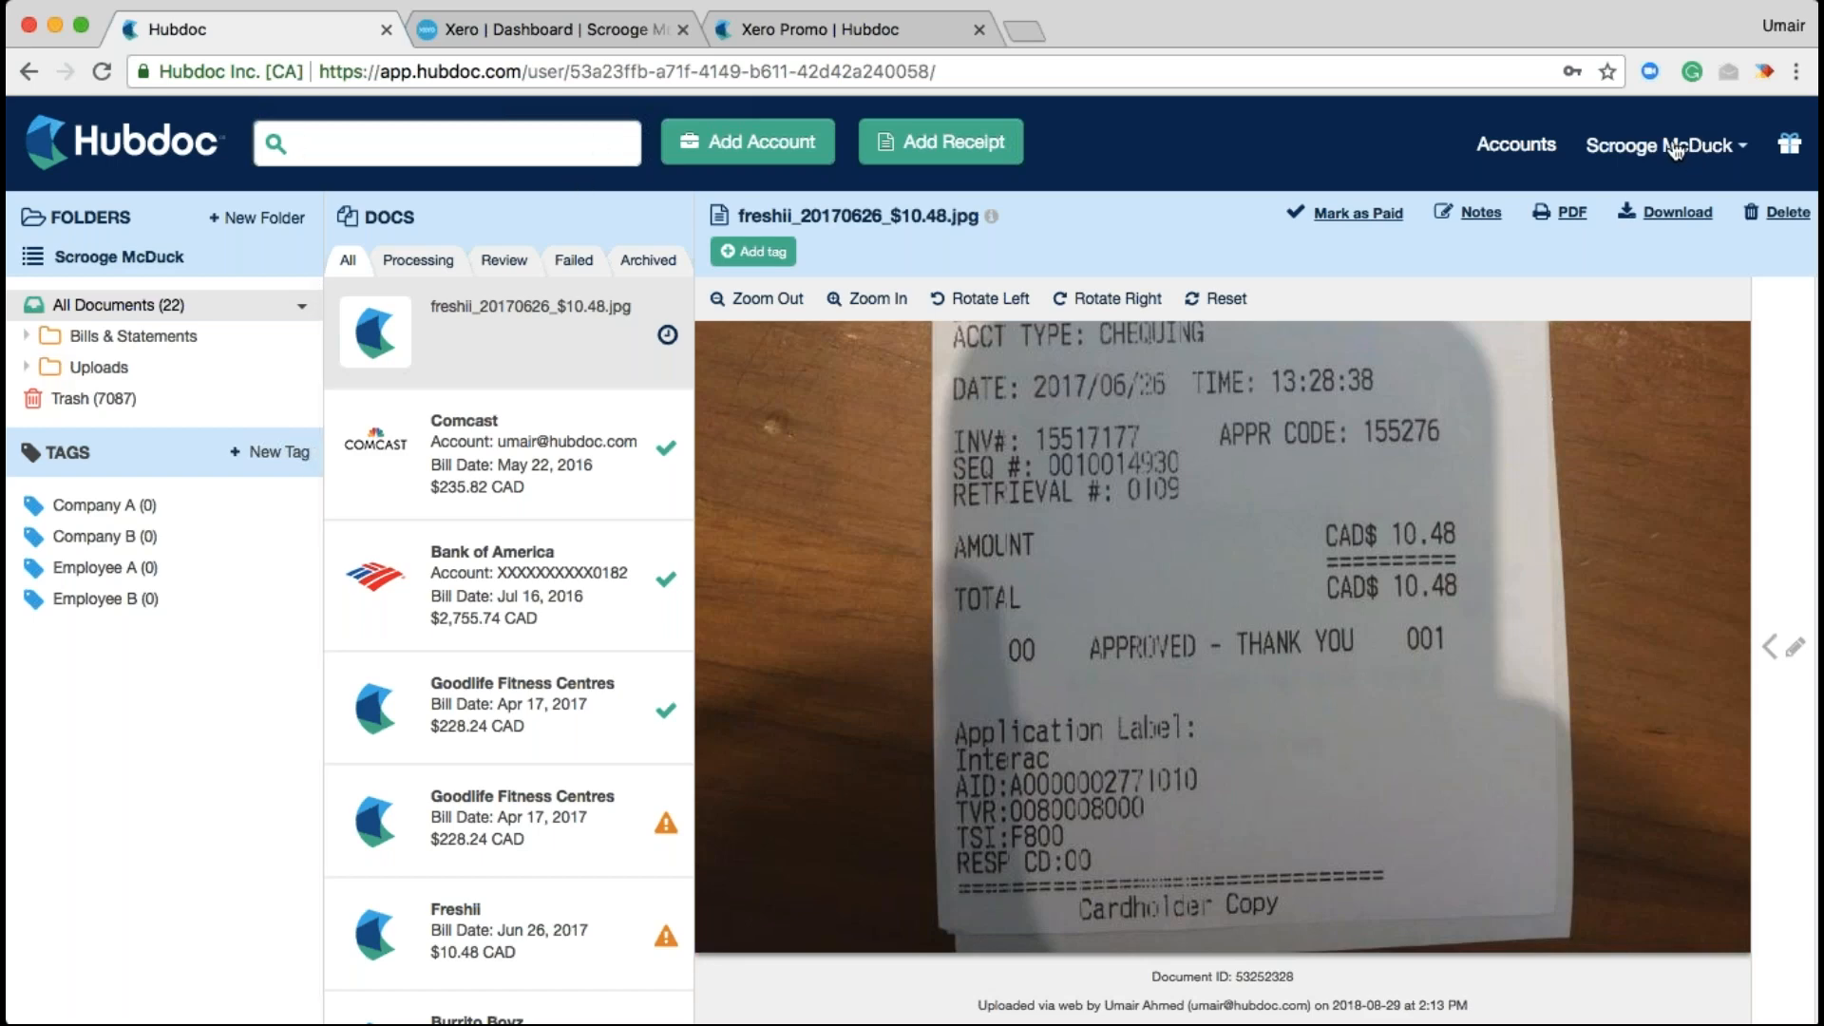
click(1670, 152)
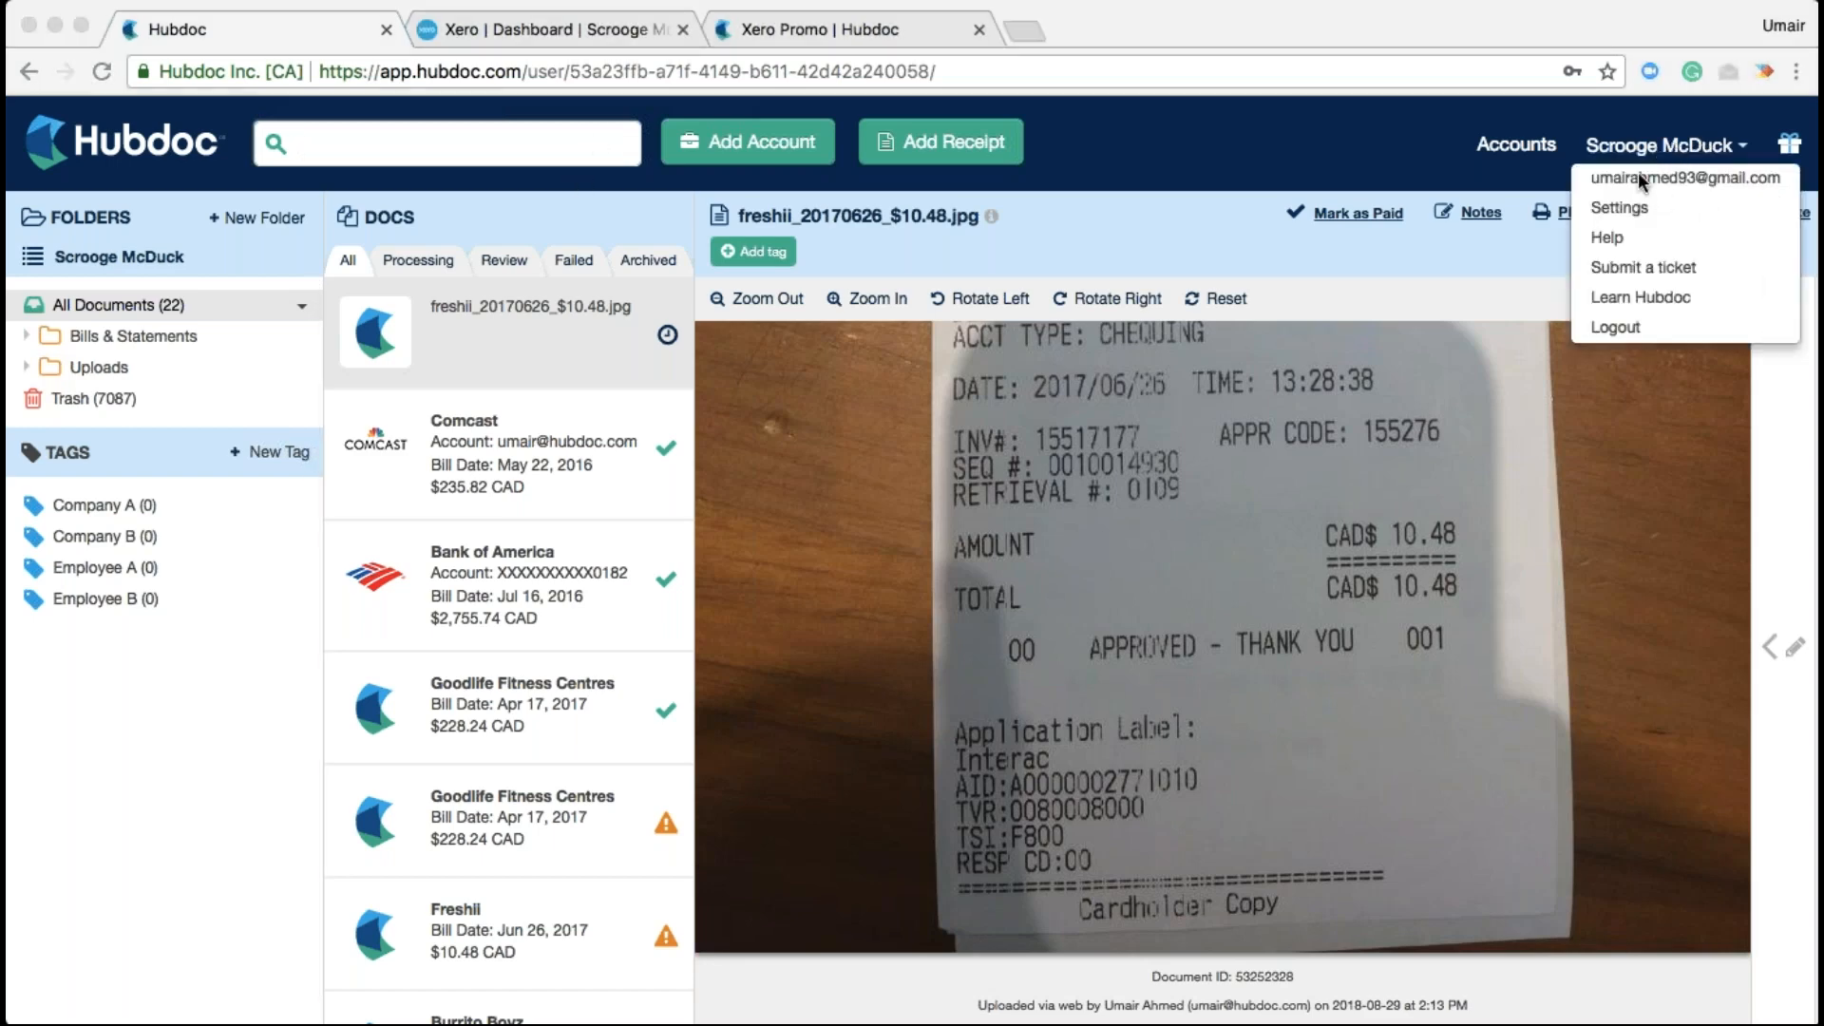
click(1619, 207)
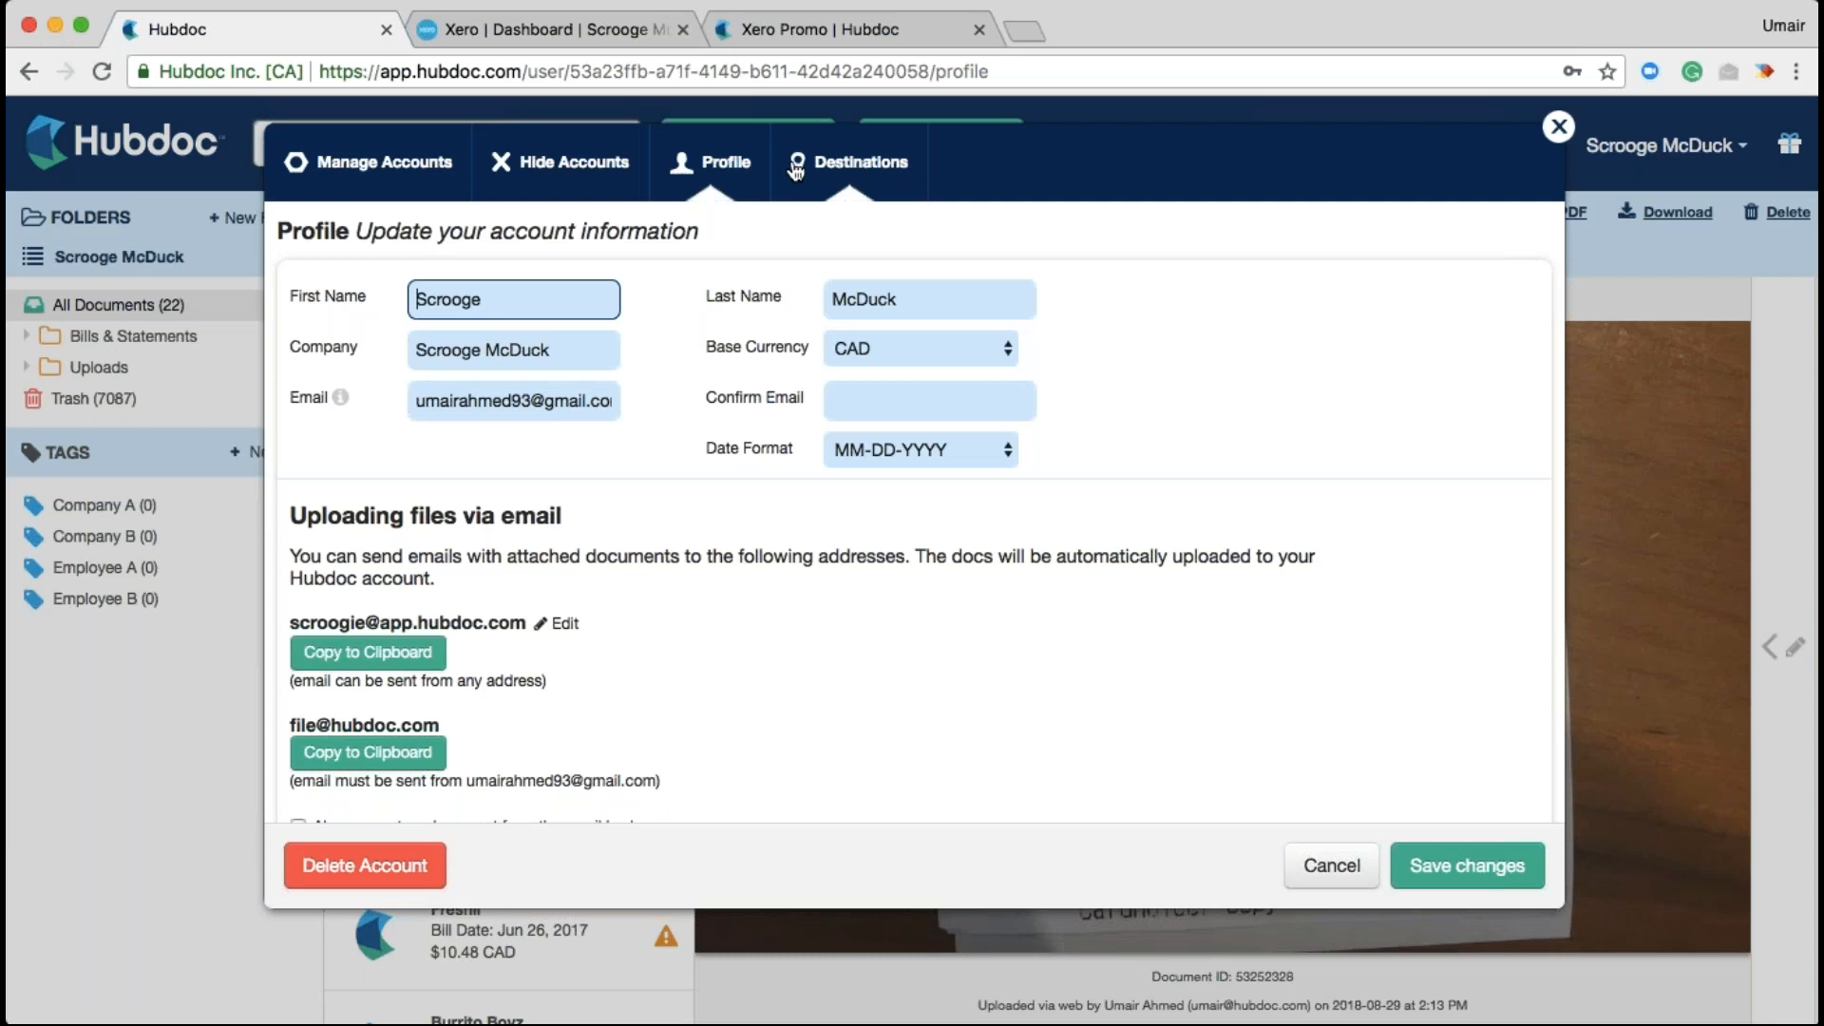
click(851, 172)
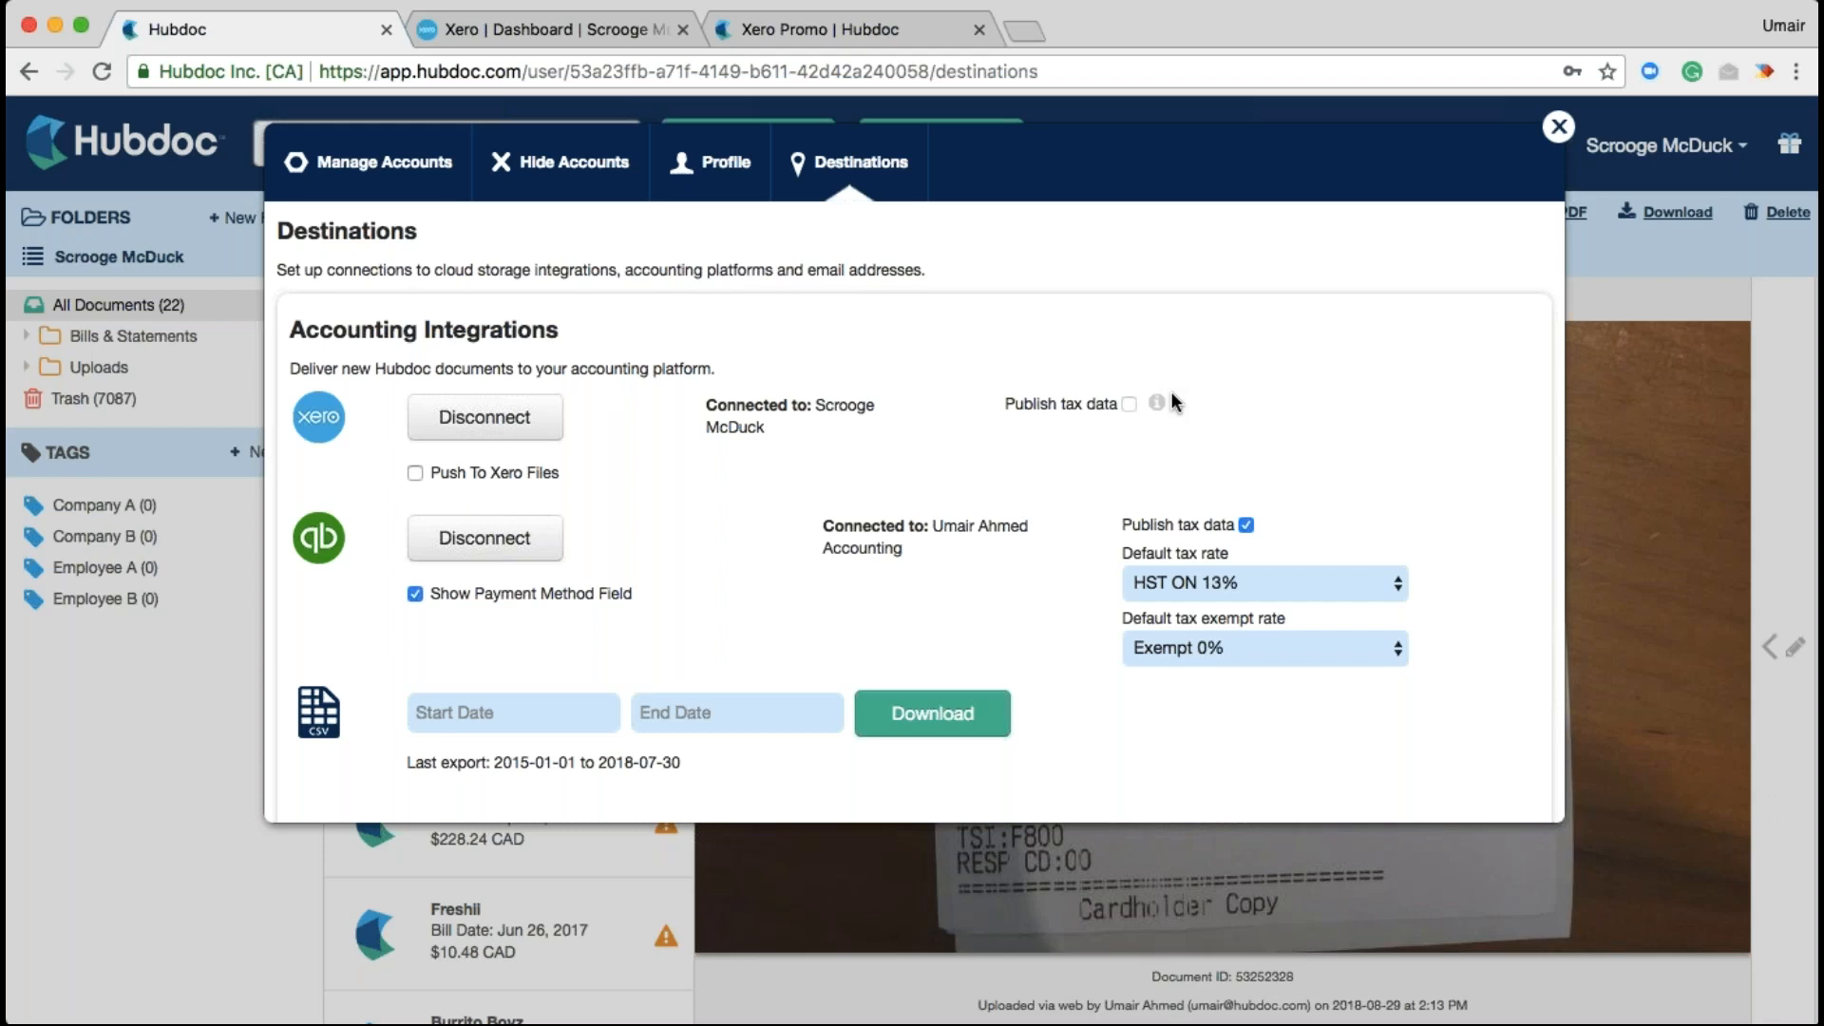
click(208, 760)
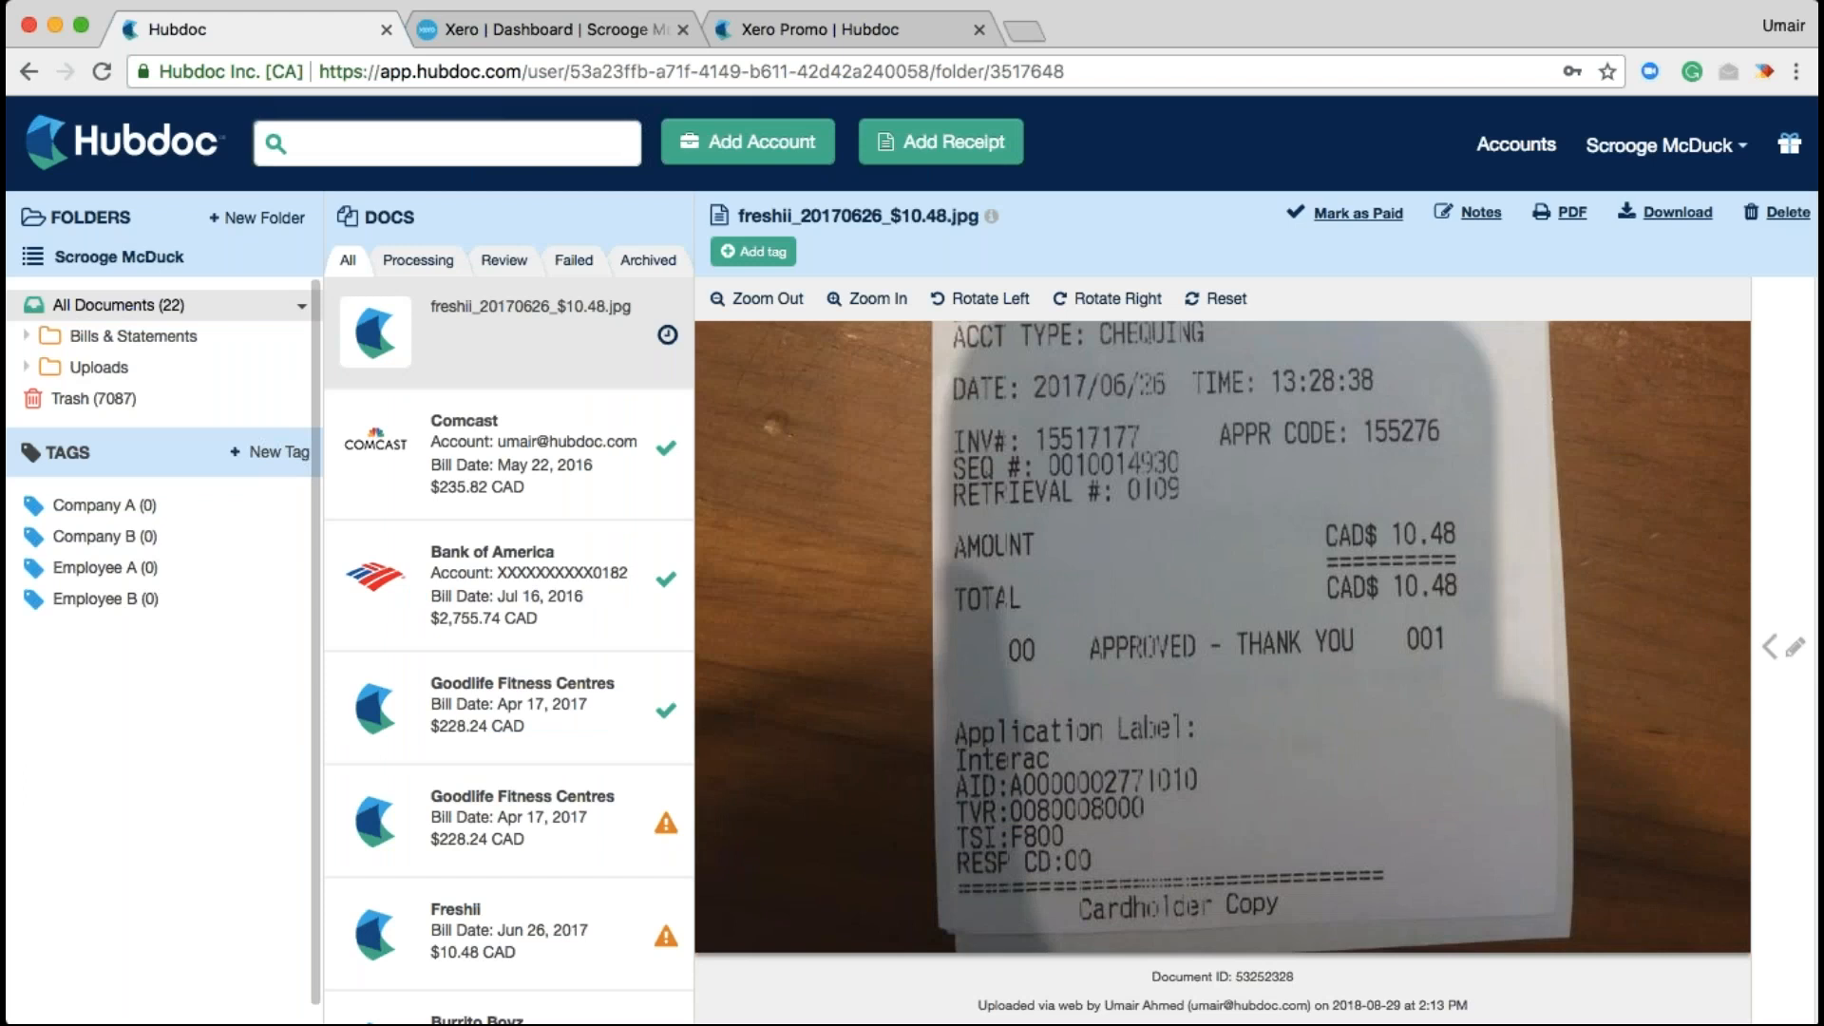
click(138, 335)
click(91, 370)
click(99, 399)
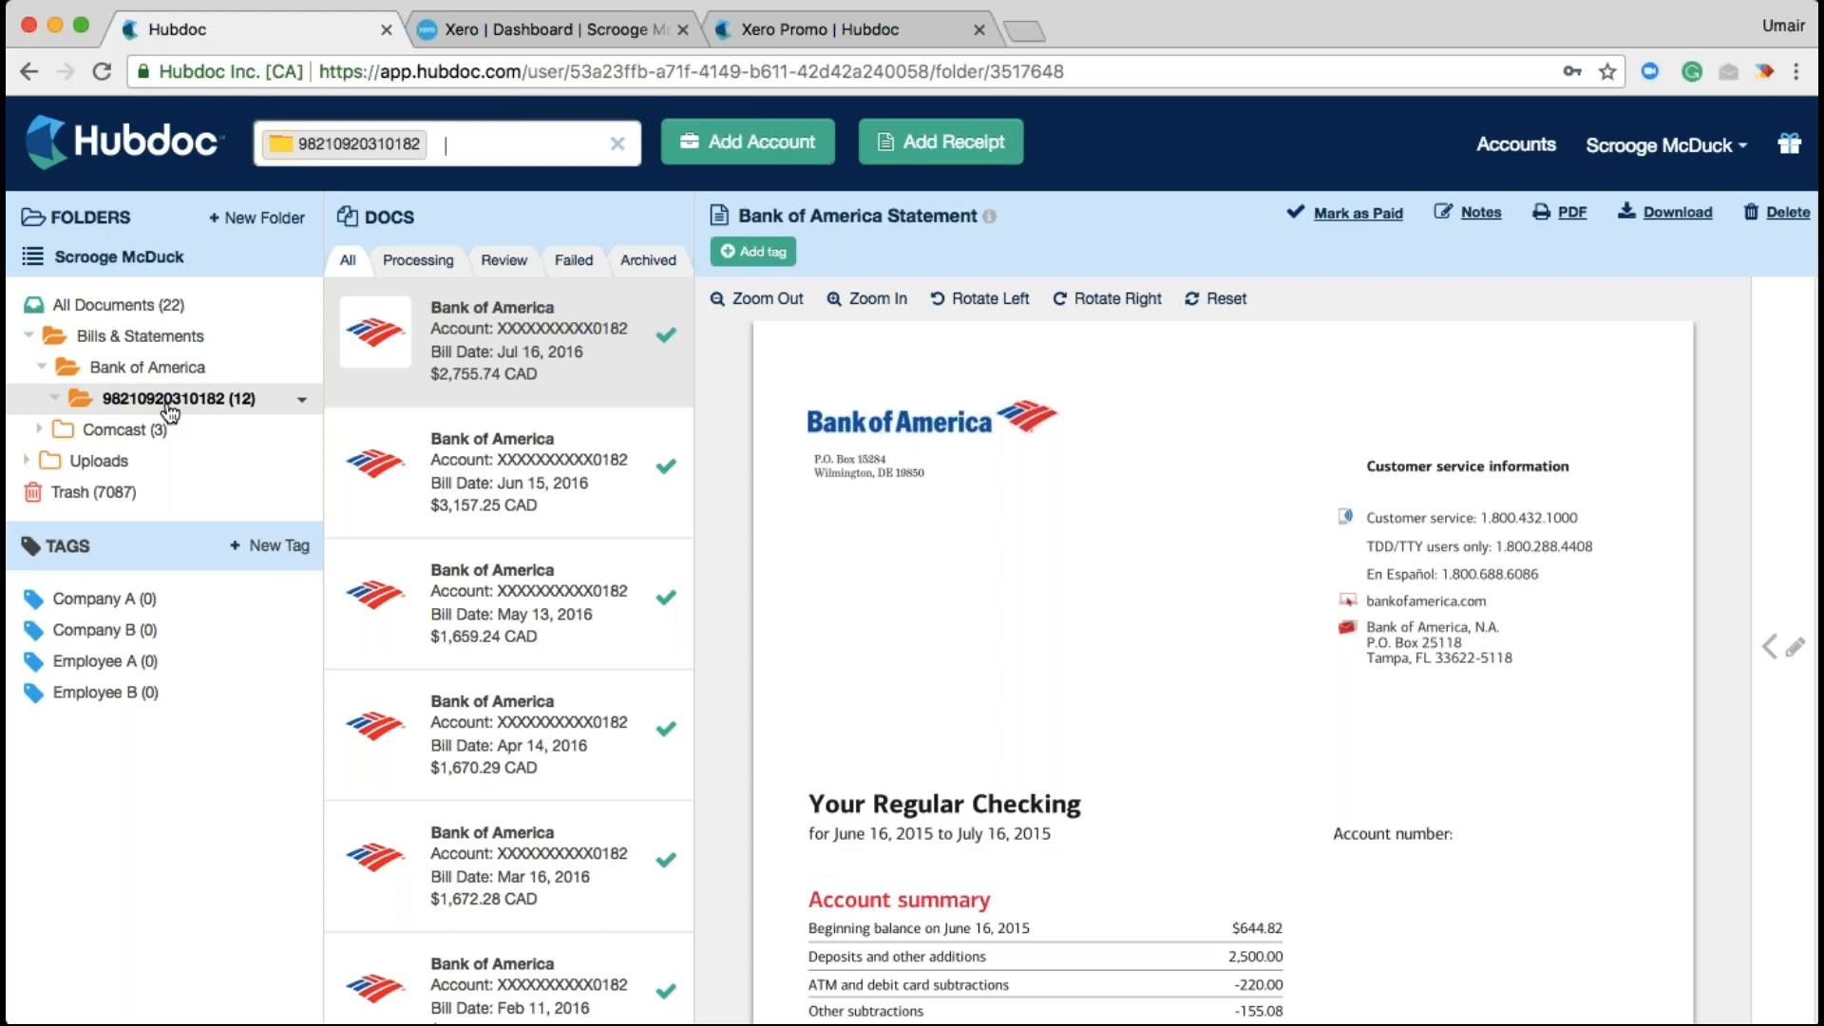
click(106, 433)
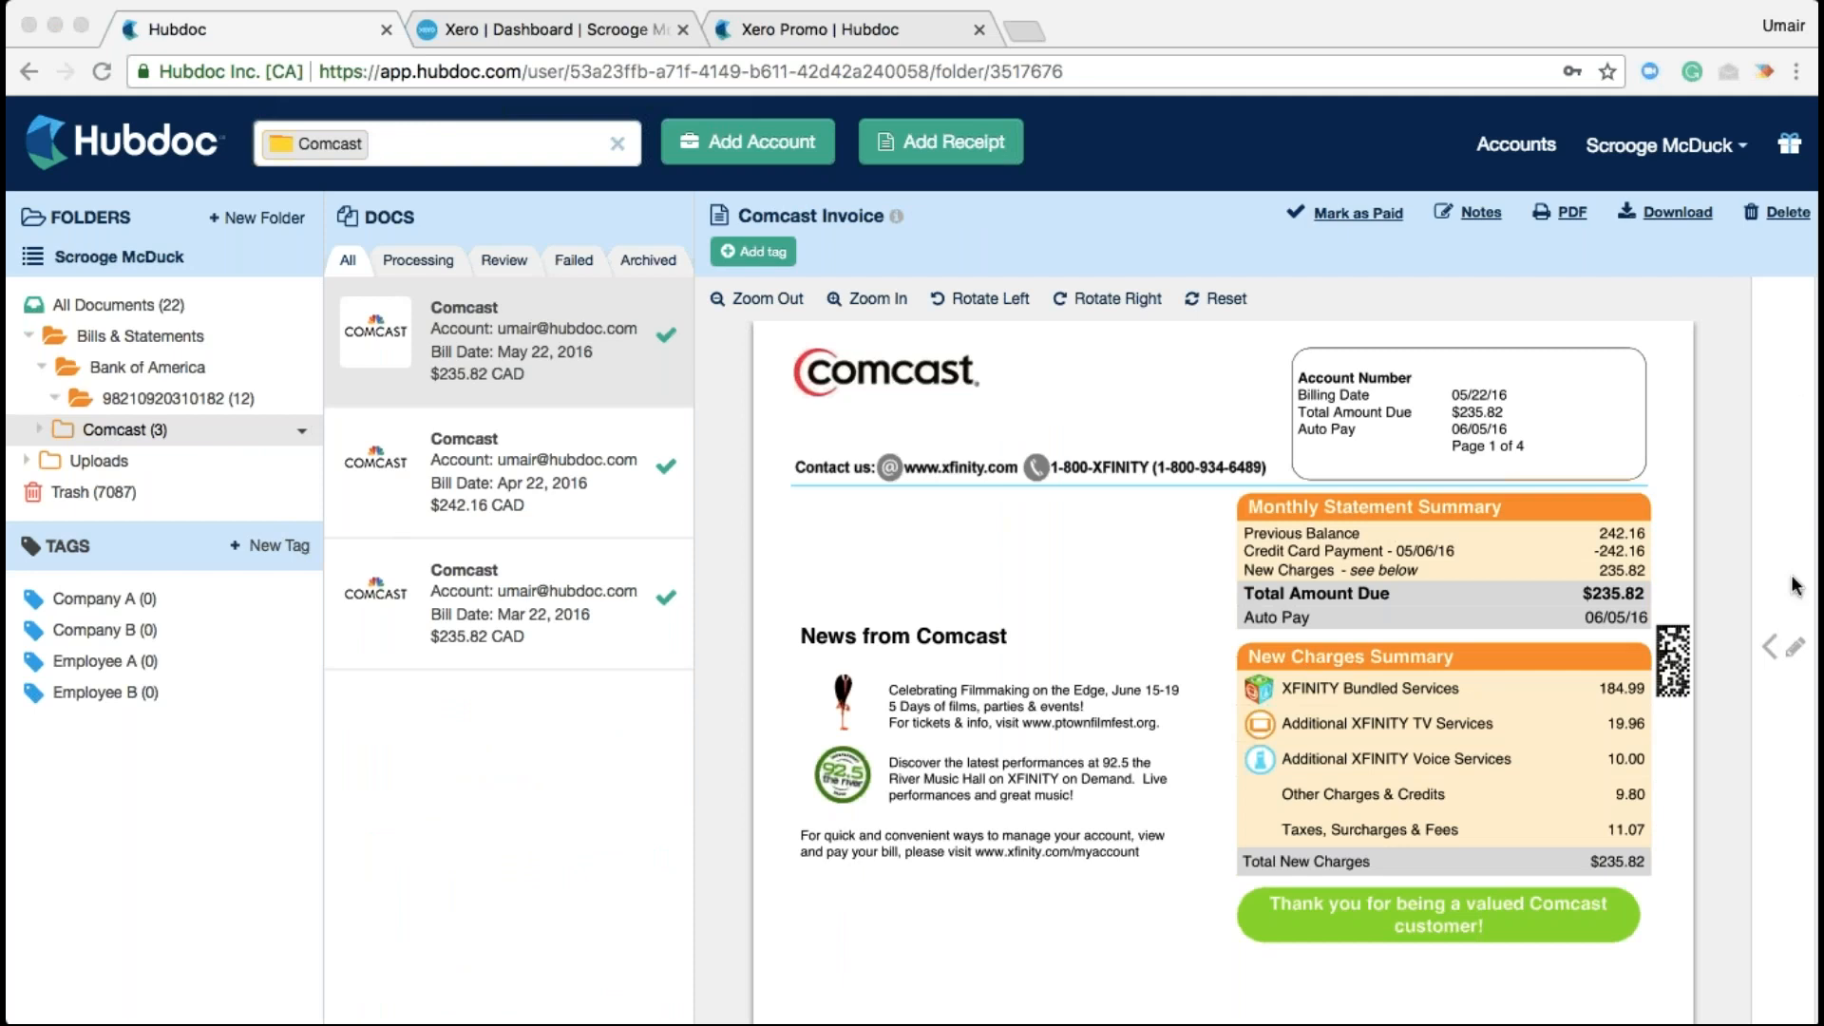
Open the May 22 Comcast invoice's details panel and expand the Xero destination's publishing configuration
click(1779, 651)
click(1779, 651)
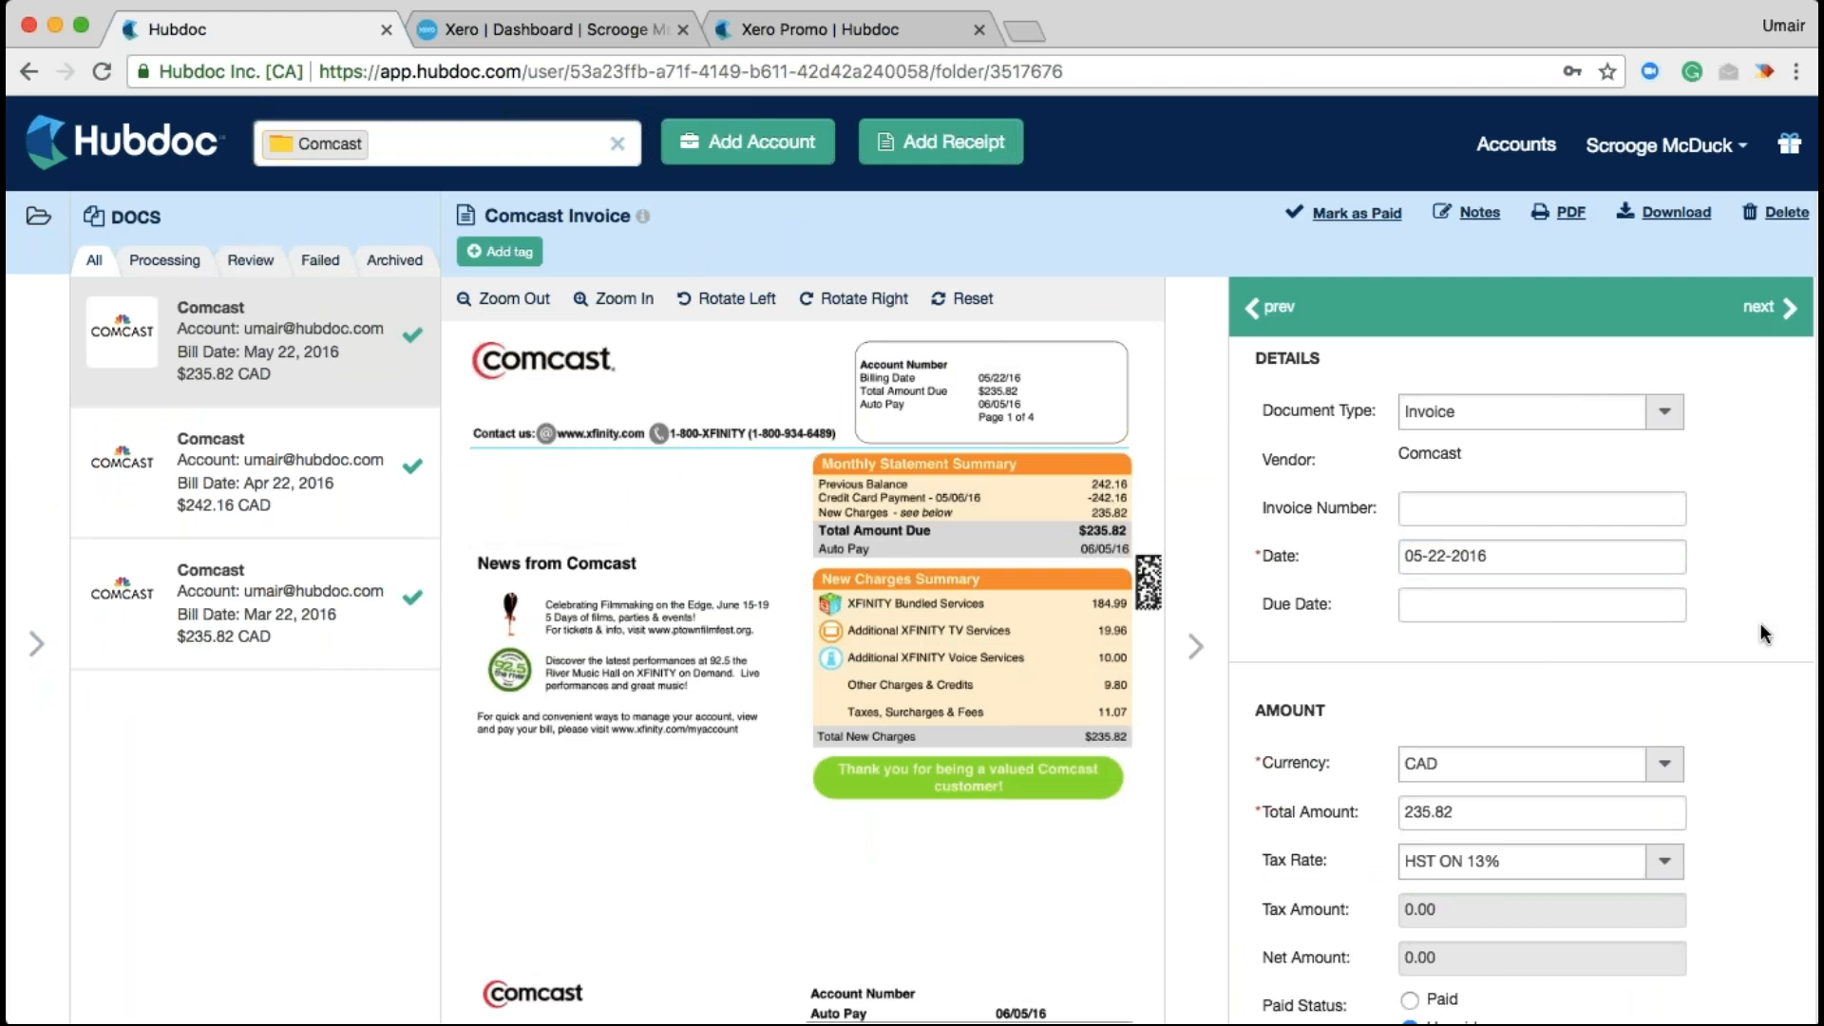
scroll(1762, 635, down, 5)
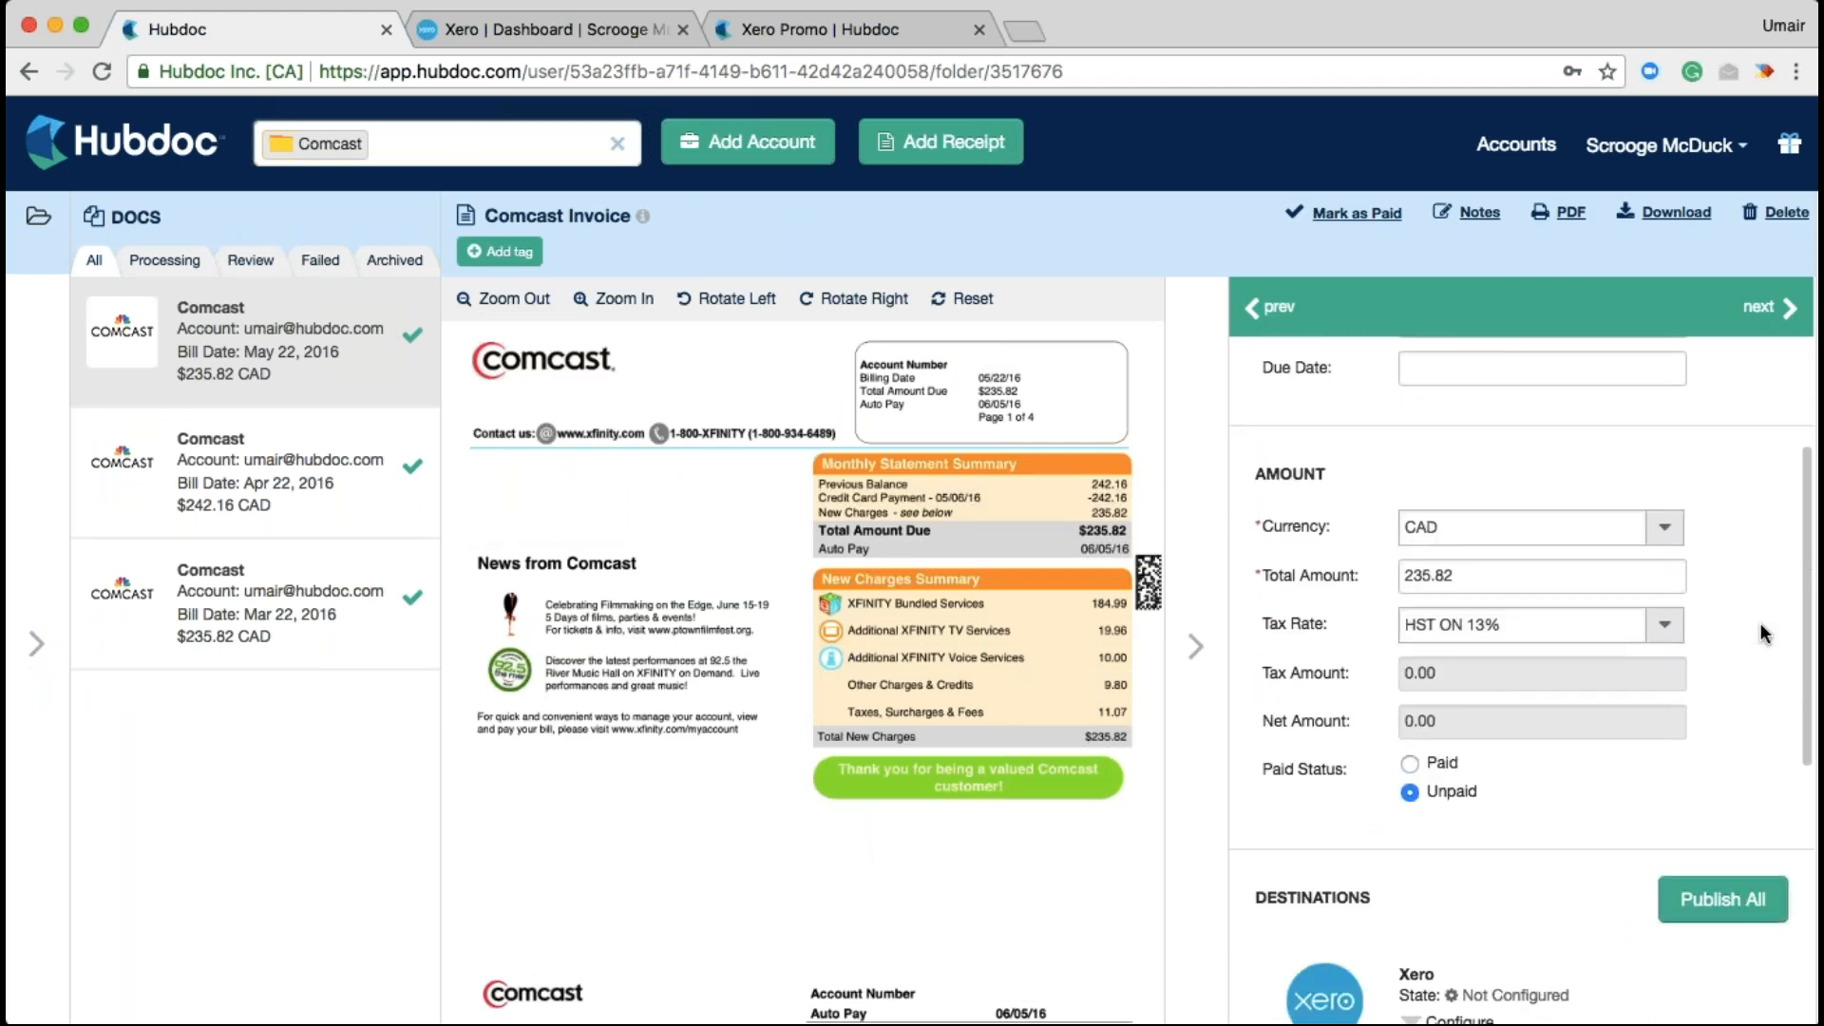
scroll(1762, 635, down, 10)
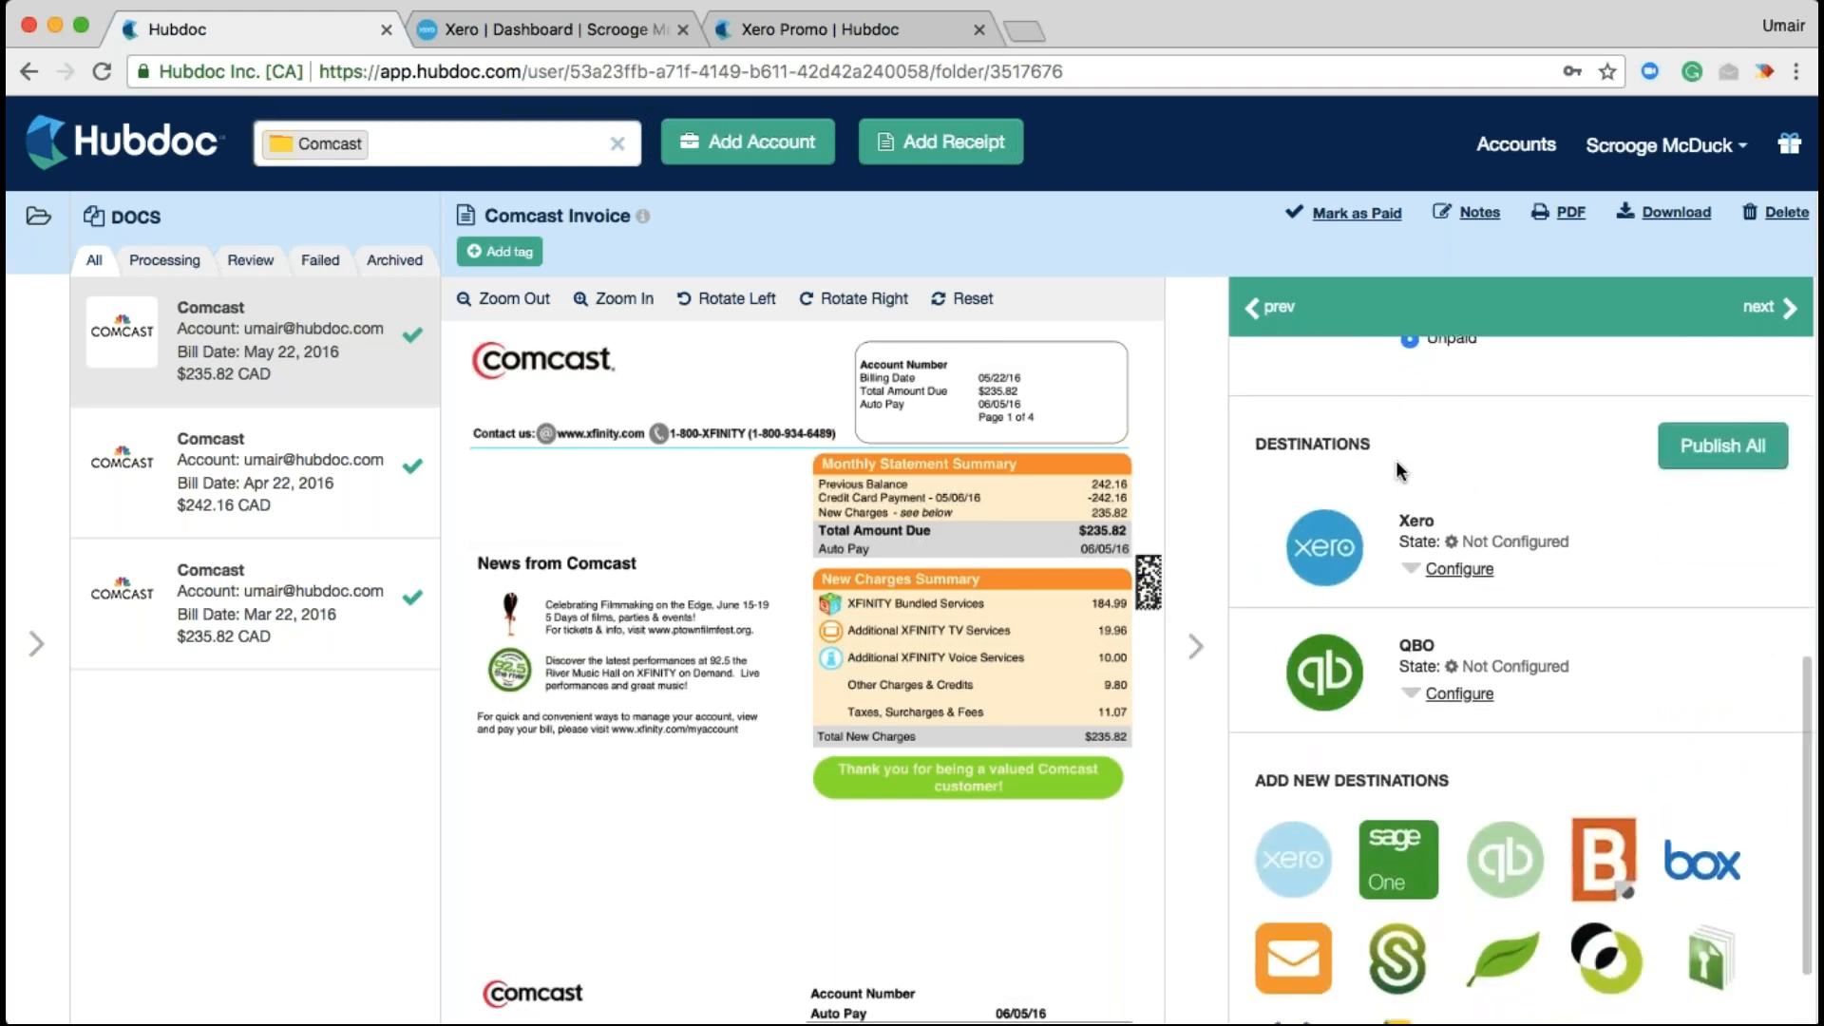
click(1453, 568)
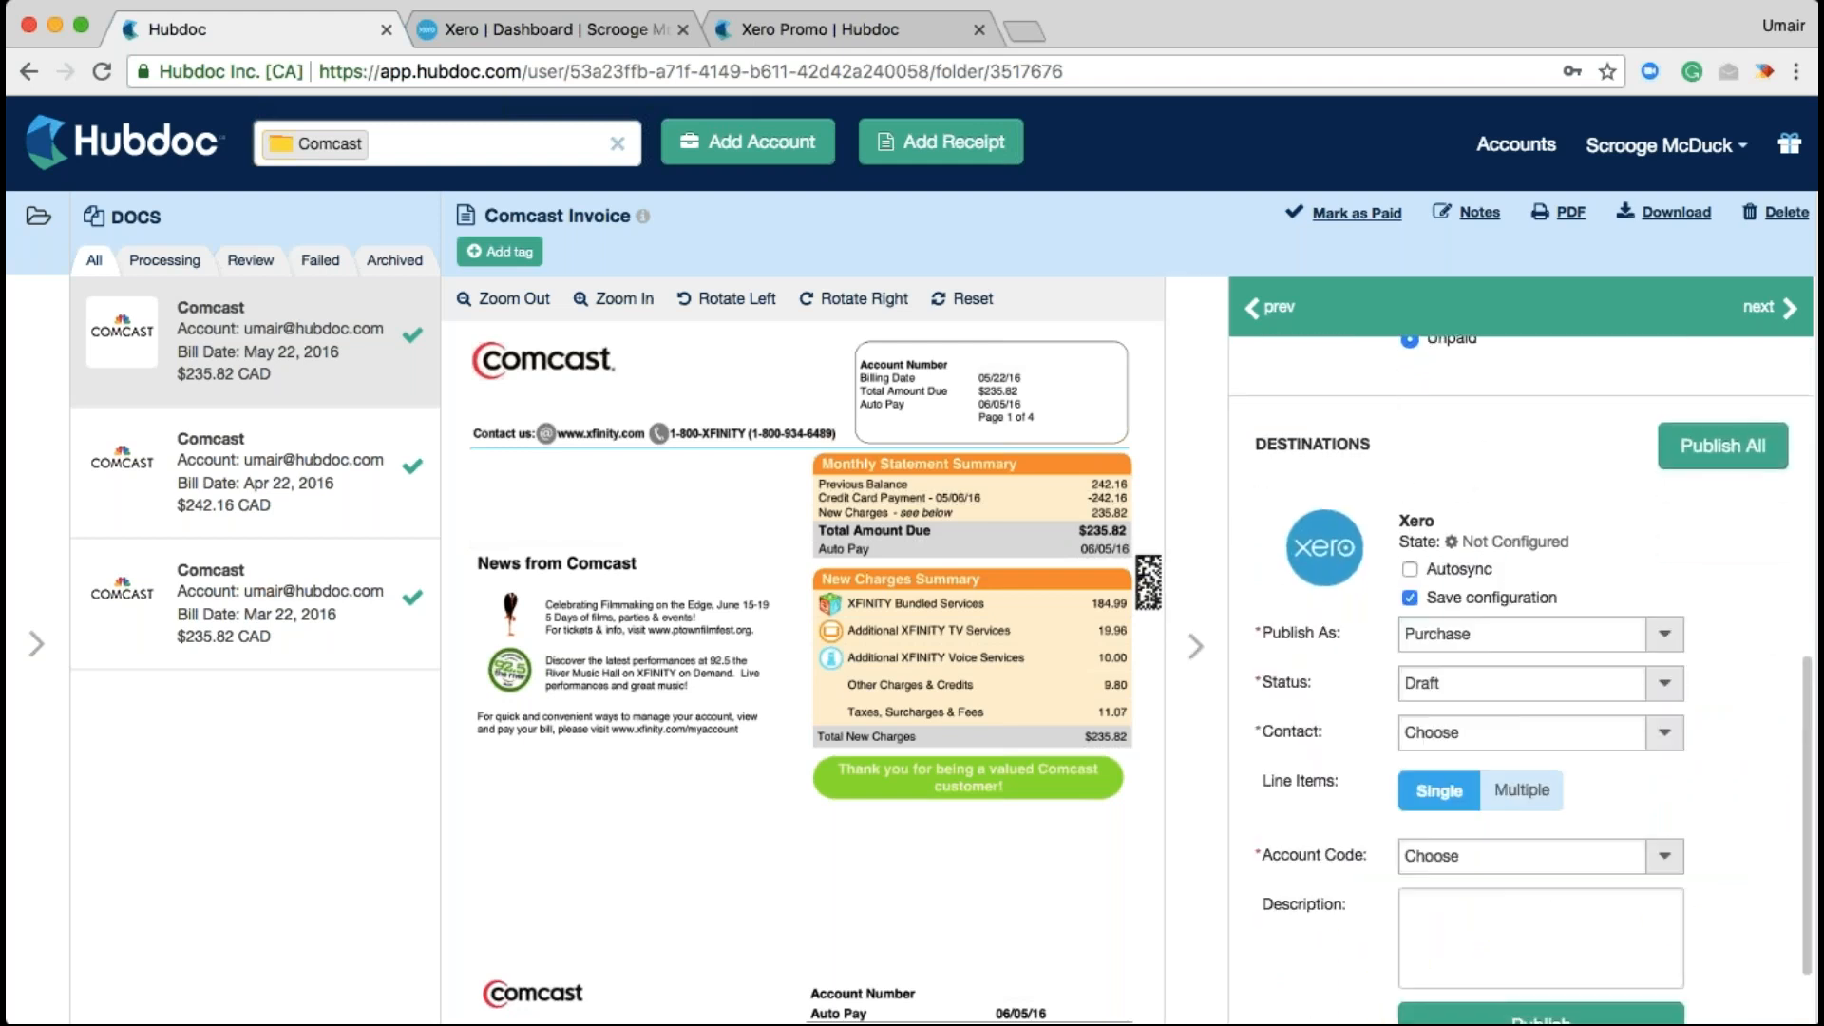
Keep Purchase and Draft, set the contact to Comcast, and switch to multiple line items
scroll(1519, 665, down, 2)
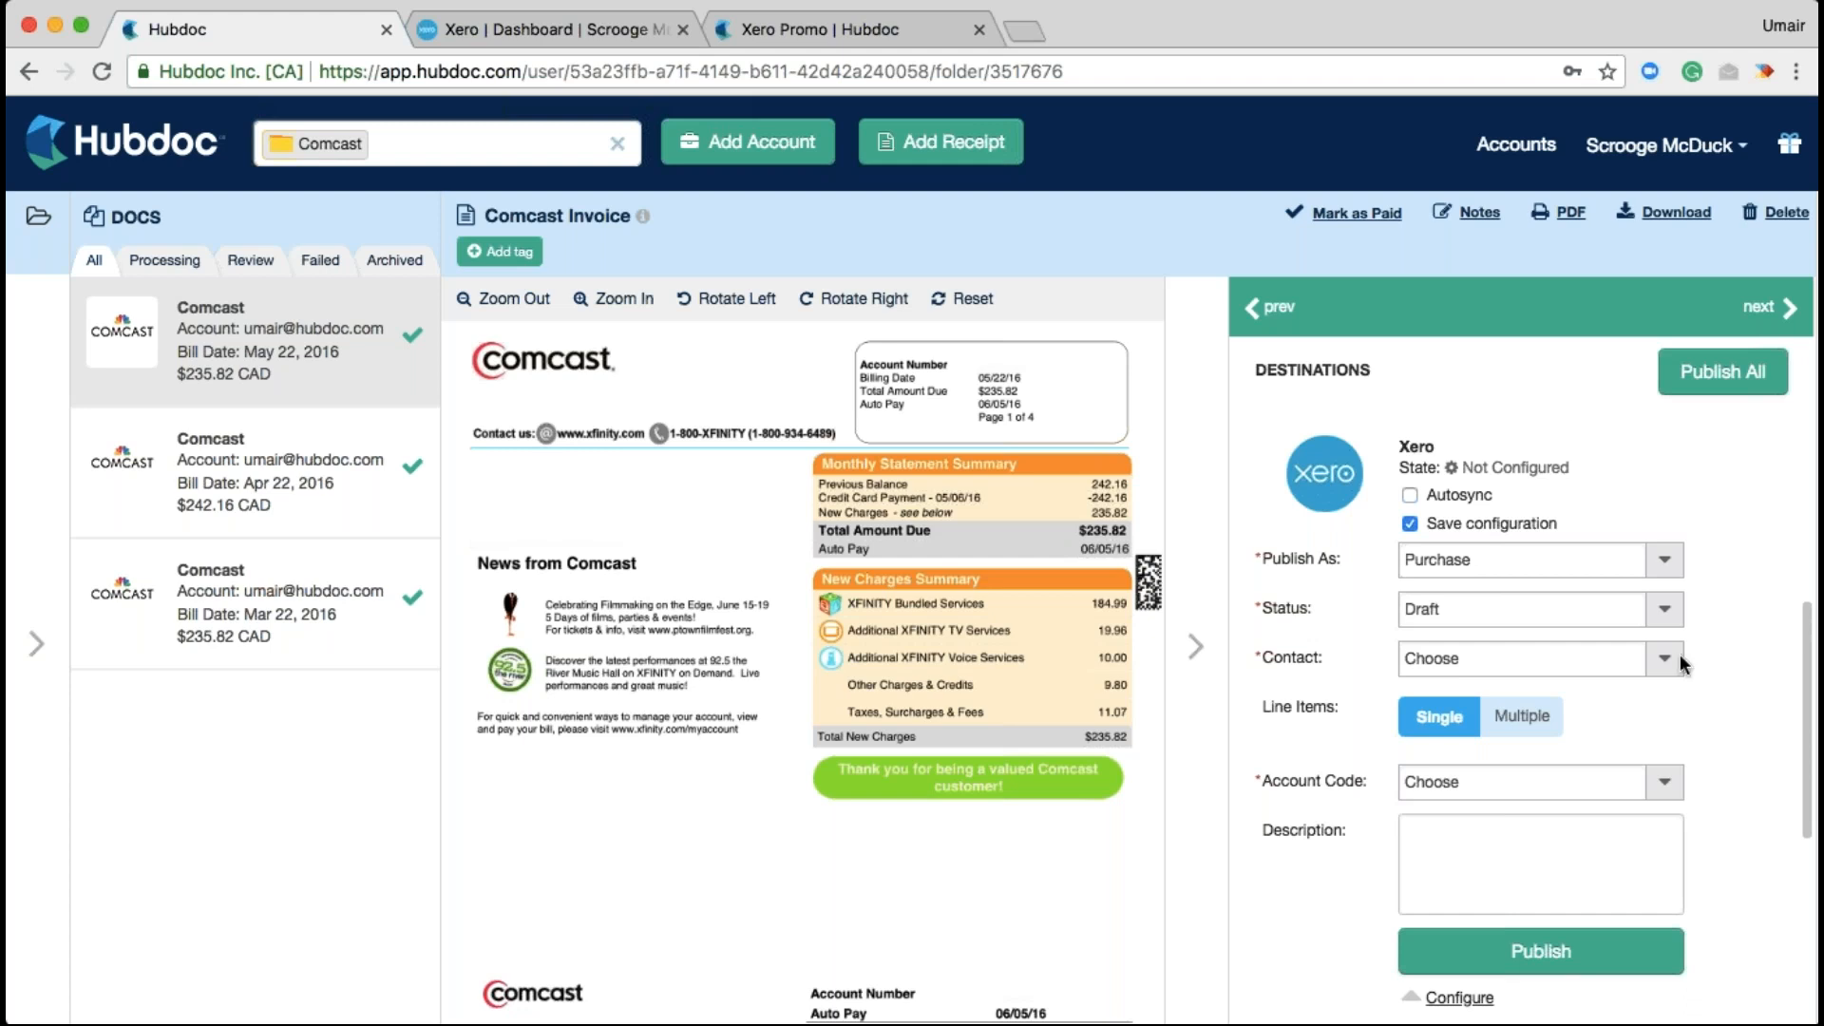
click(1668, 564)
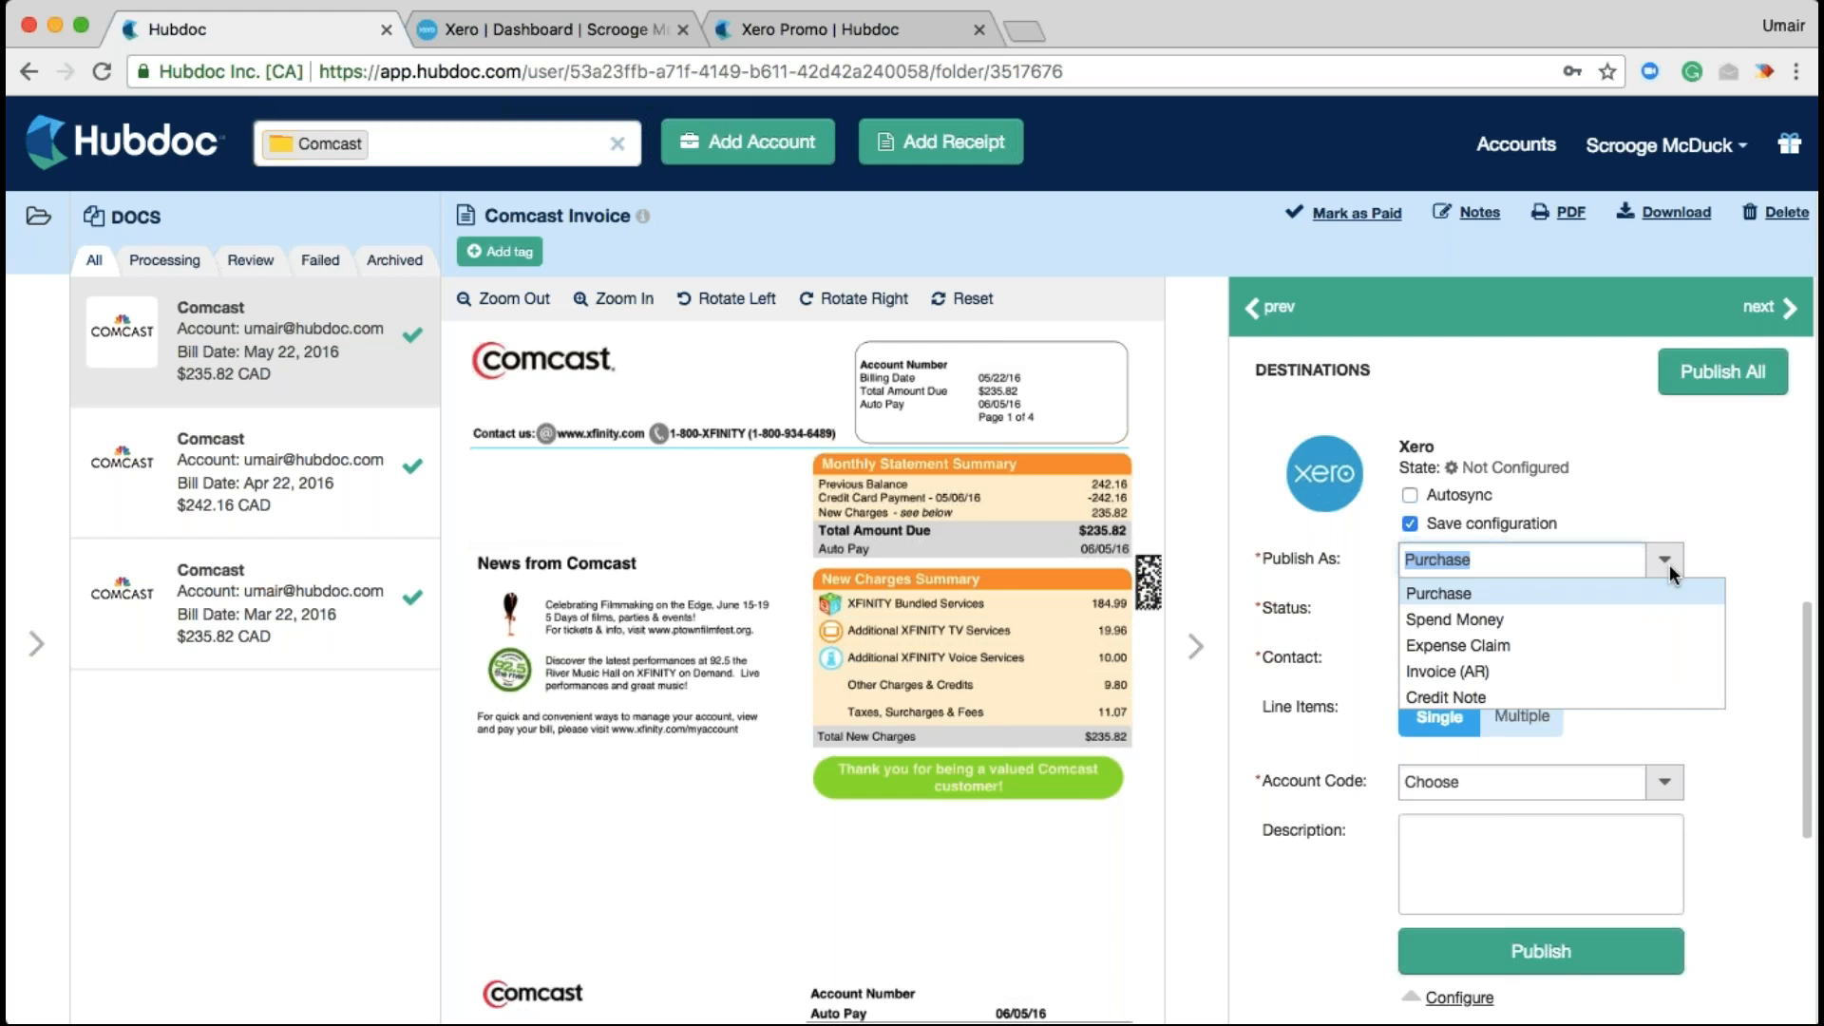
click(1744, 511)
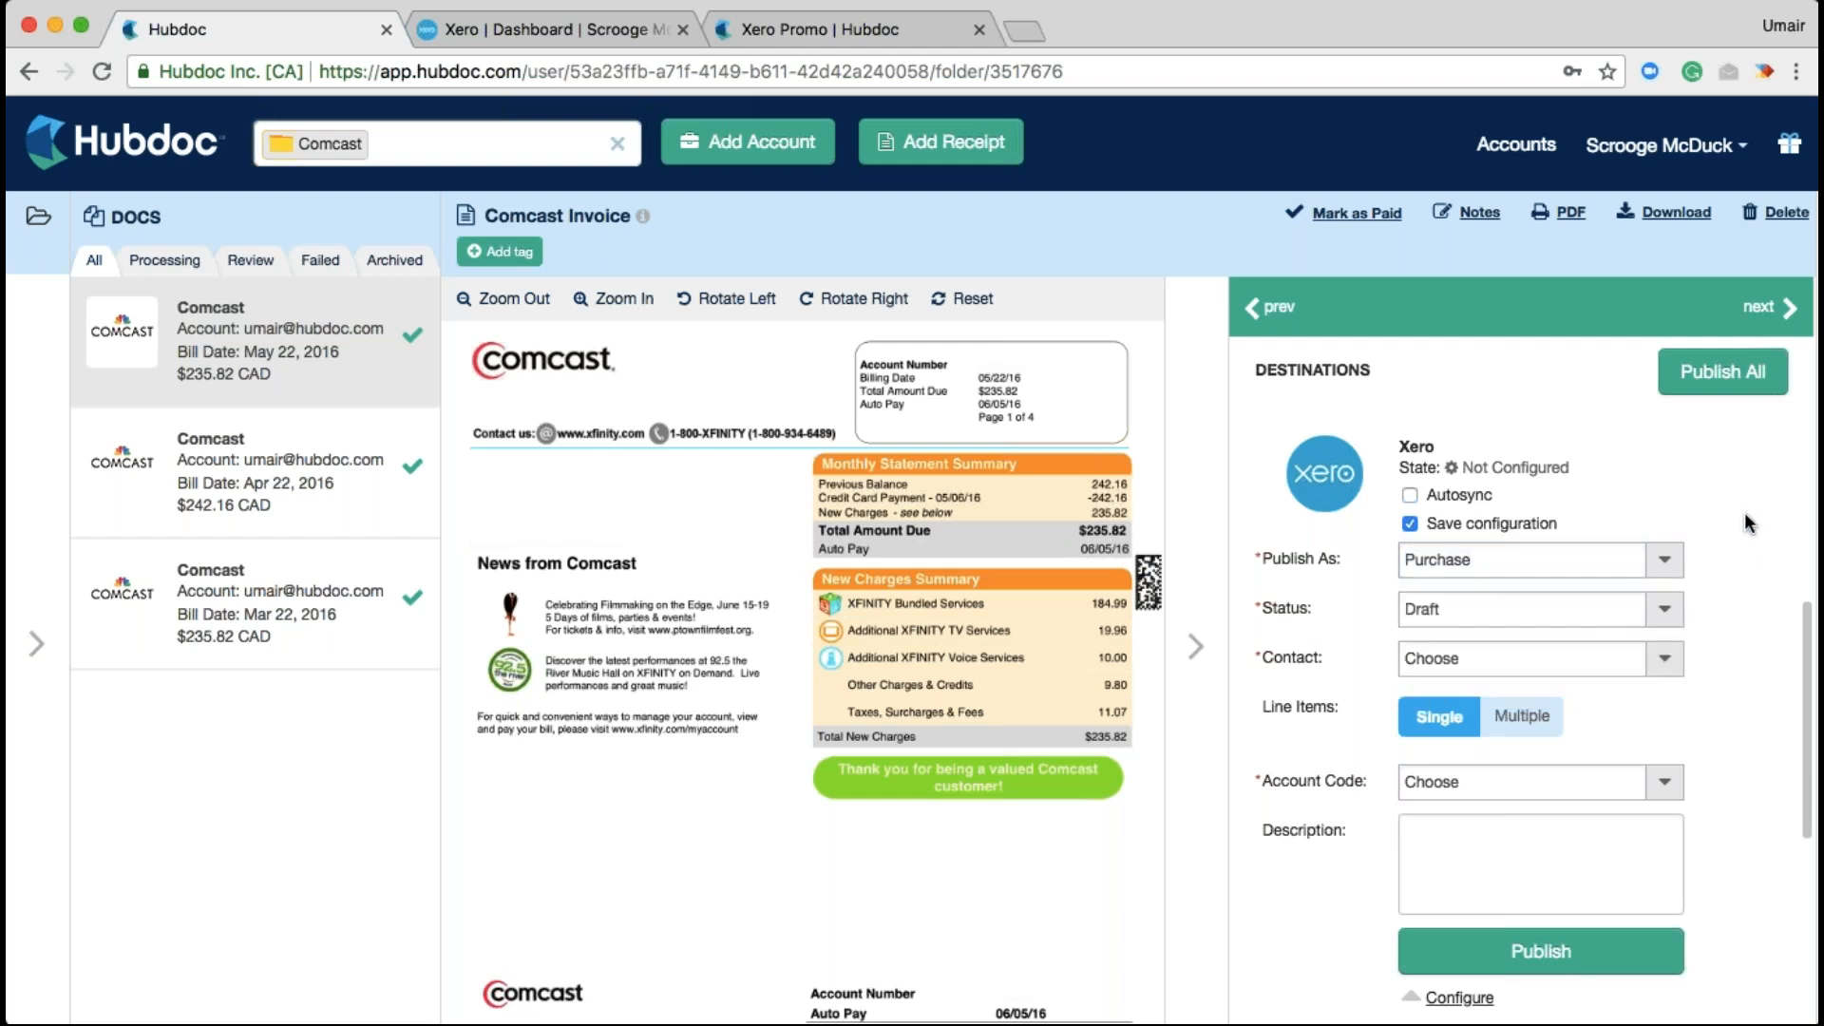
click(1666, 616)
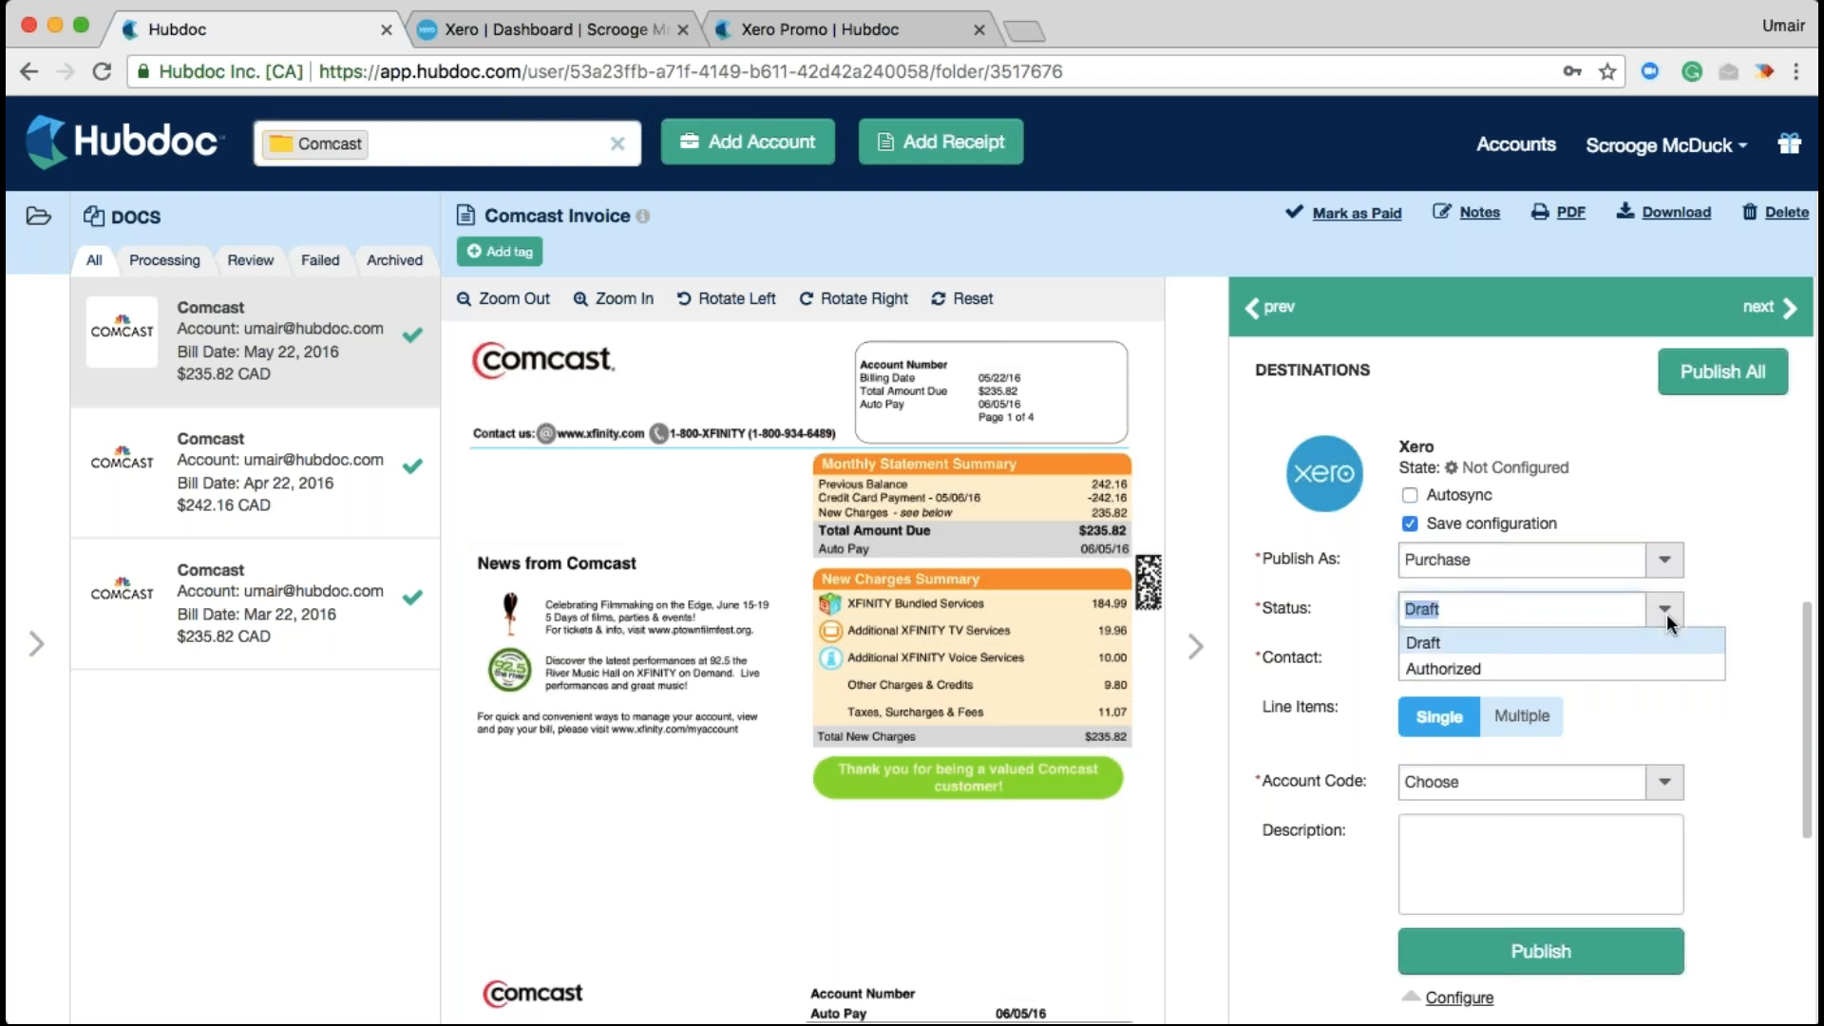
click(1746, 745)
click(1664, 658)
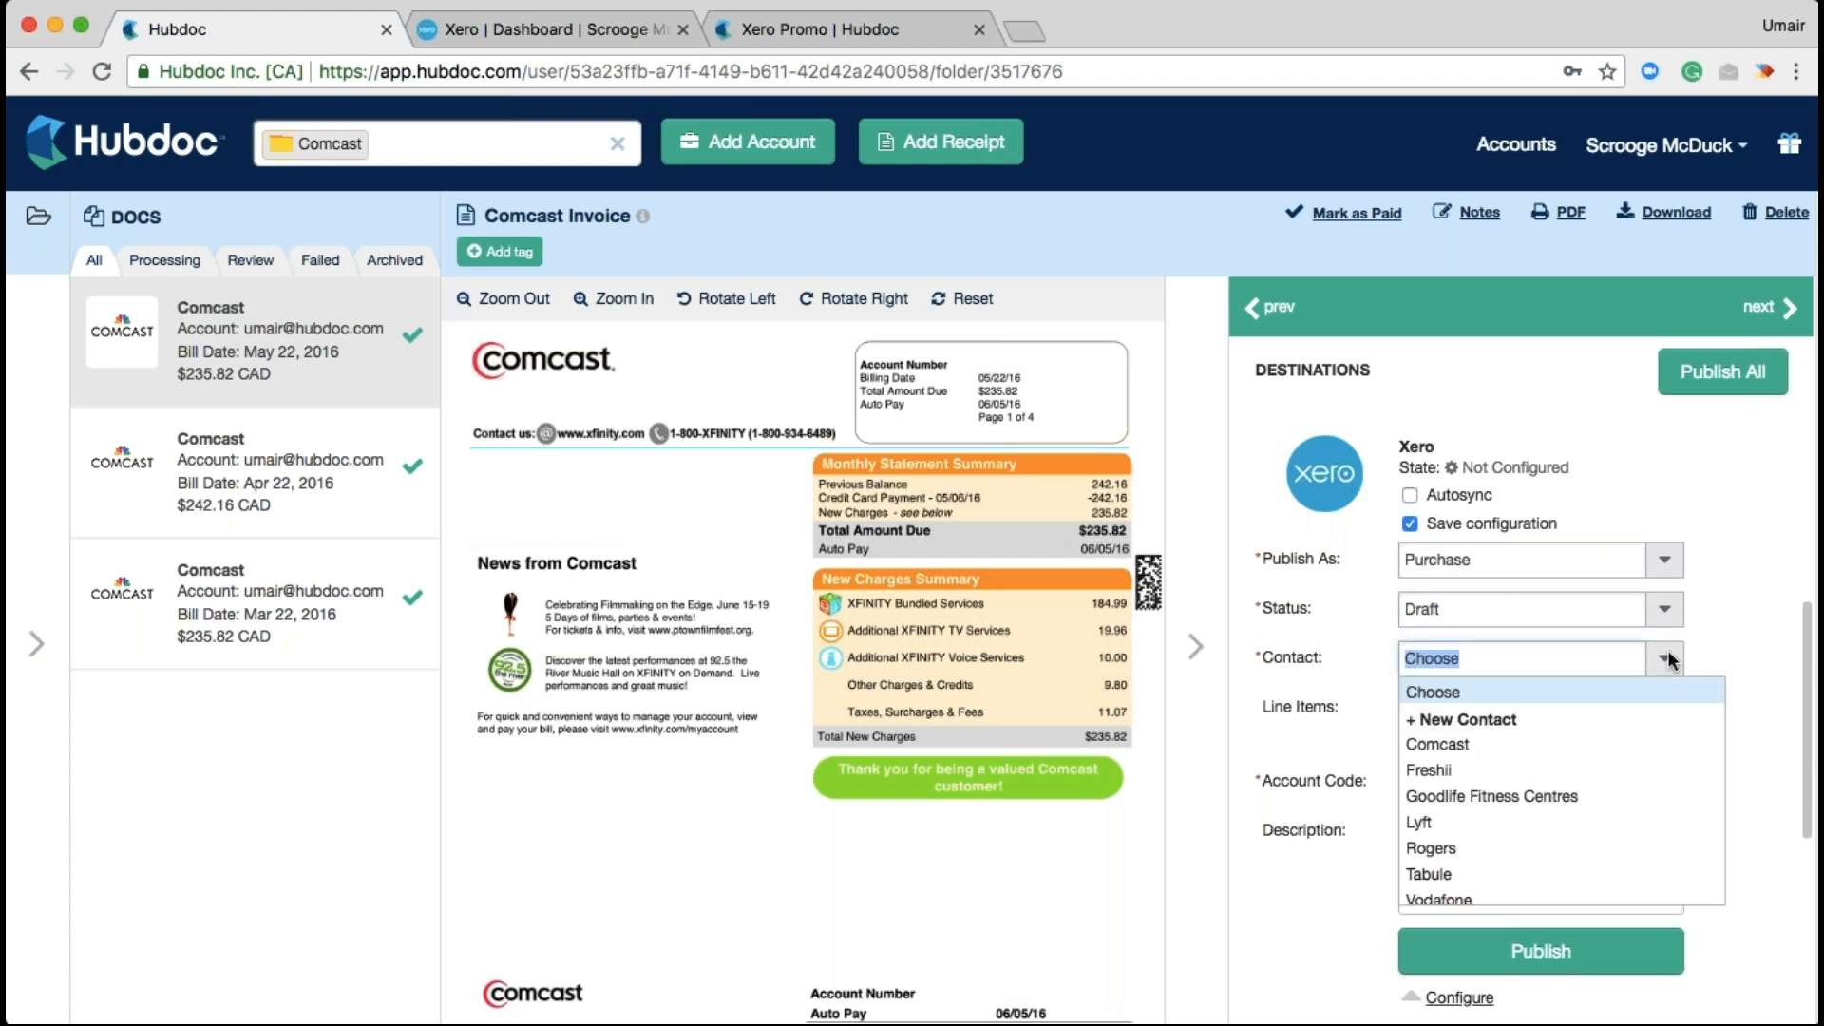
click(1603, 740)
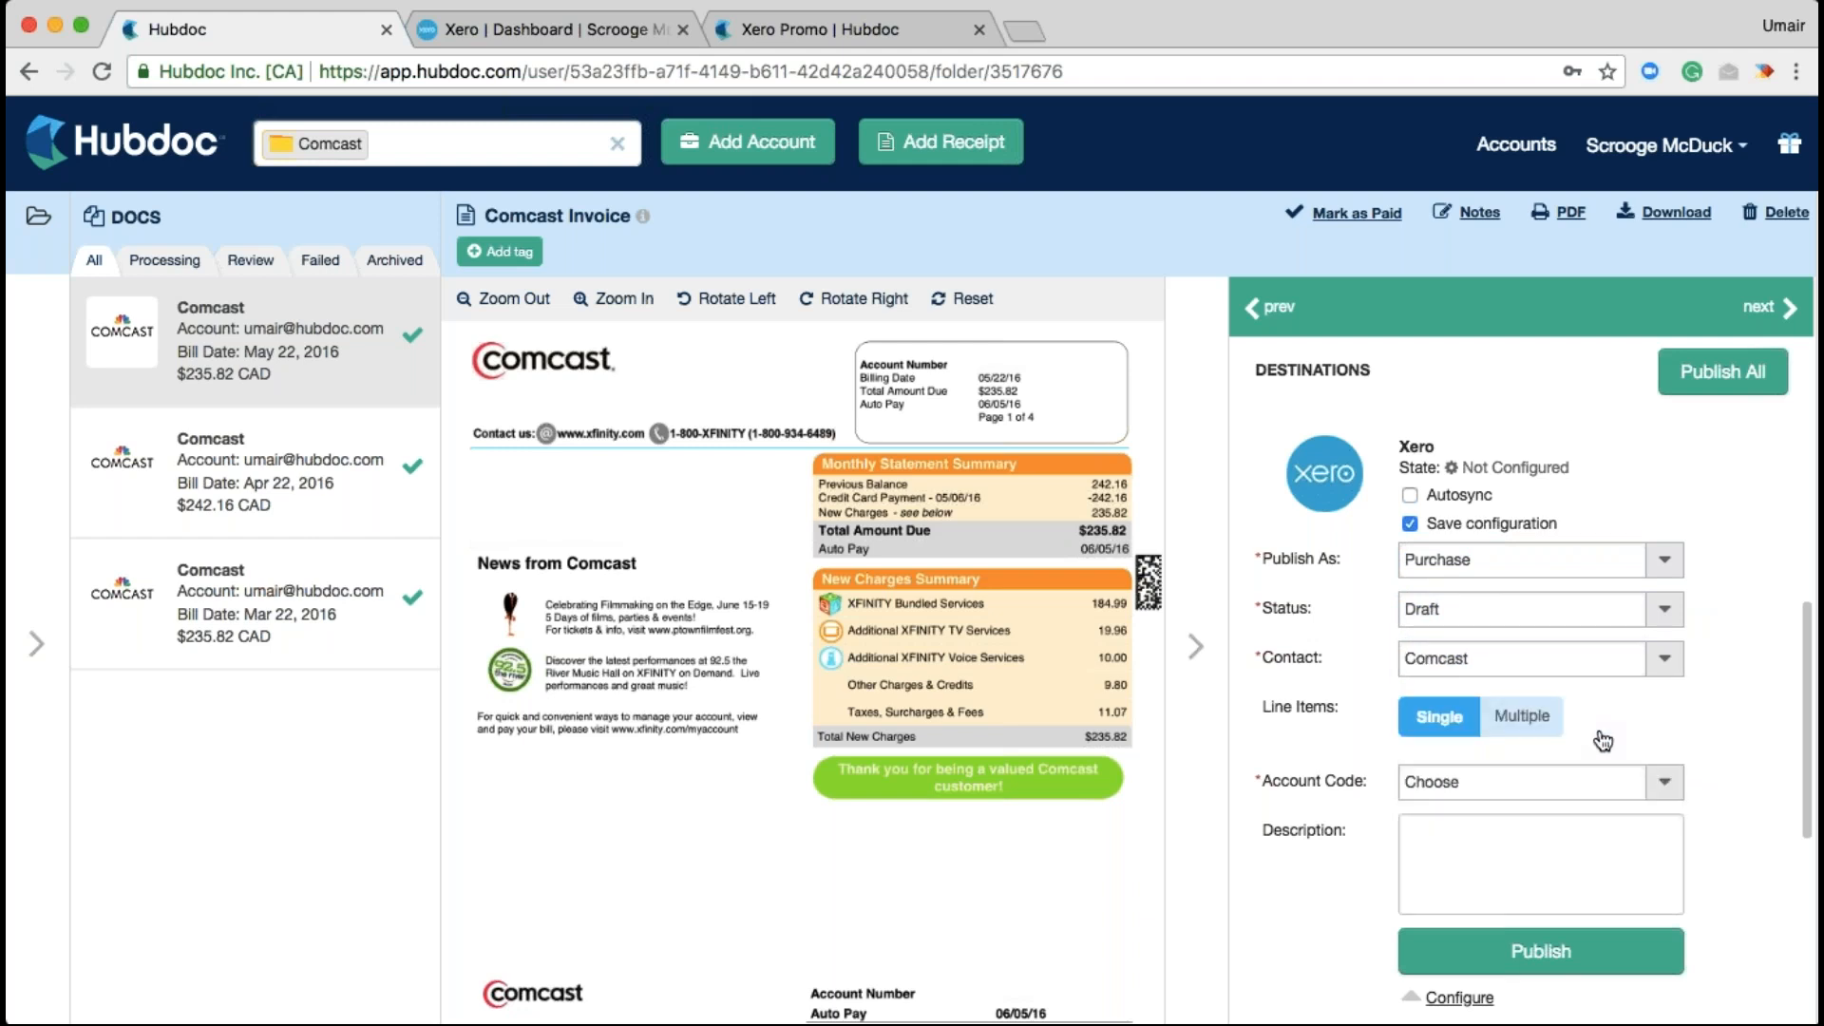
click(1548, 727)
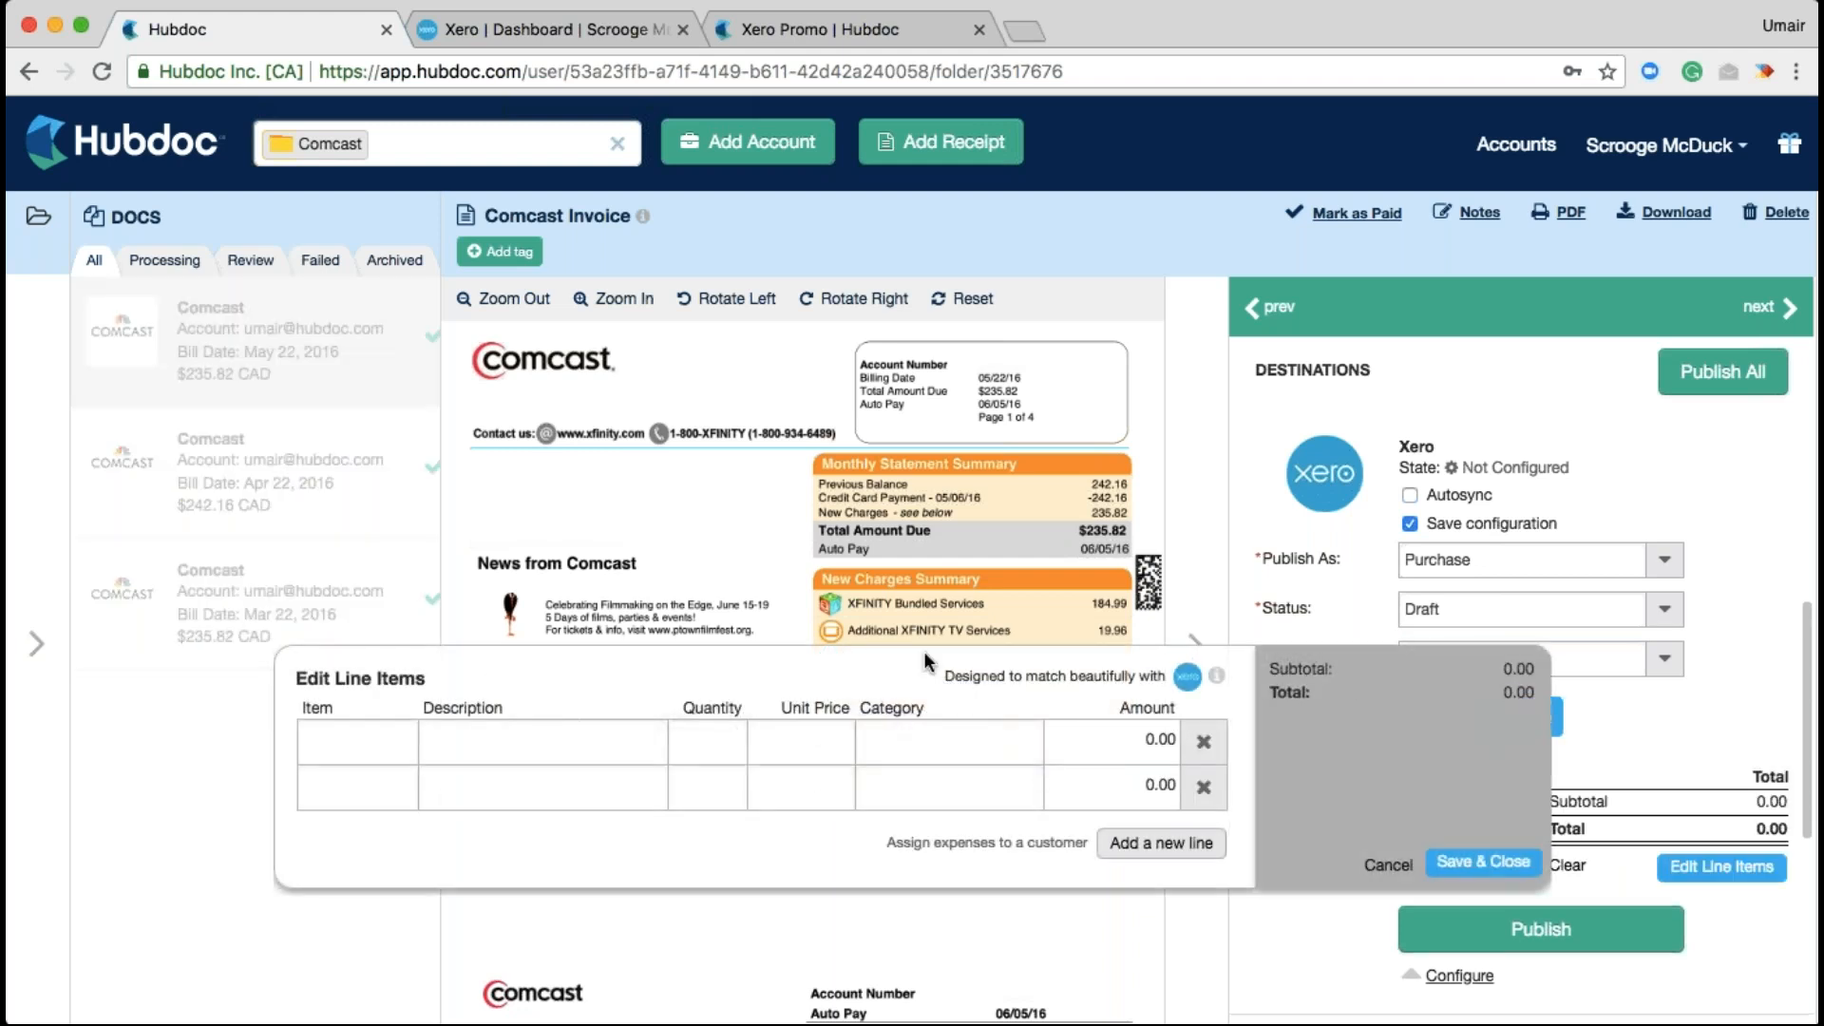
Edit the first line's Item cell and add five blank line items, totals staying 0.00
click(602, 463)
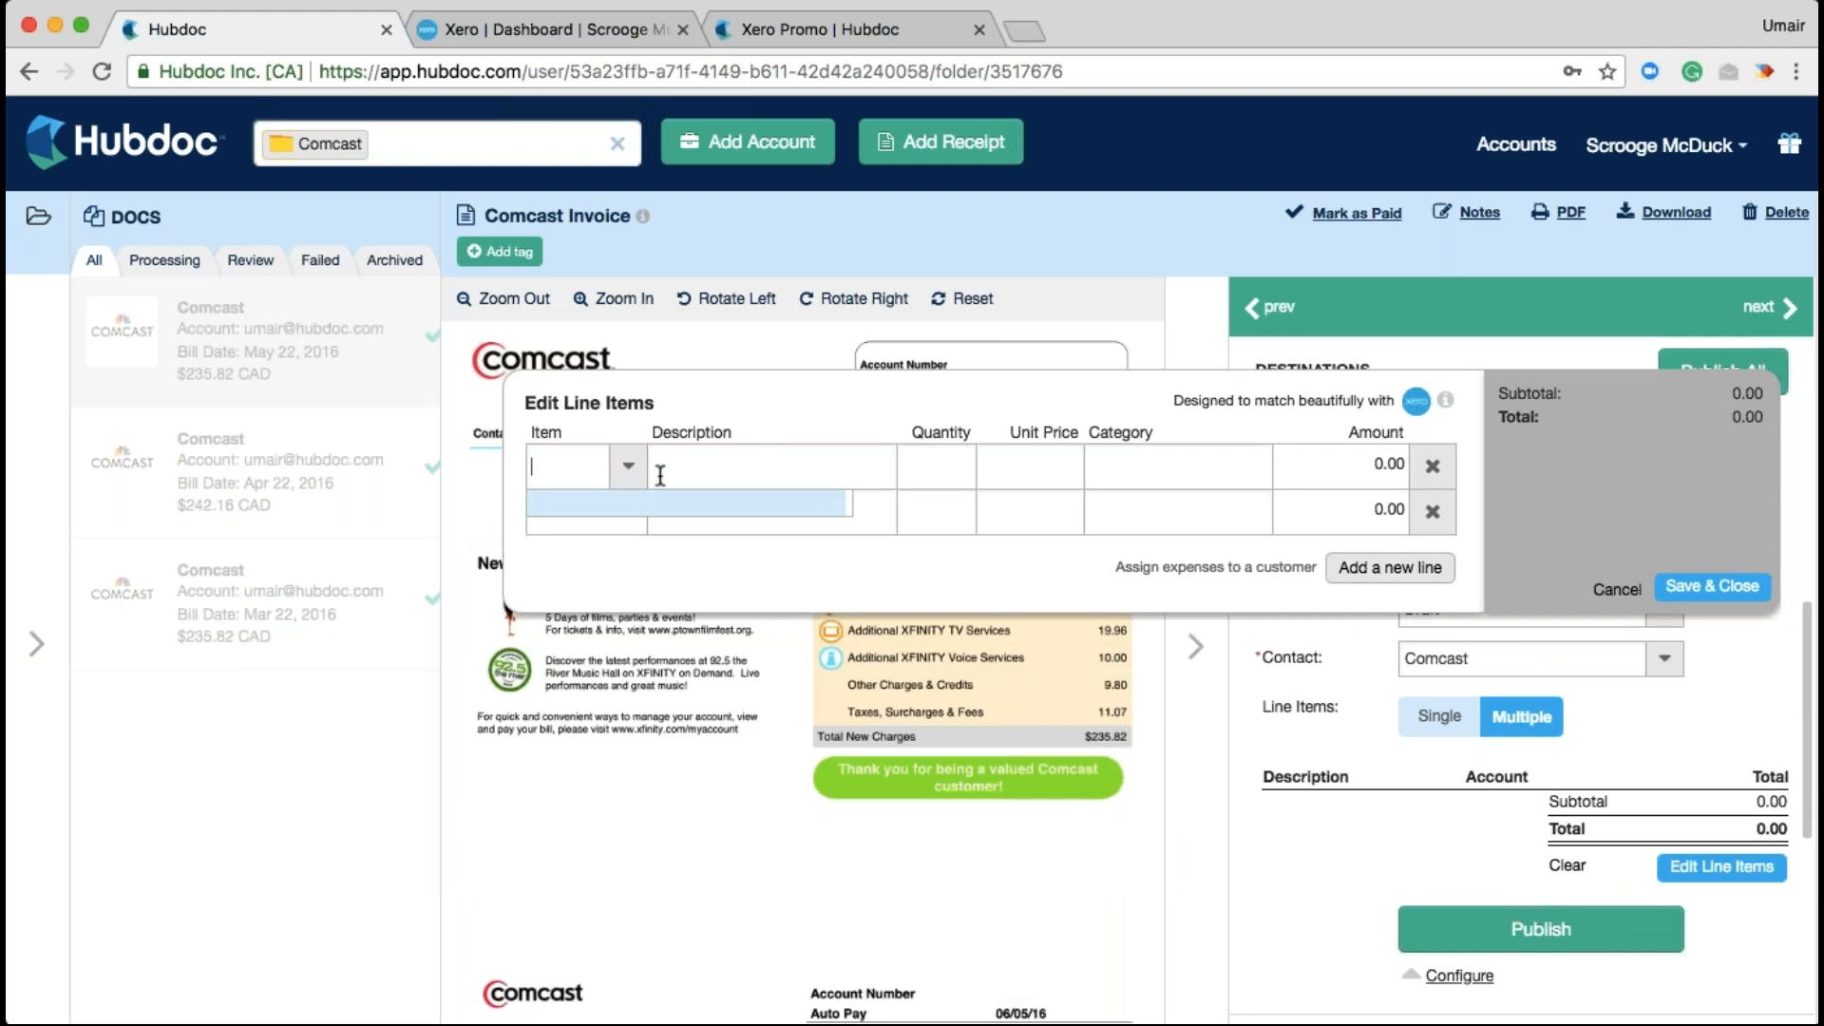
click(1389, 568)
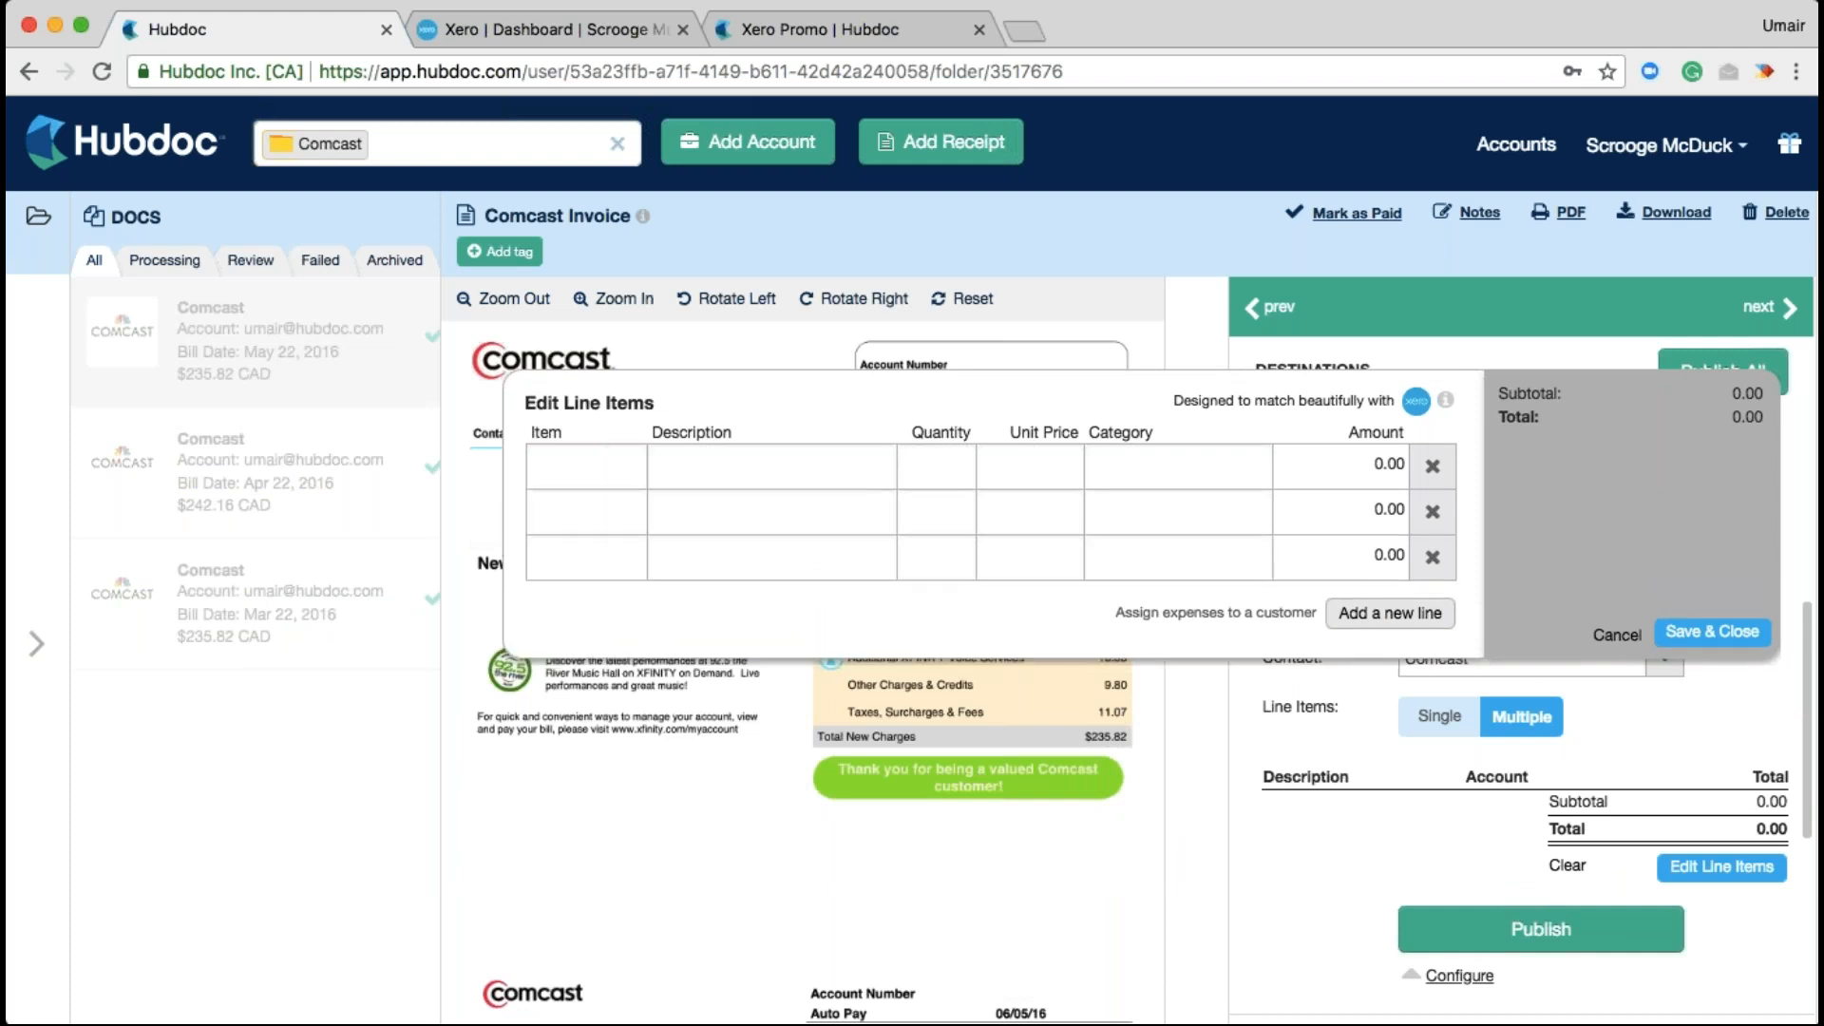
click(1390, 612)
click(1390, 658)
click(1390, 704)
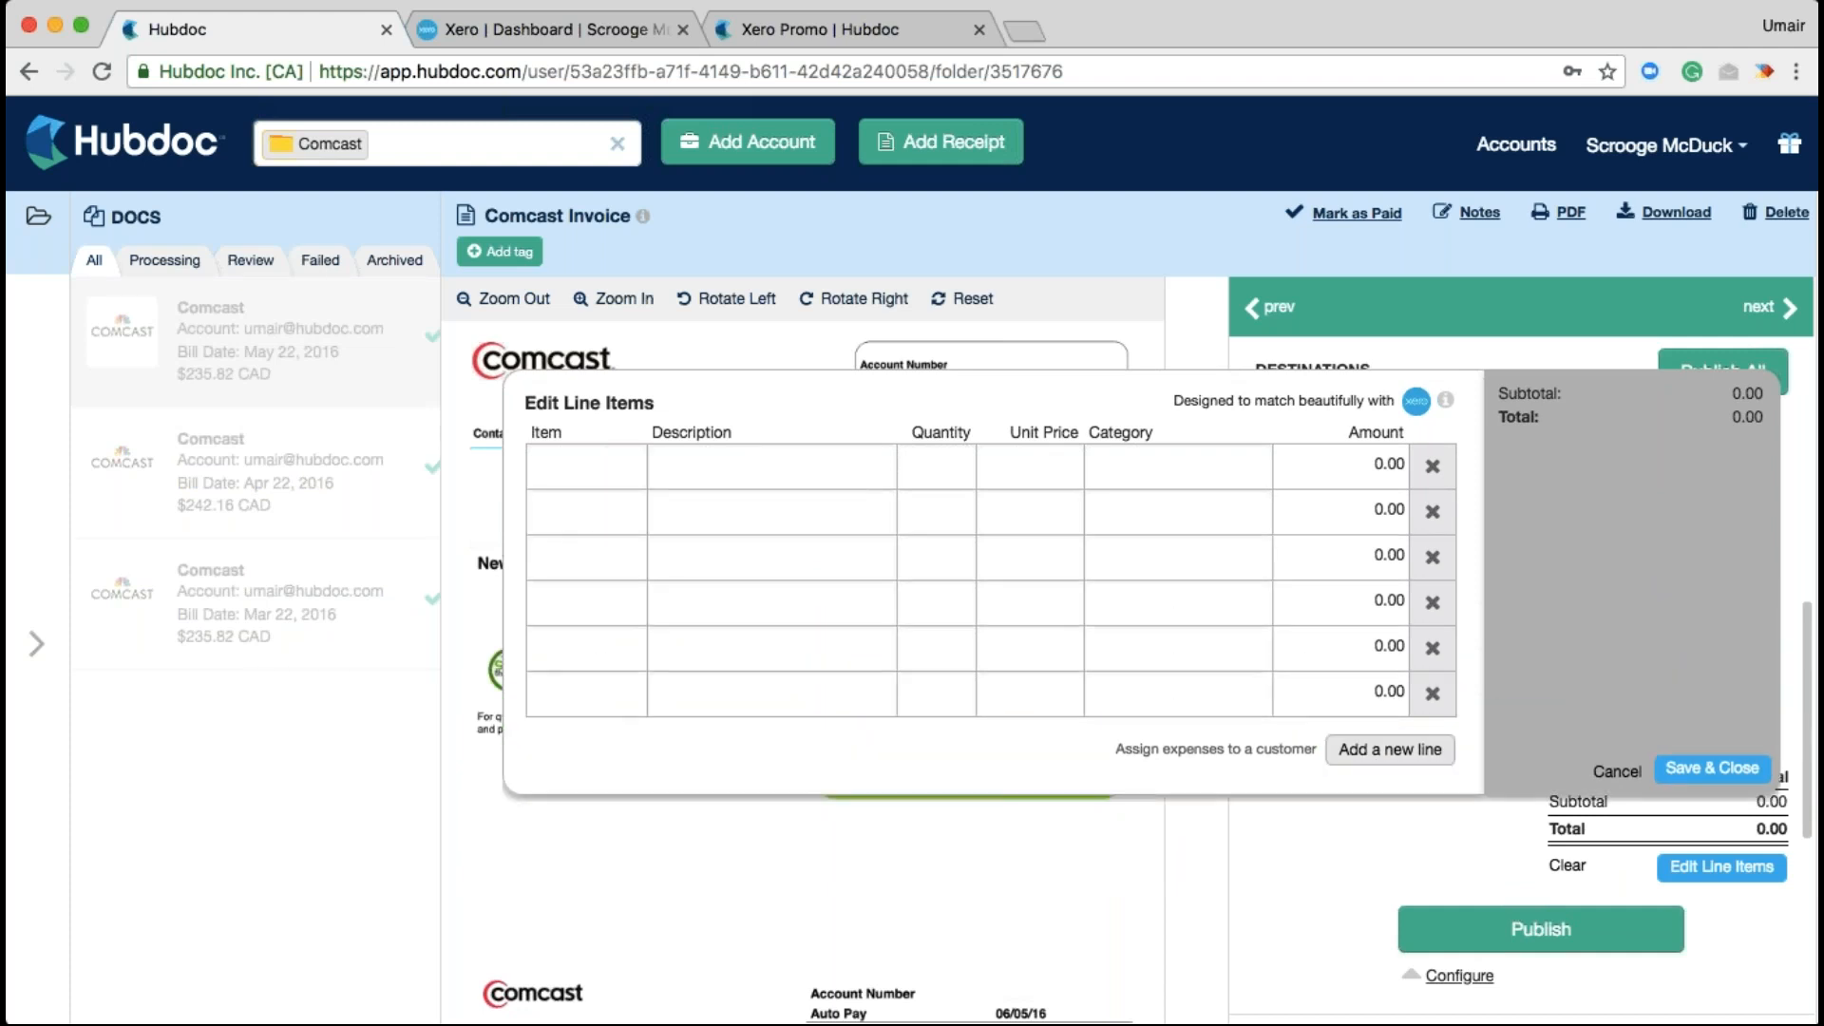
click(1389, 750)
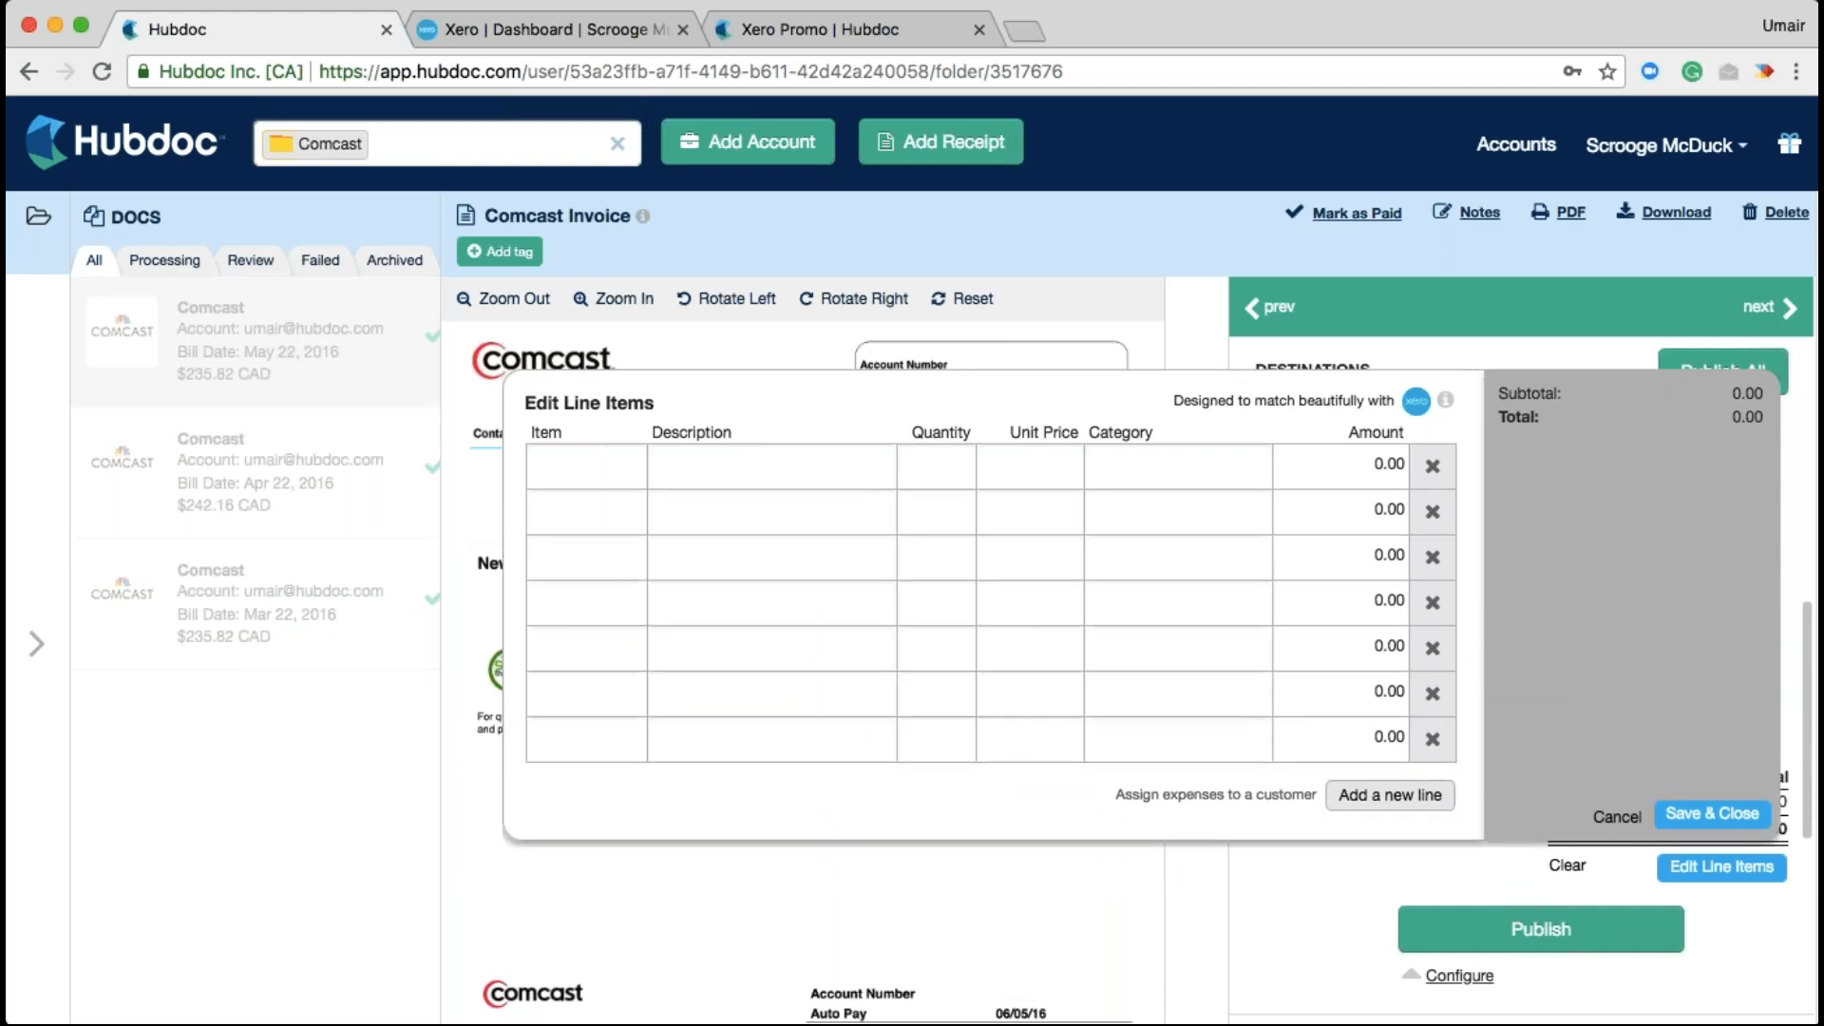
Cancel the line items, revert to a single line, set account 680 - Telephone & Internet, enable Autosync
click(1618, 819)
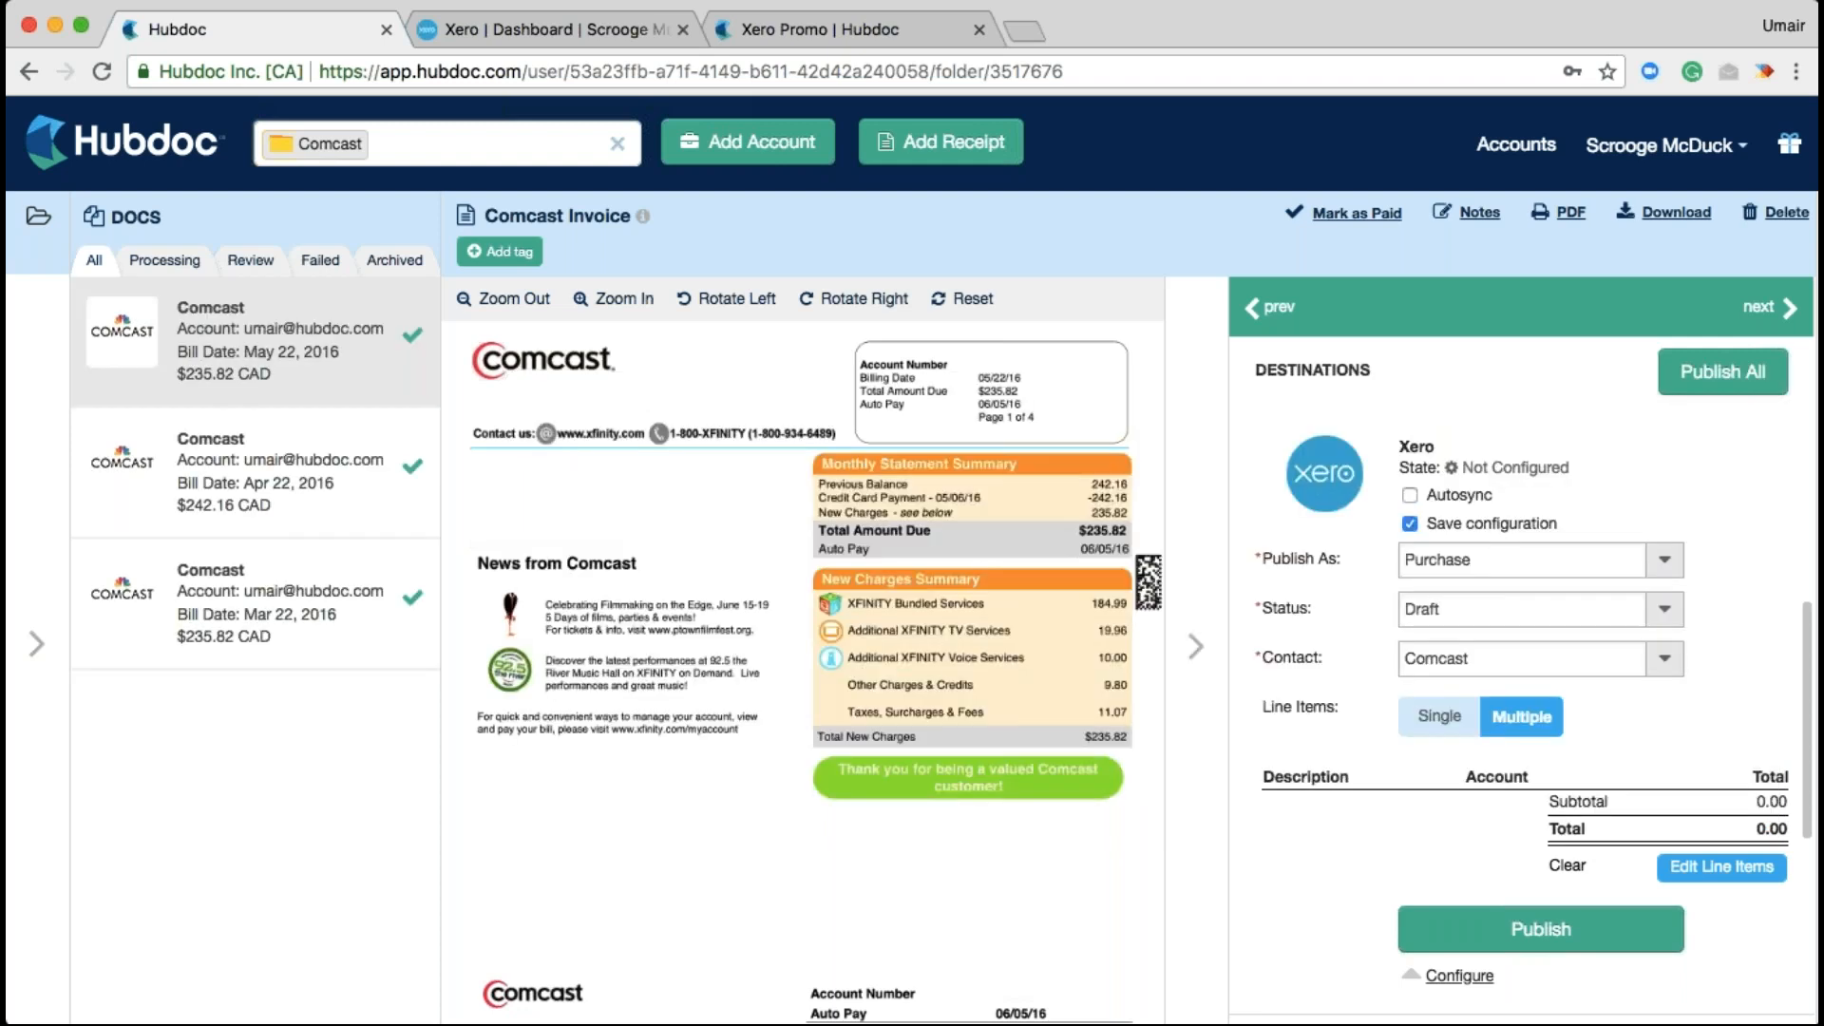
click(1439, 716)
click(1529, 782)
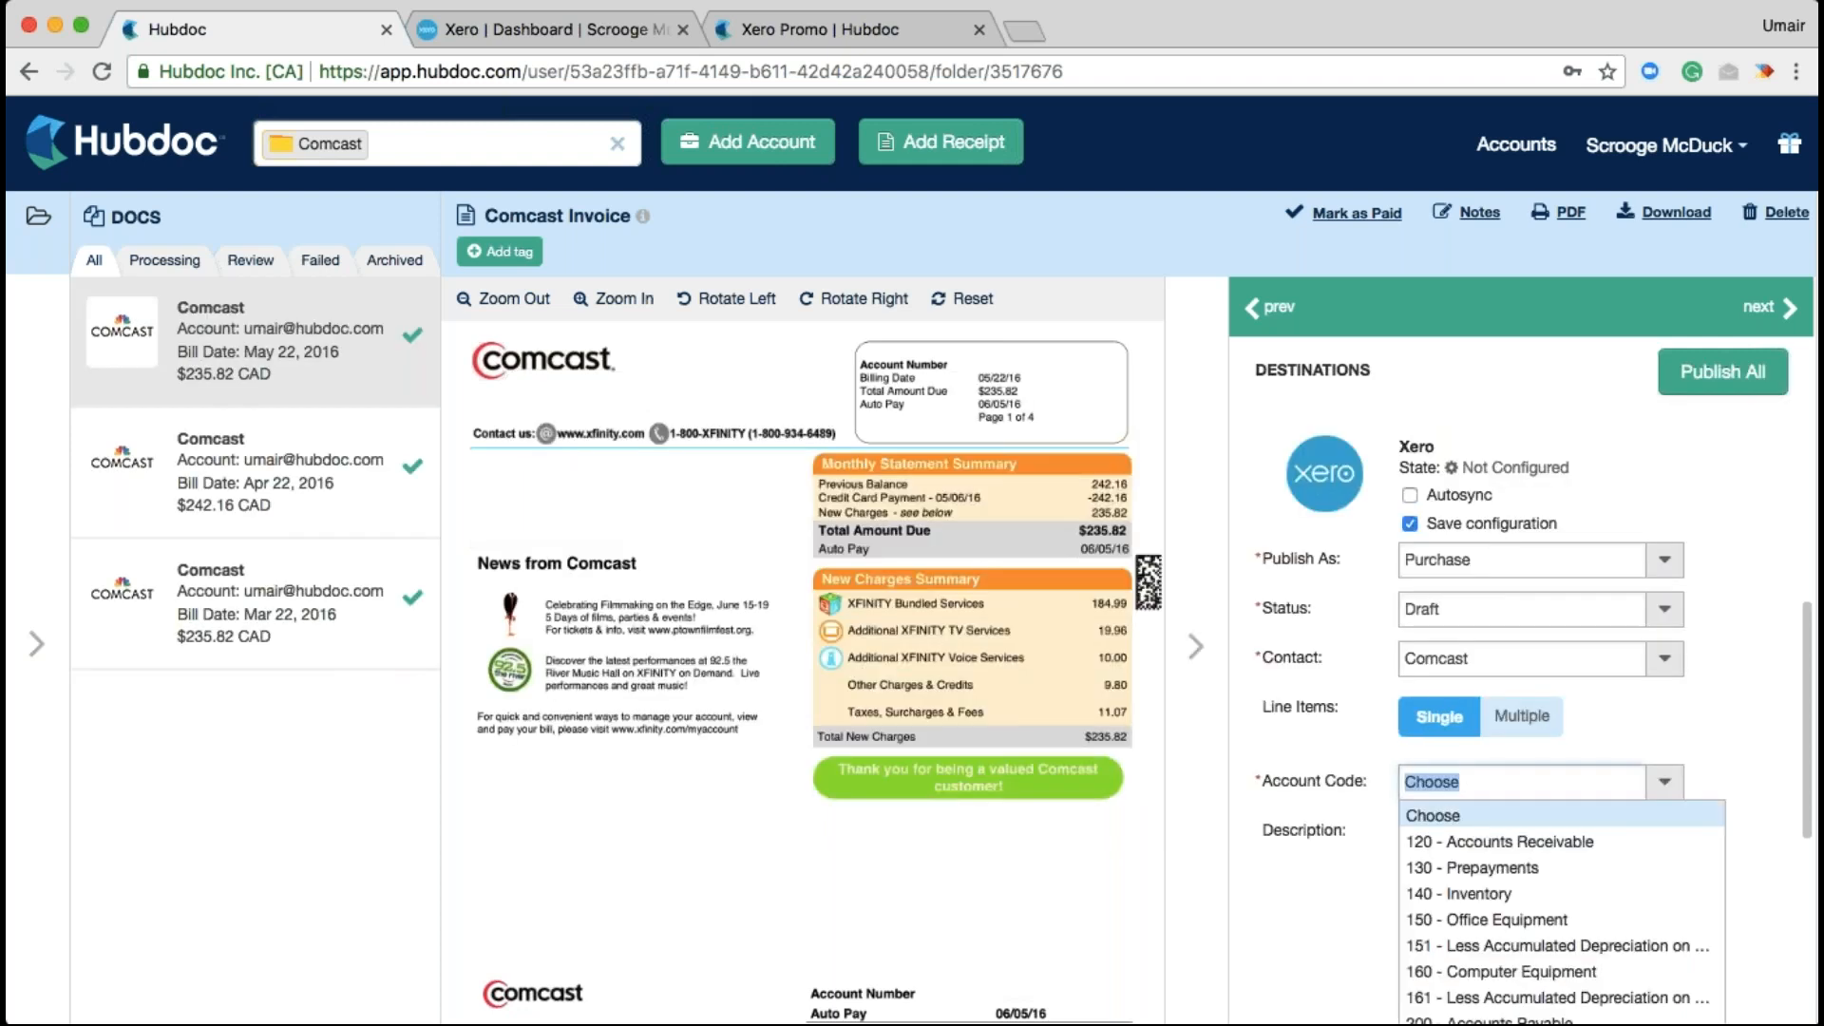
scroll(1604, 949, down, 4)
scroll(1605, 957, down, 6)
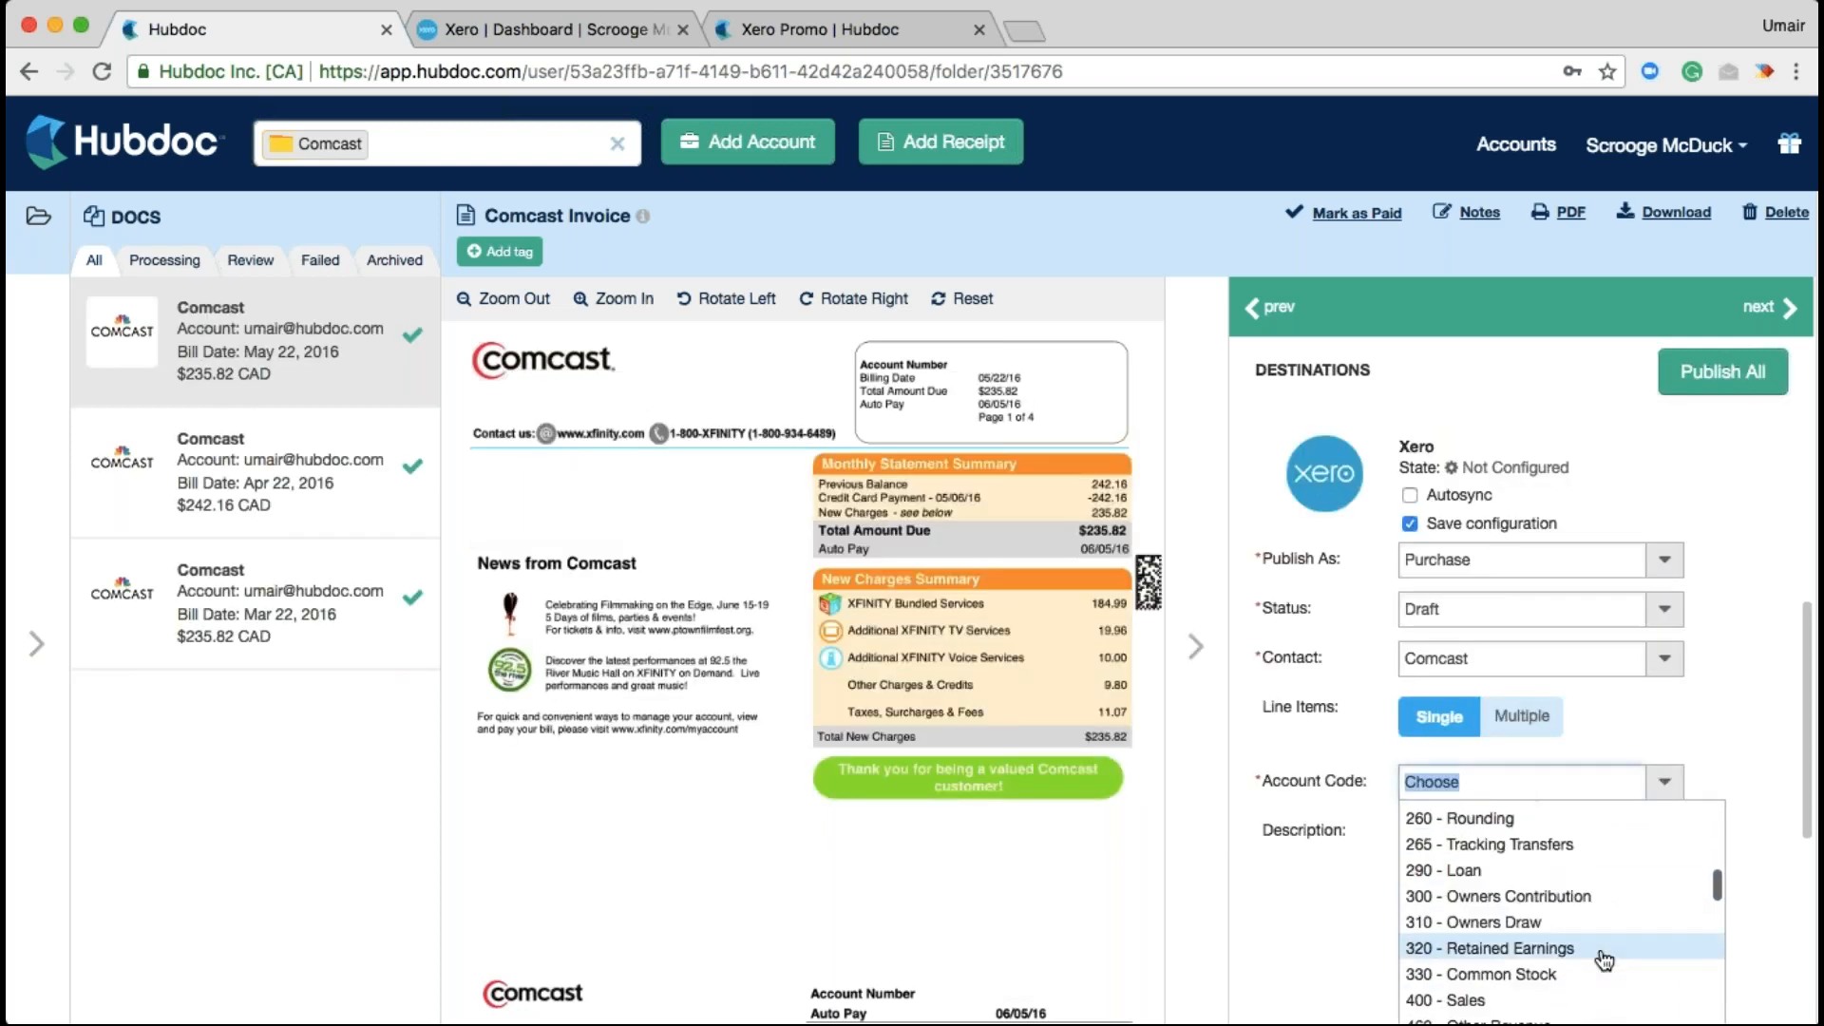
scroll(1604, 959, down, 4)
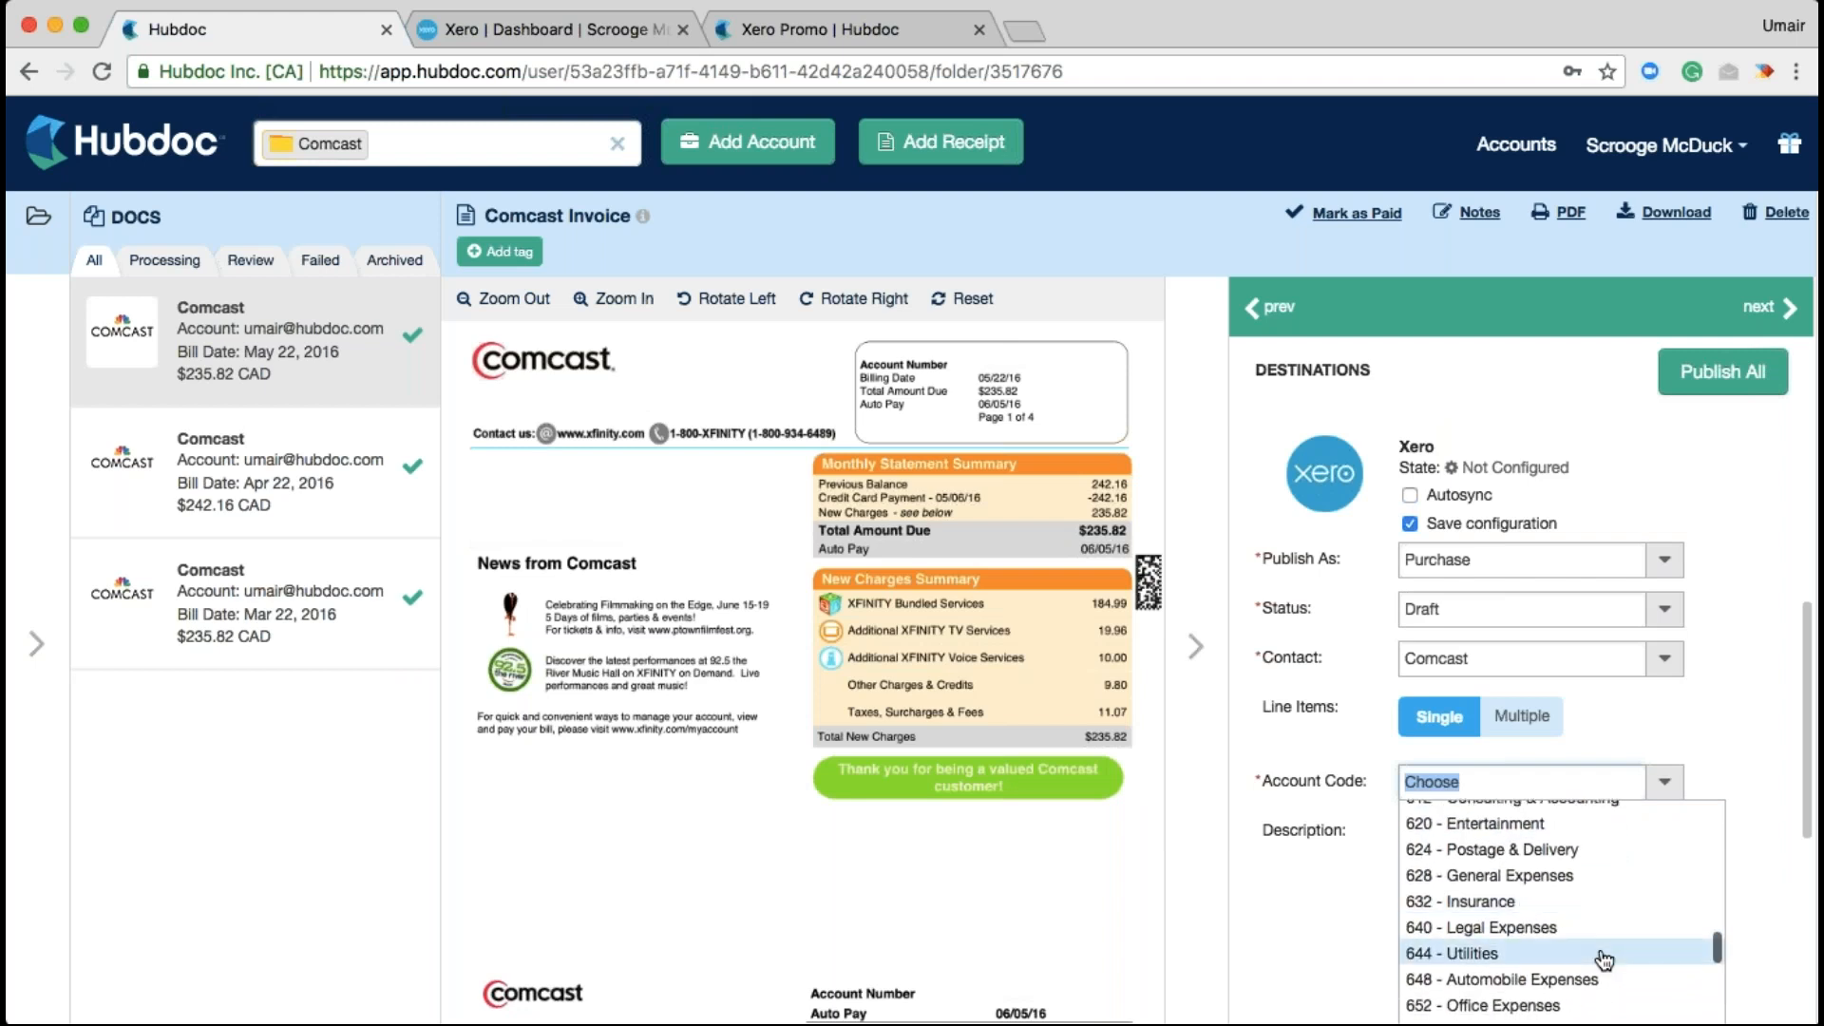
scroll(1604, 959, down, 1)
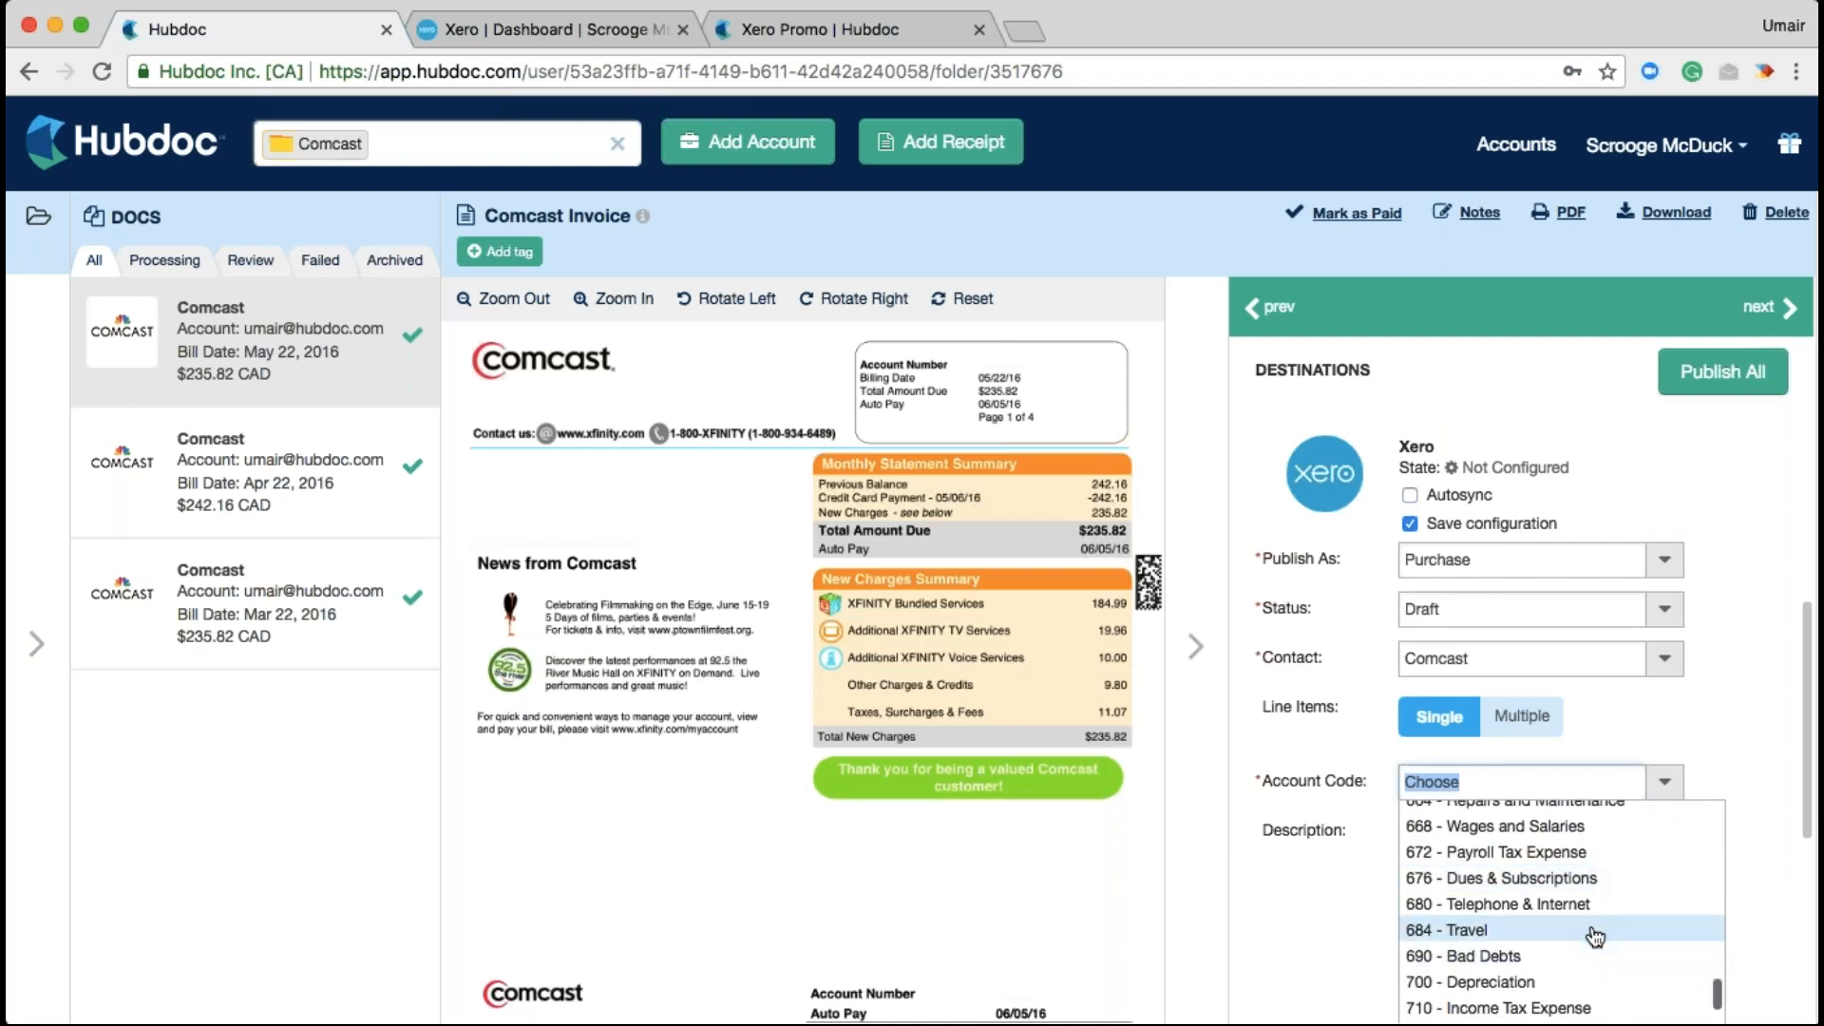
click(1592, 907)
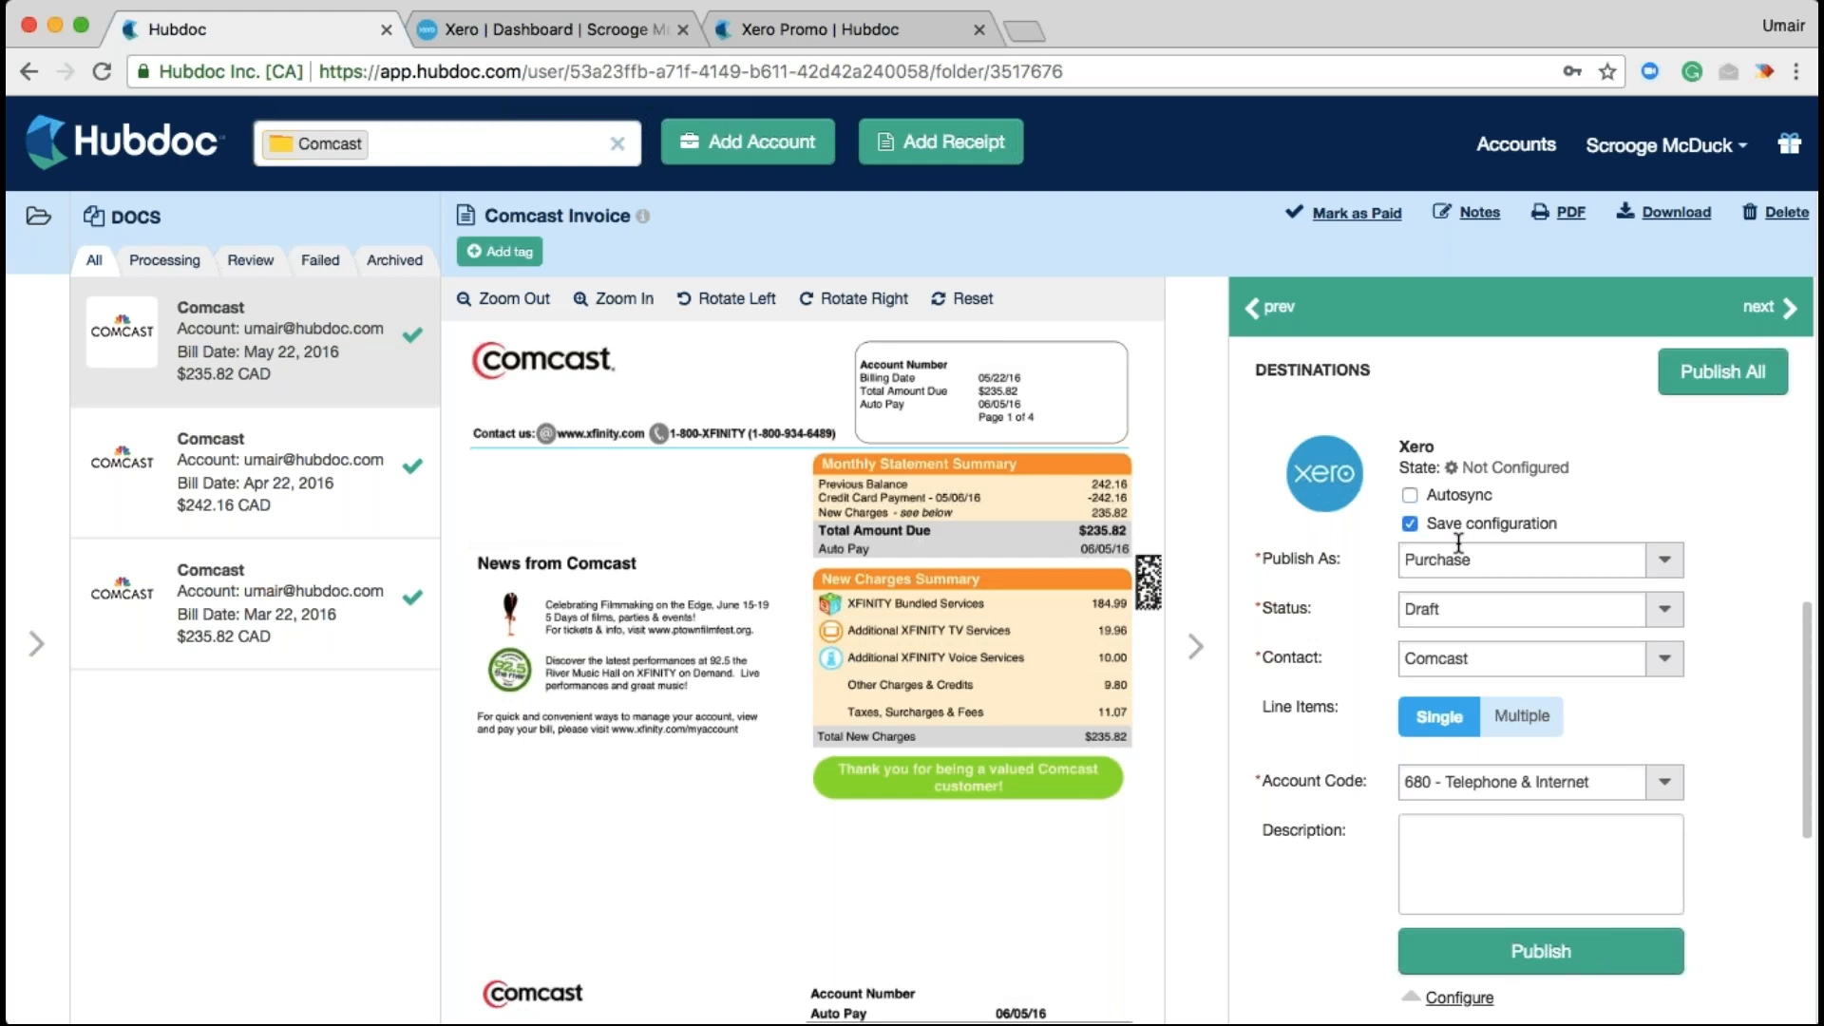
click(1411, 499)
Collapse the destinations panel and list All Documents (22) with the Freshii receipt displayed
click(1193, 509)
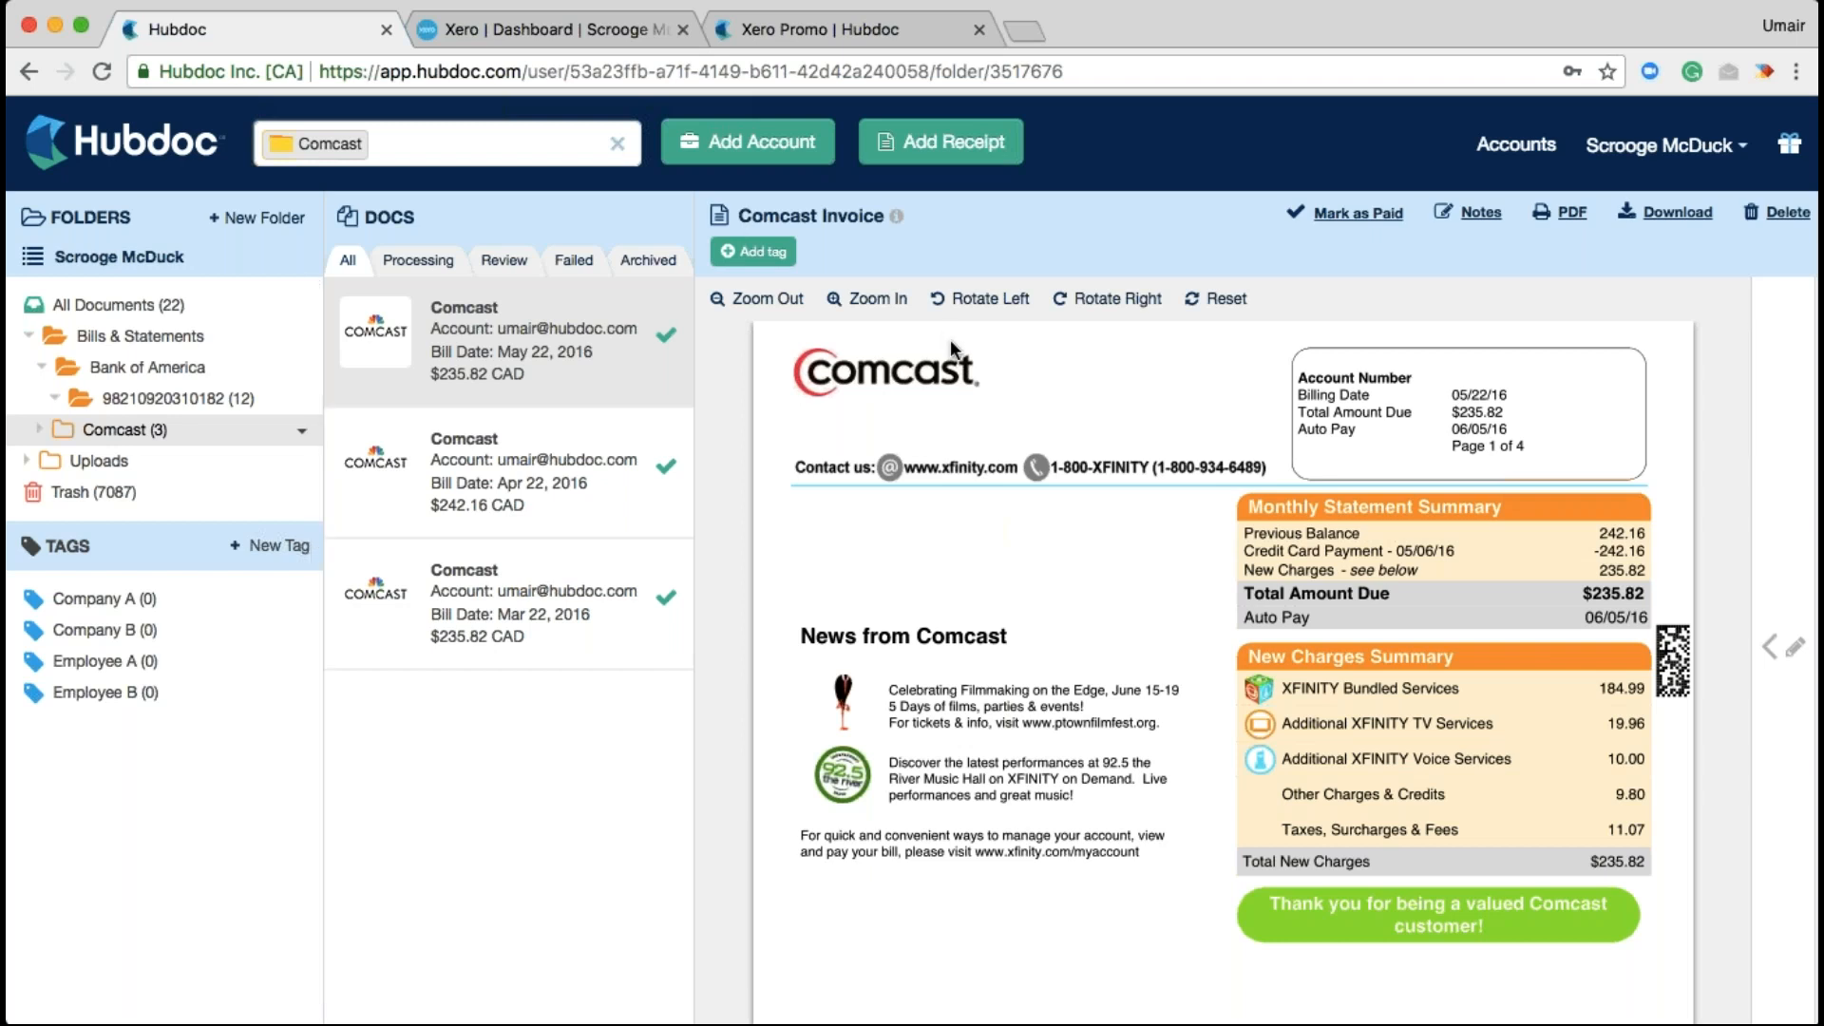
click(618, 147)
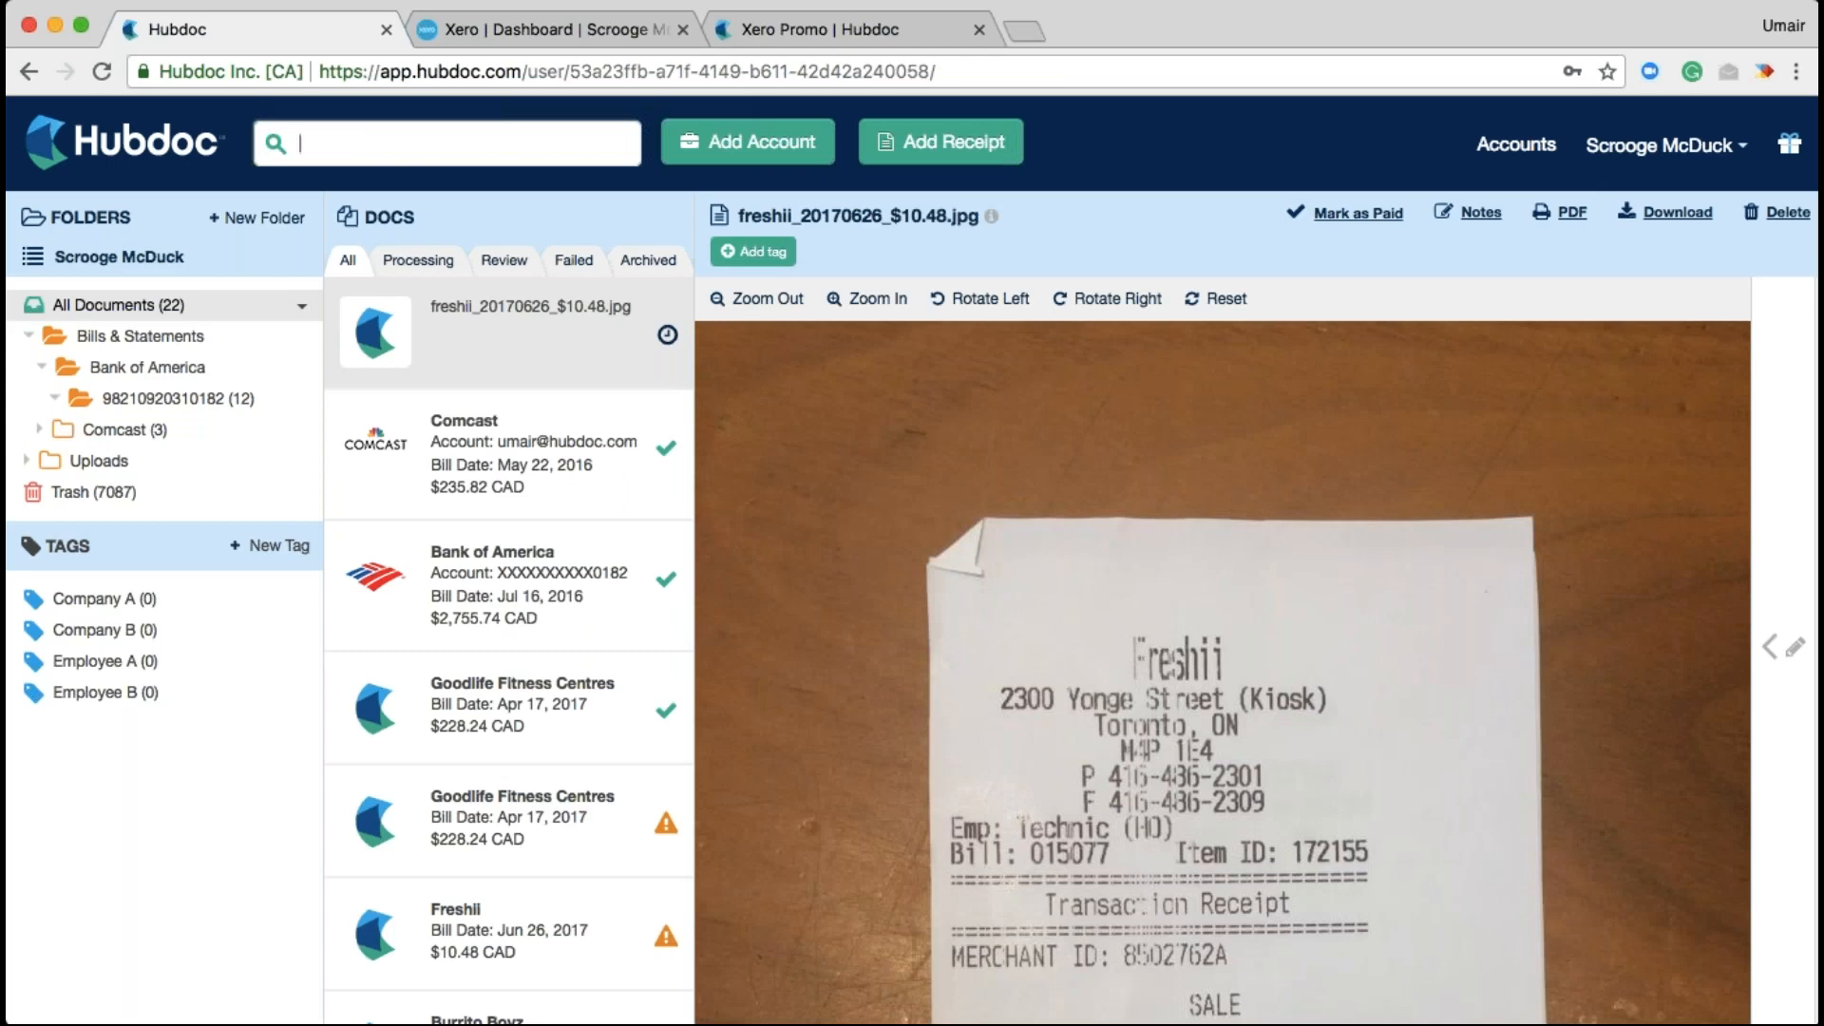
scroll(908, 764, down, 10)
Open the Freshii receipt's blank details form and filter the list to Processing documents only
click(1783, 638)
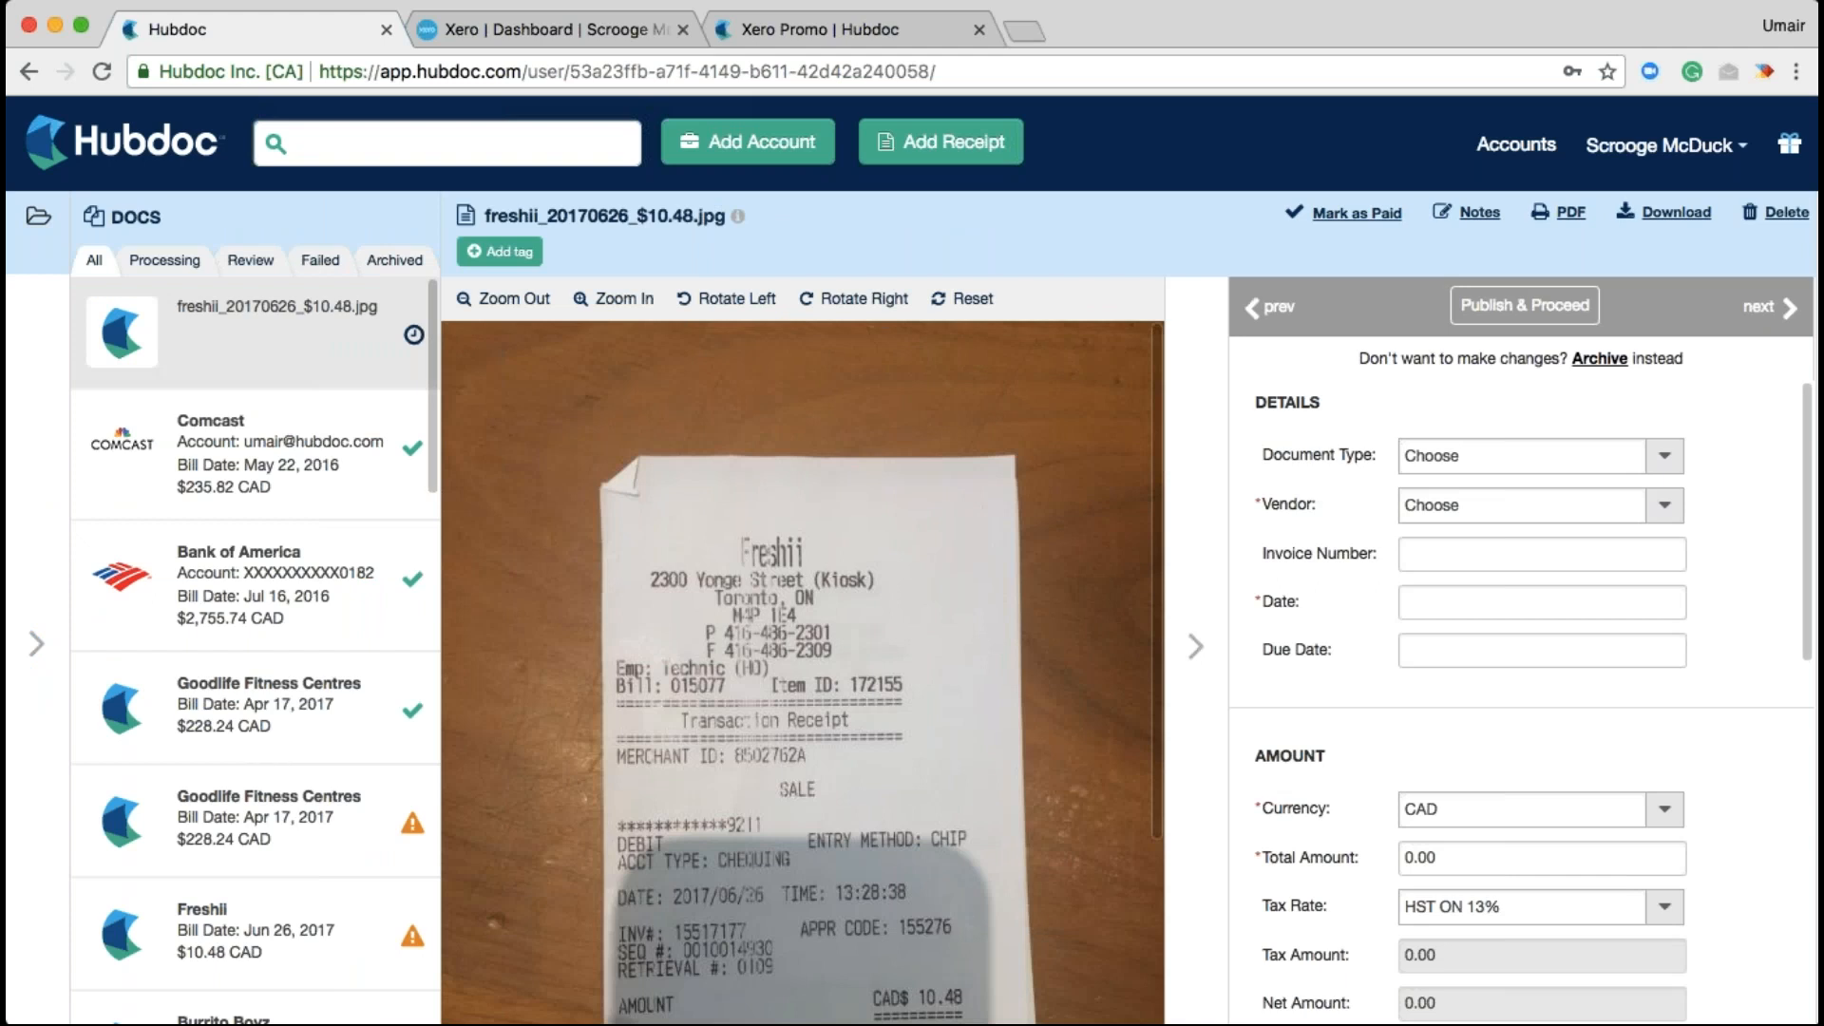
scroll(1672, 771, down, 4)
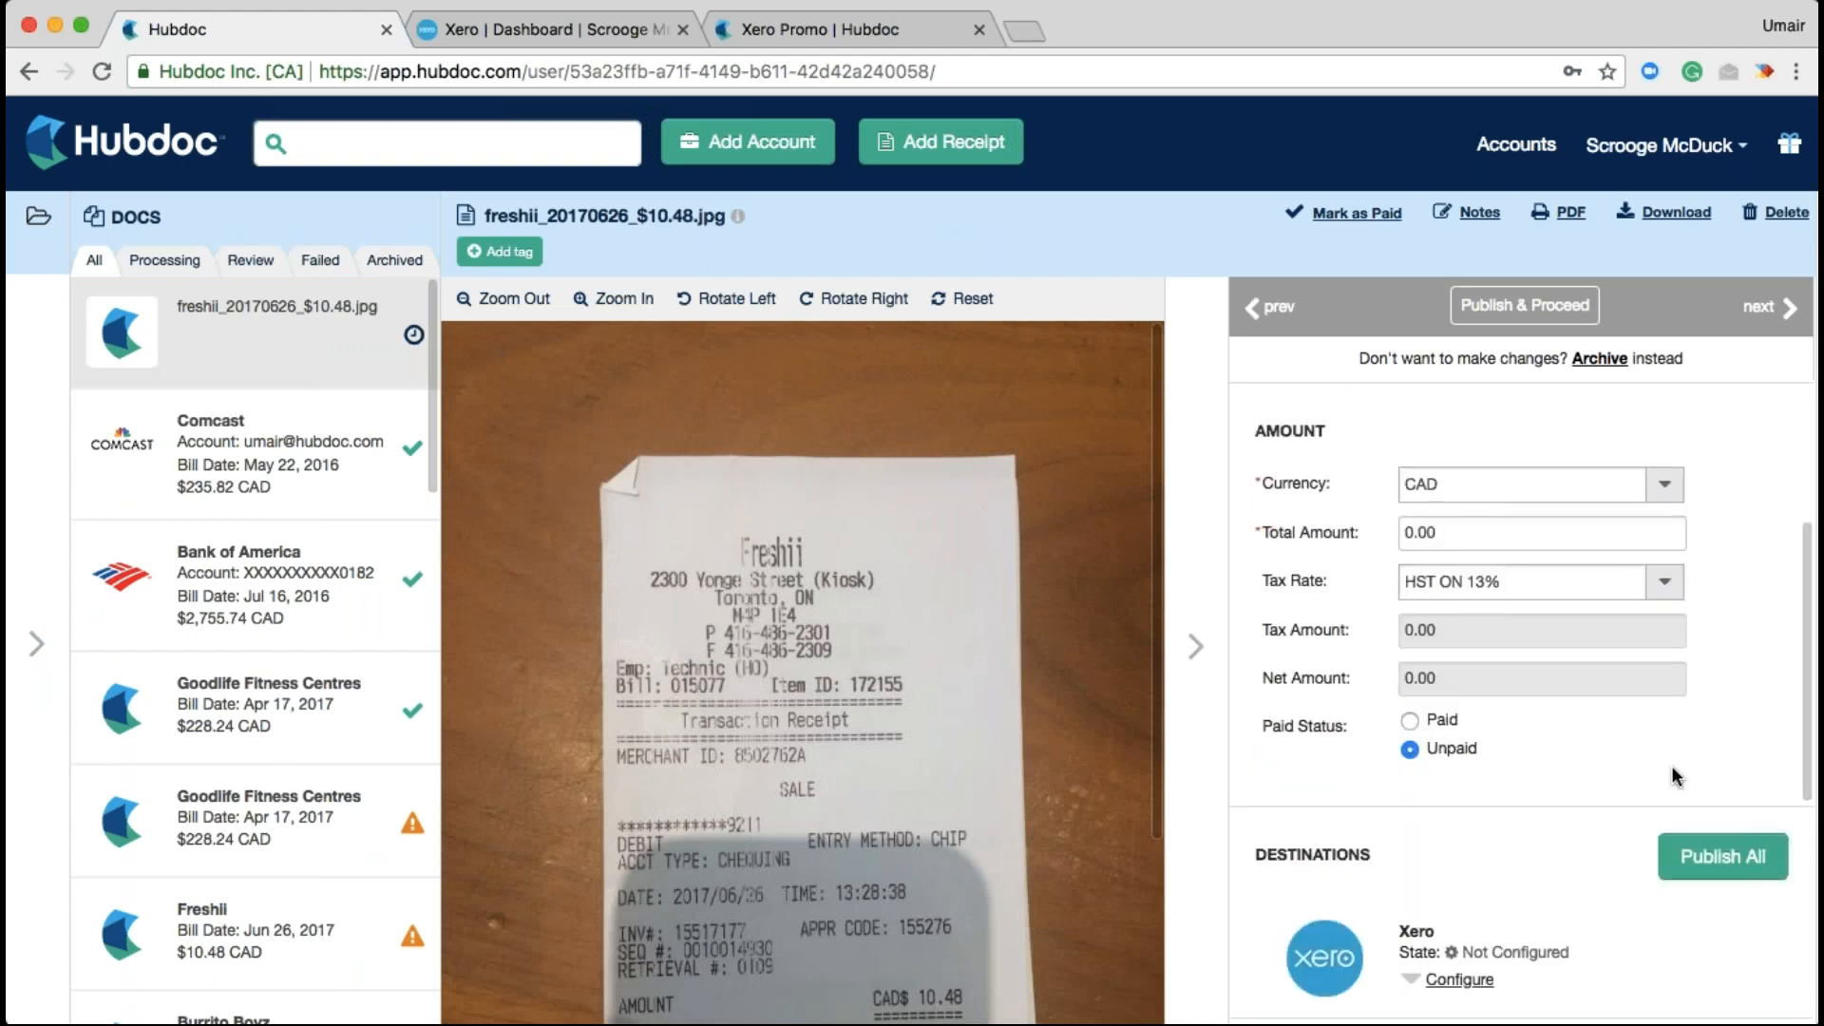
scroll(1675, 775, up, 4)
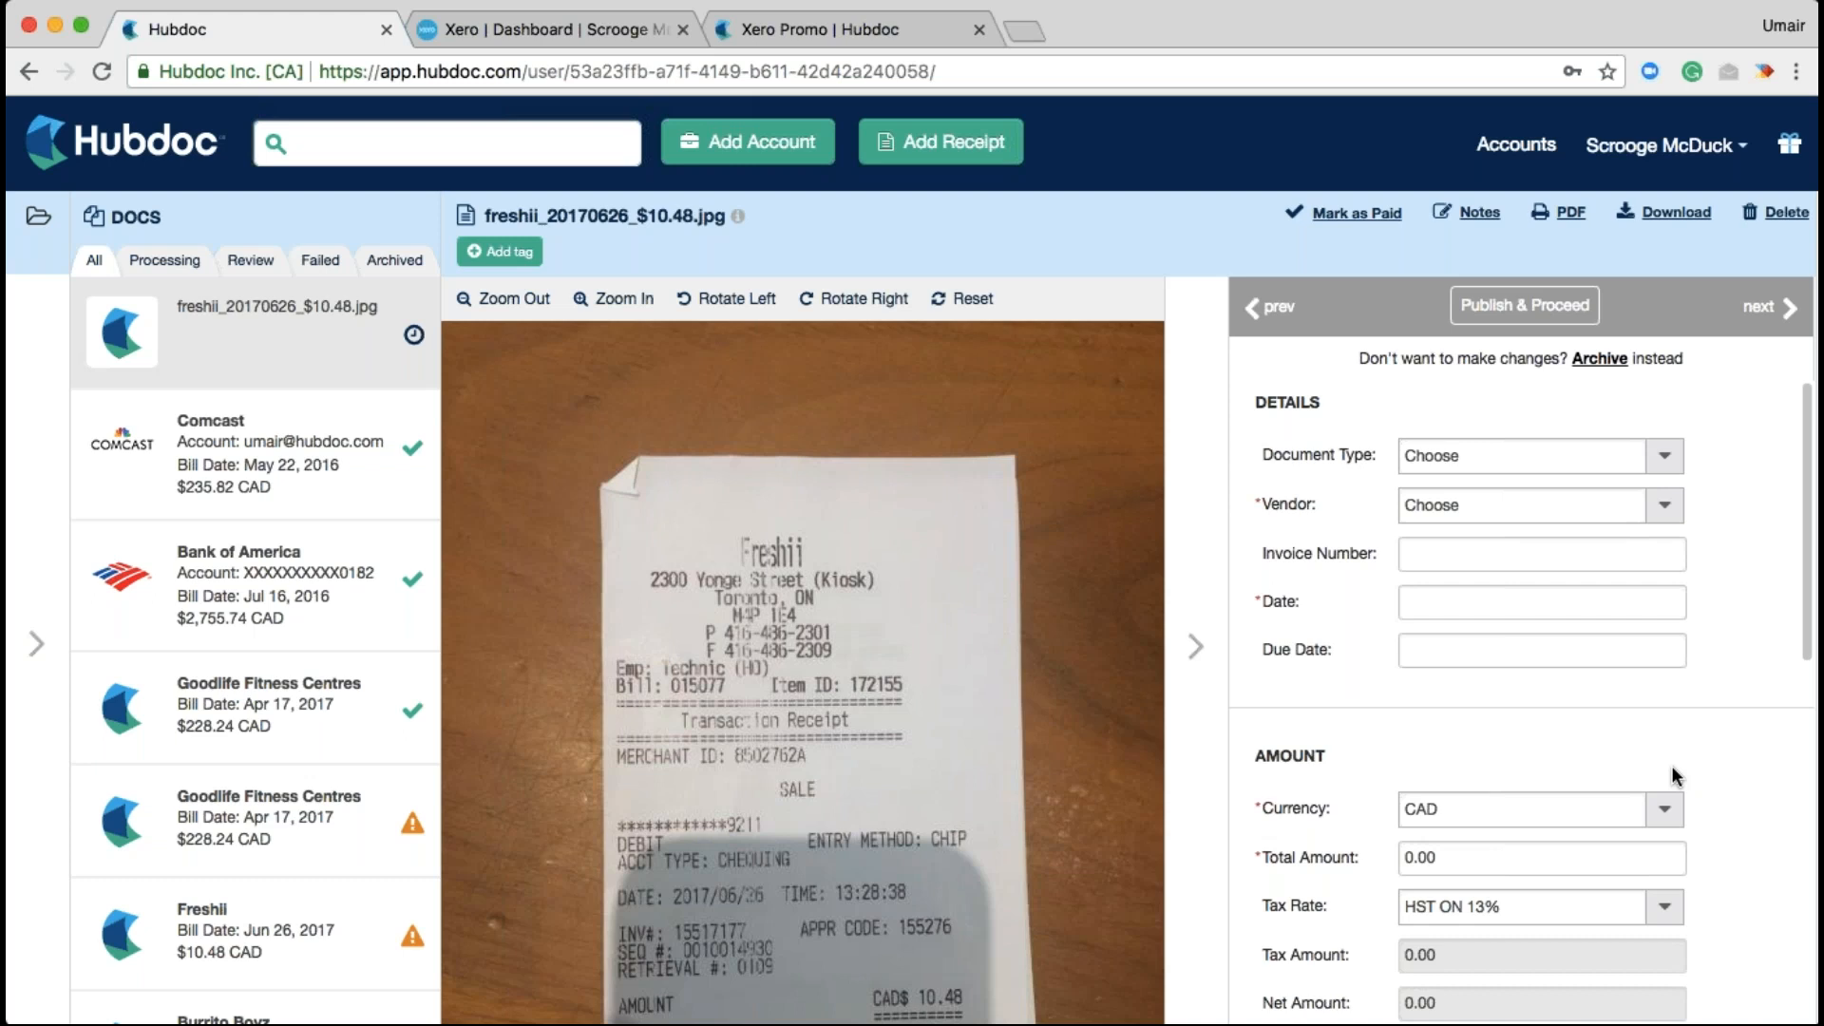
click(140, 266)
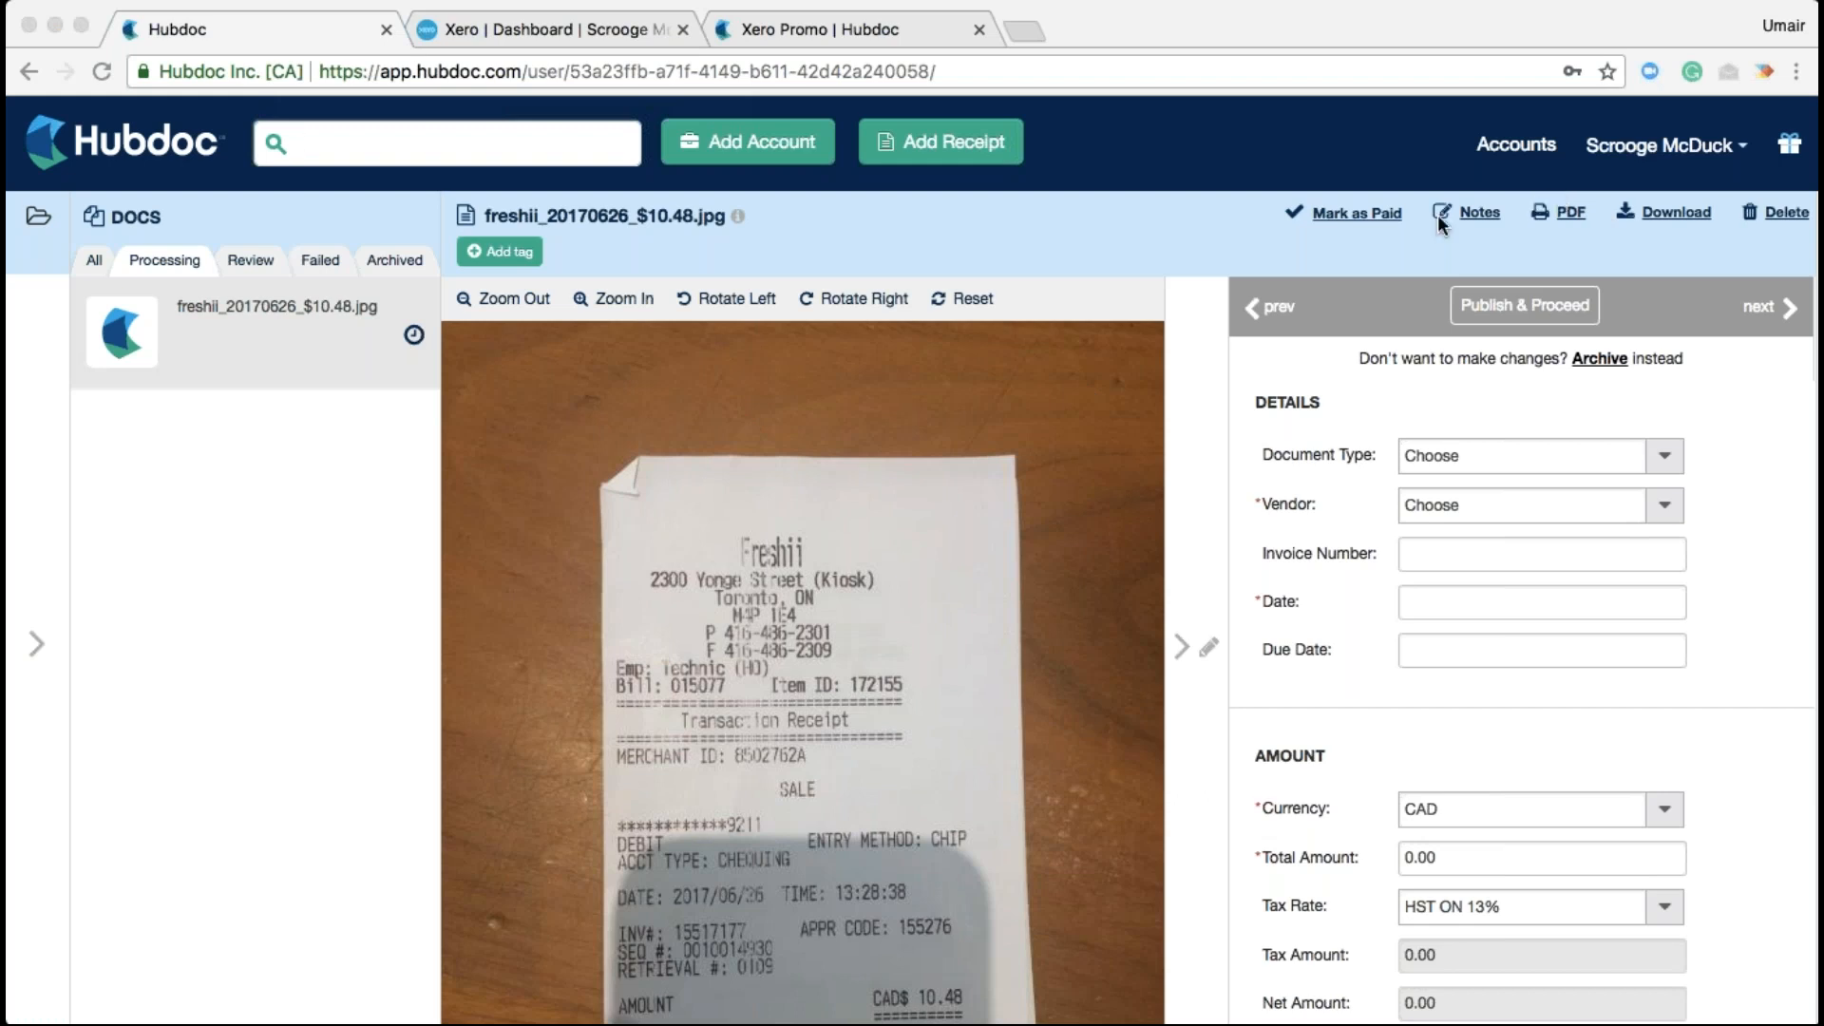
List the three review receipts and open Burrito Boyz to show its Xero and QBO destinations
click(237, 264)
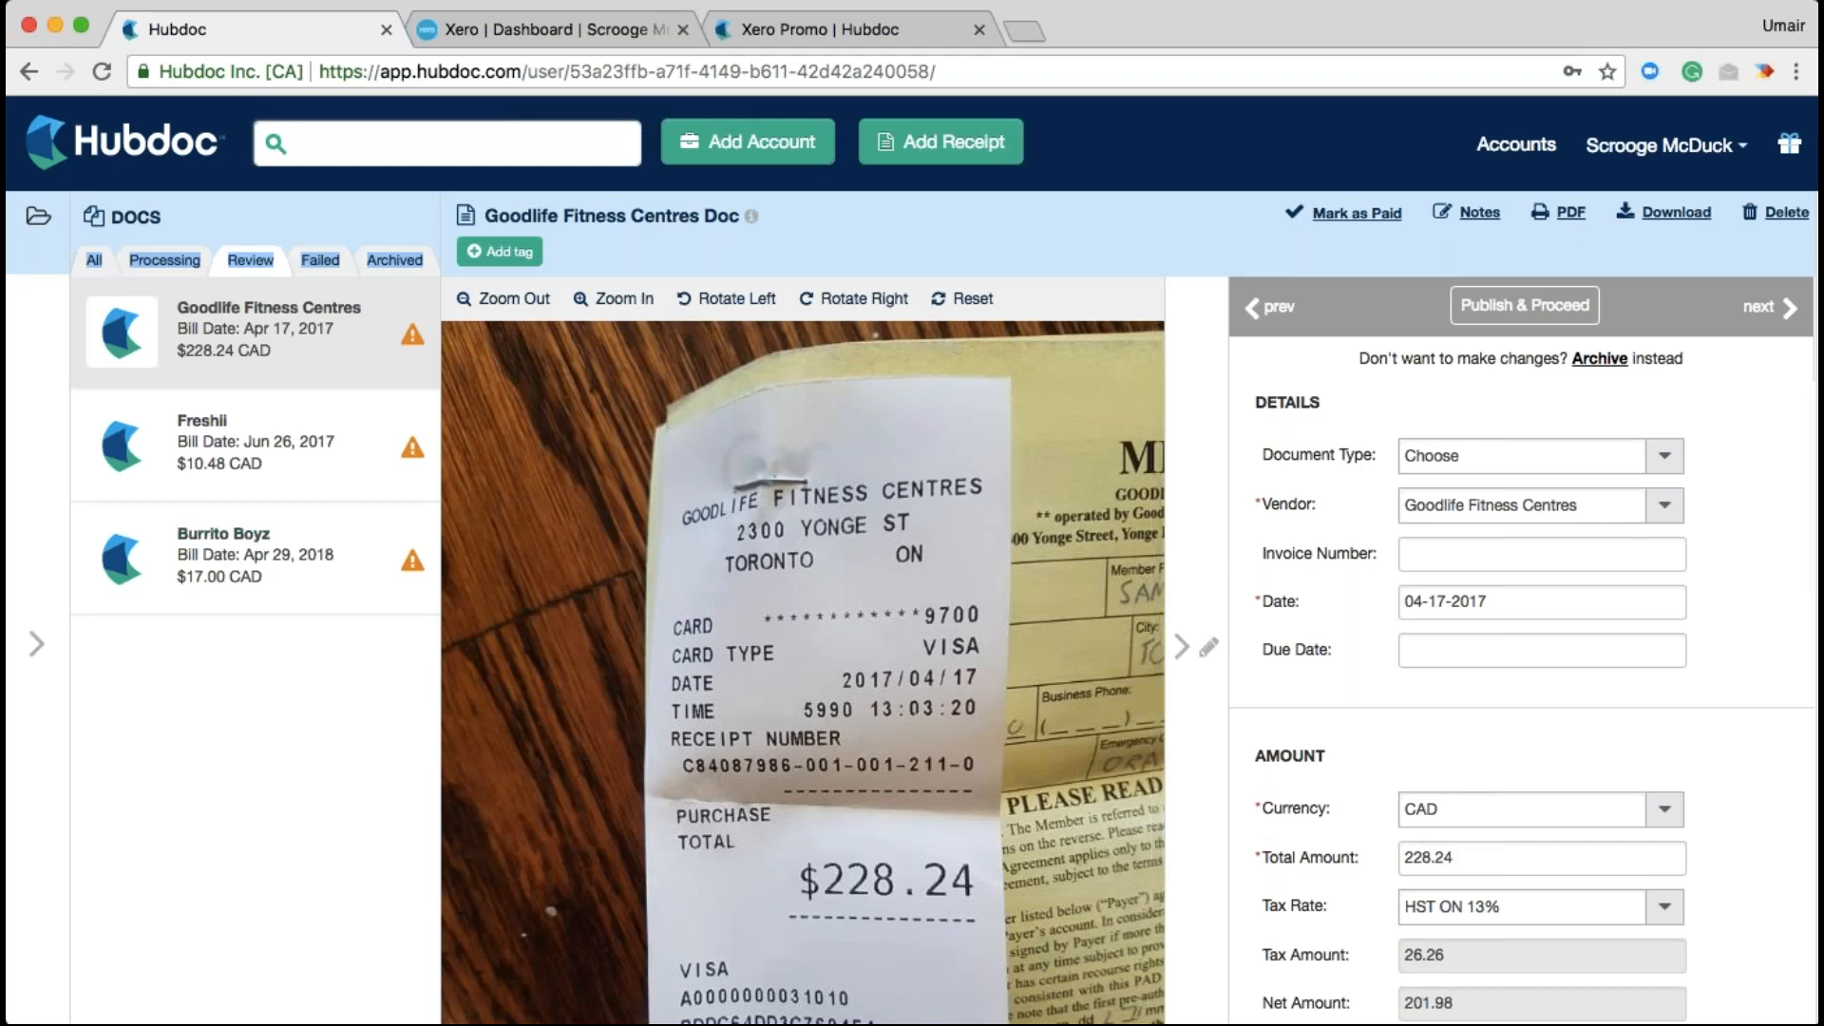
click(235, 440)
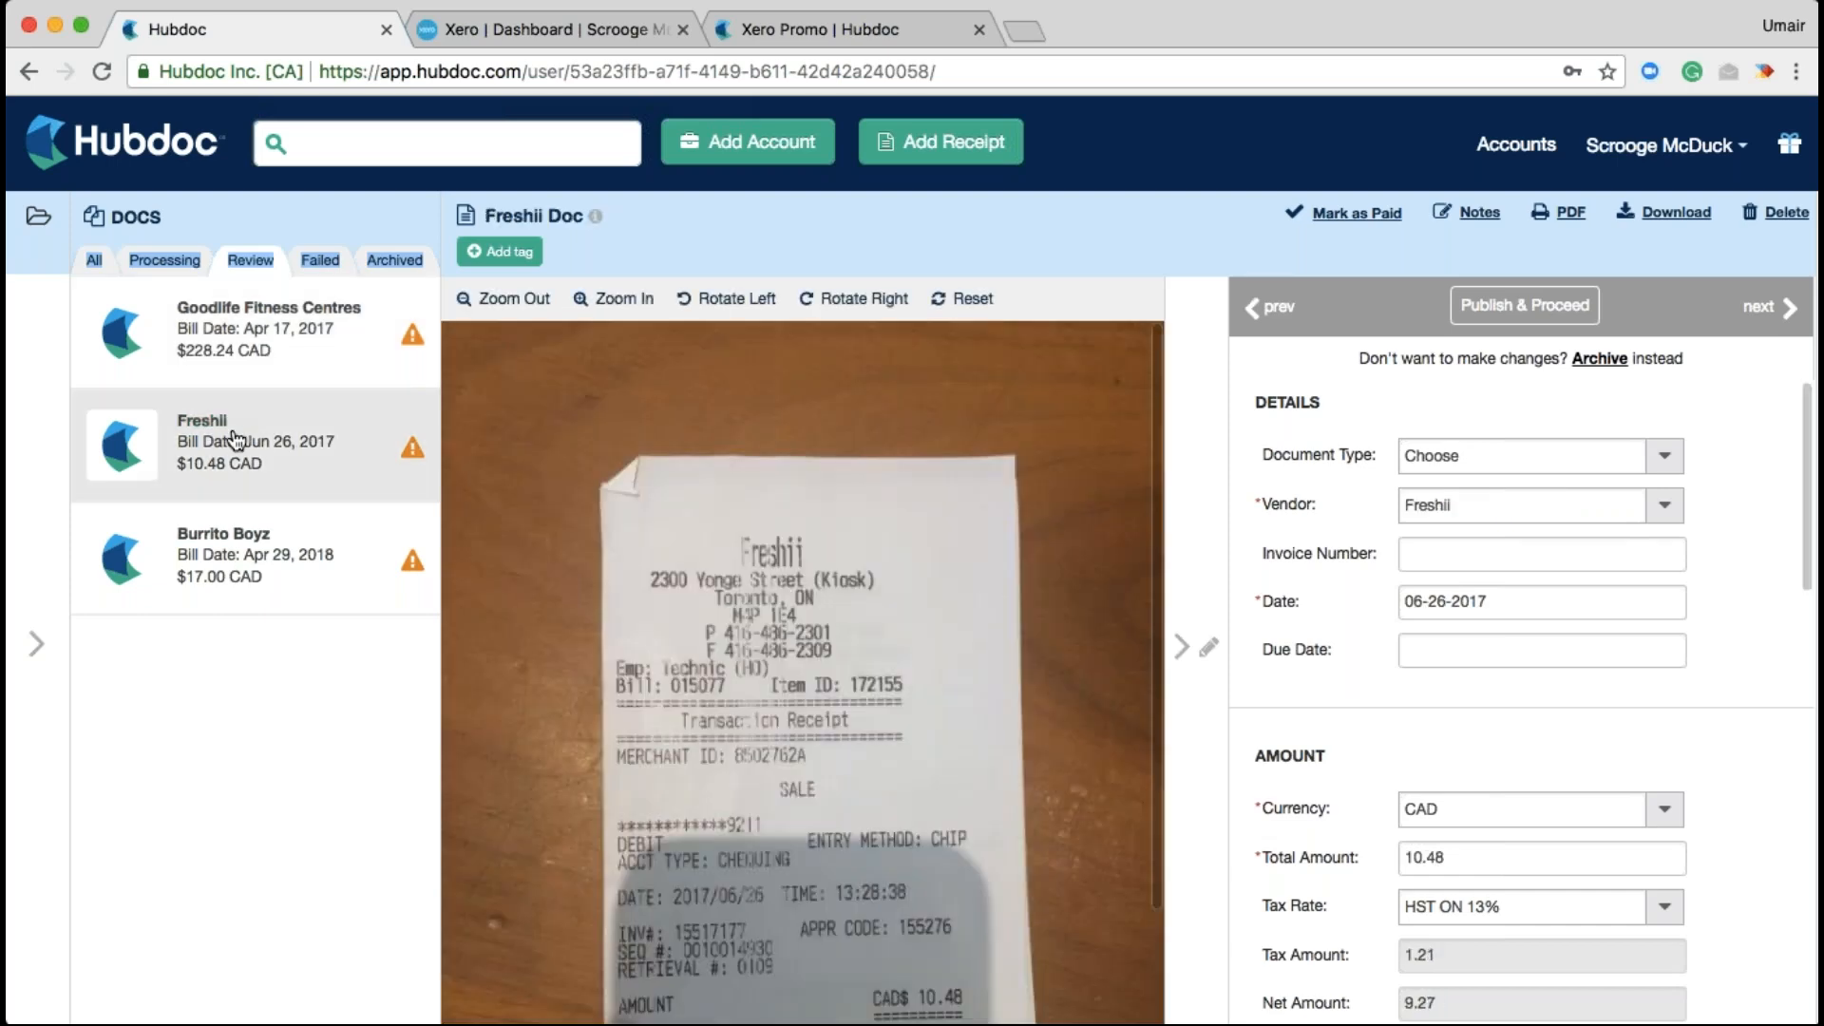
click(231, 574)
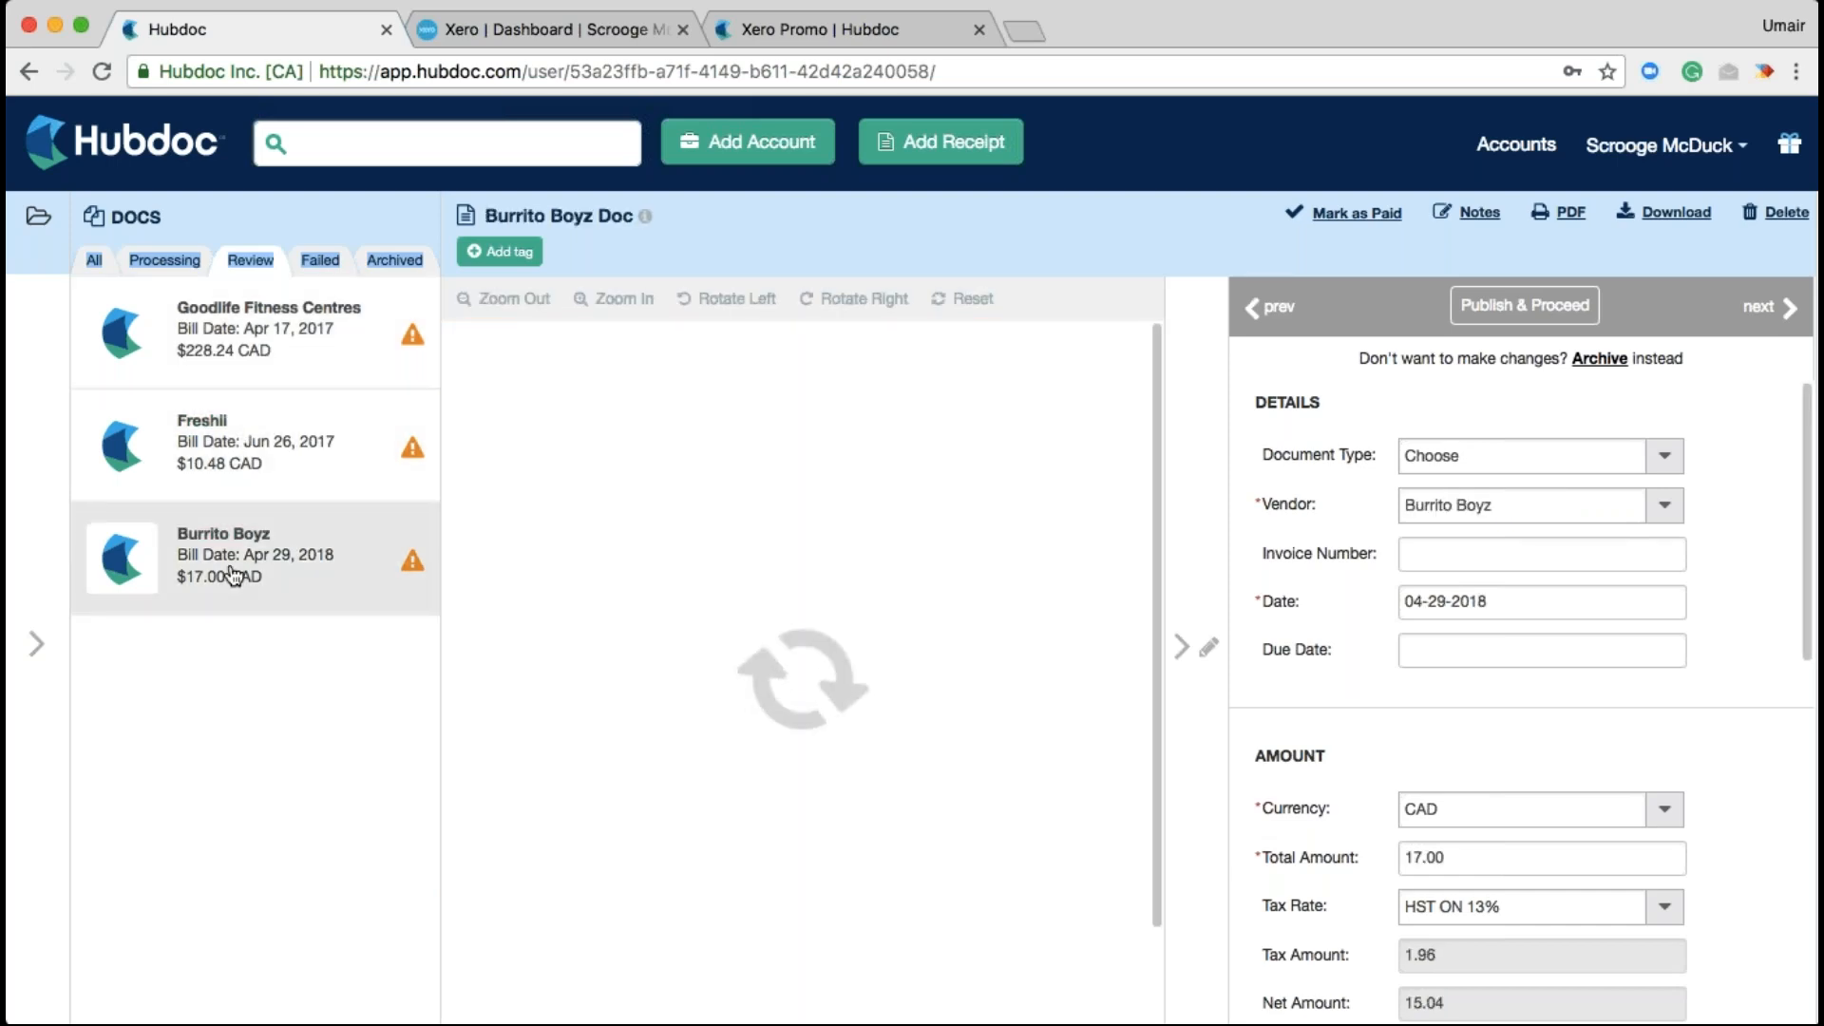
scroll(1353, 703, down, 10)
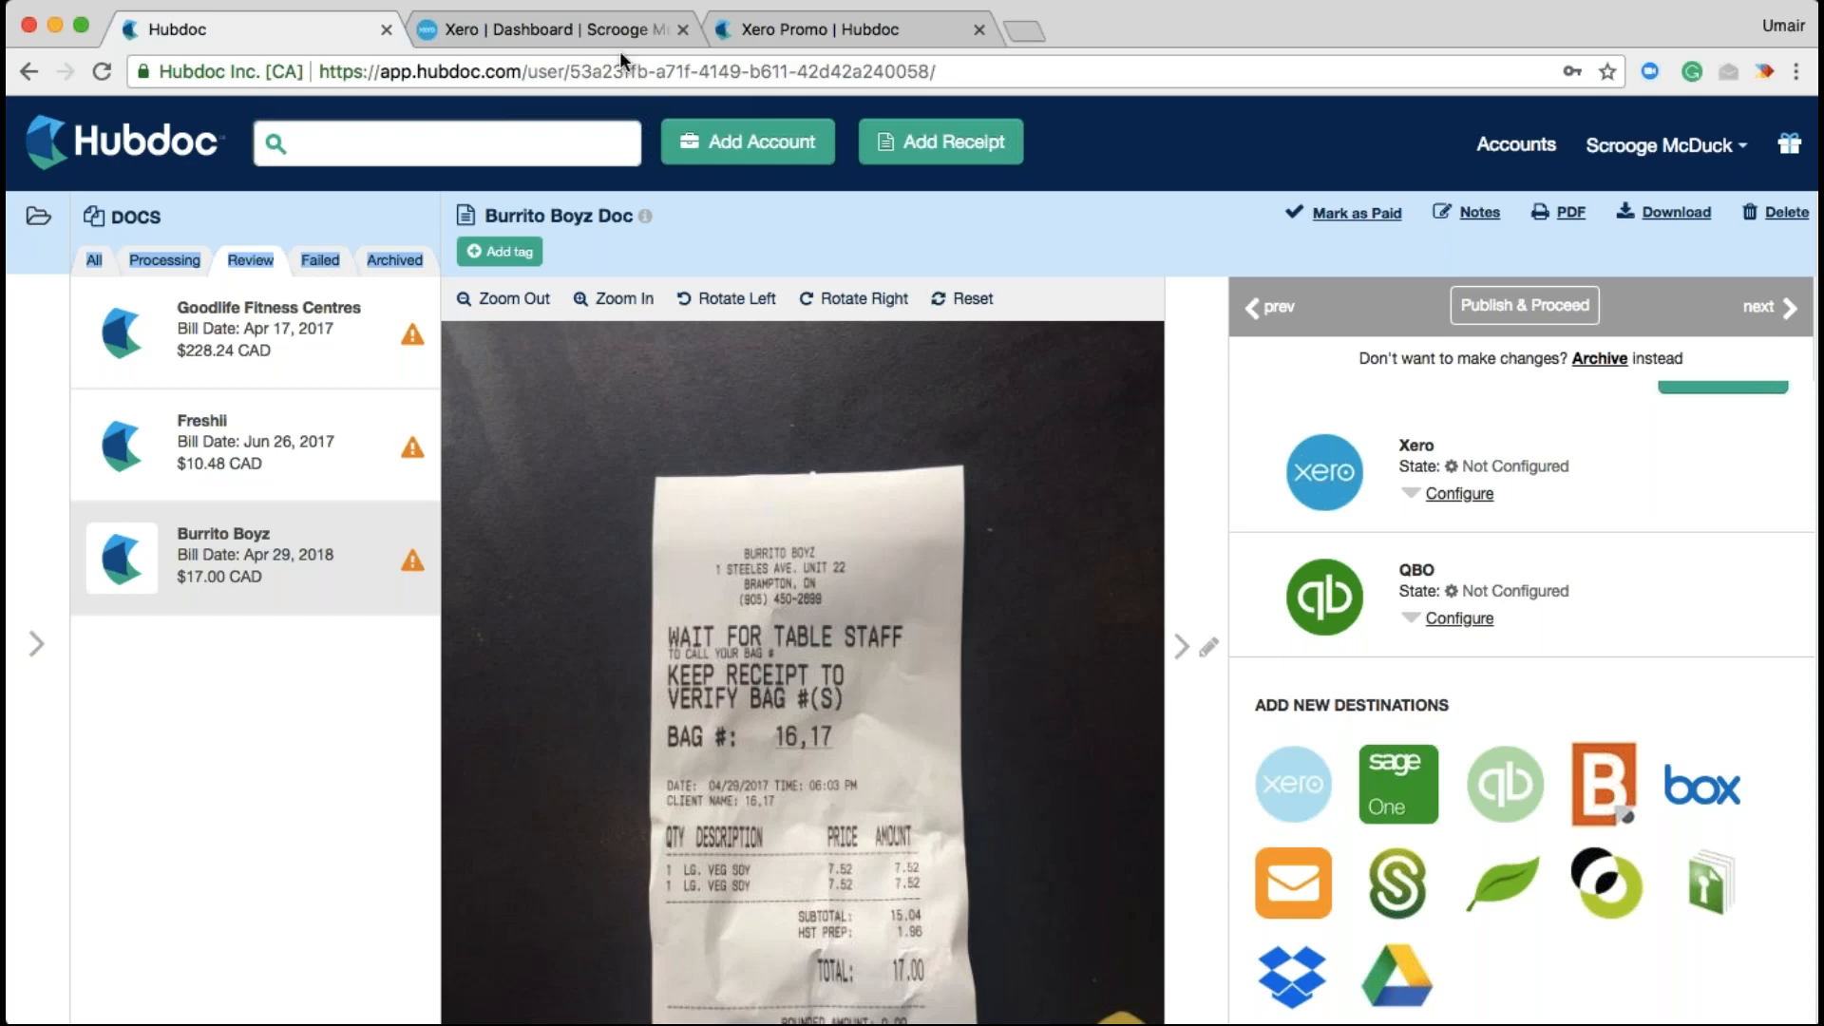
In Xero, open the draft Freshii bill for 10.48 CAD coded 620 - Entertainment from Purchases
click(580, 30)
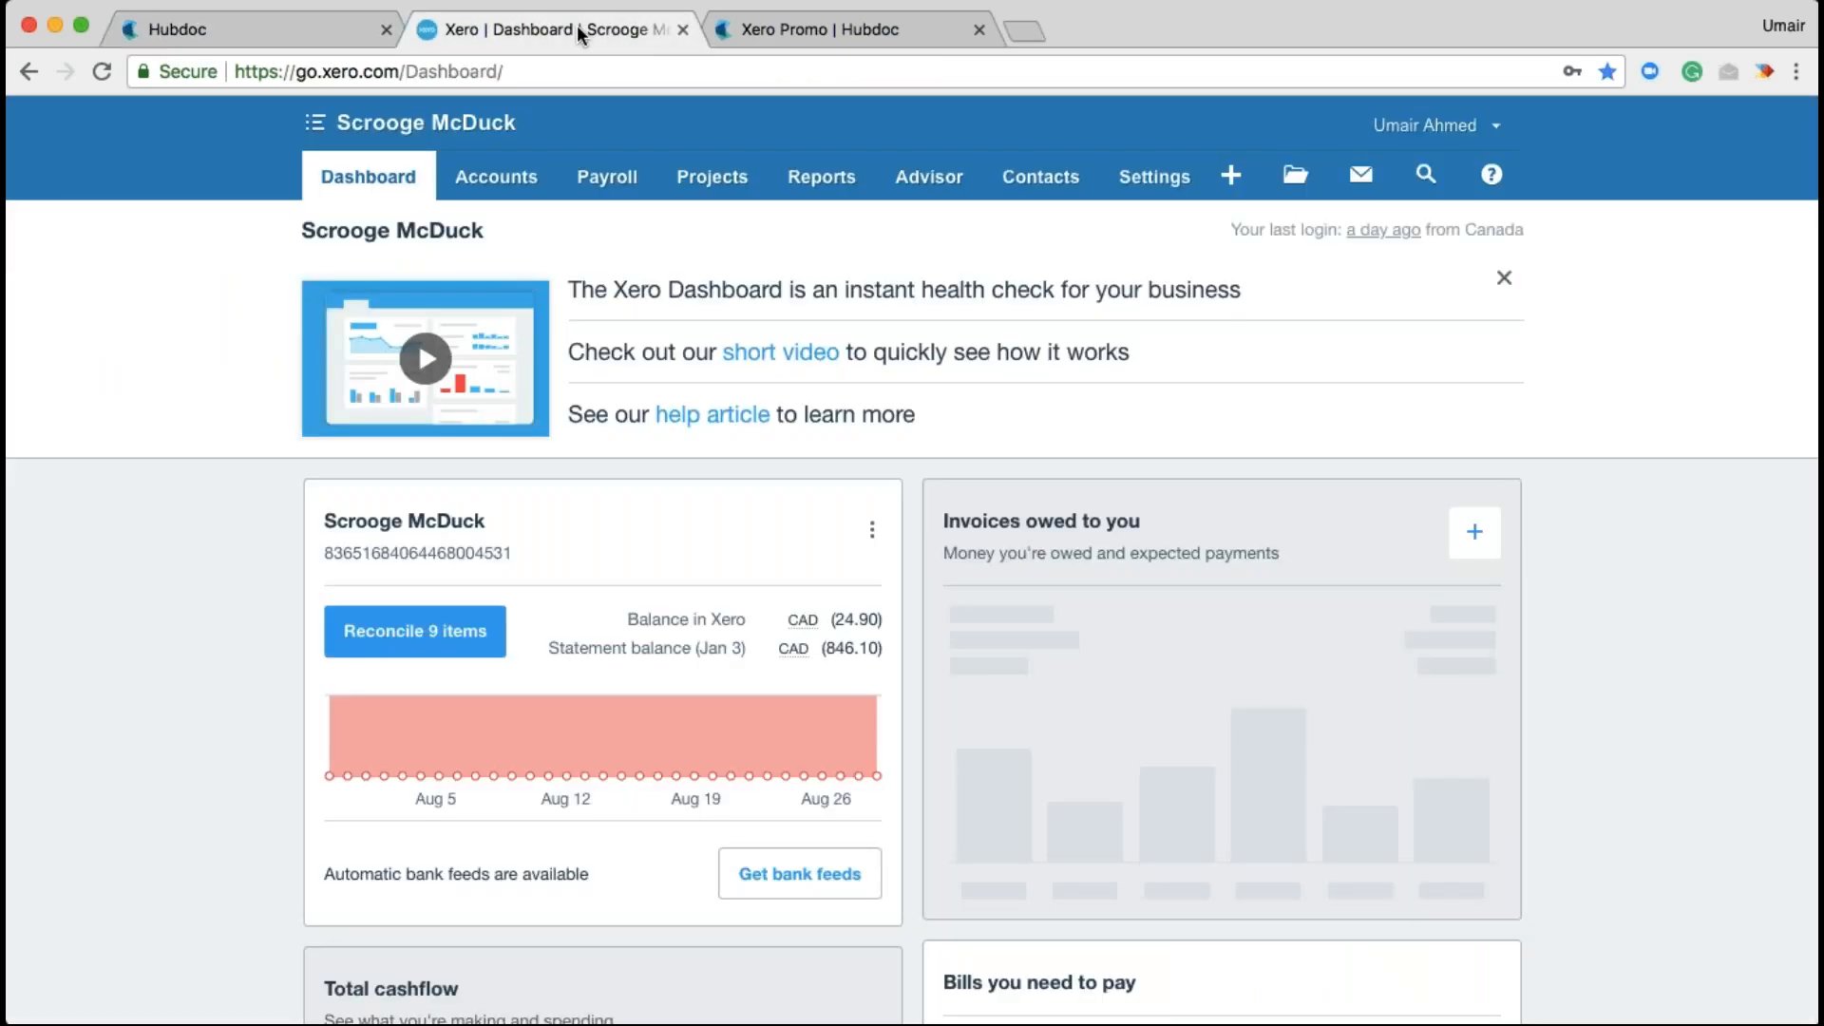
click(486, 180)
click(465, 336)
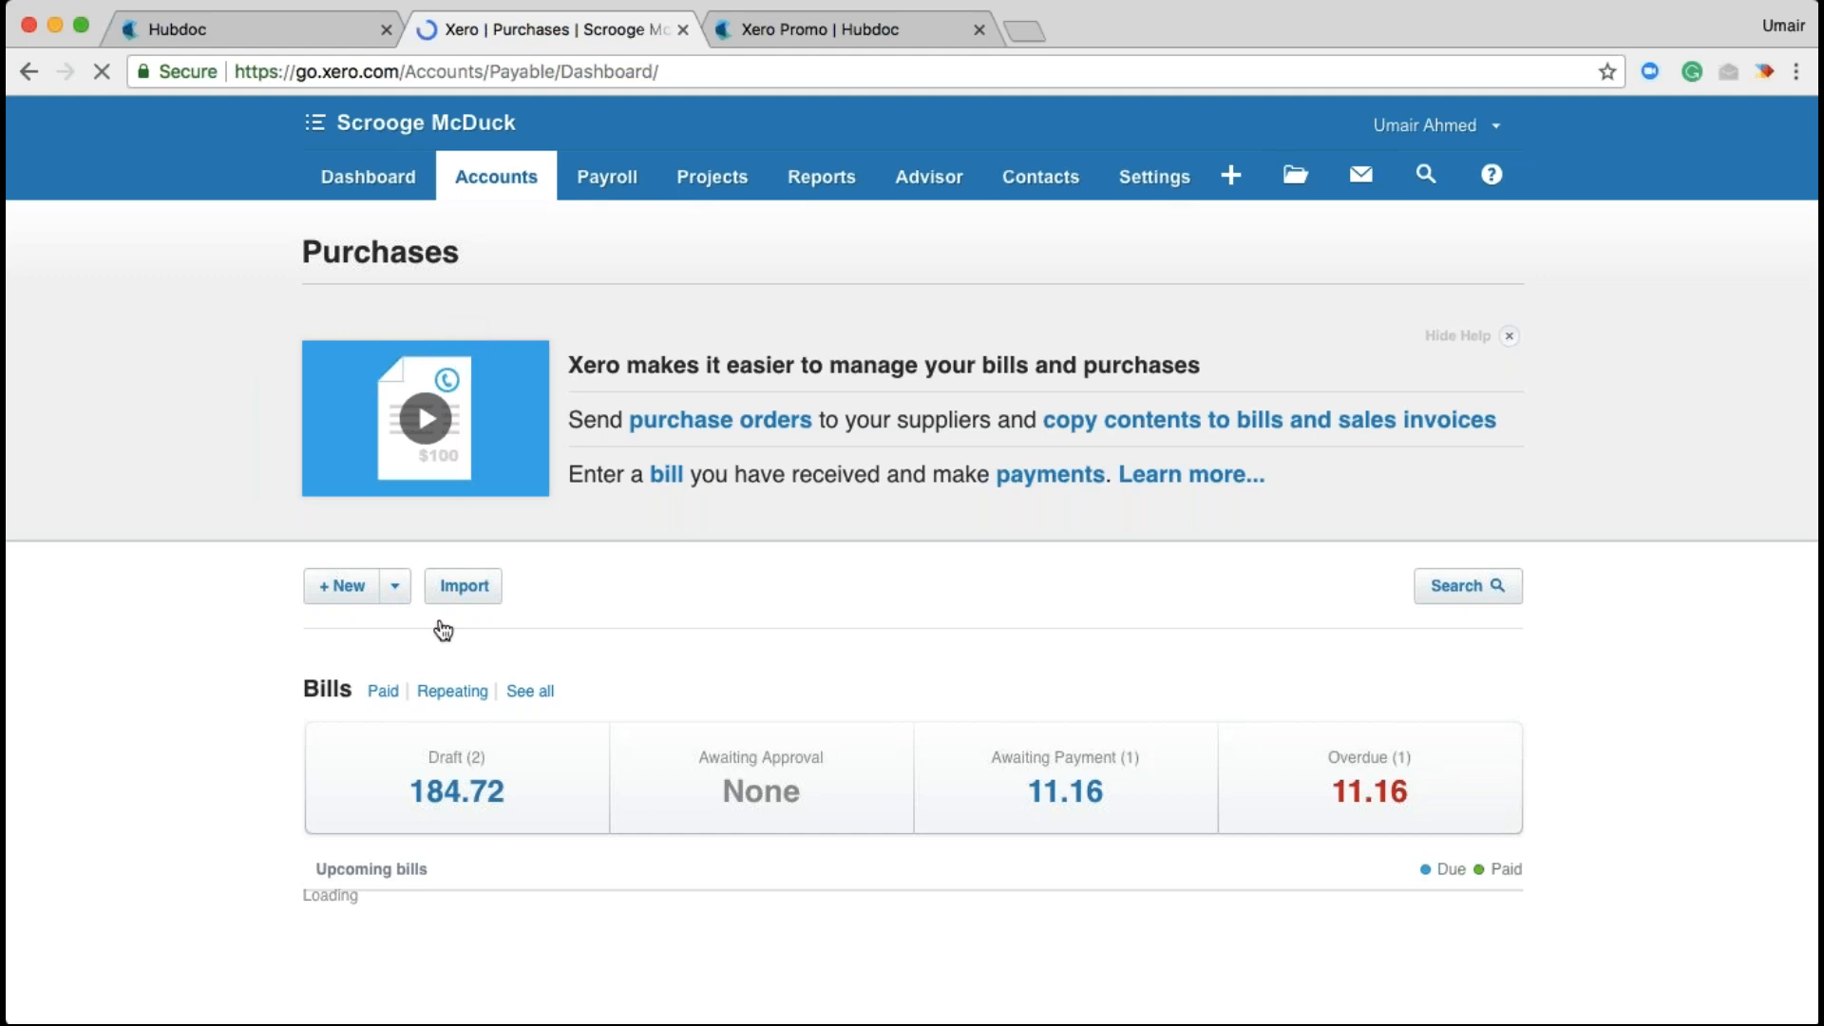
click(439, 786)
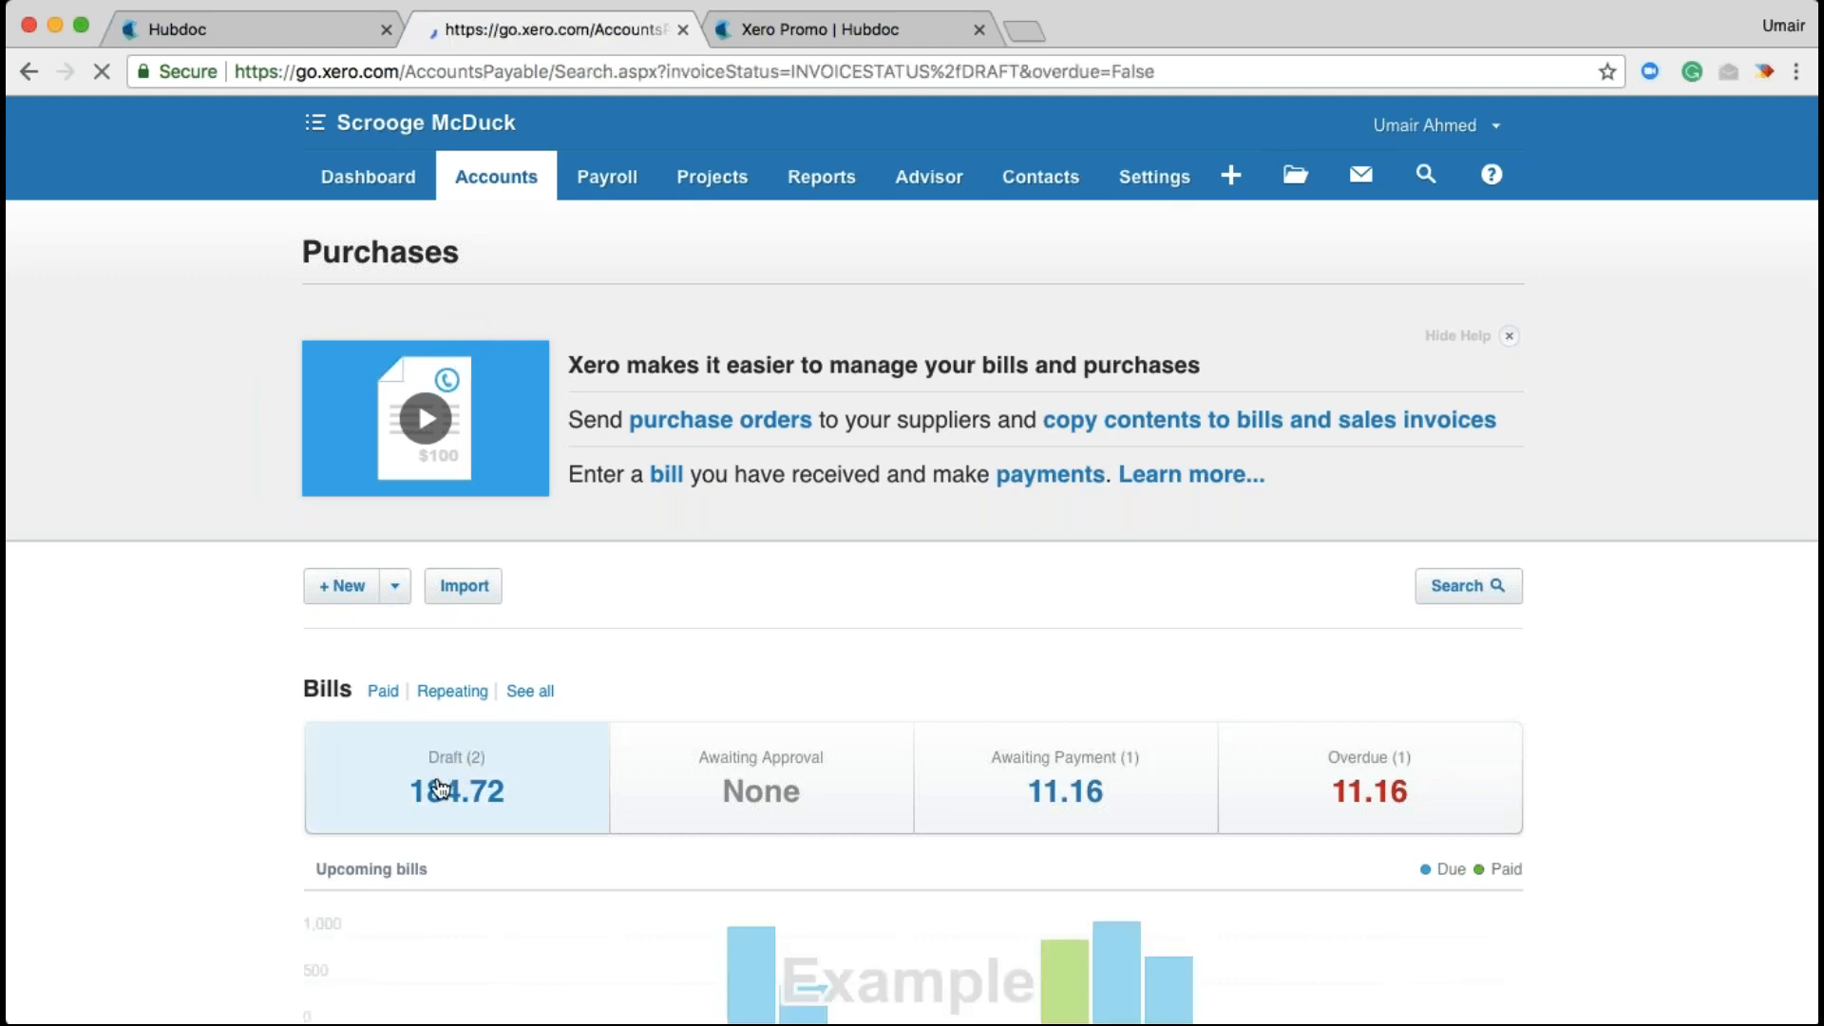
click(231, 570)
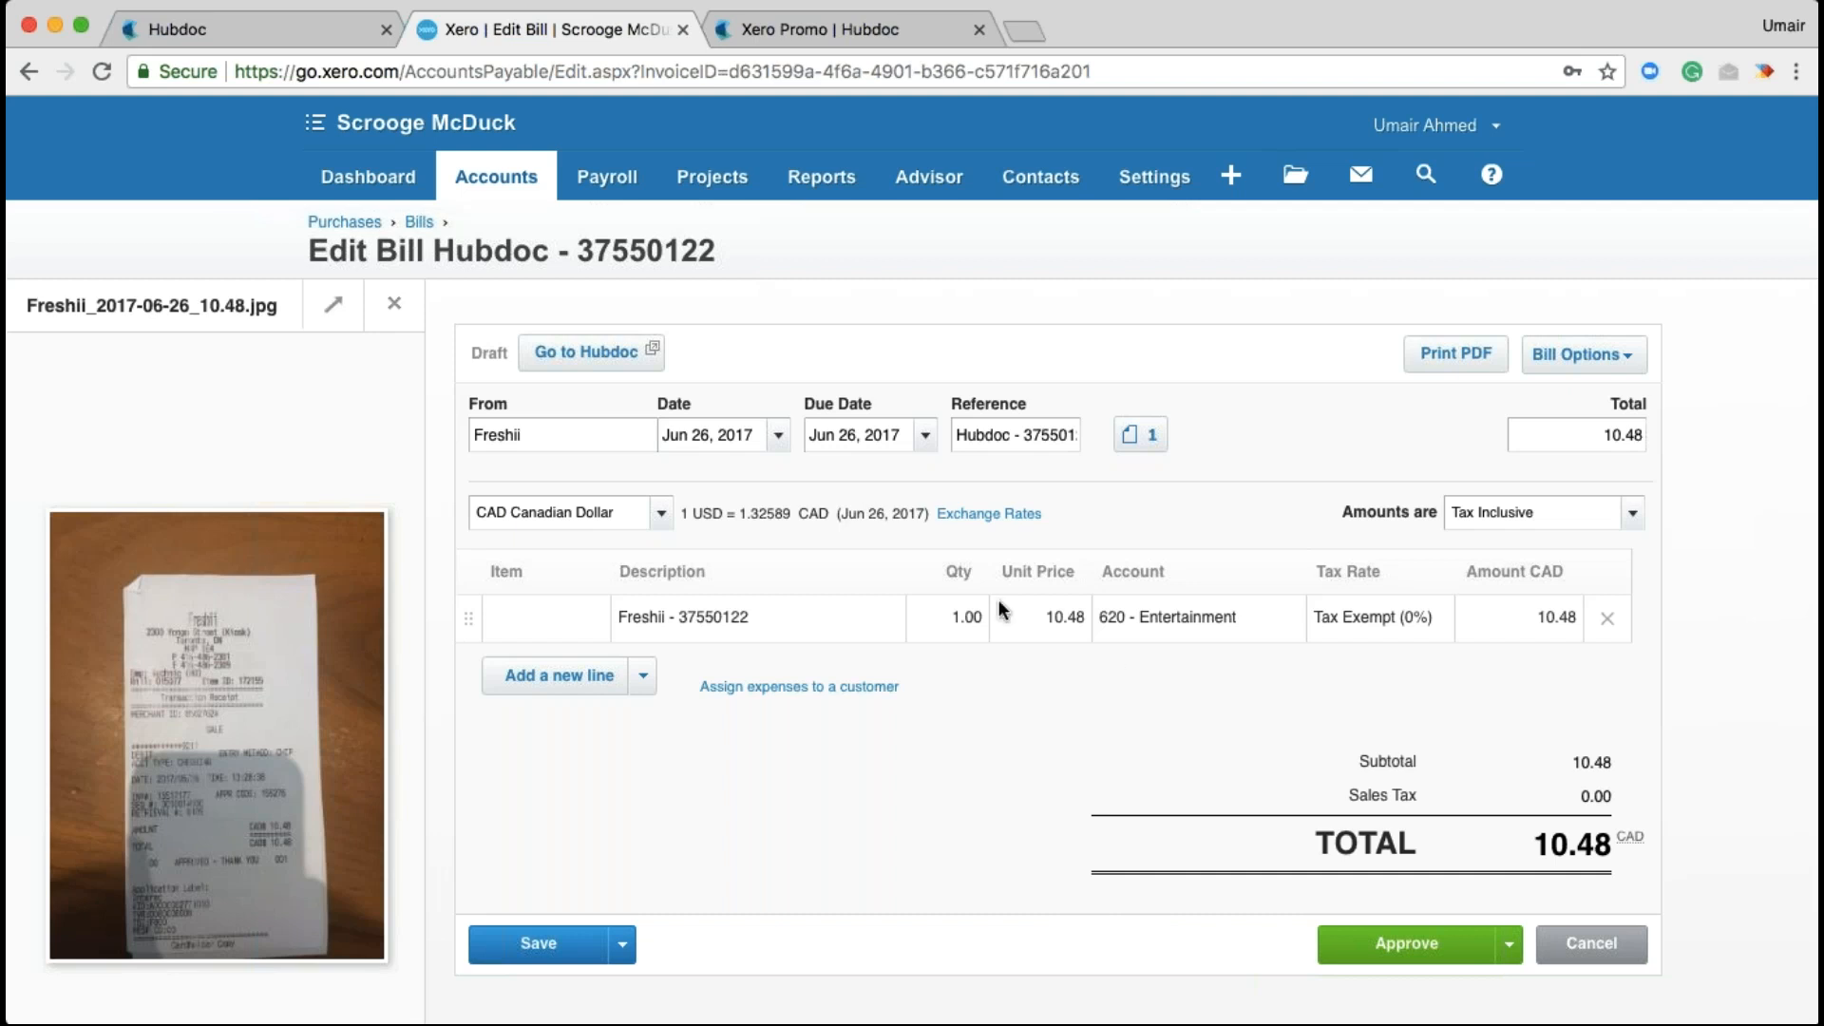
click(495, 190)
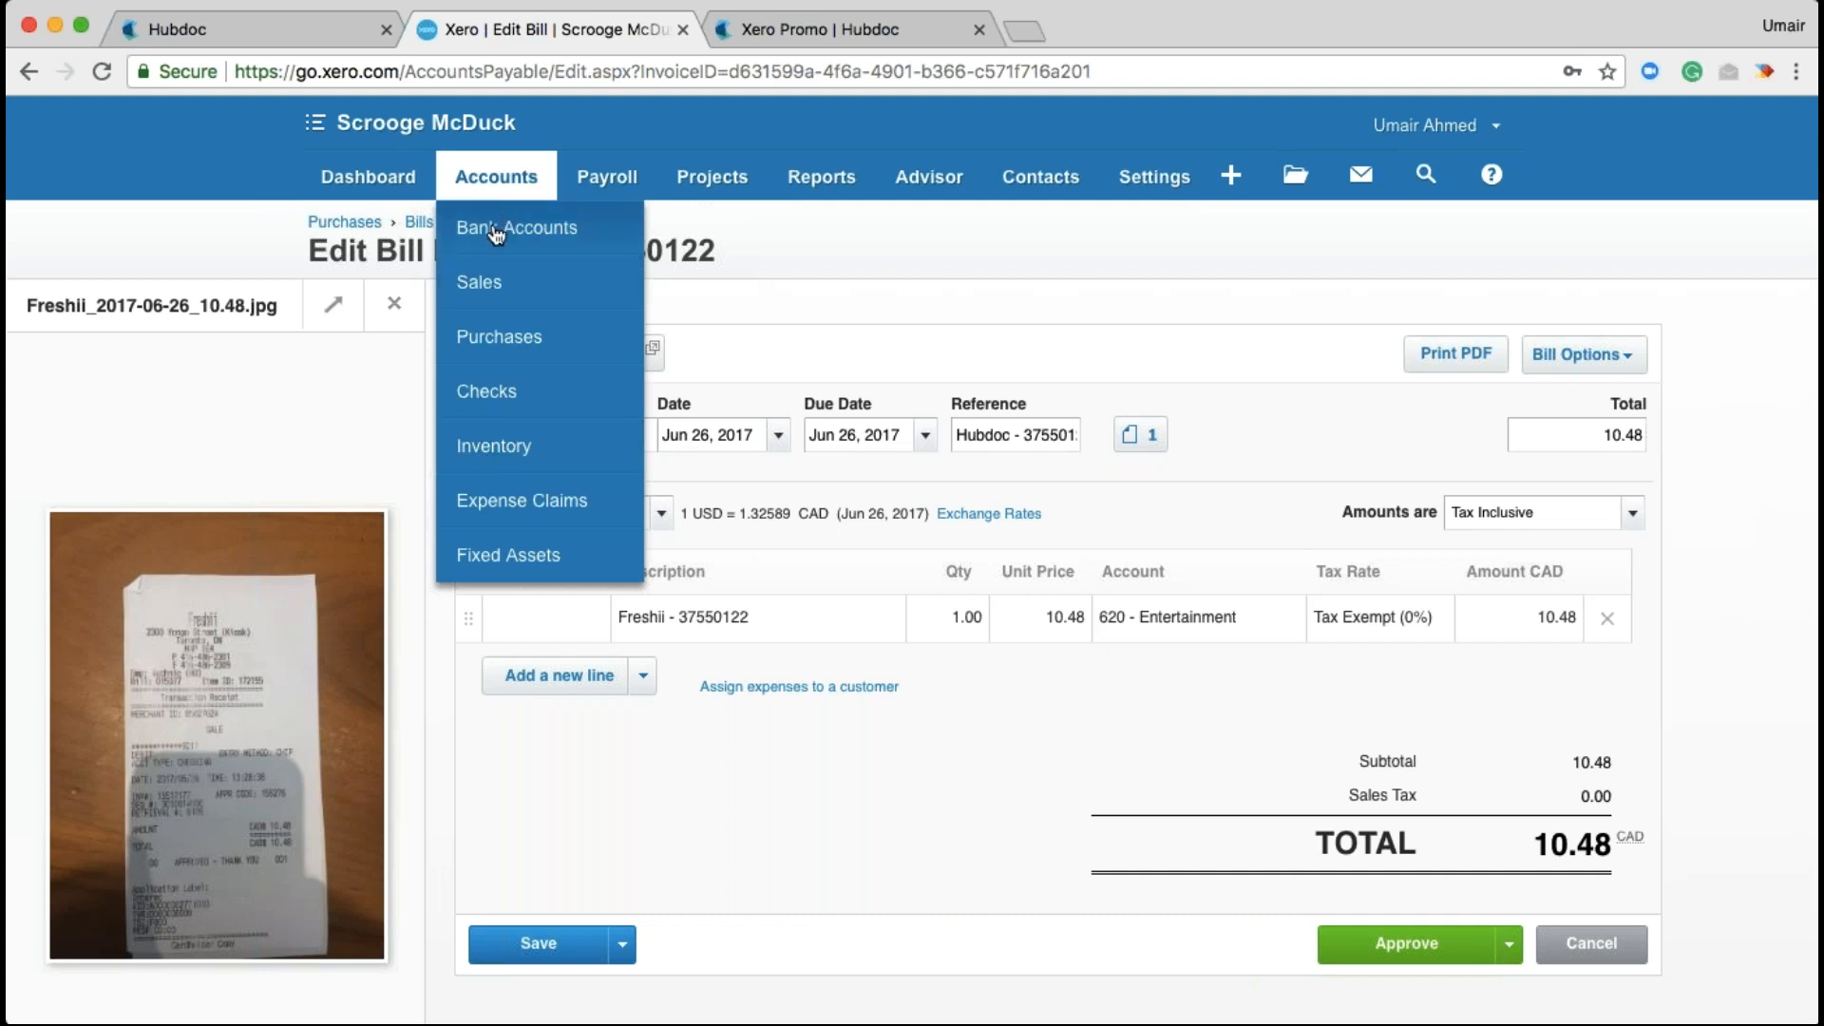
Reconcile the Jun 26, 2017 Freshii 10.48 bank line, then return to Hubdoc's Burrito Boyz receipt
click(498, 227)
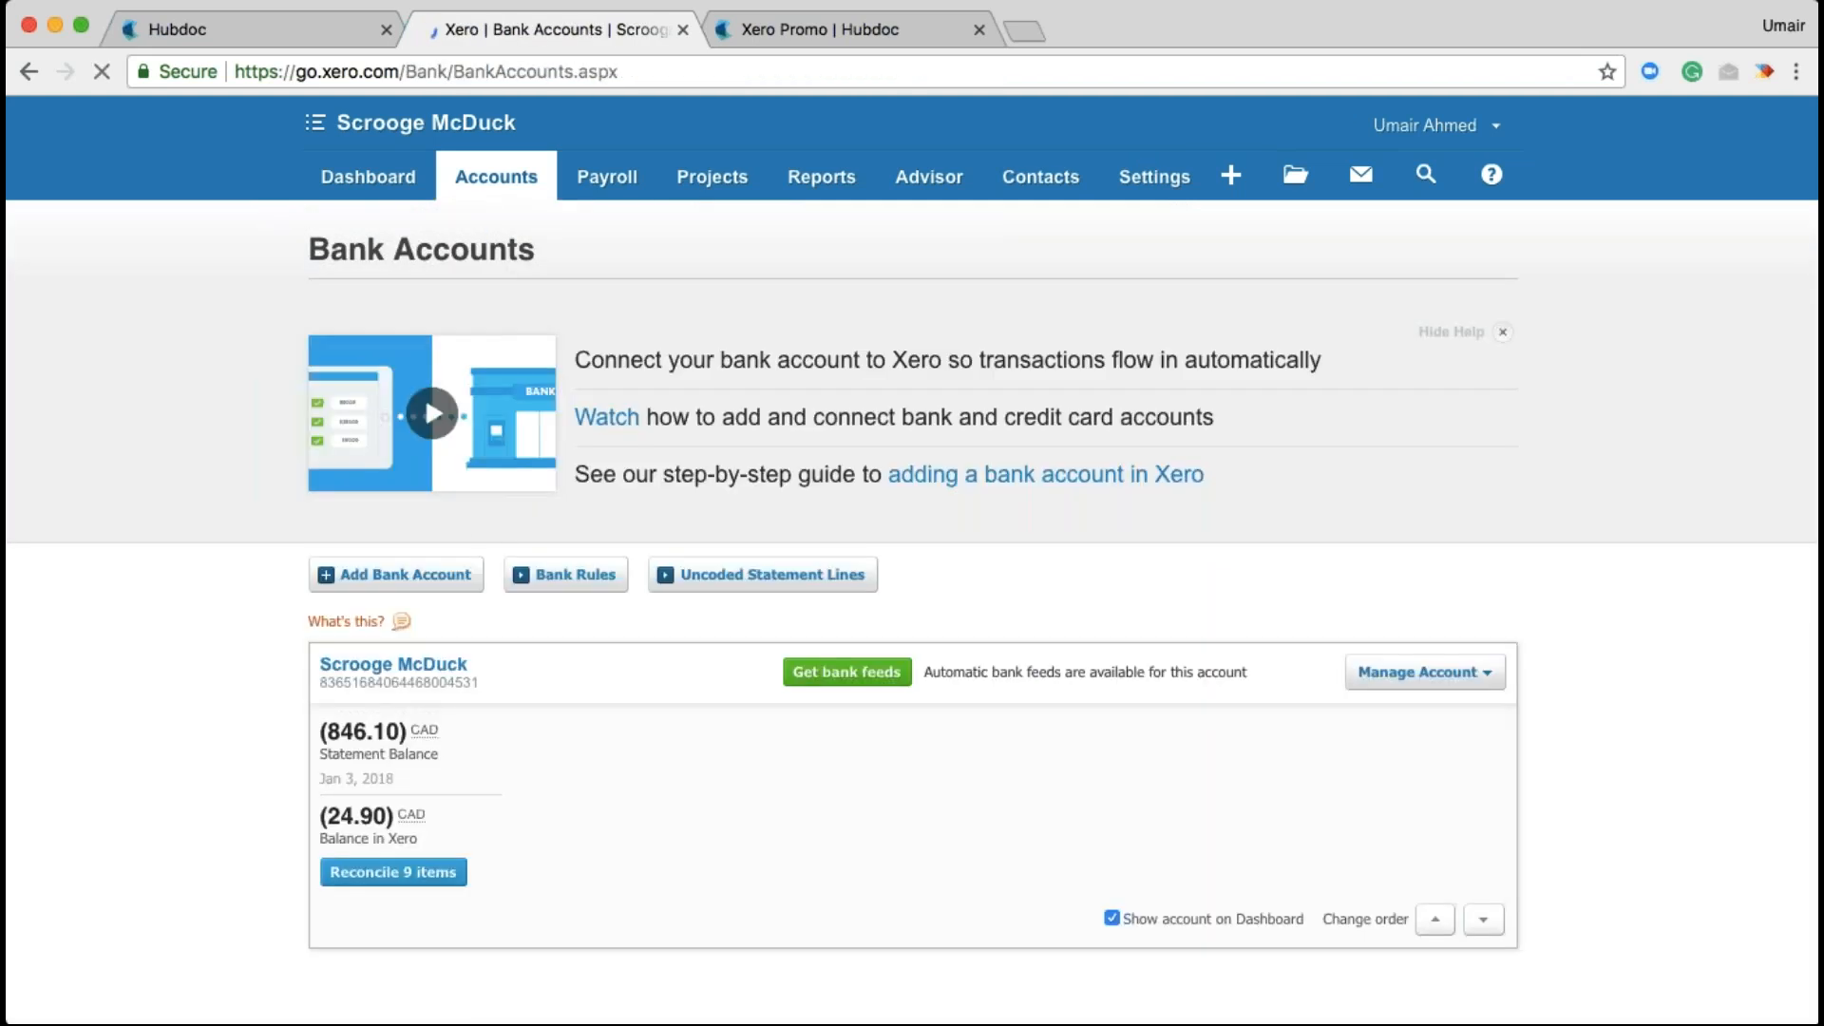
click(399, 872)
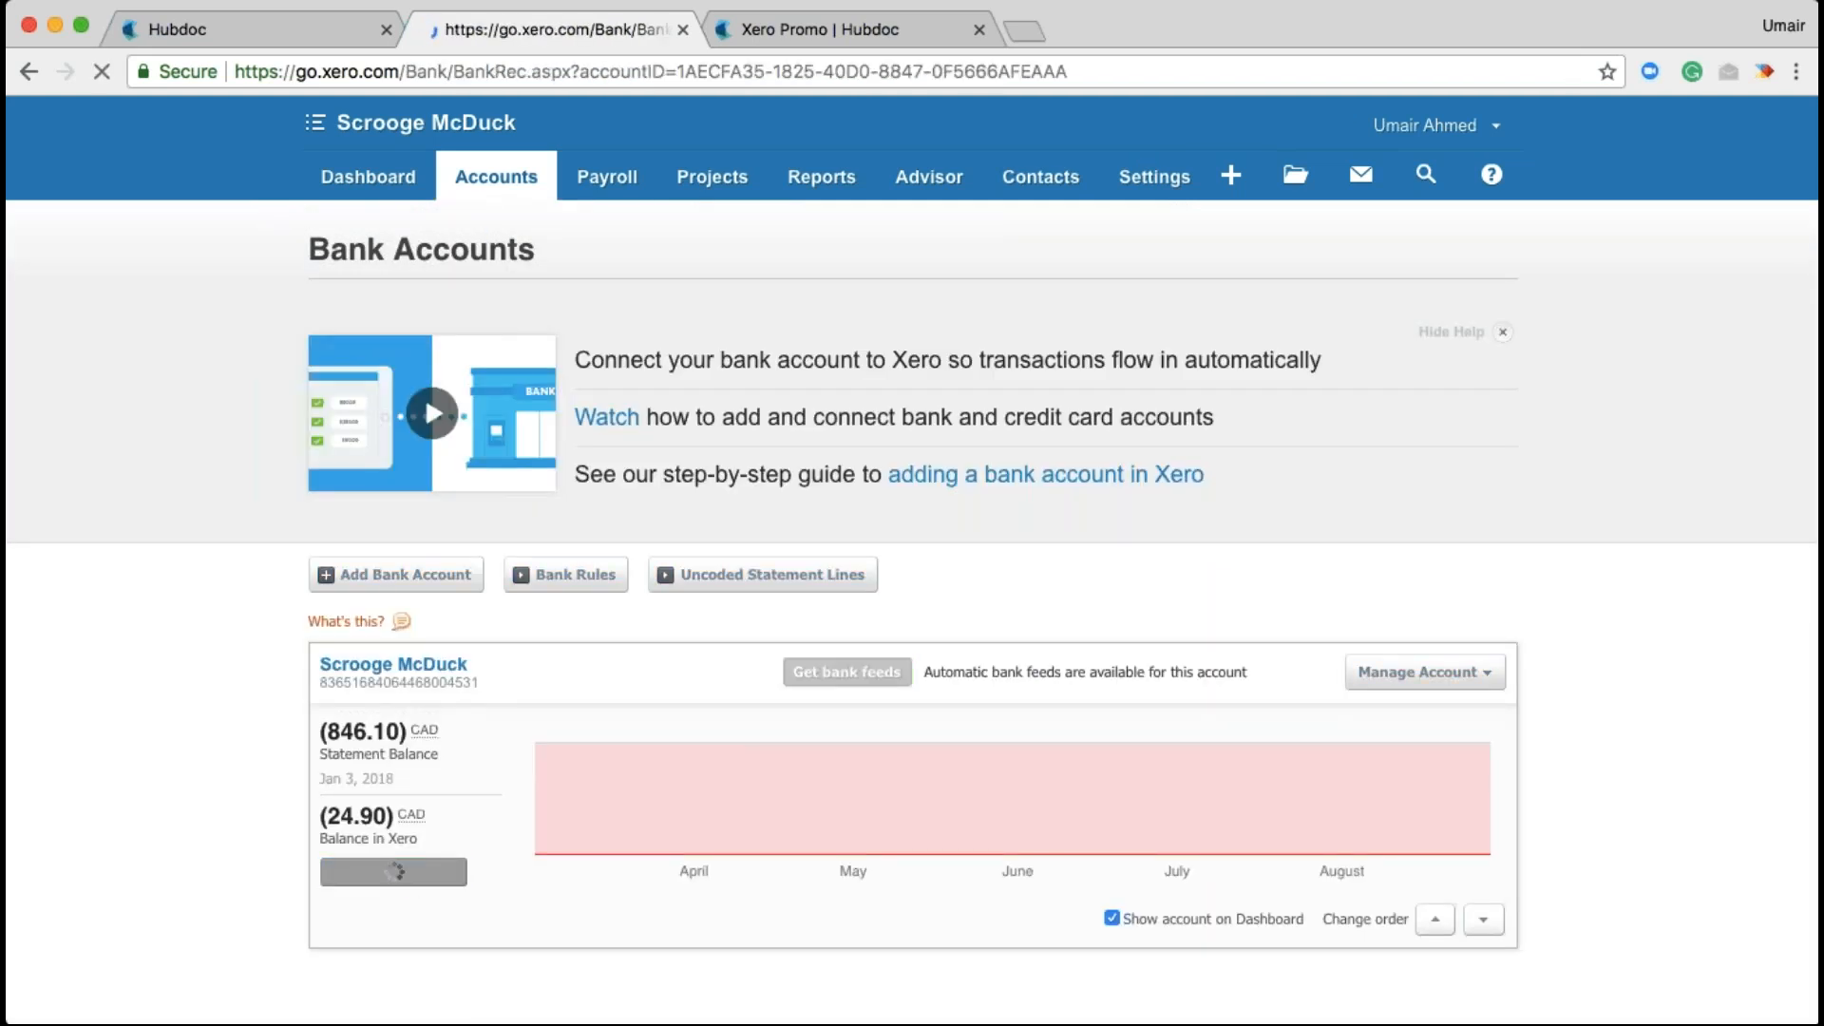
scroll(423, 843, down, 8)
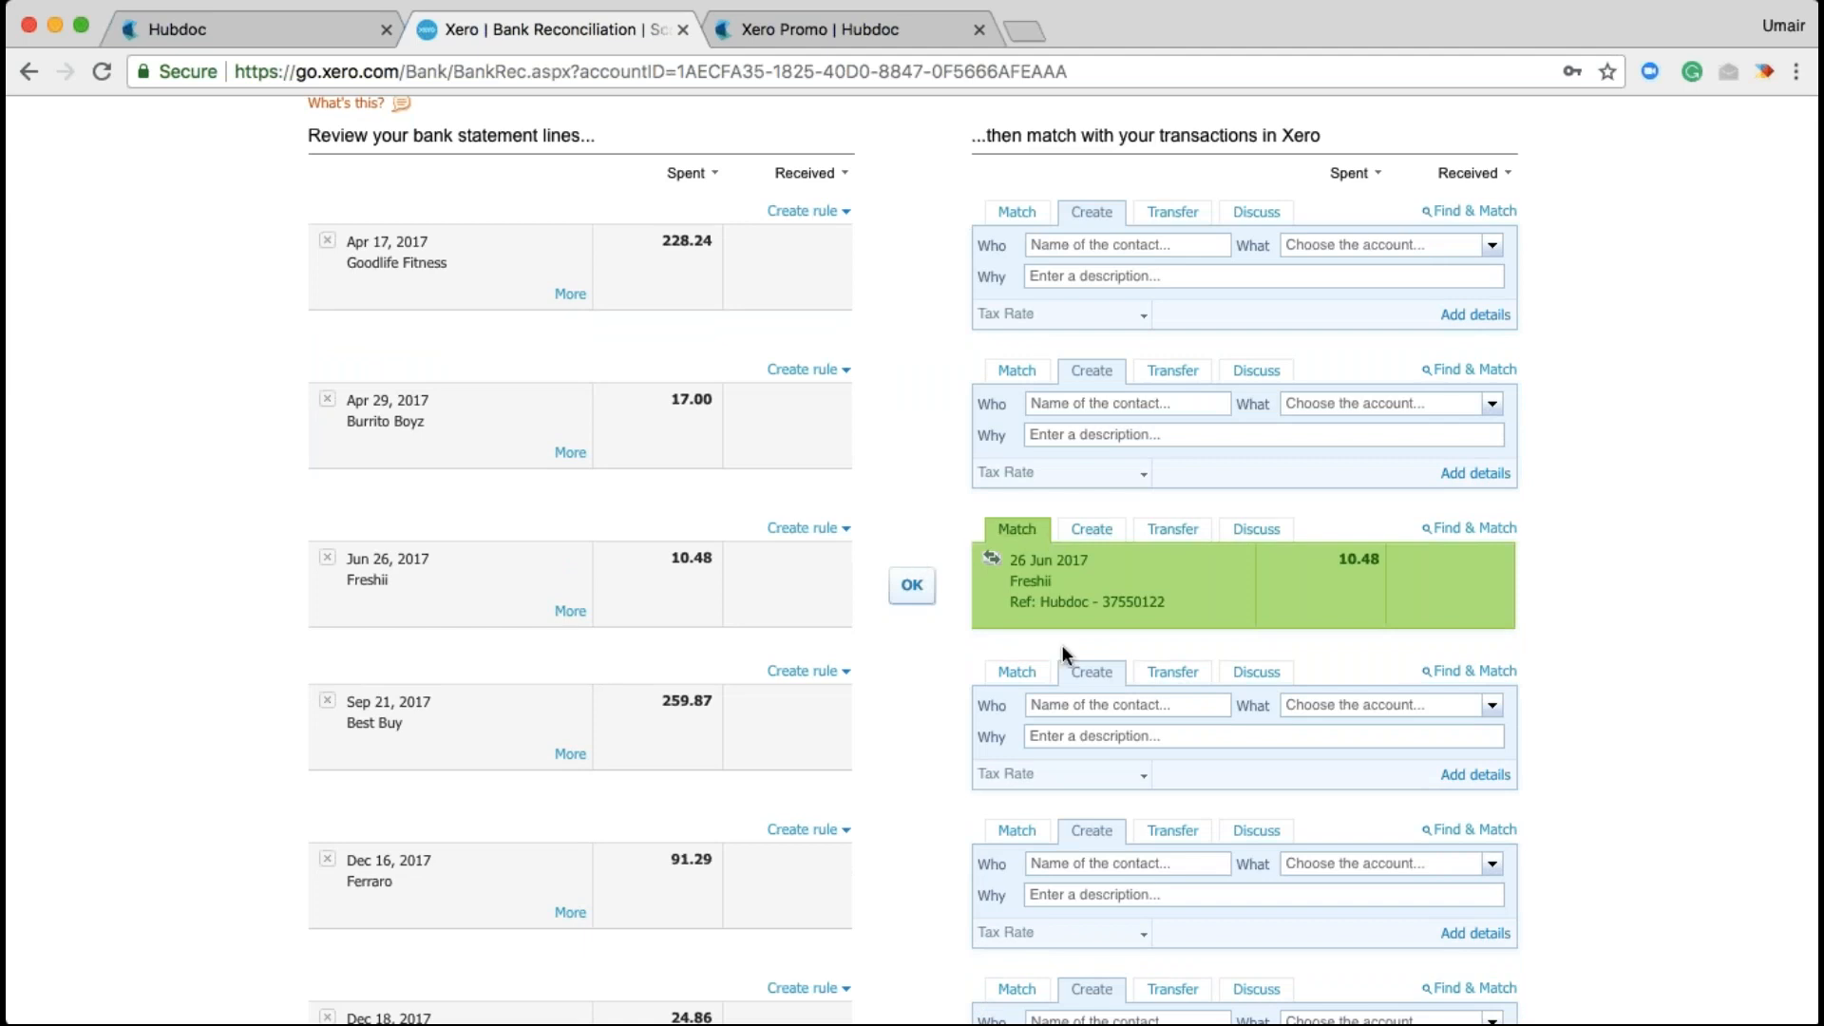
click(912, 587)
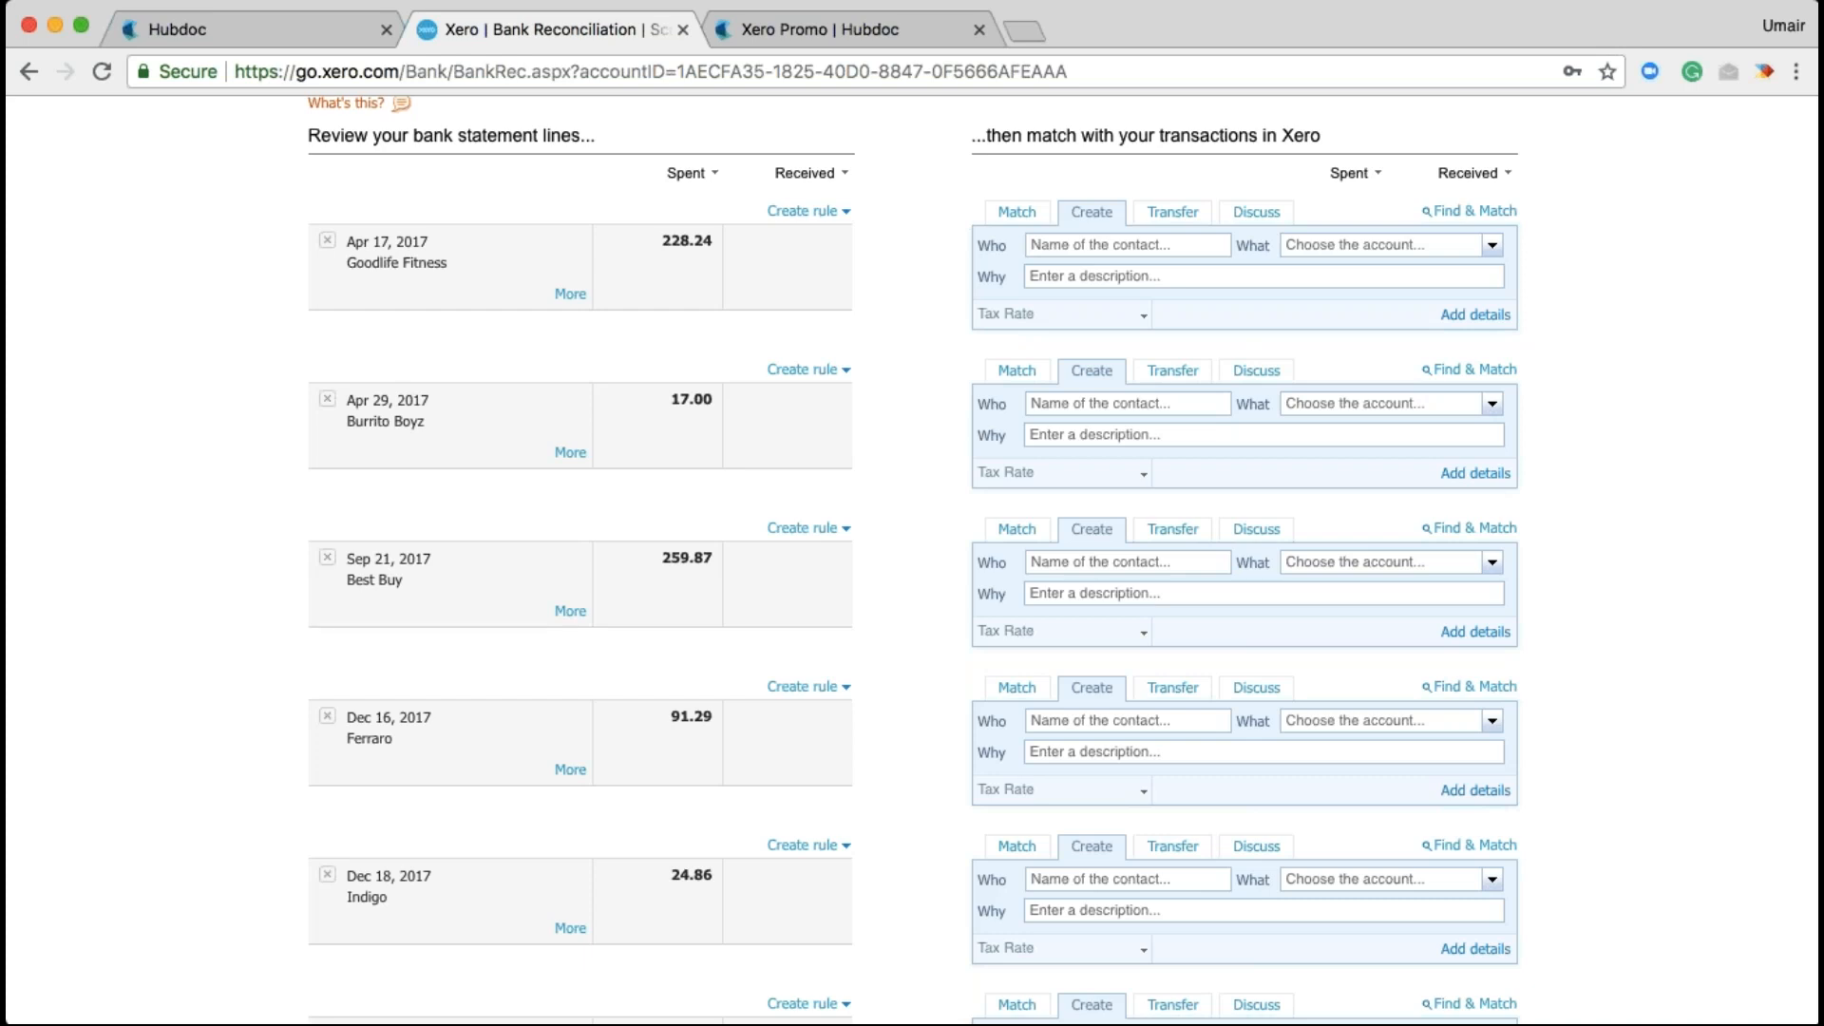
click(301, 40)
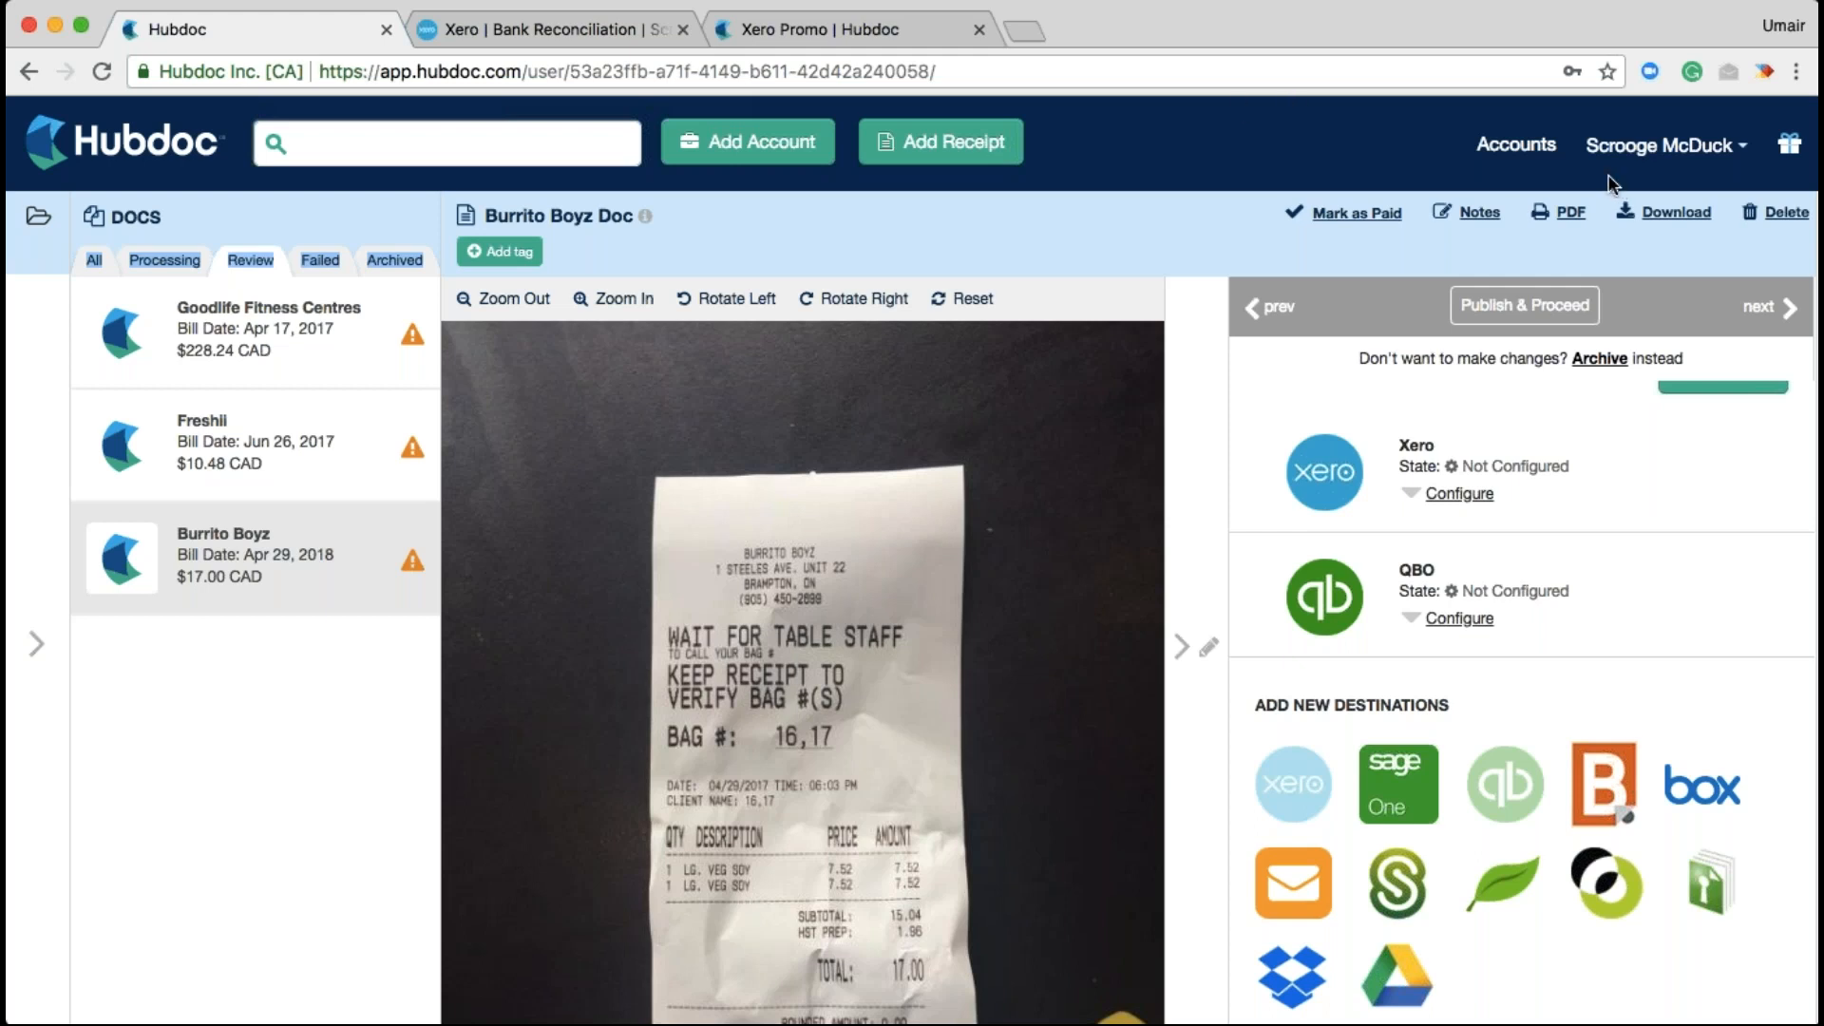
click(1560, 98)
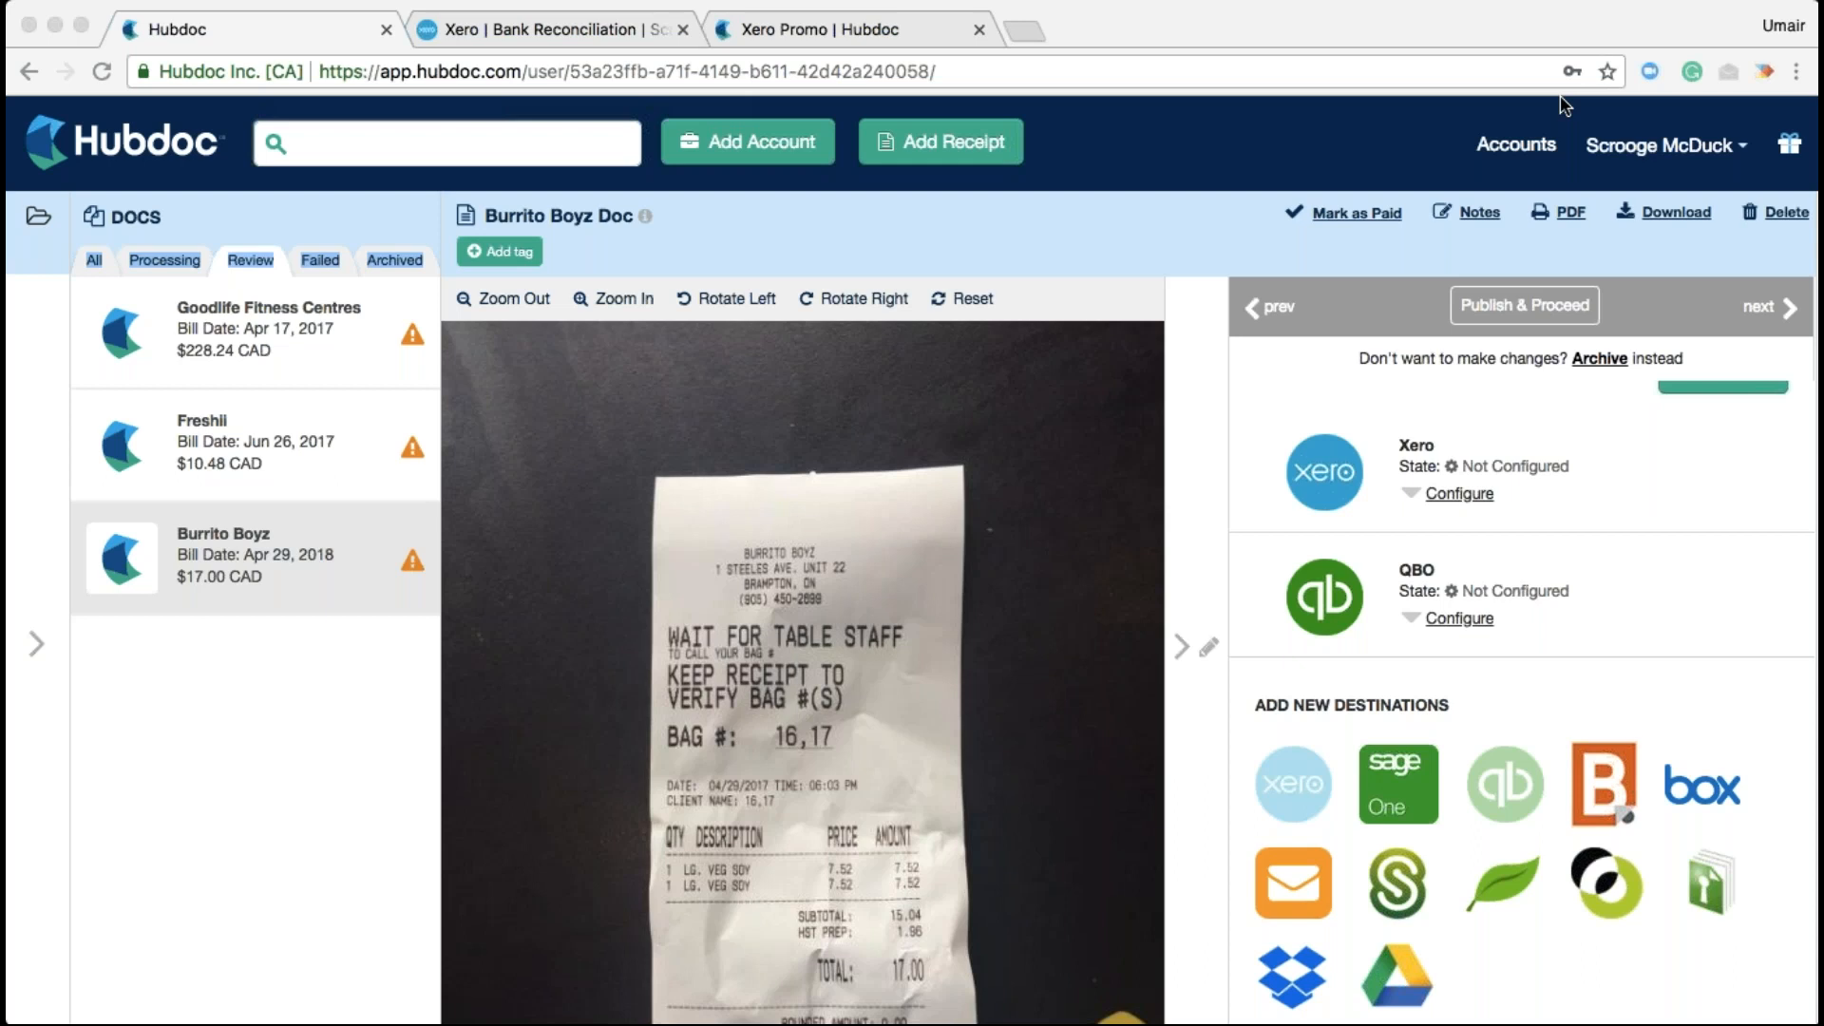
Show all documents in the Bank of America folder, then bring up the Xero Promo page
click(27, 399)
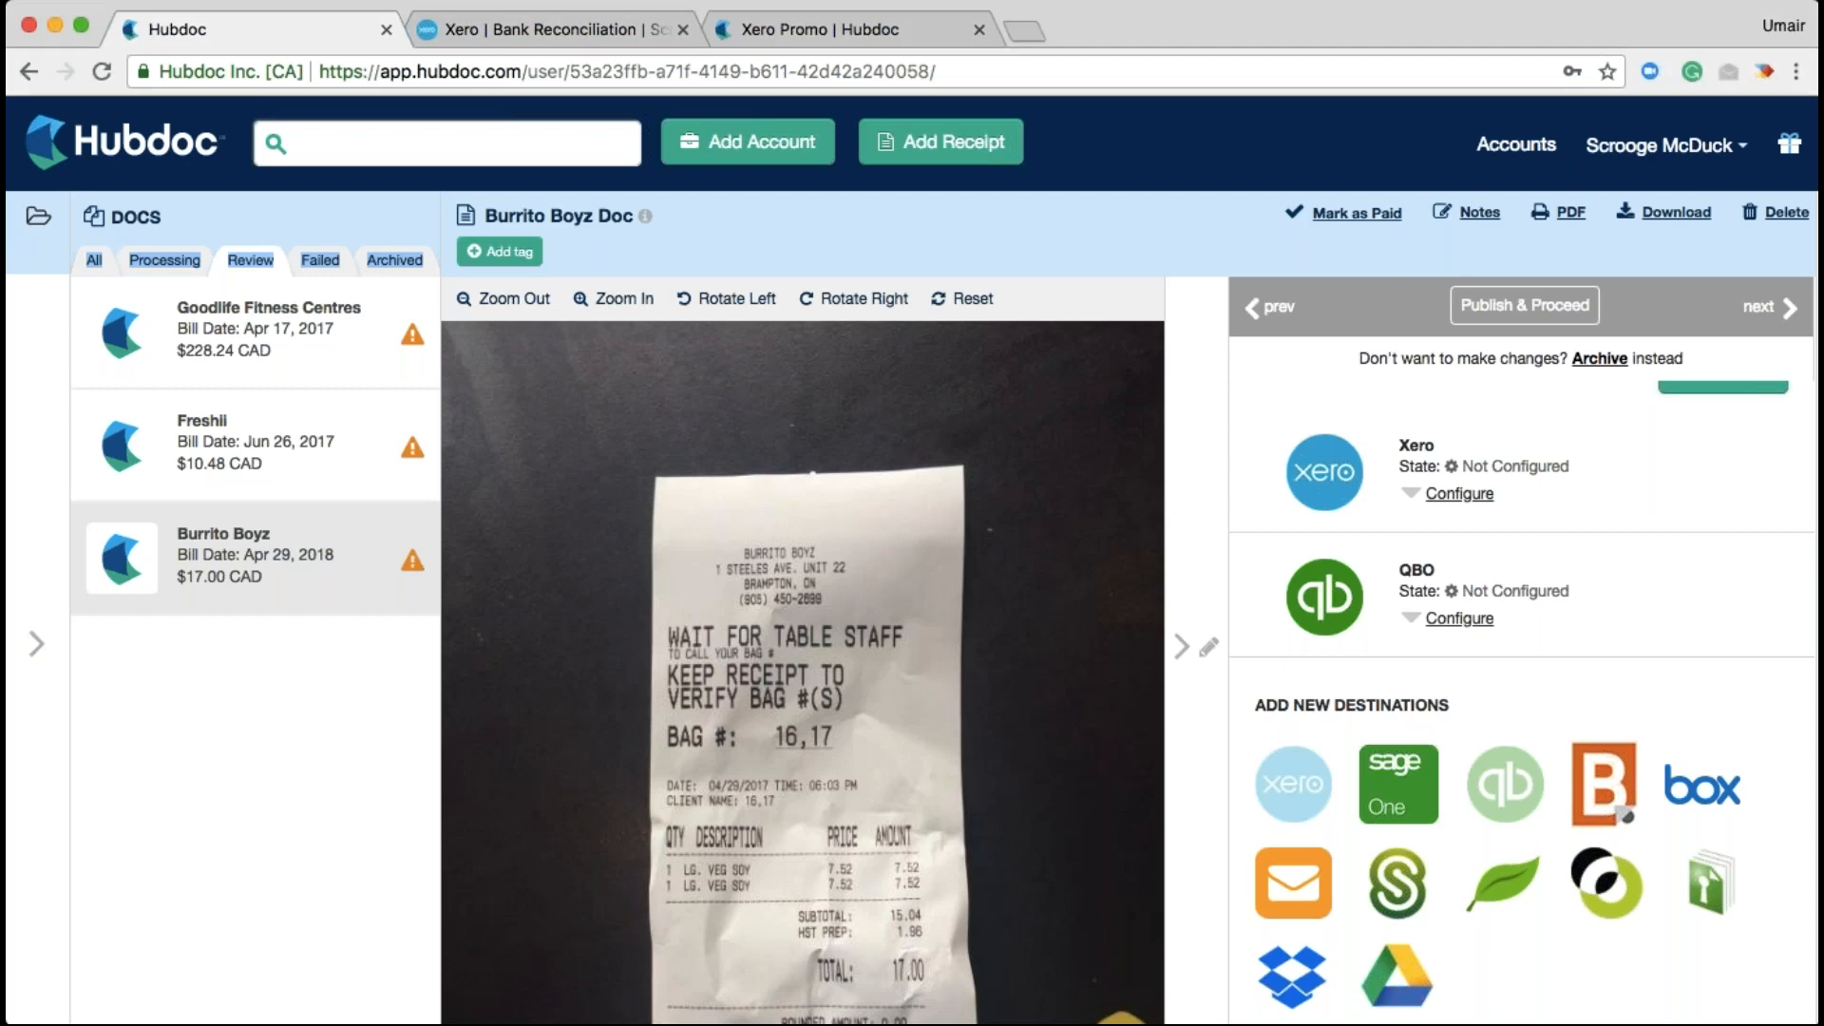
click(161, 398)
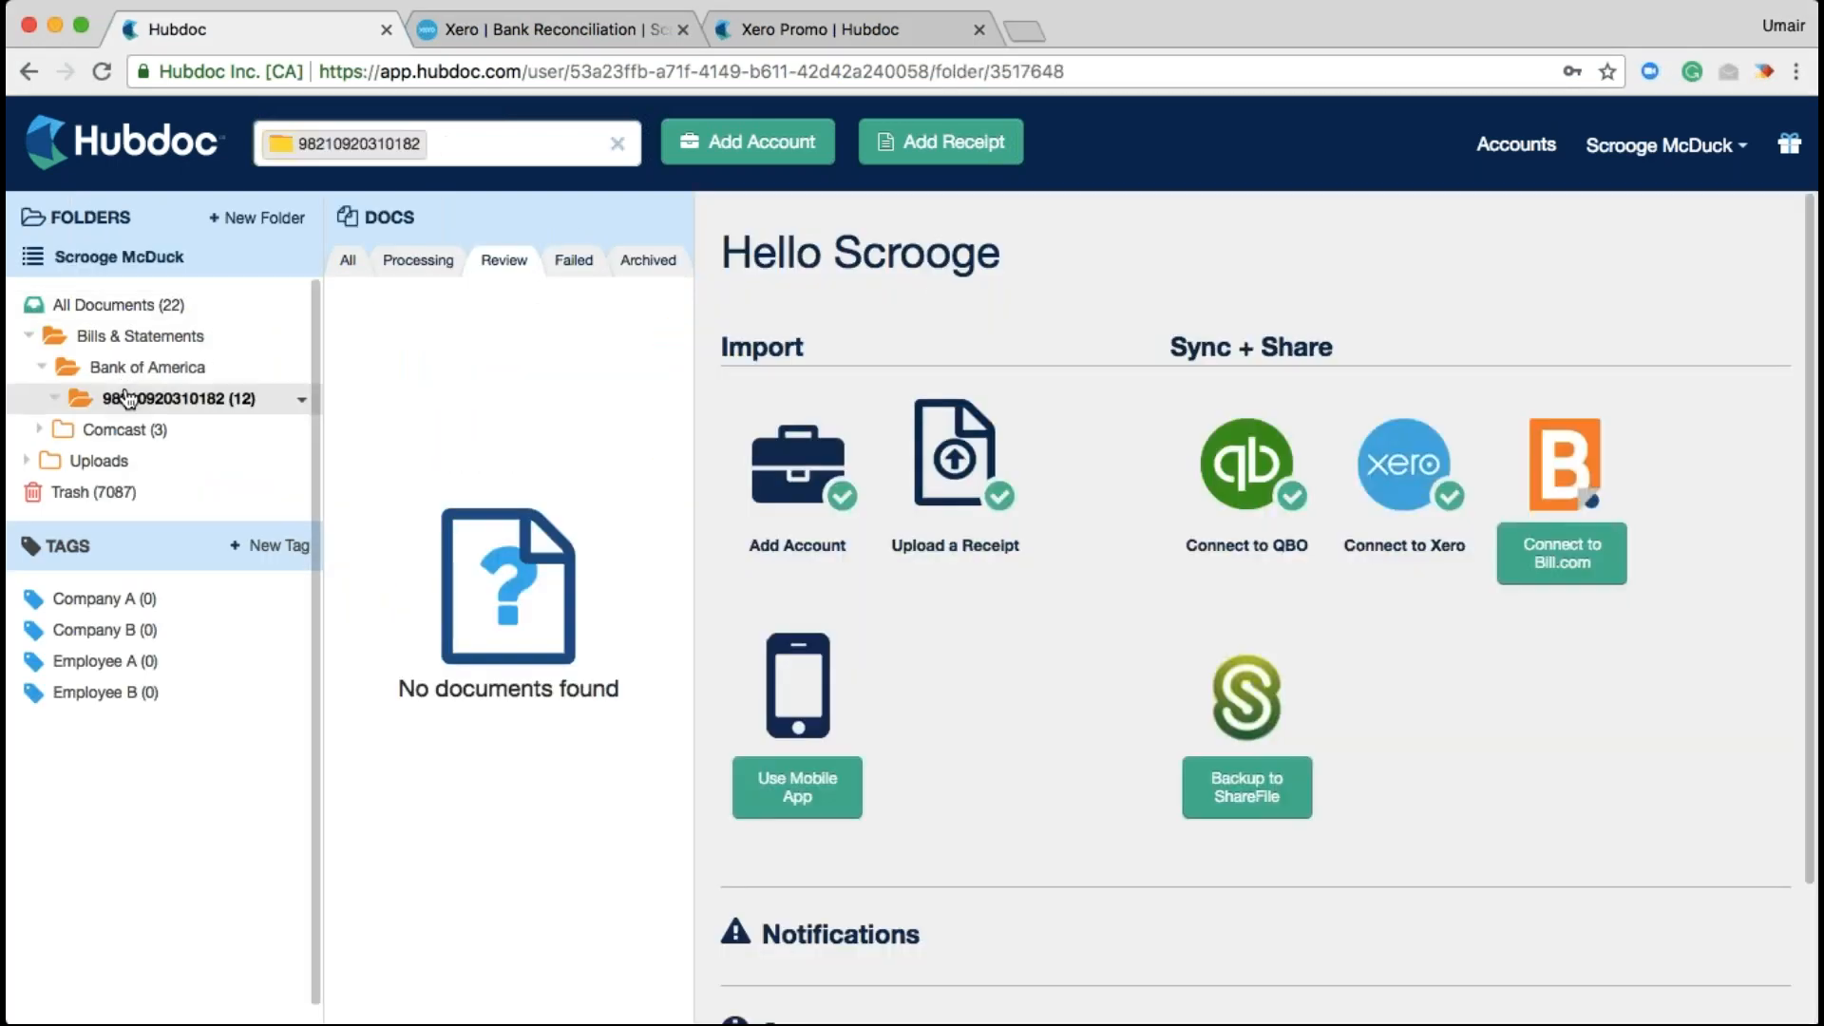
click(349, 260)
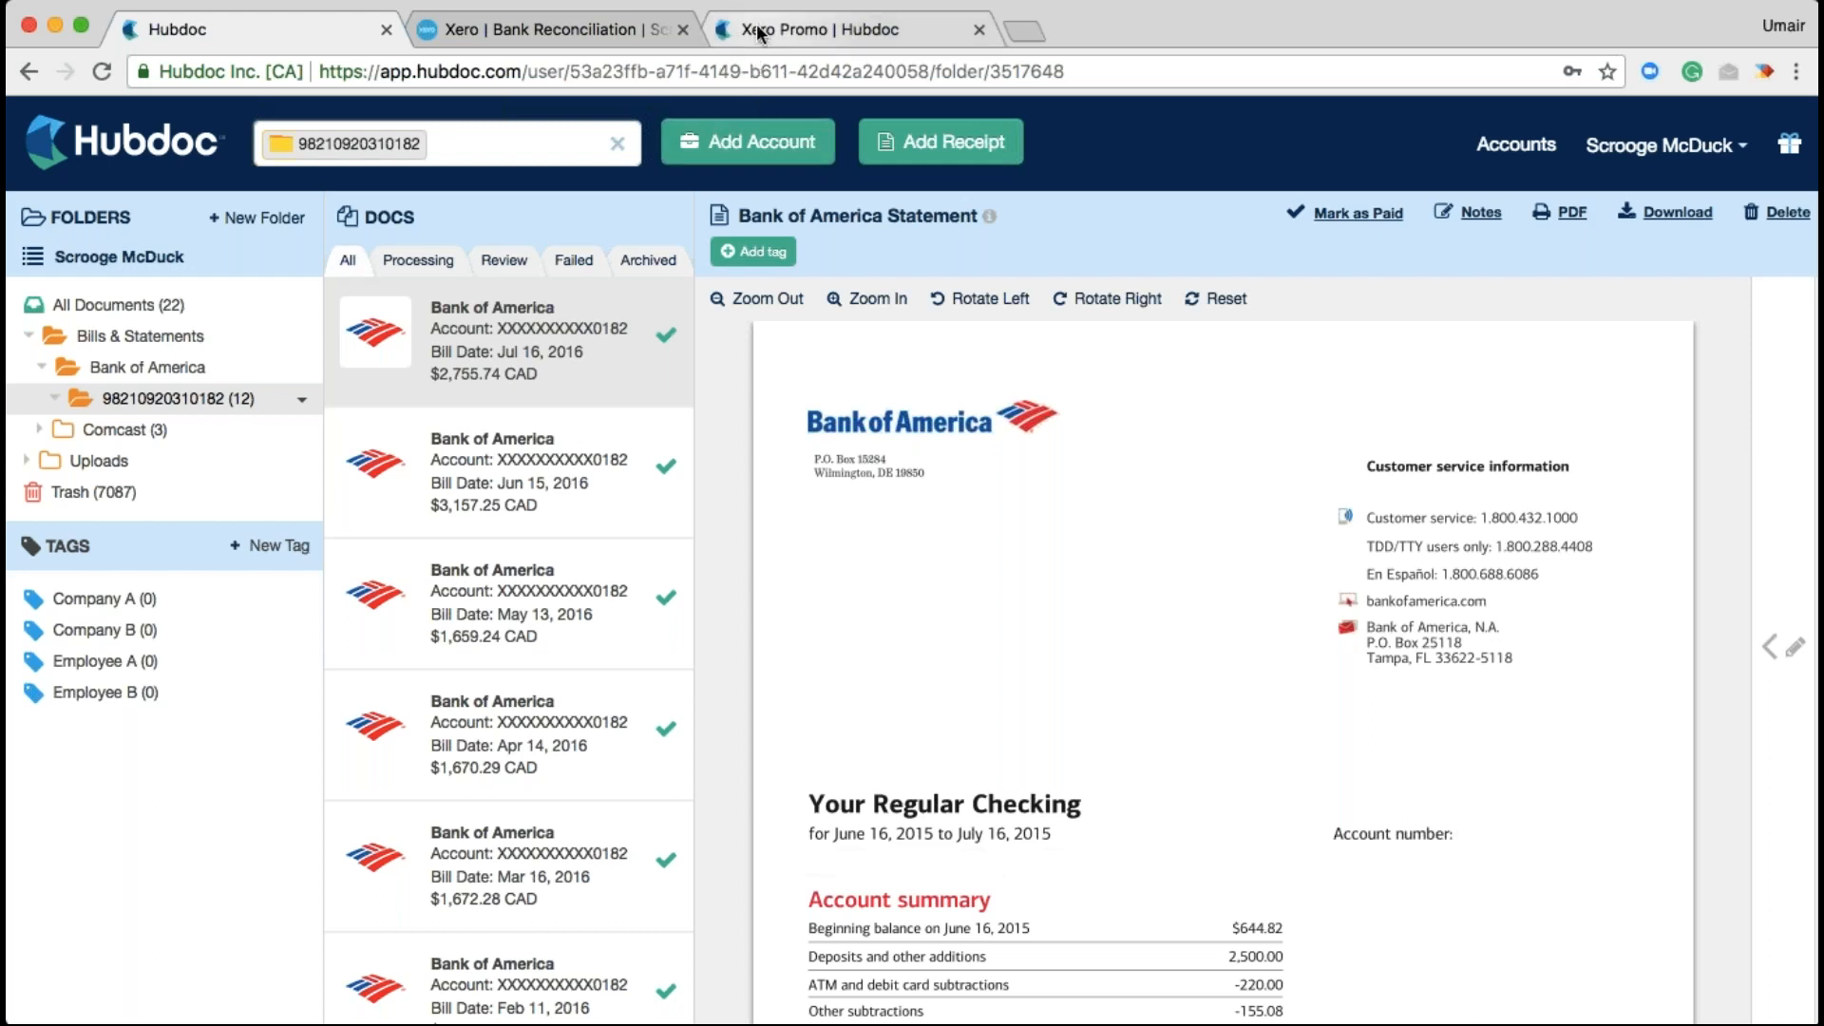
click(760, 34)
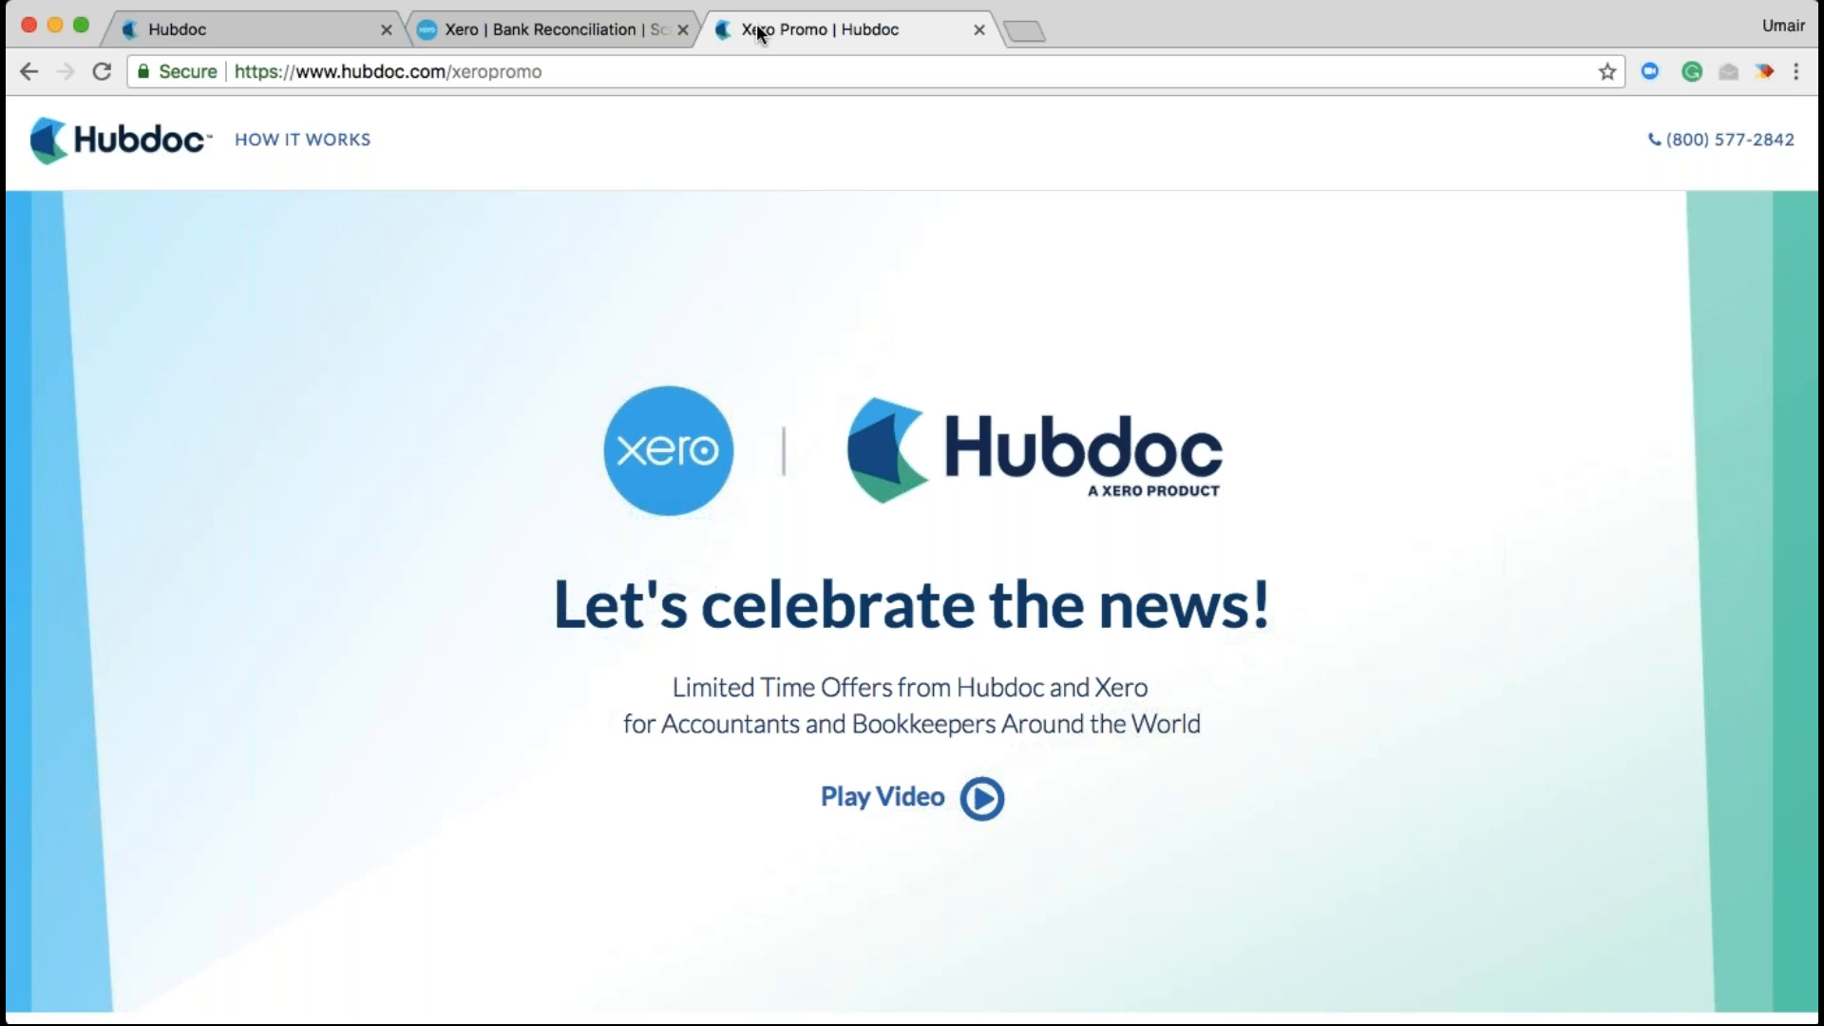
Scroll to the 'Try Hubdoc Free for 6 Months' form offering up to 5 clients
scroll(912, 608, down, 10)
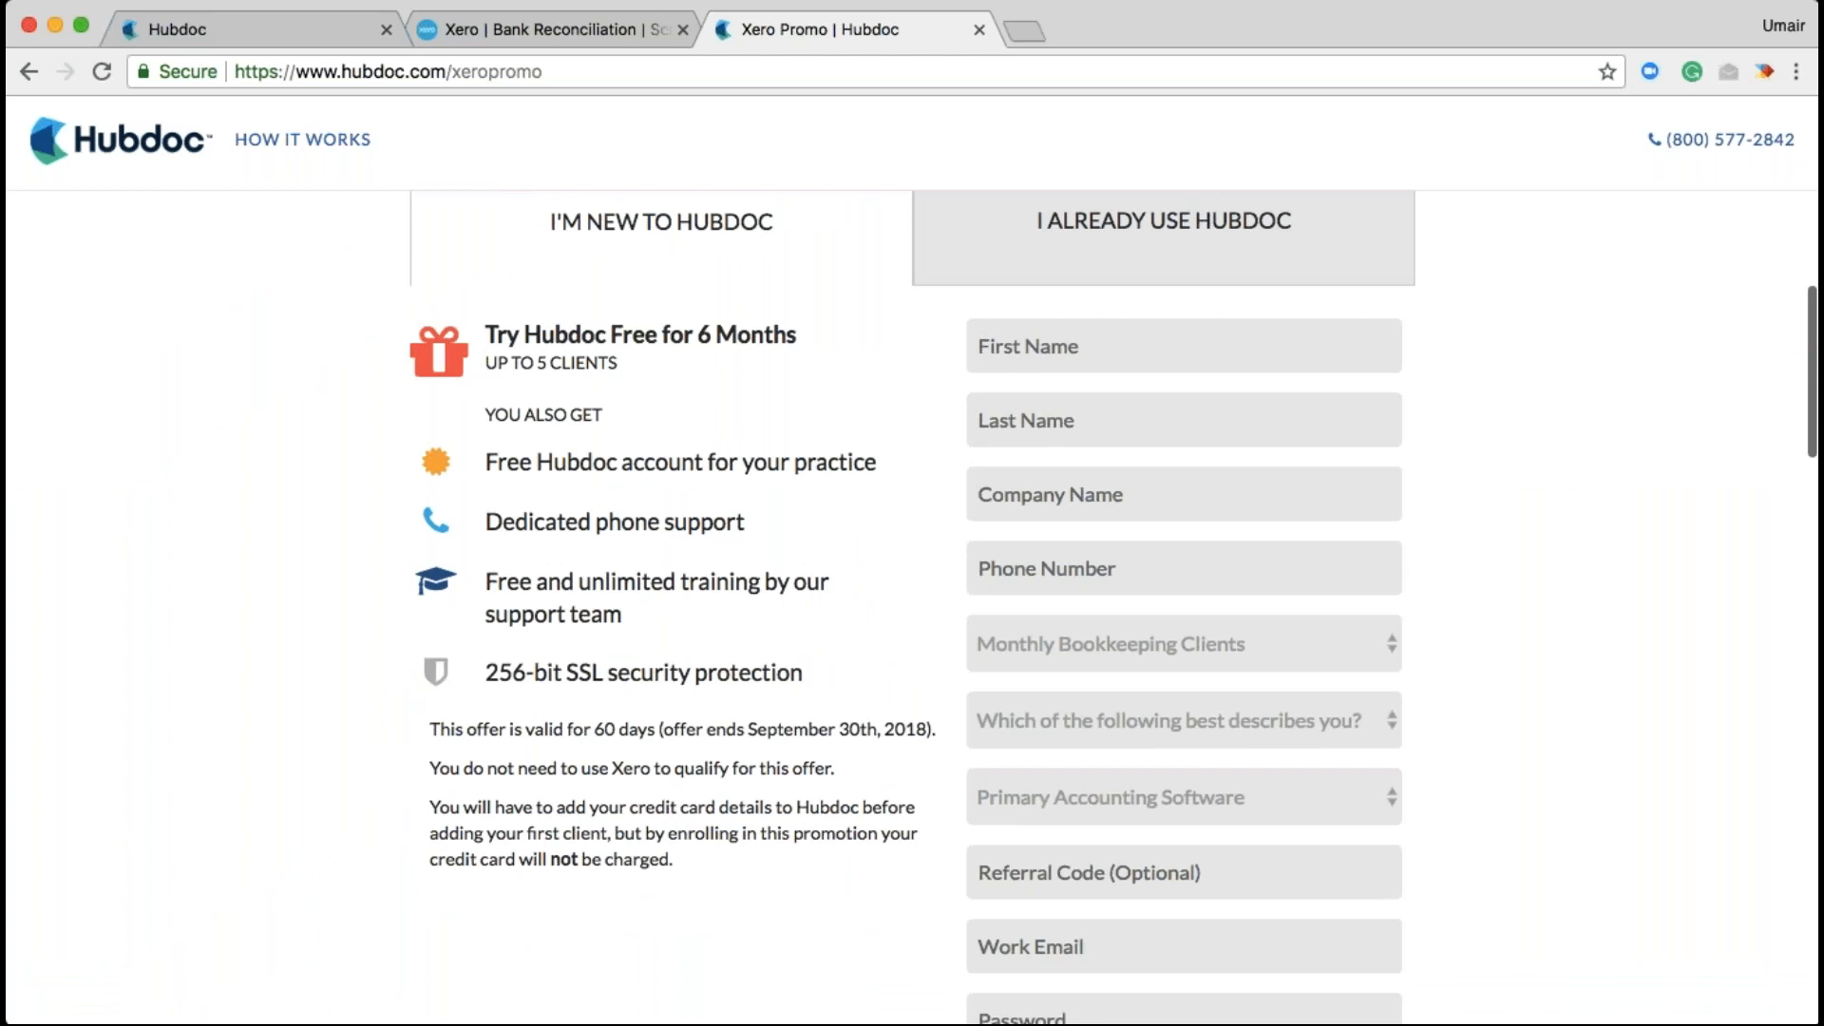